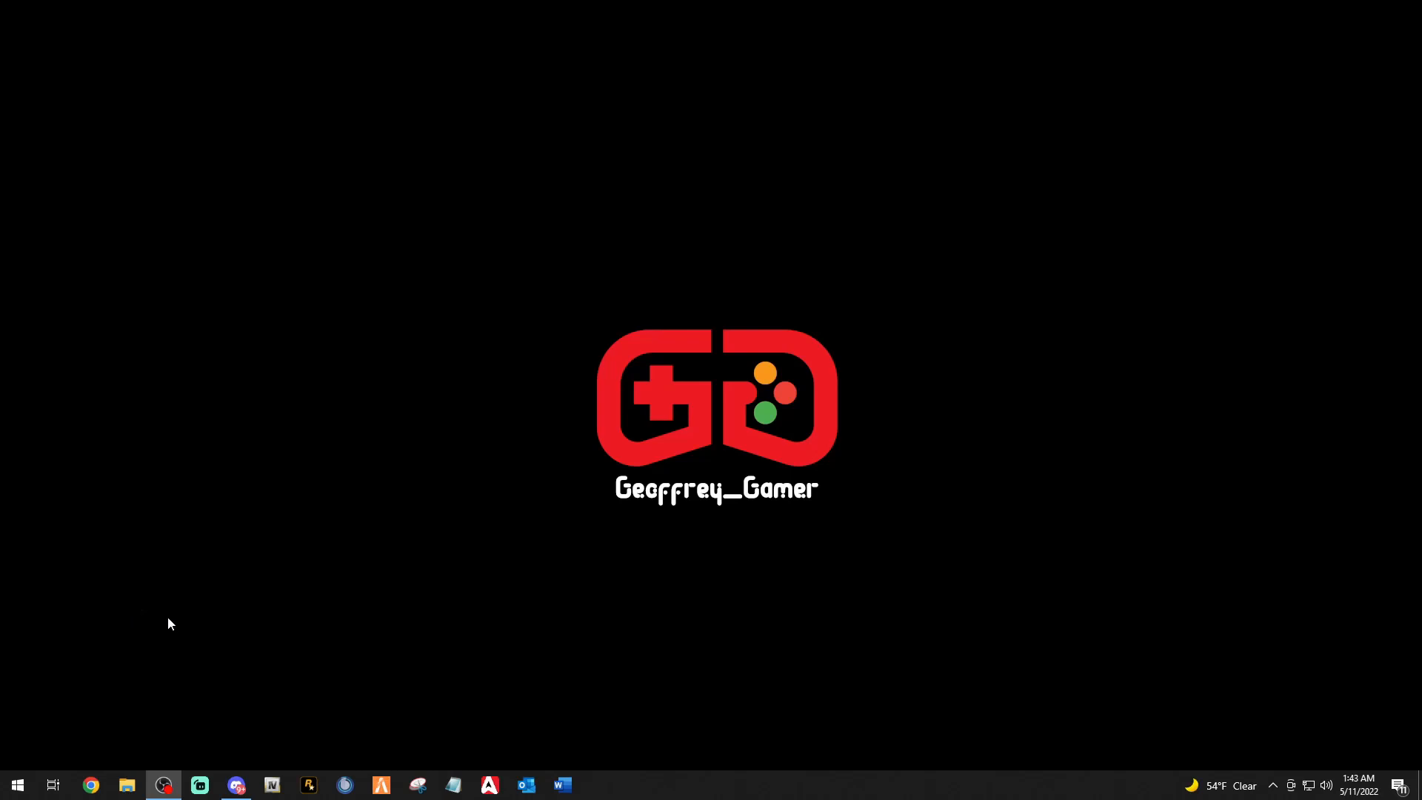
Launch OpenIV and load the Windows version of Grand Theft Auto V.
click(270, 781)
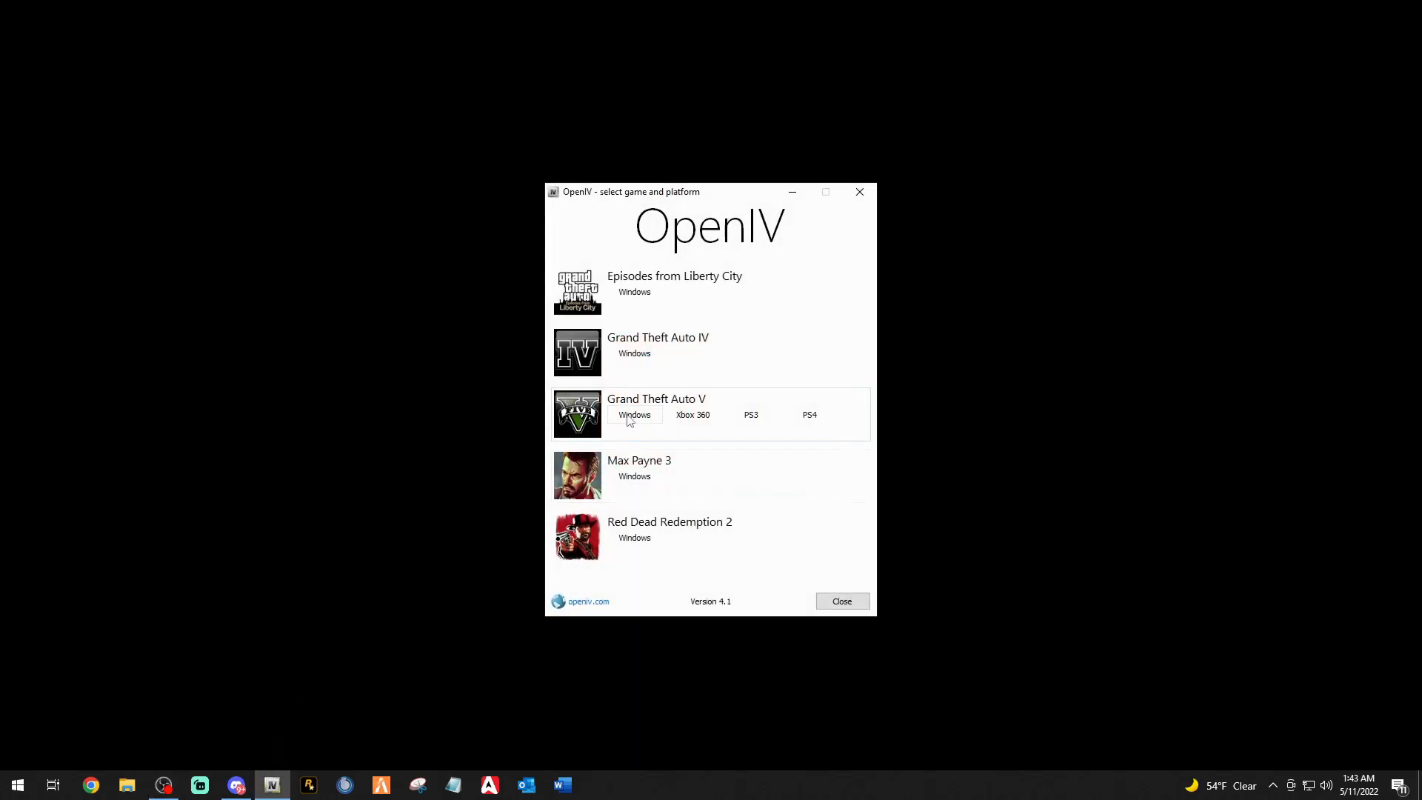
click(631, 417)
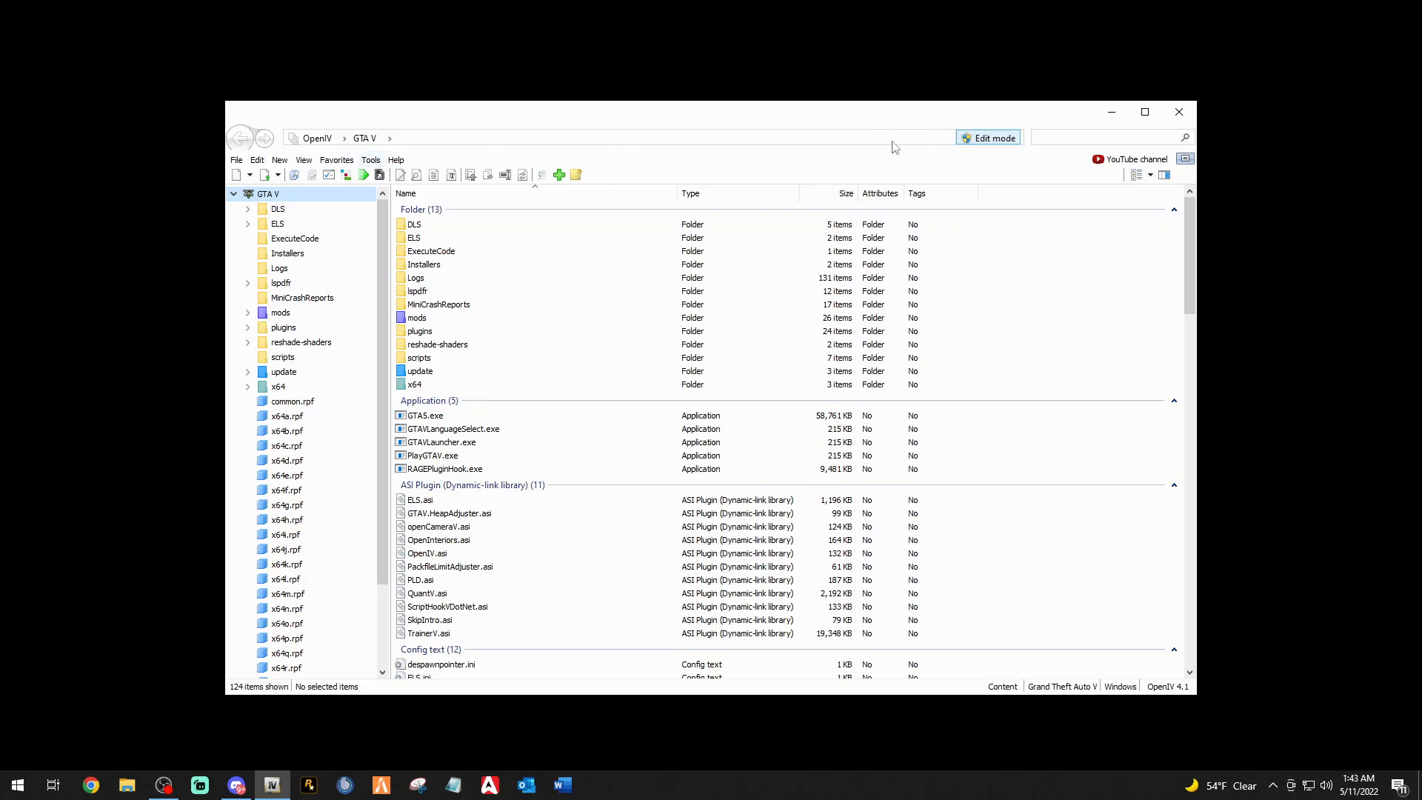
Set the default work mode to Edit in OpenIV's general options and close the options.
click(371, 160)
click(385, 178)
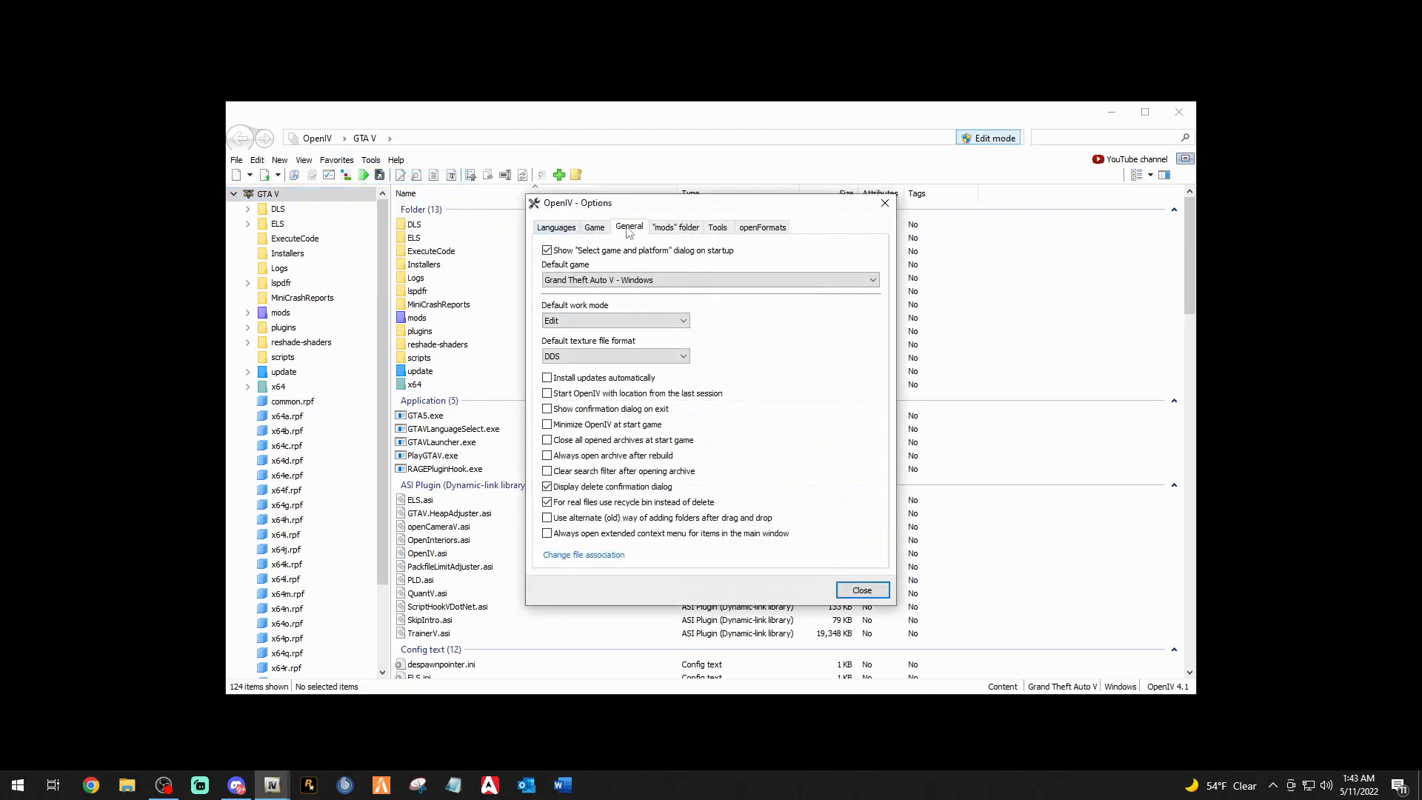
click(602, 323)
click(575, 346)
click(574, 323)
click(570, 333)
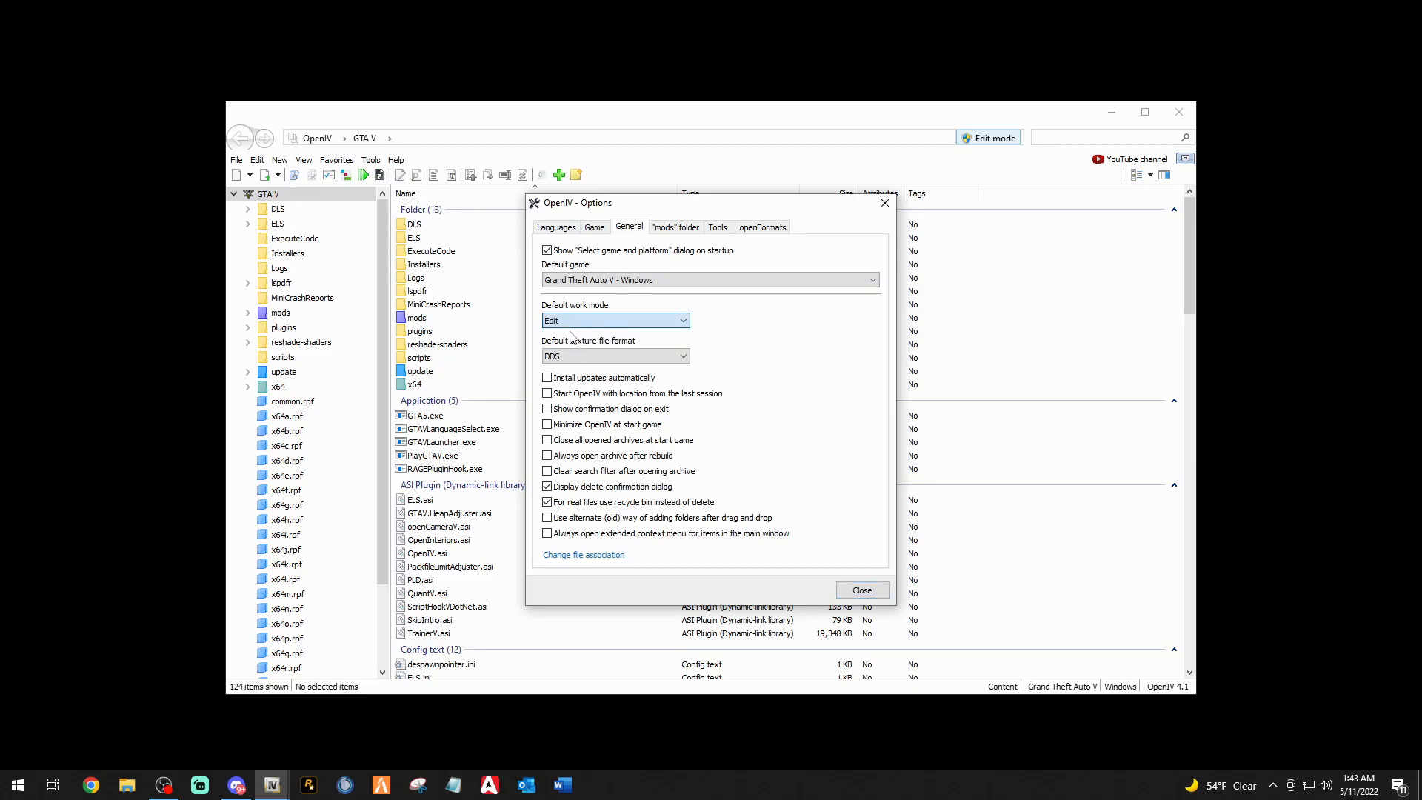
click(861, 590)
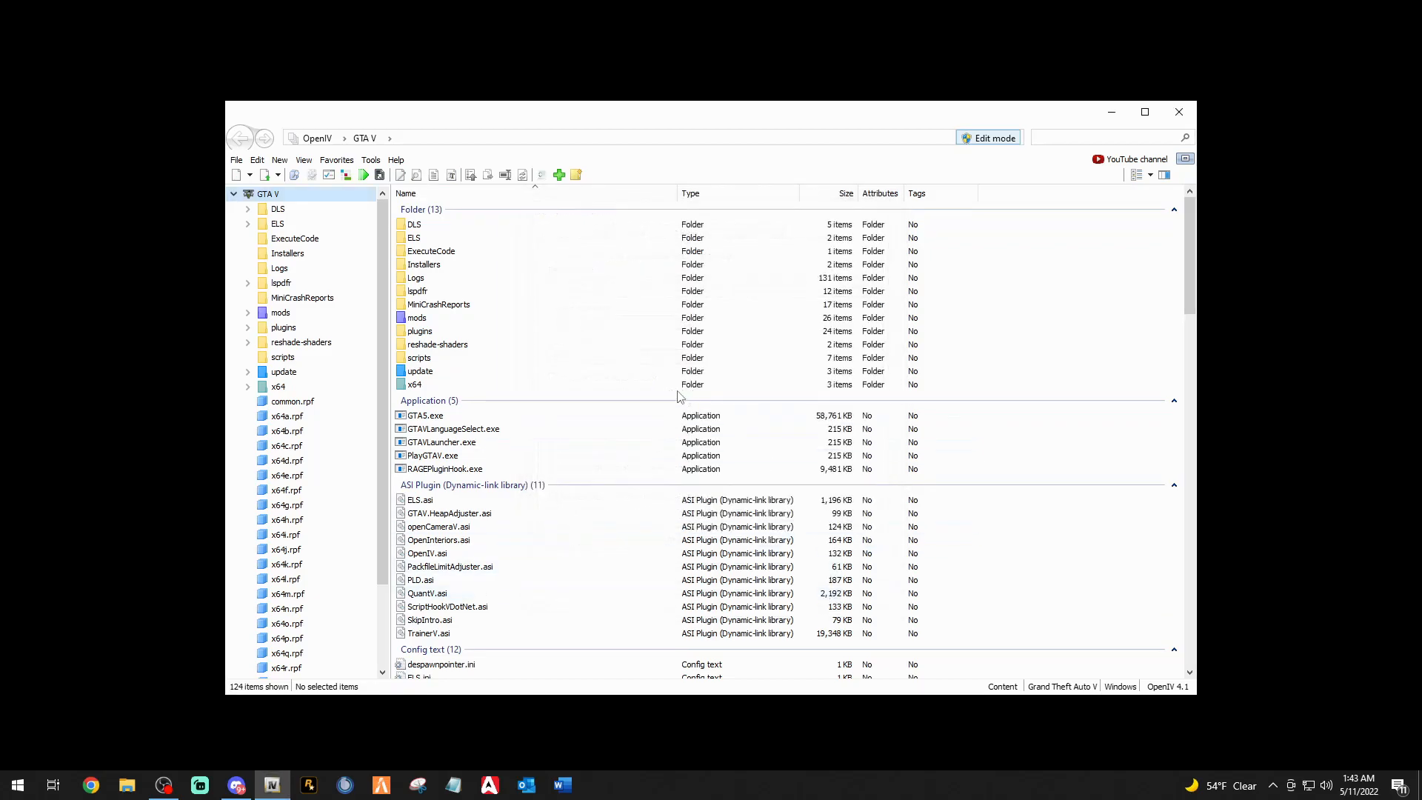
Check the installation status of ASI Loader, OpenIV.ASI and openCamera in the ASI Manager, and close it.
drag(794, 118, 803, 81)
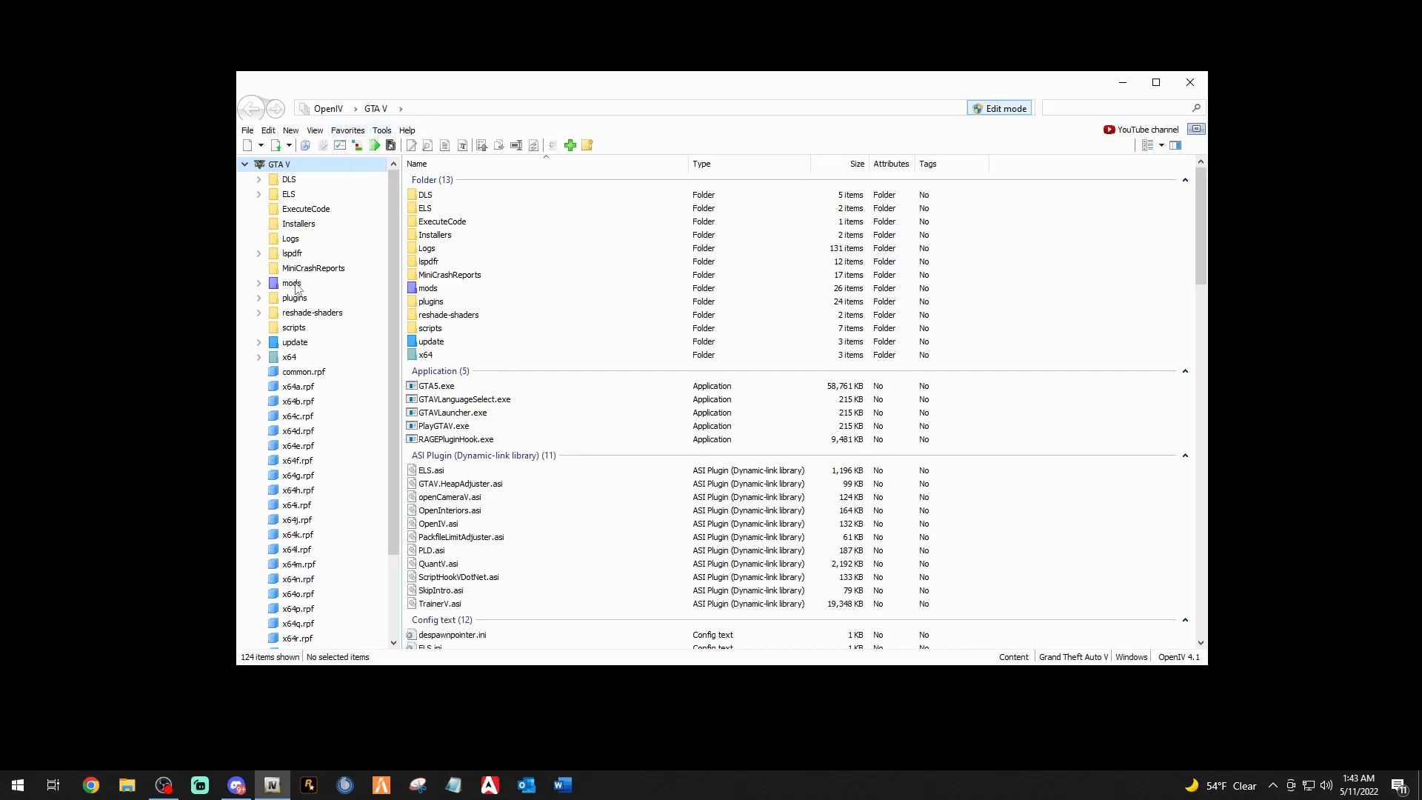
click(383, 131)
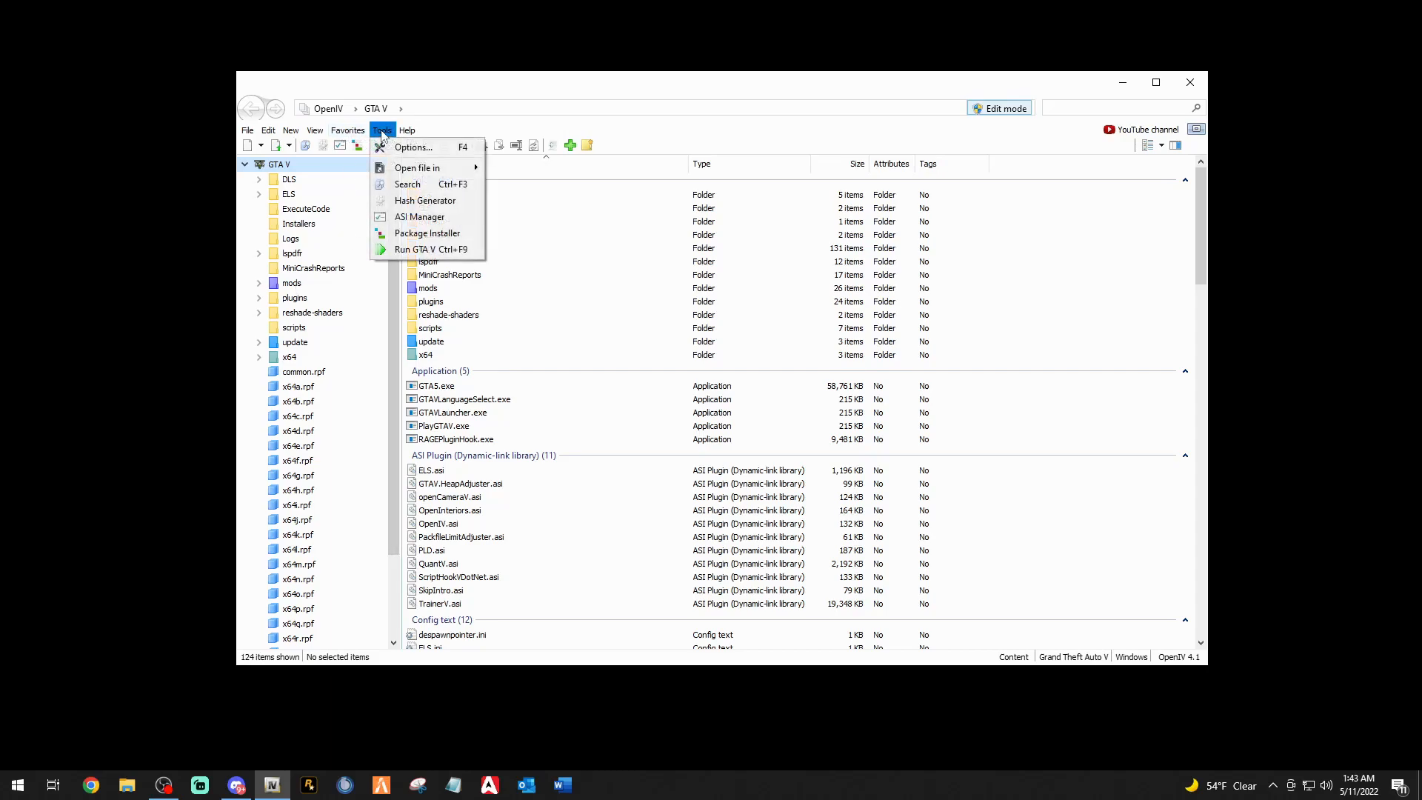
click(419, 217)
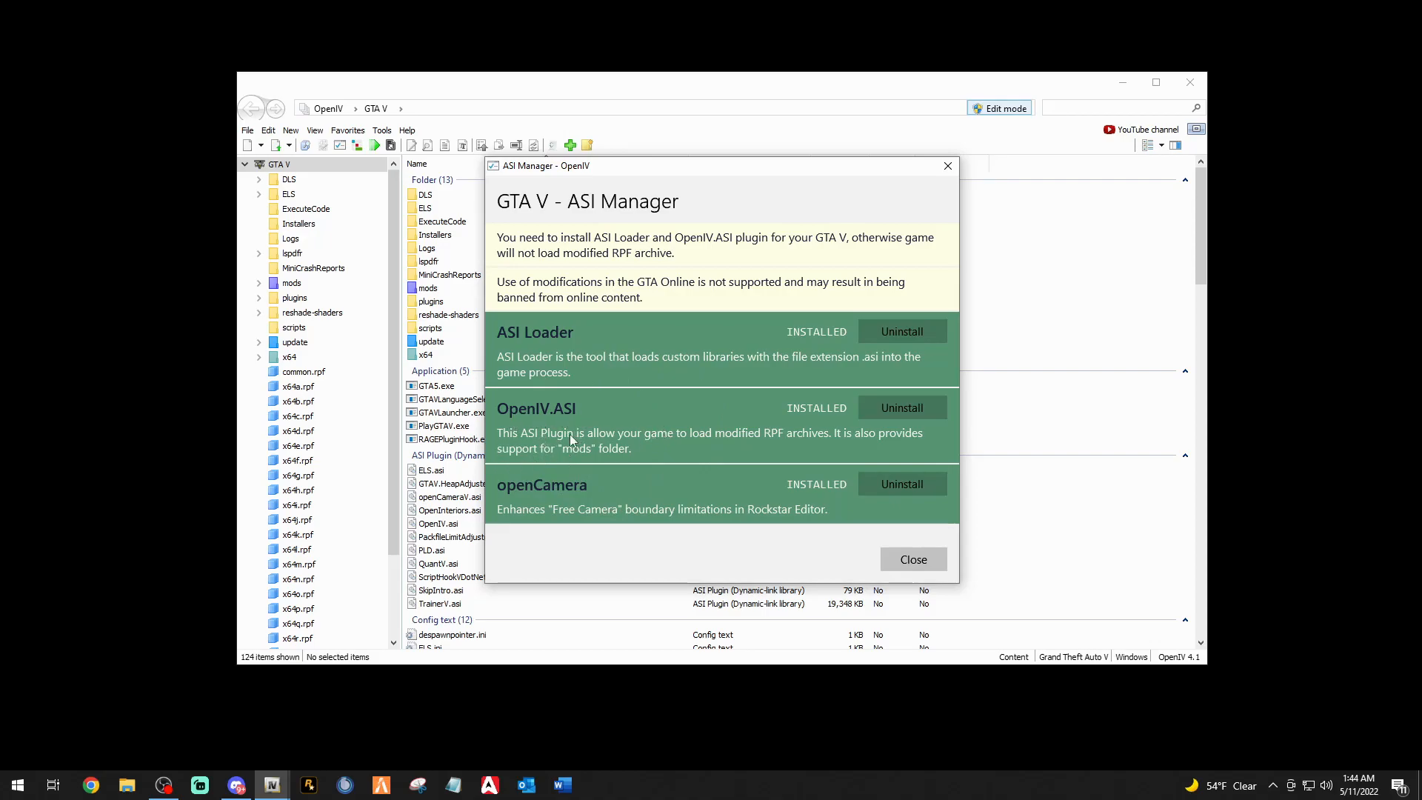
click(913, 560)
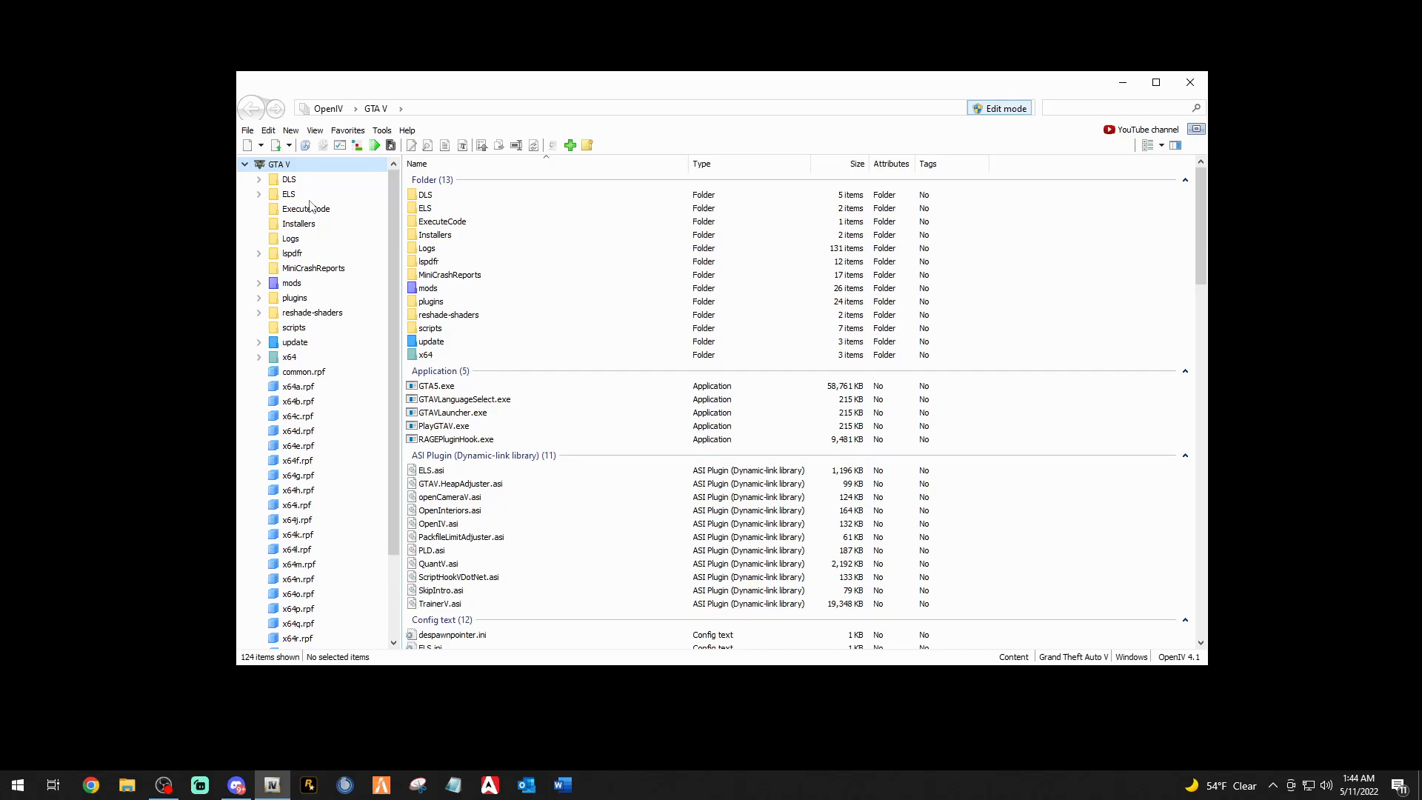
Go to the dlcpacks folder inside mods > update > x64.
click(291, 285)
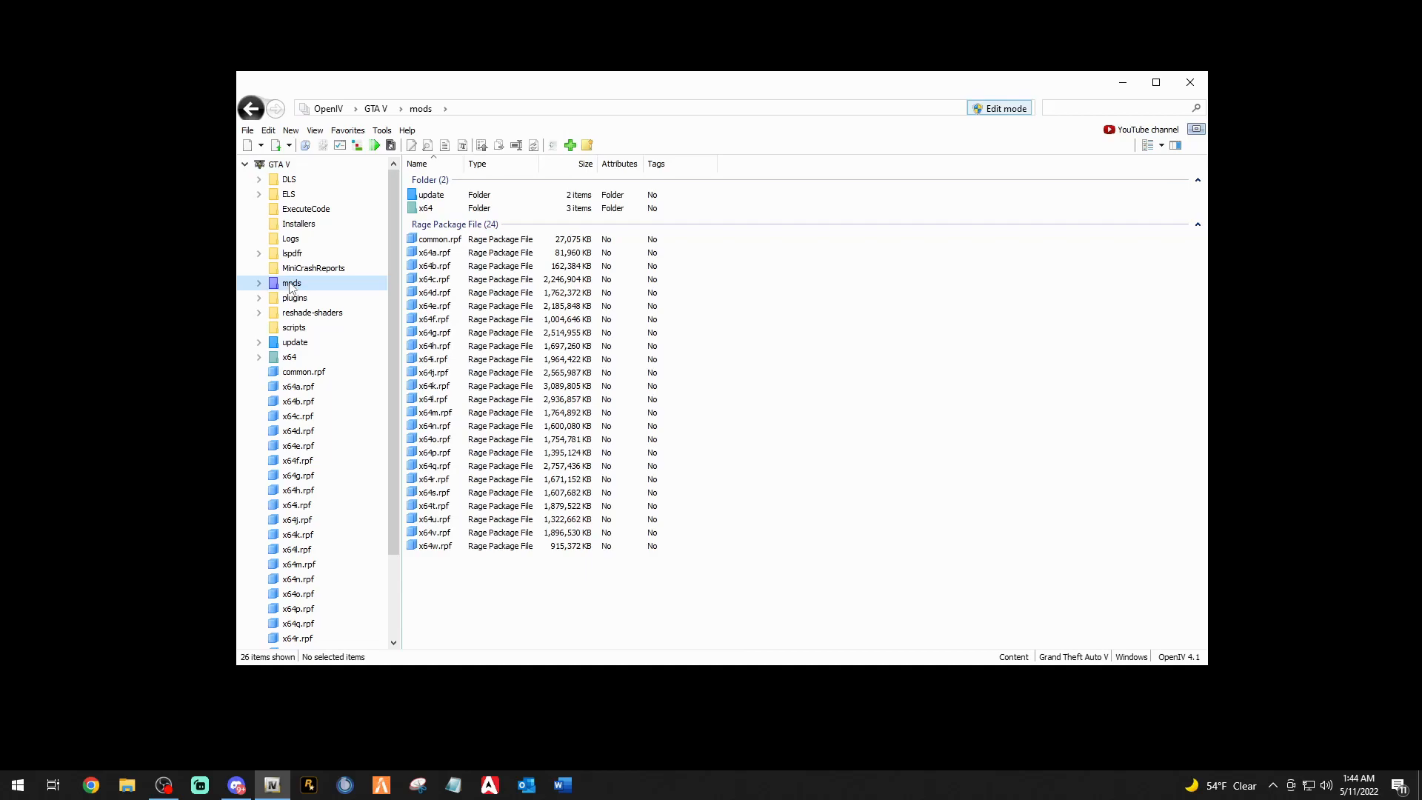
click(445, 197)
double_click(445, 197)
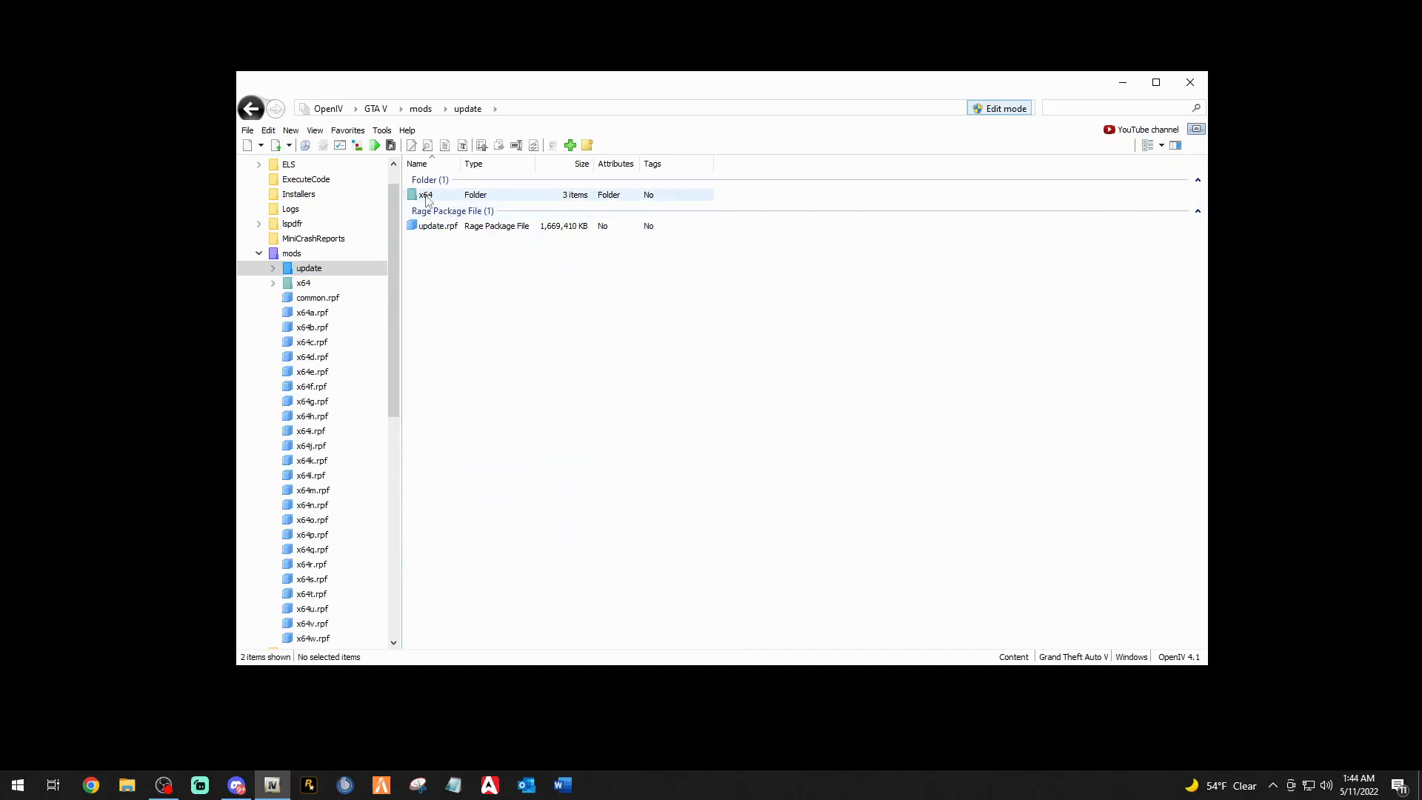
double_click(426, 197)
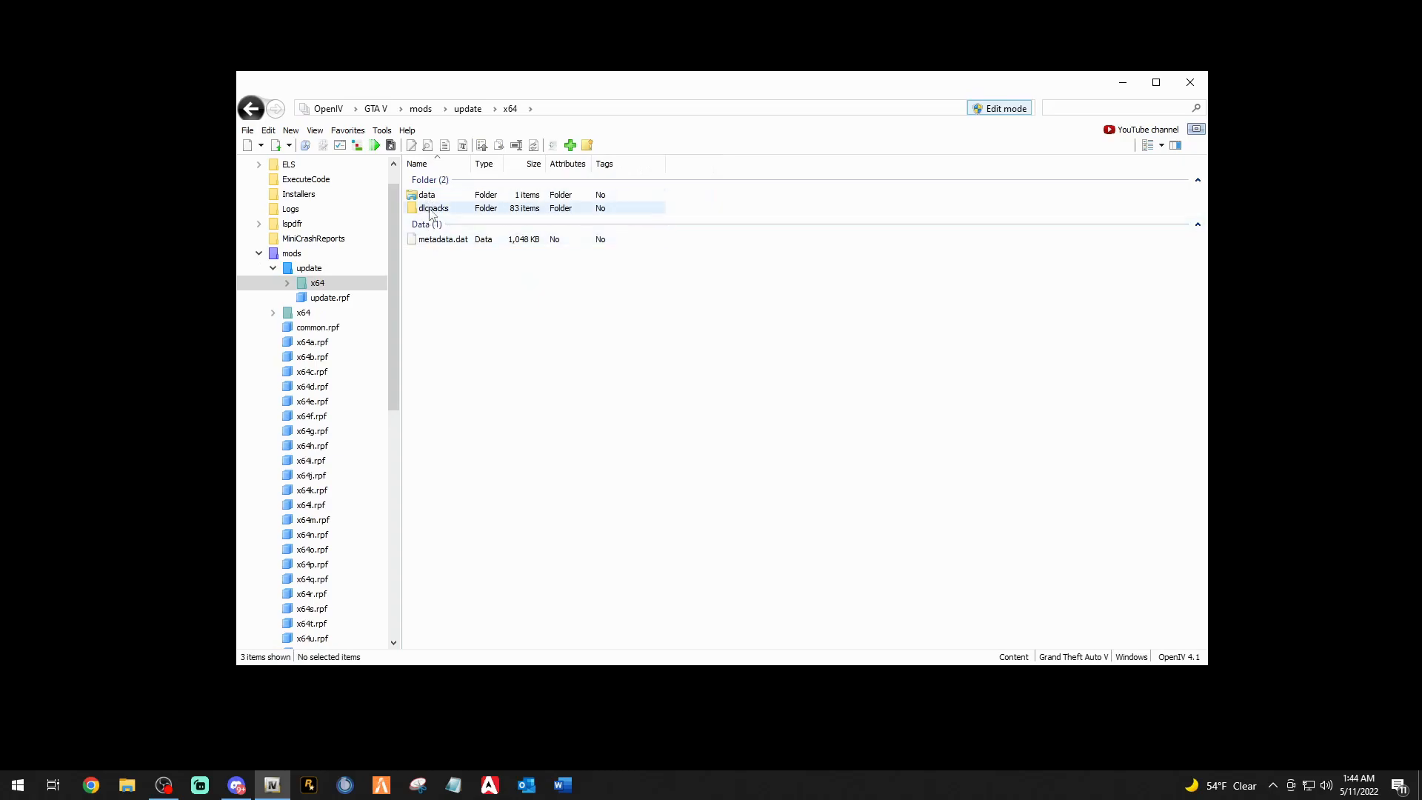
double_click(433, 208)
Open the vehicles.rpf archive inside patchday20ng > dlc.rpf > x64 > levels > gta5.
scroll(459, 385, down, 10)
scroll(460, 386, down, 10)
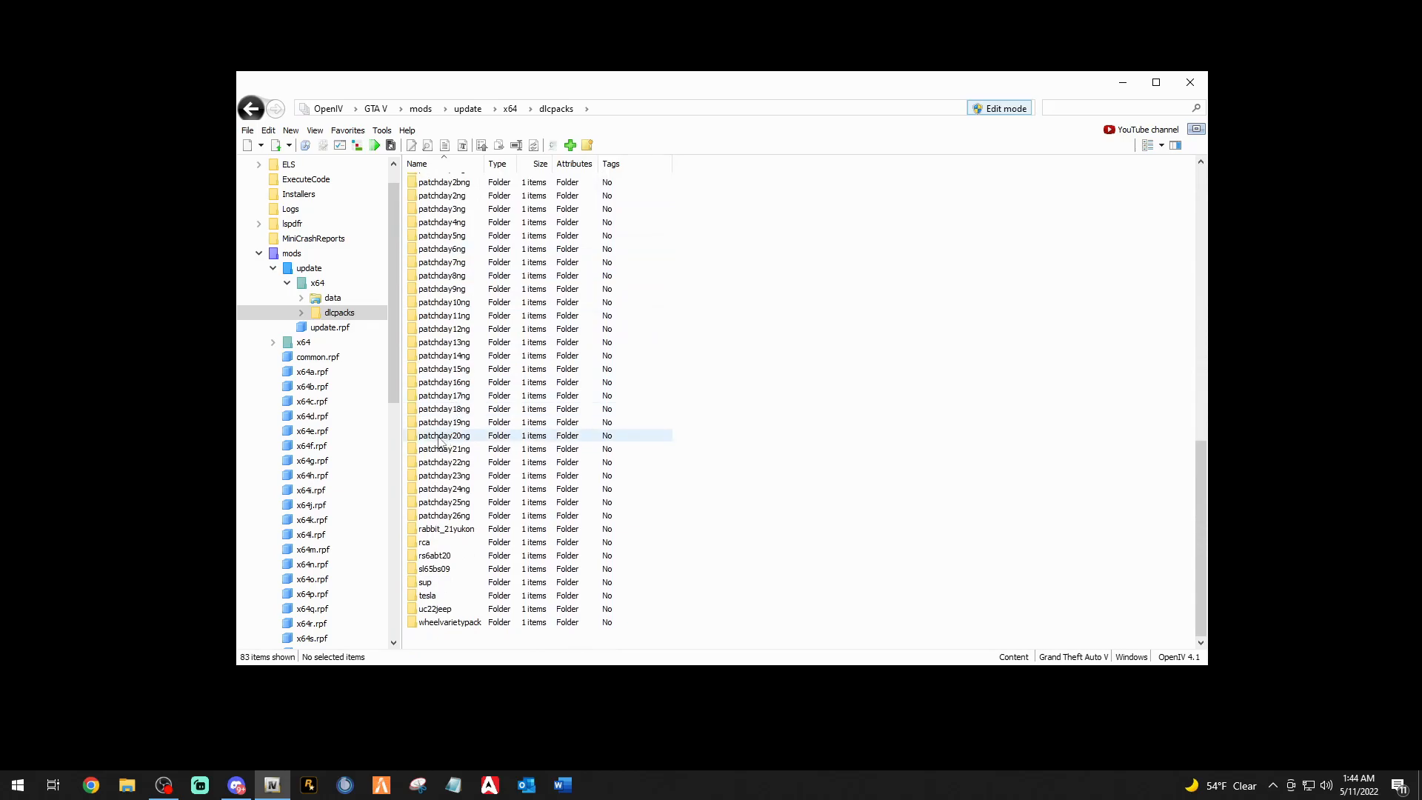
double_click(442, 436)
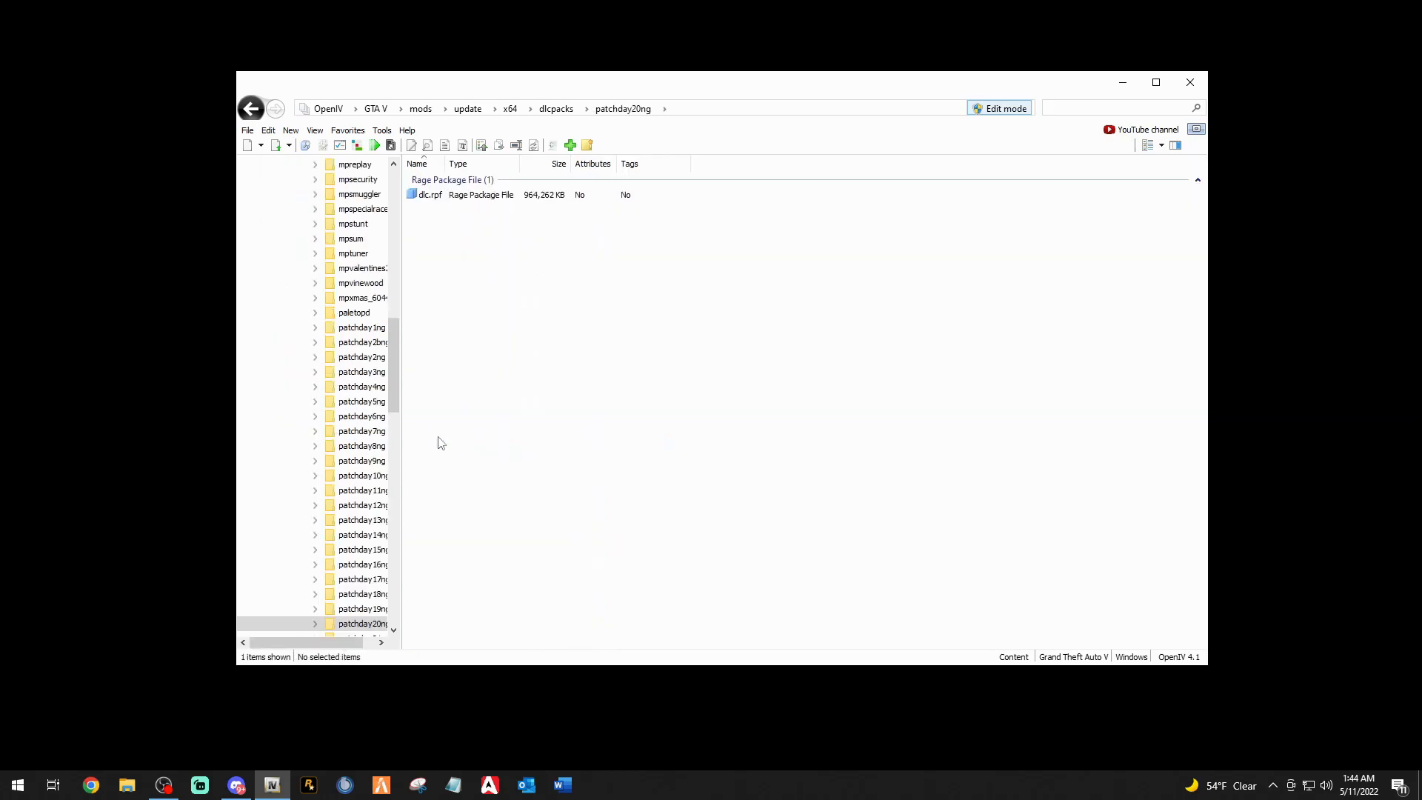
double_click(427, 200)
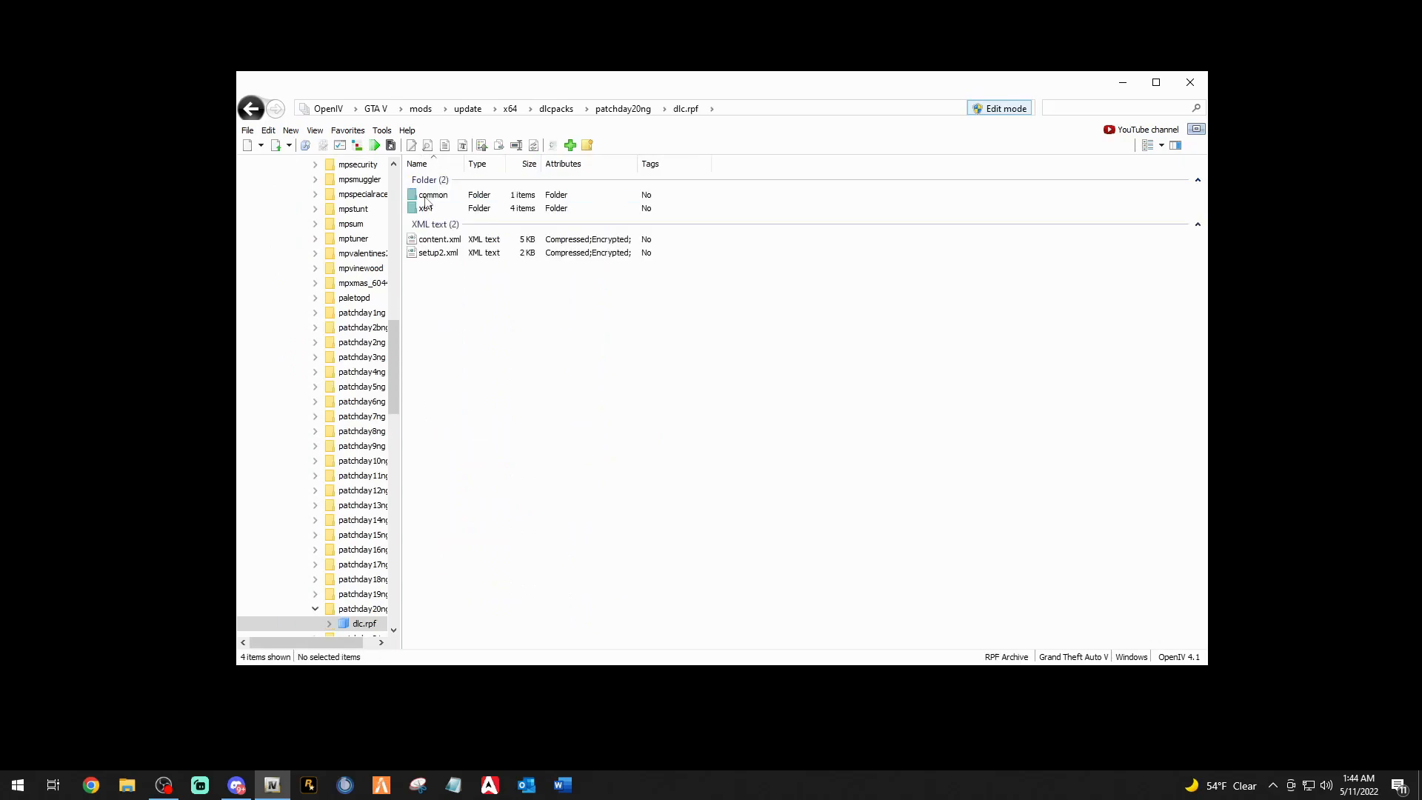
double_click(427, 209)
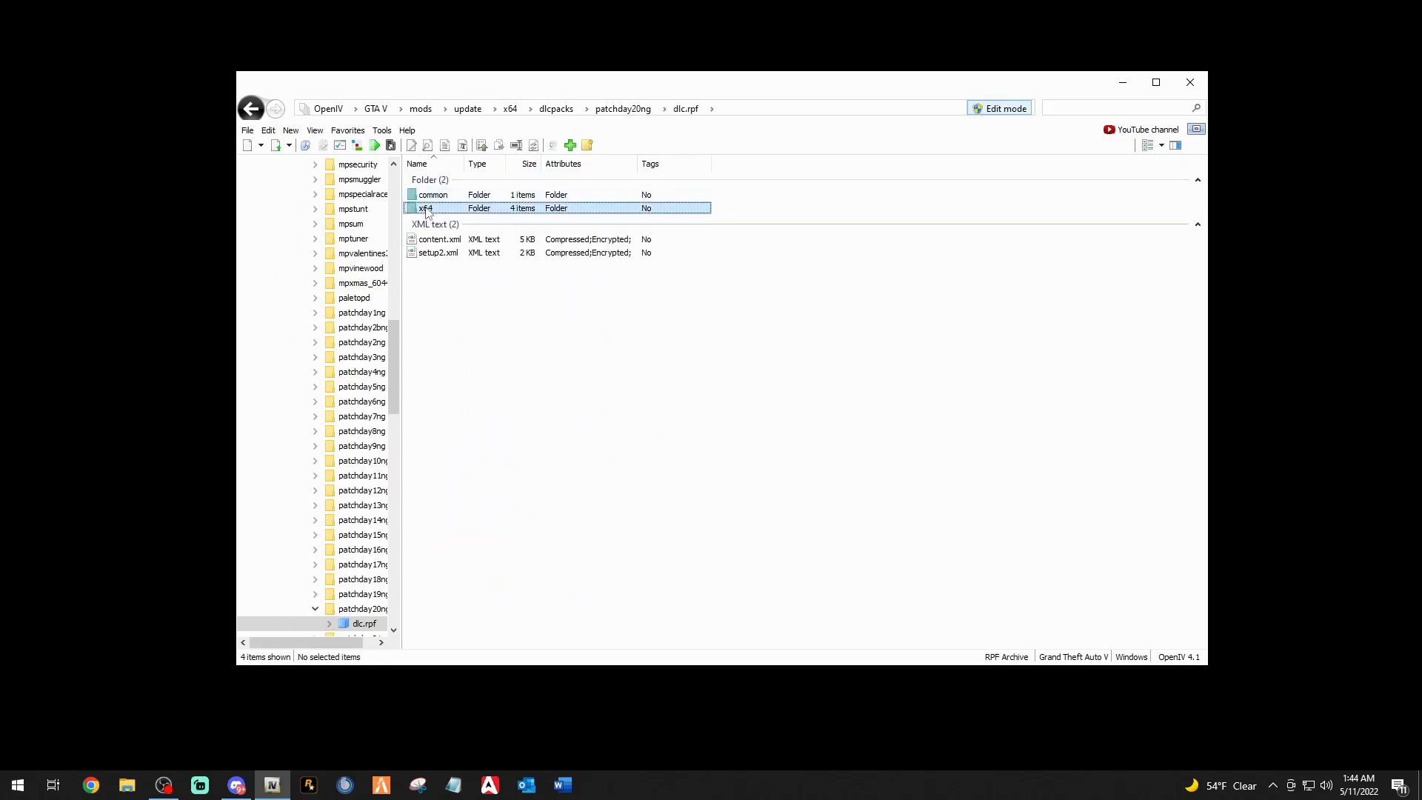
double_click(428, 210)
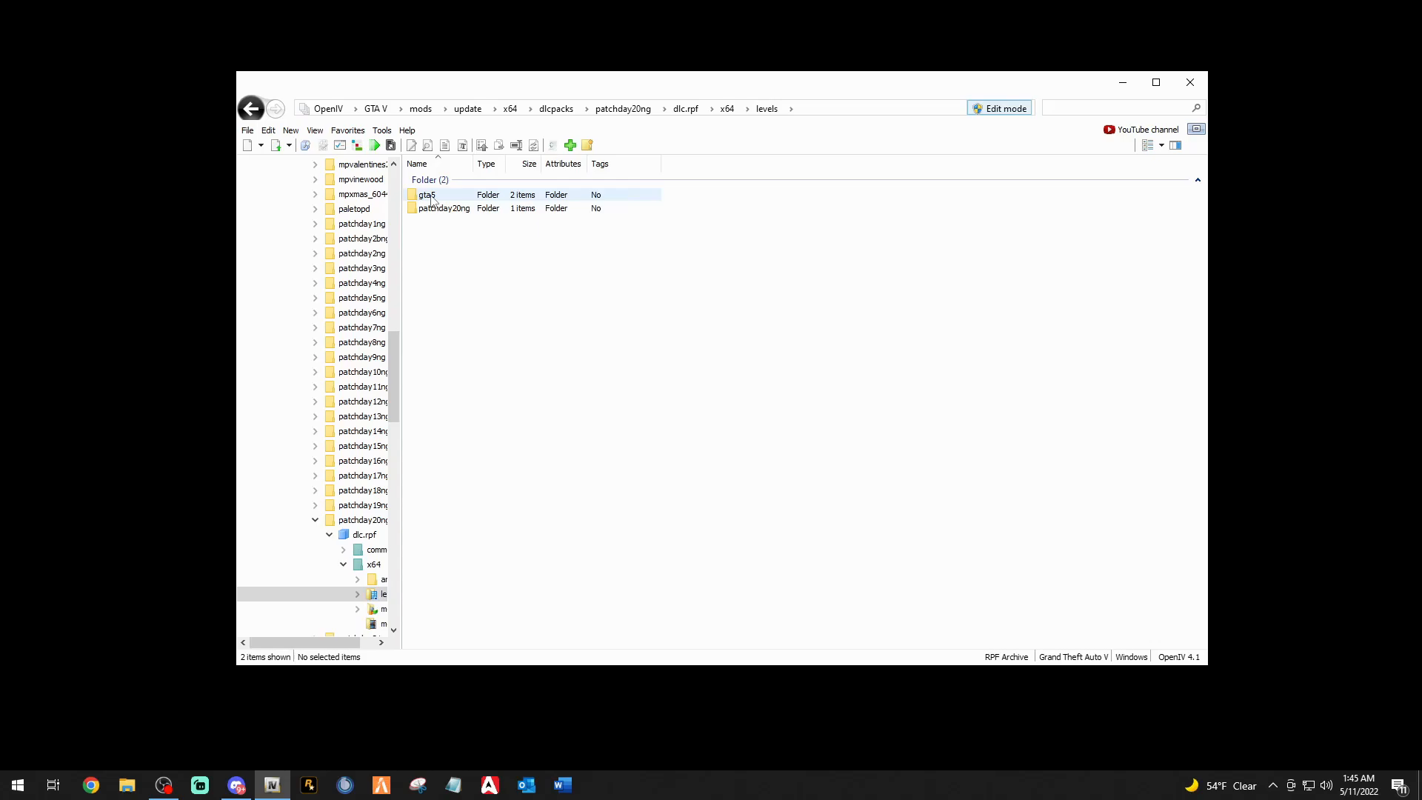
double_click(429, 196)
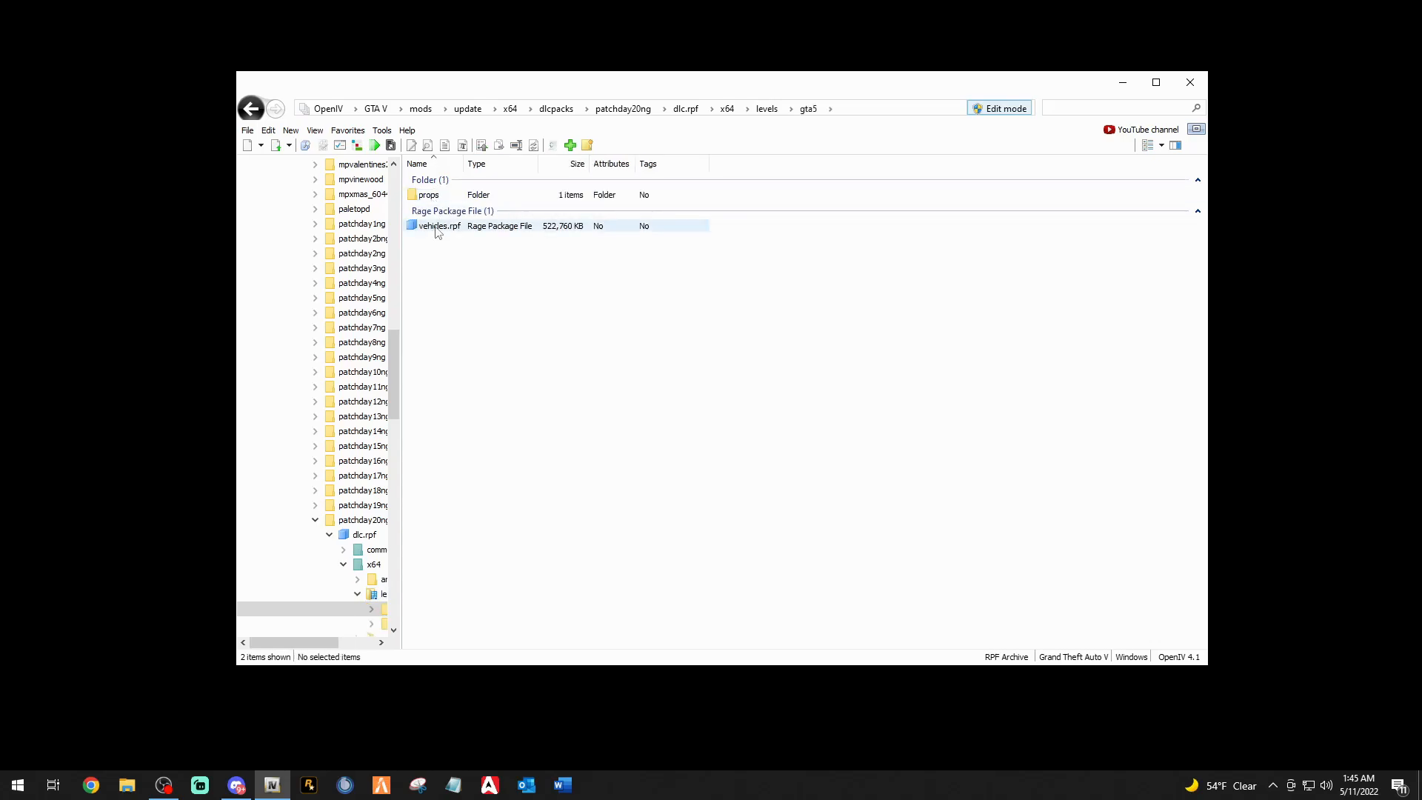
double_click(437, 231)
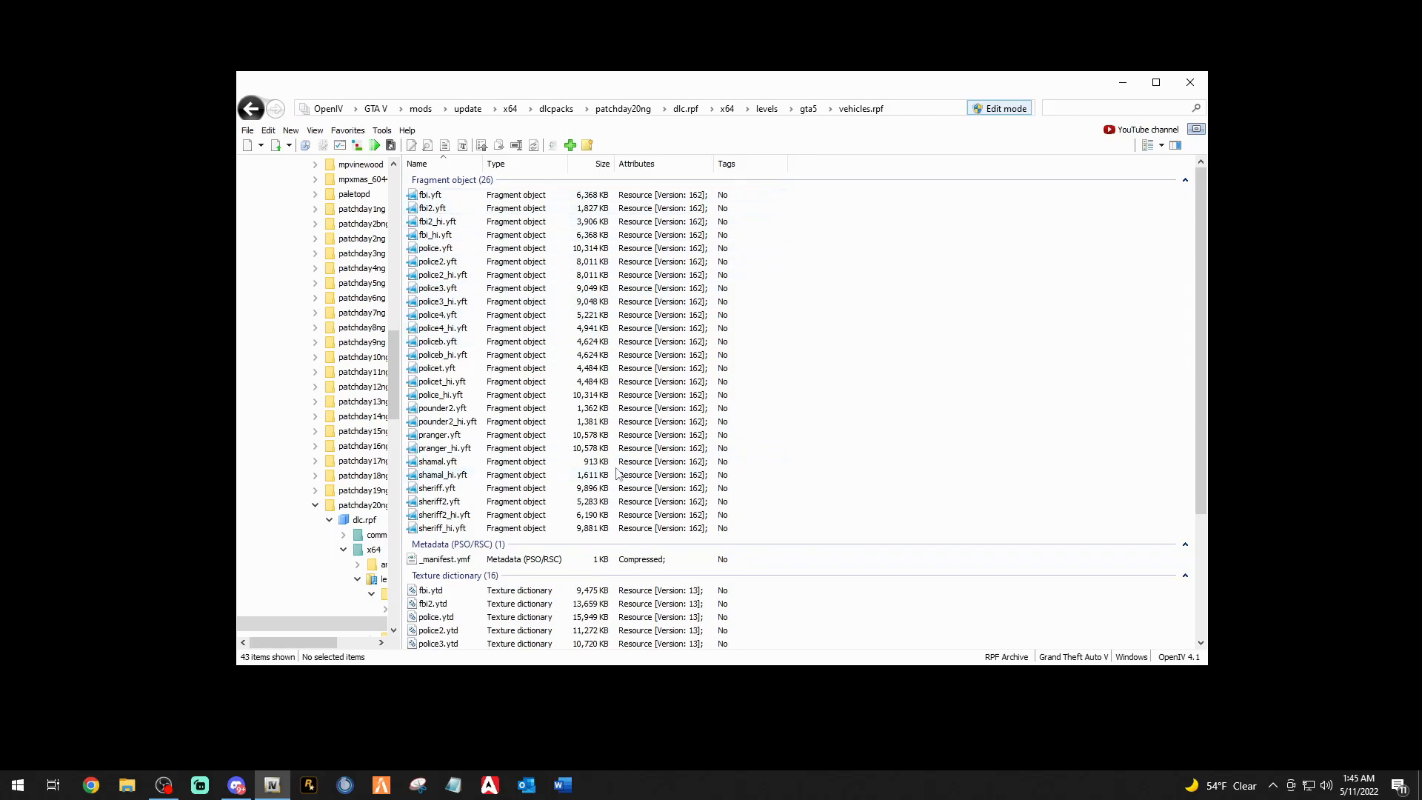
Look through the vehicle files in vehicles.rpf, preview the pounder2_hi.yft model, and close the preview.
scroll(532, 486, down, 4)
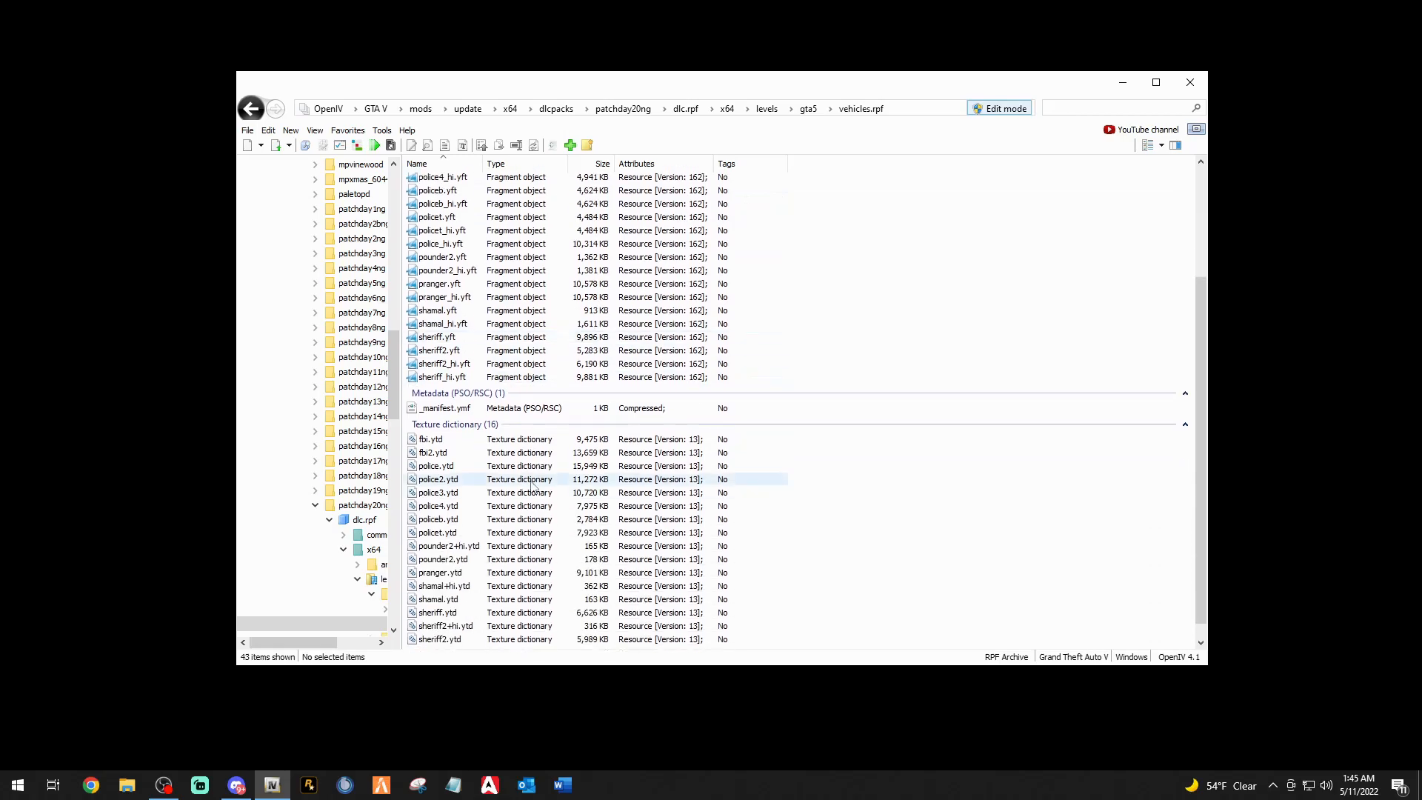
click(436, 326)
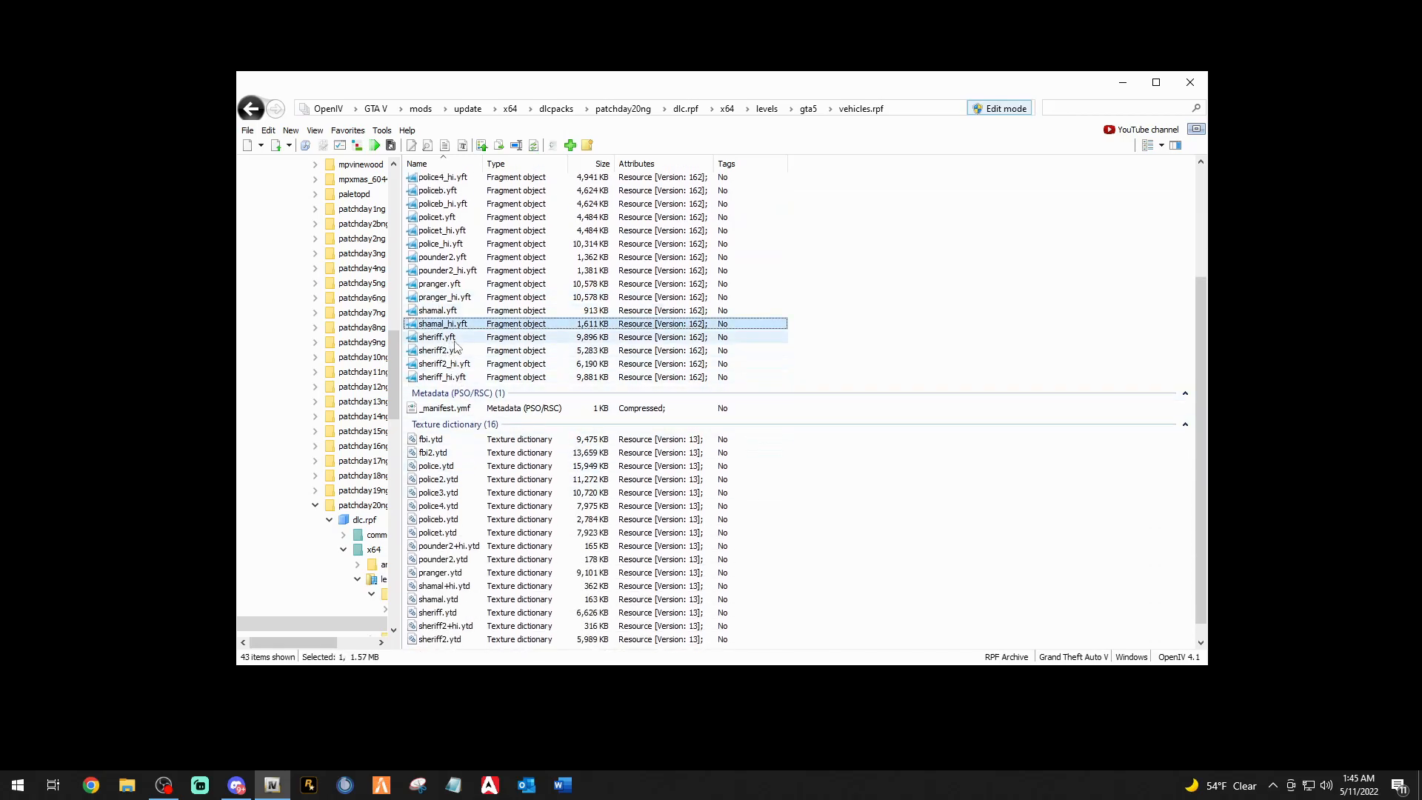
scroll(460, 372, up, 3)
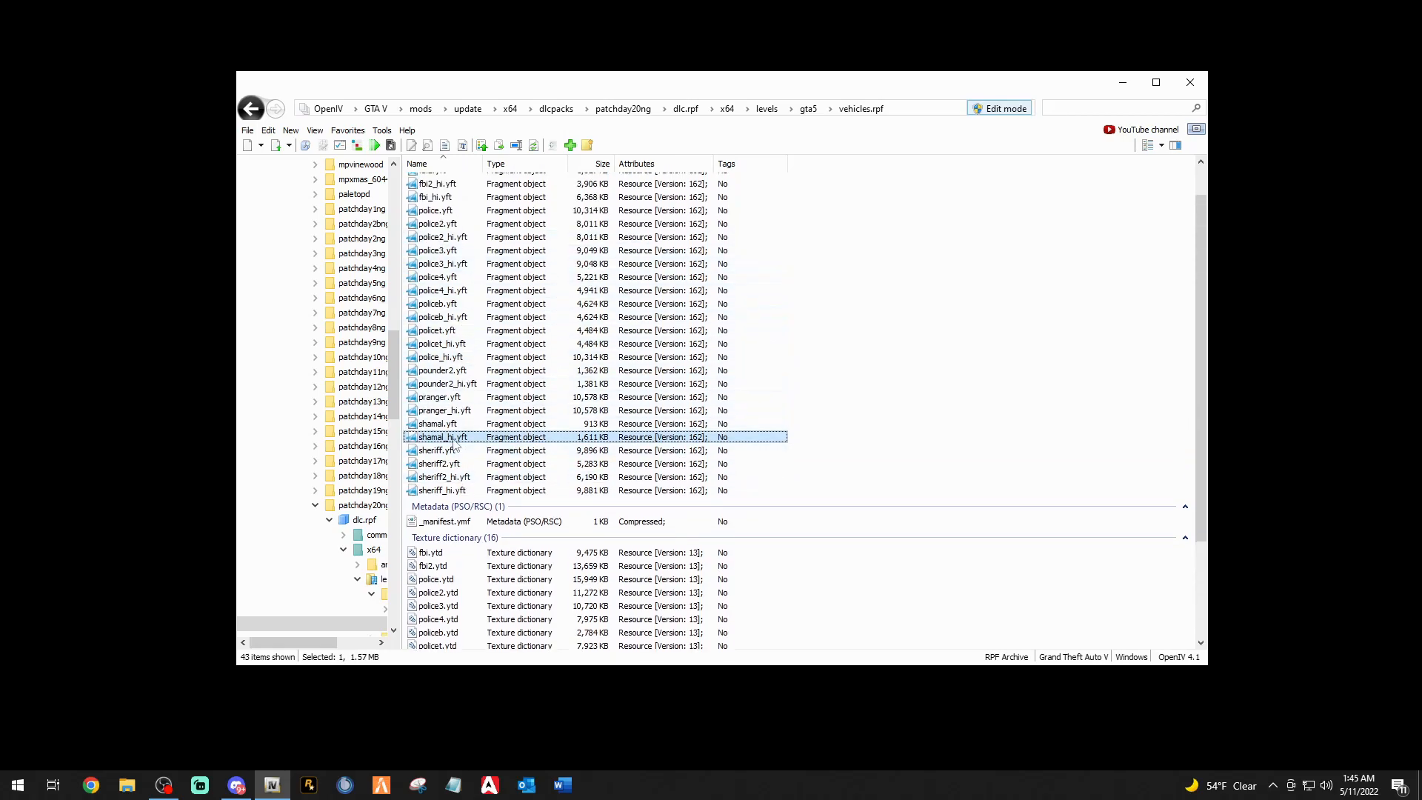
scroll(447, 430, up, 1)
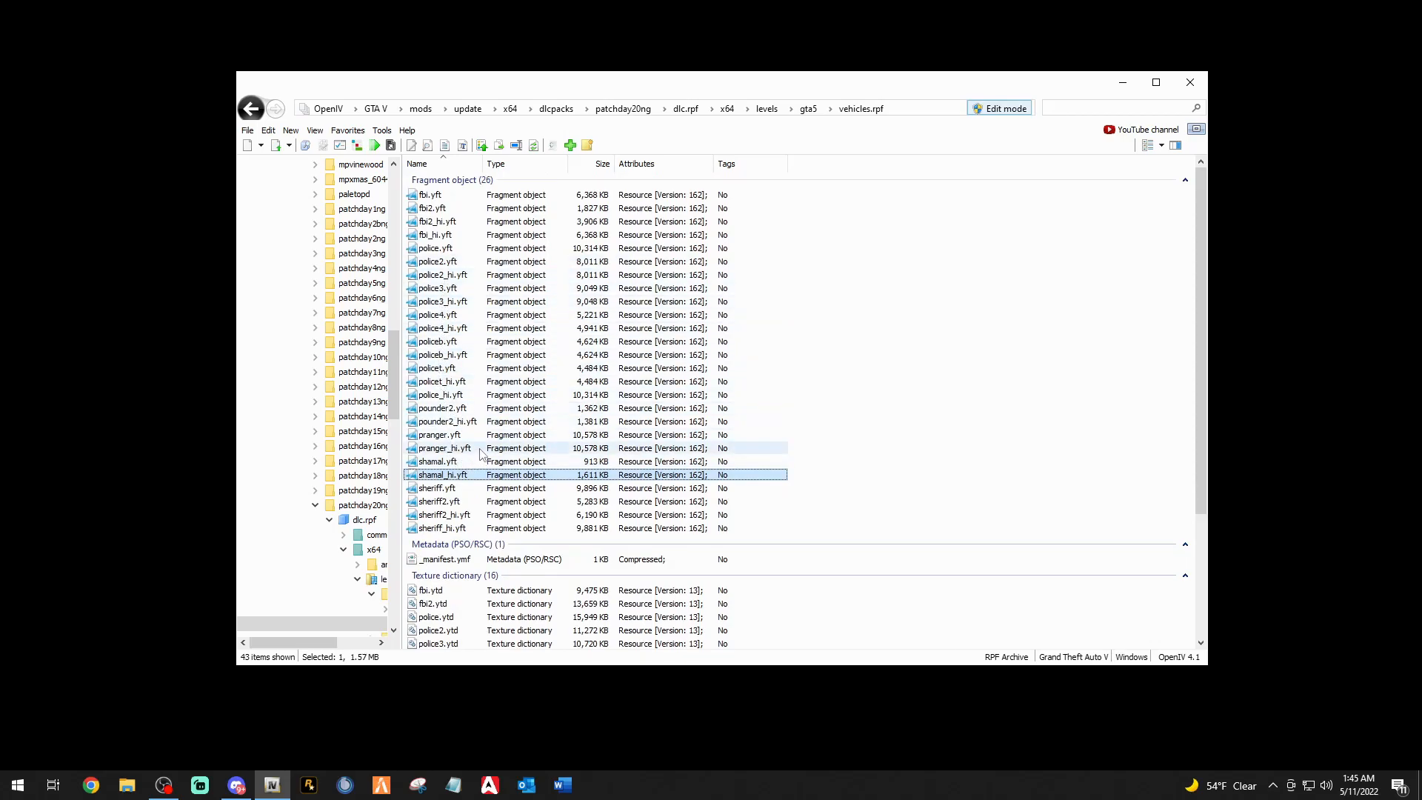
click(455, 423)
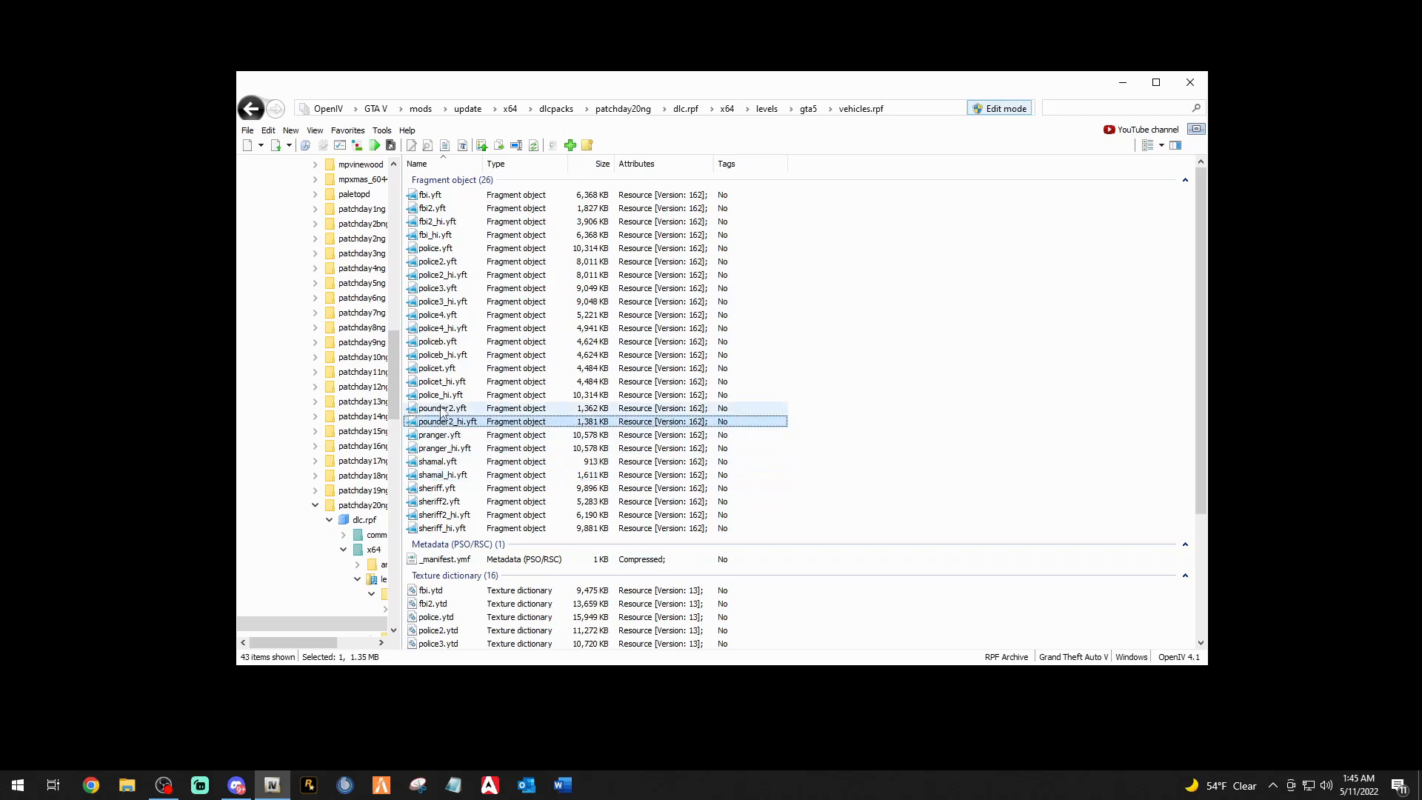
click(444, 410)
double_click(449, 422)
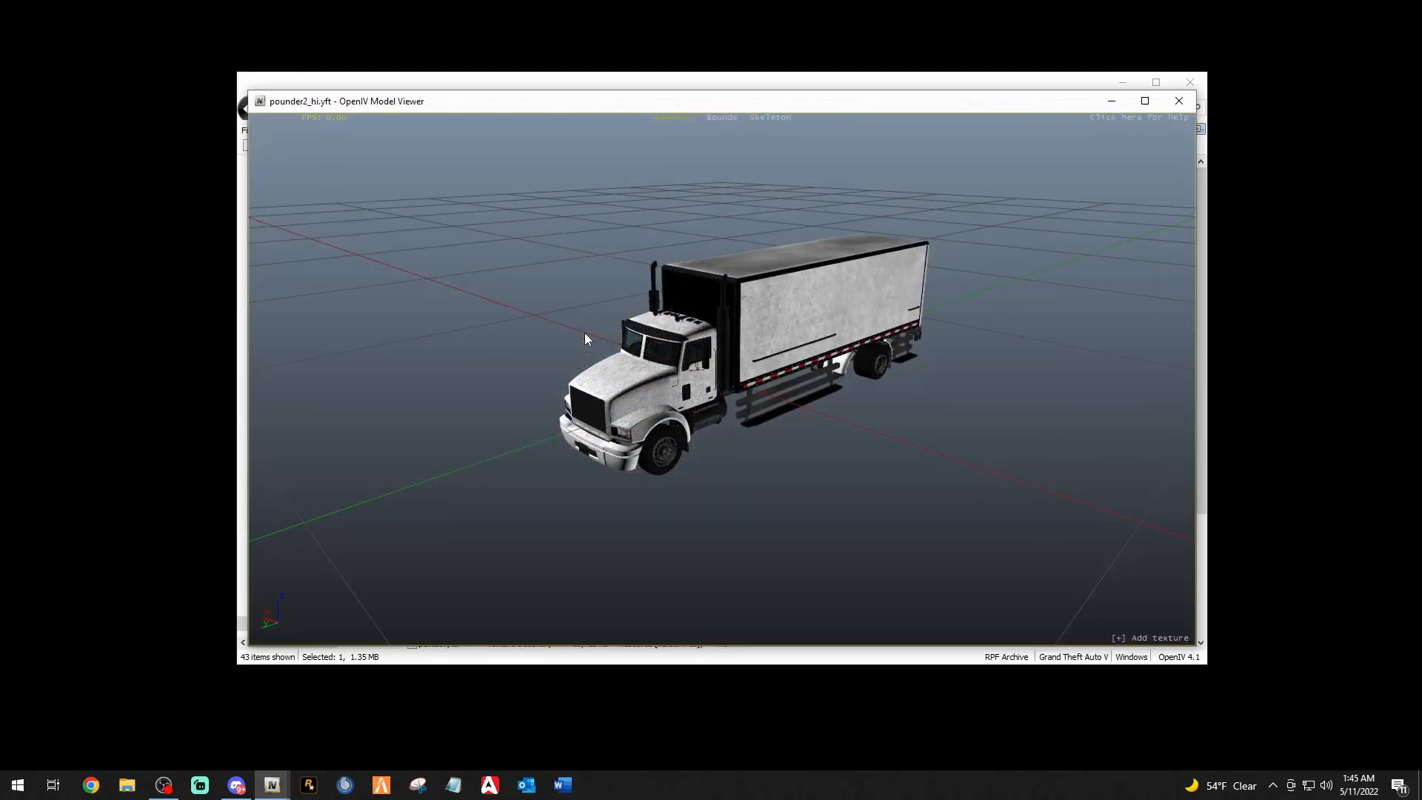
click(1179, 100)
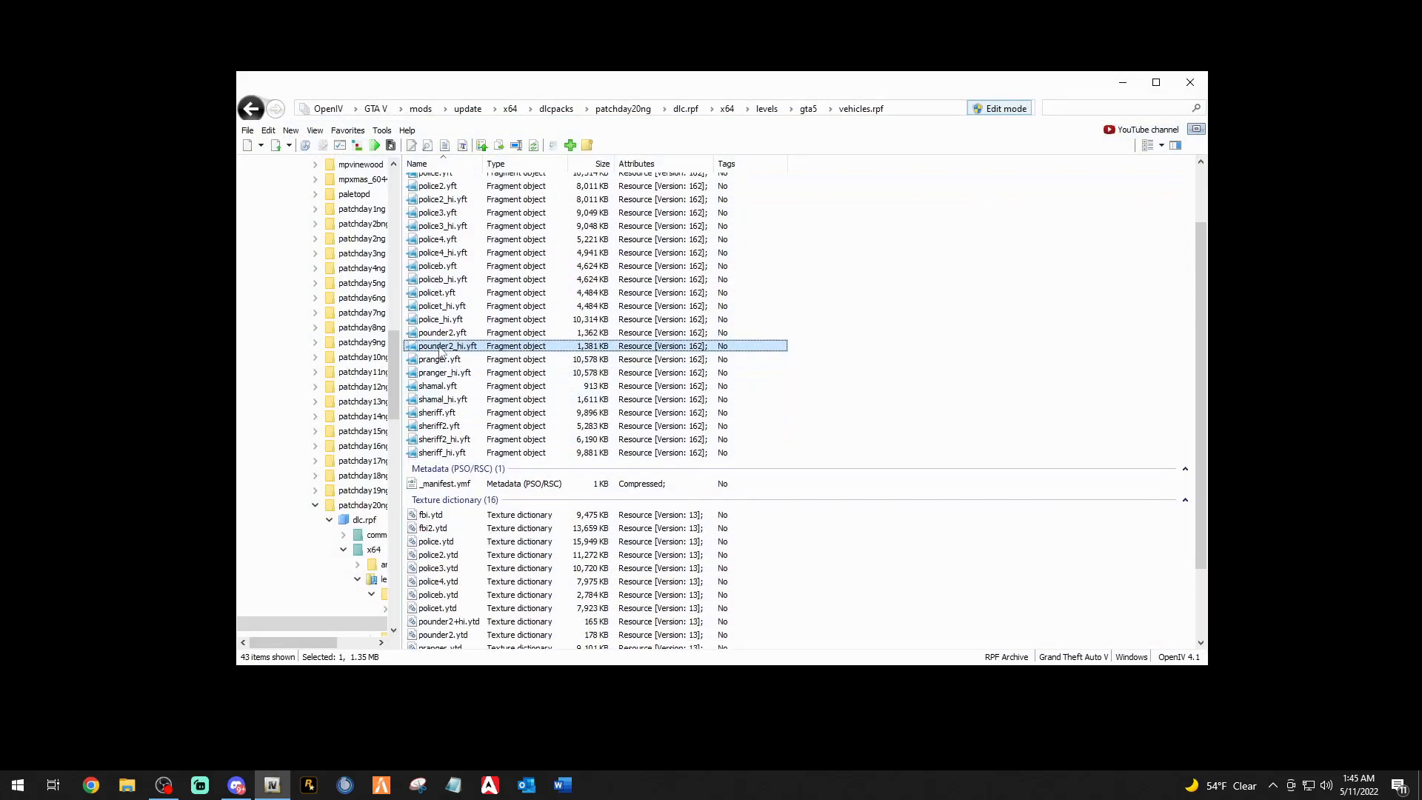
Preview the police2.yft model, close the preview, and look over the archive's file list.
scroll(429, 294, up, 1)
double_click(437, 224)
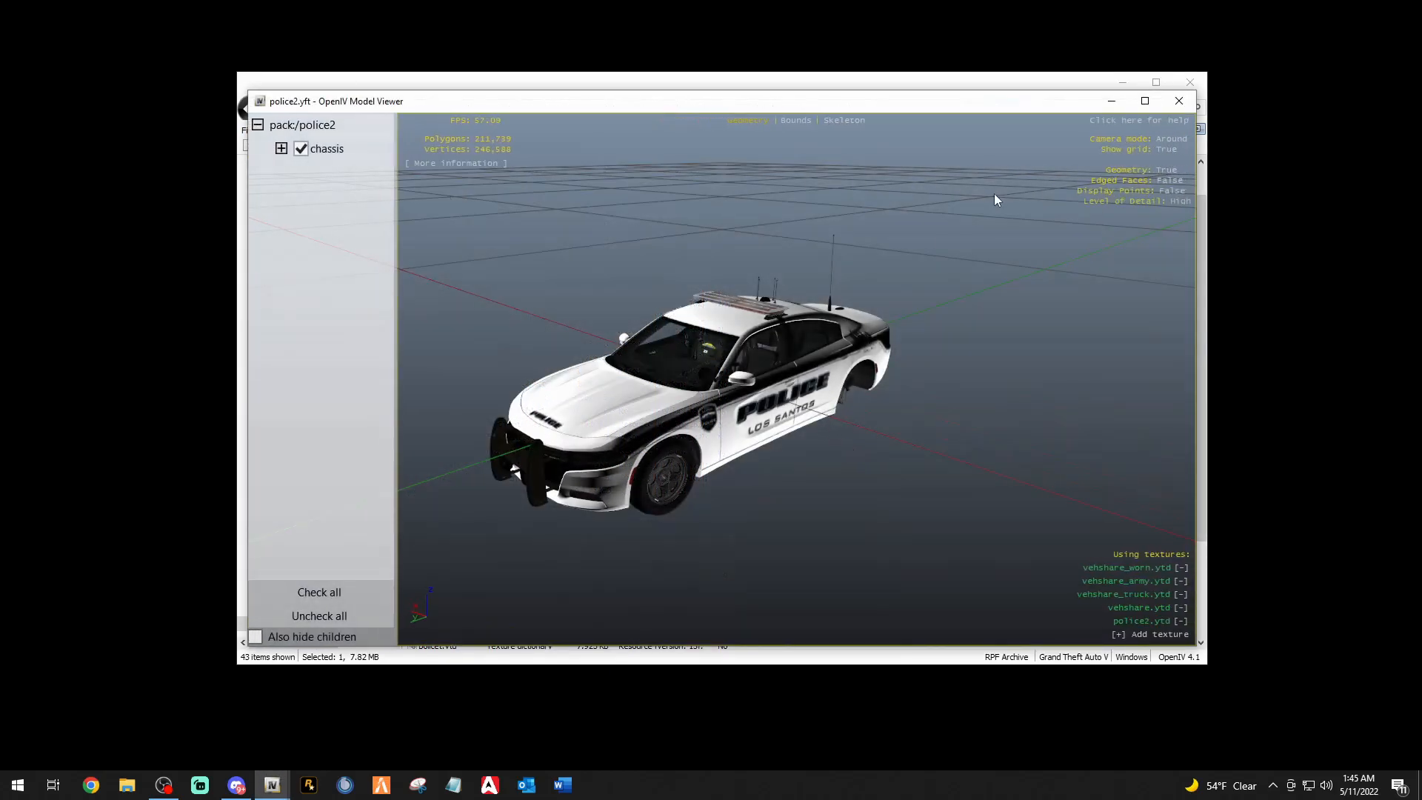
click(1178, 100)
scroll(504, 400, down, 3)
scroll(503, 415, up, 1)
scroll(502, 432, up, 3)
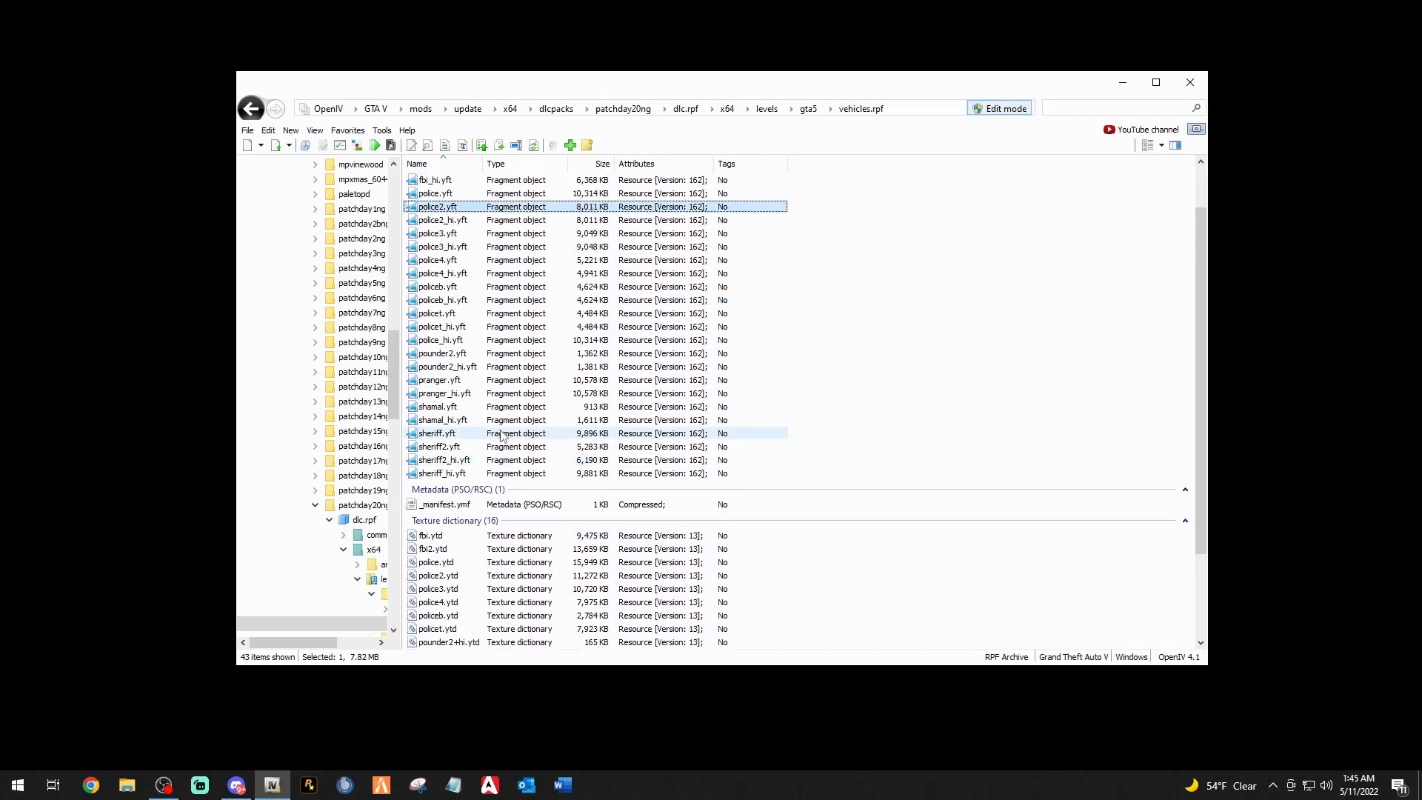
click(346, 131)
click(349, 145)
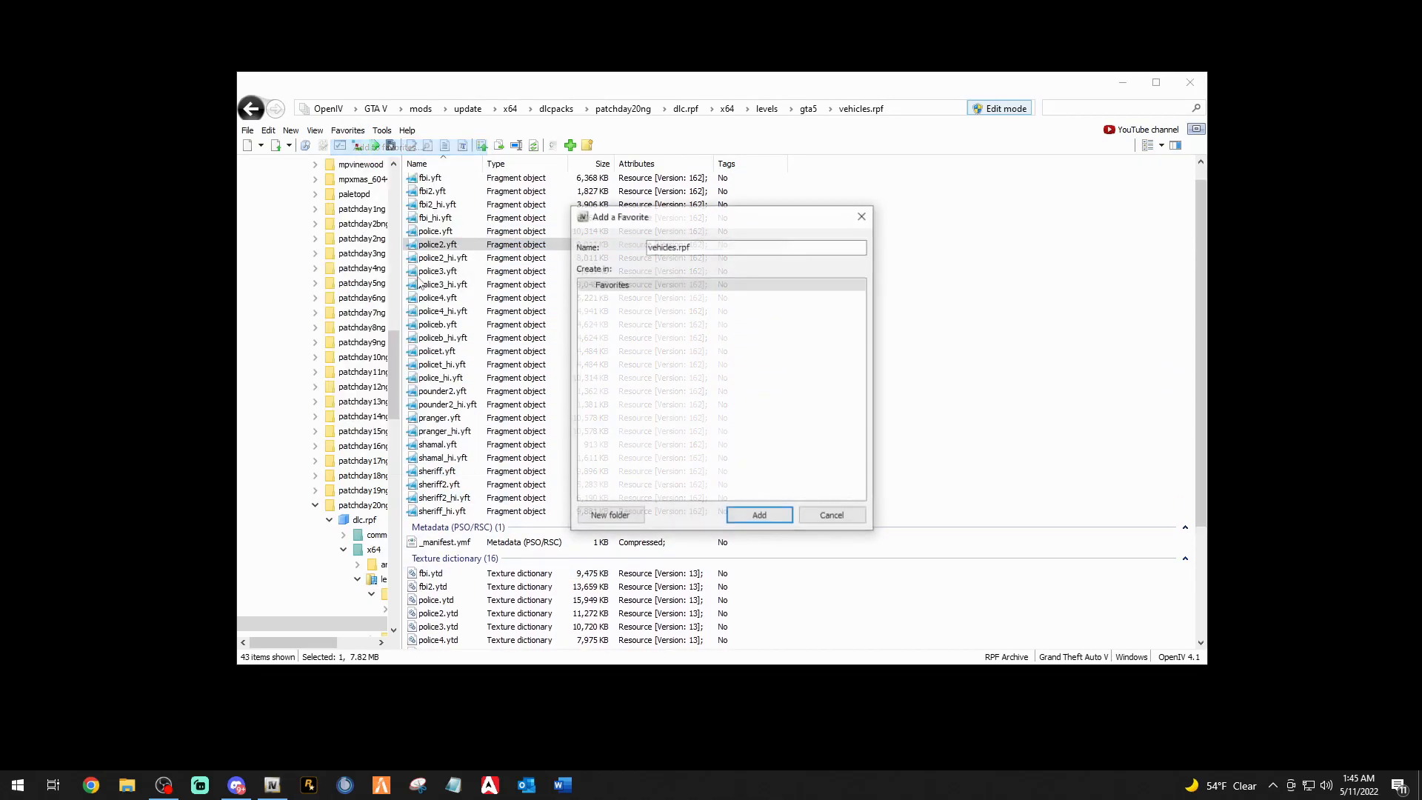
drag(706, 246, 585, 251)
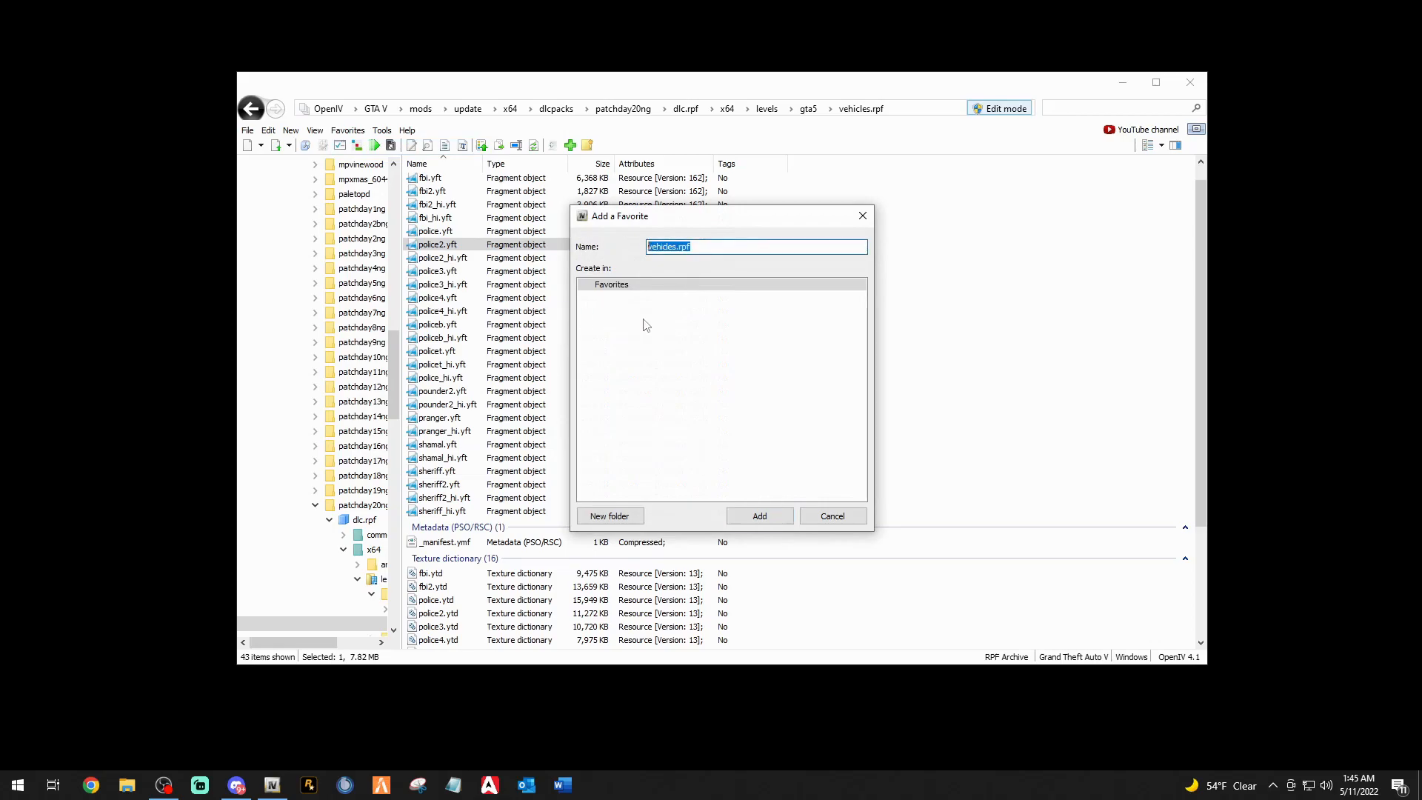
text(po)
key(BackSpace)
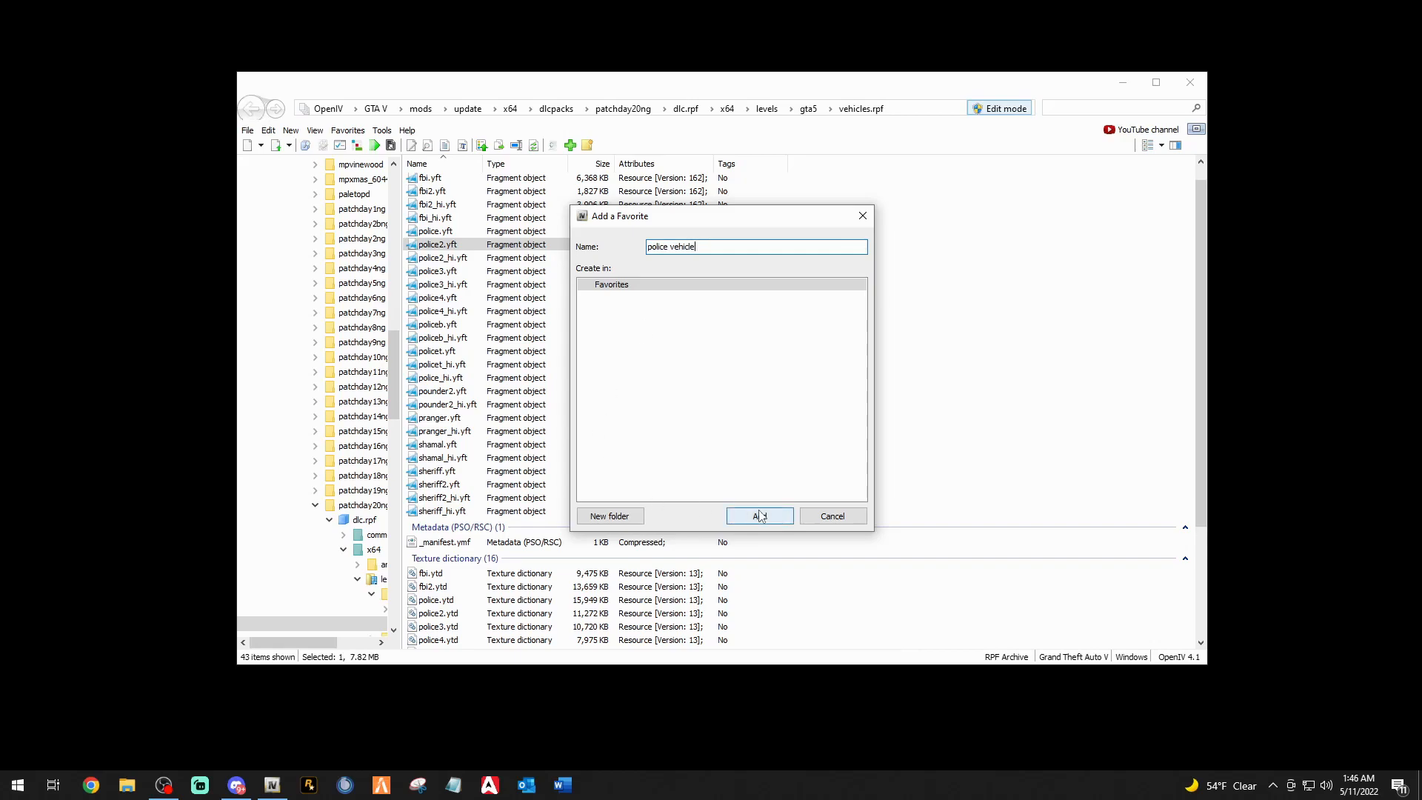
key(BackSpace)
key(BackSpace)
key(BackSpace)
key(BackSpace)
key(BackSpace)
key(BackSpace)
key(BackSpace)
key(BackSpace)
key(BackSpace)
click(831, 516)
Go to the police vehicles archive through the saved Police Vehicles favorite.
click(355, 132)
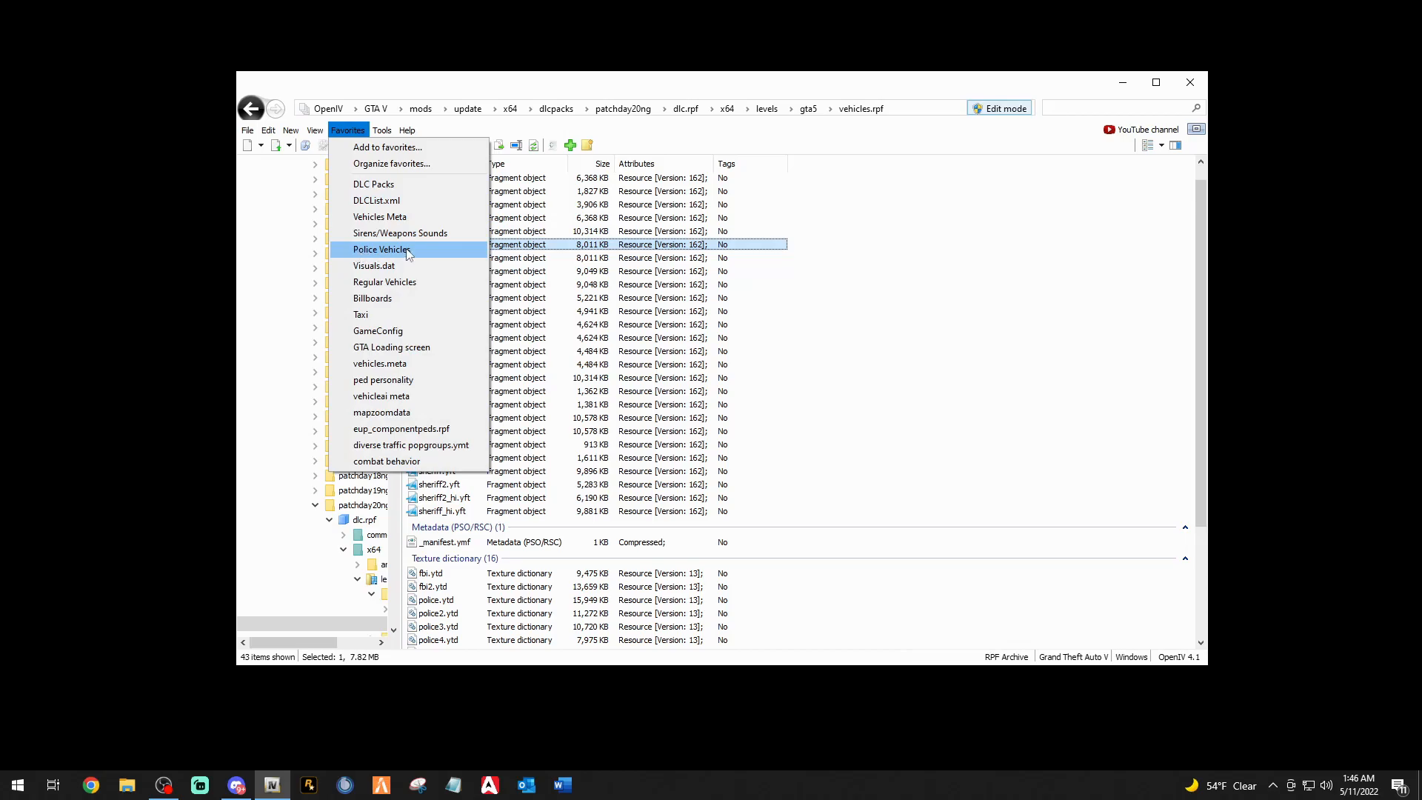
click(360, 252)
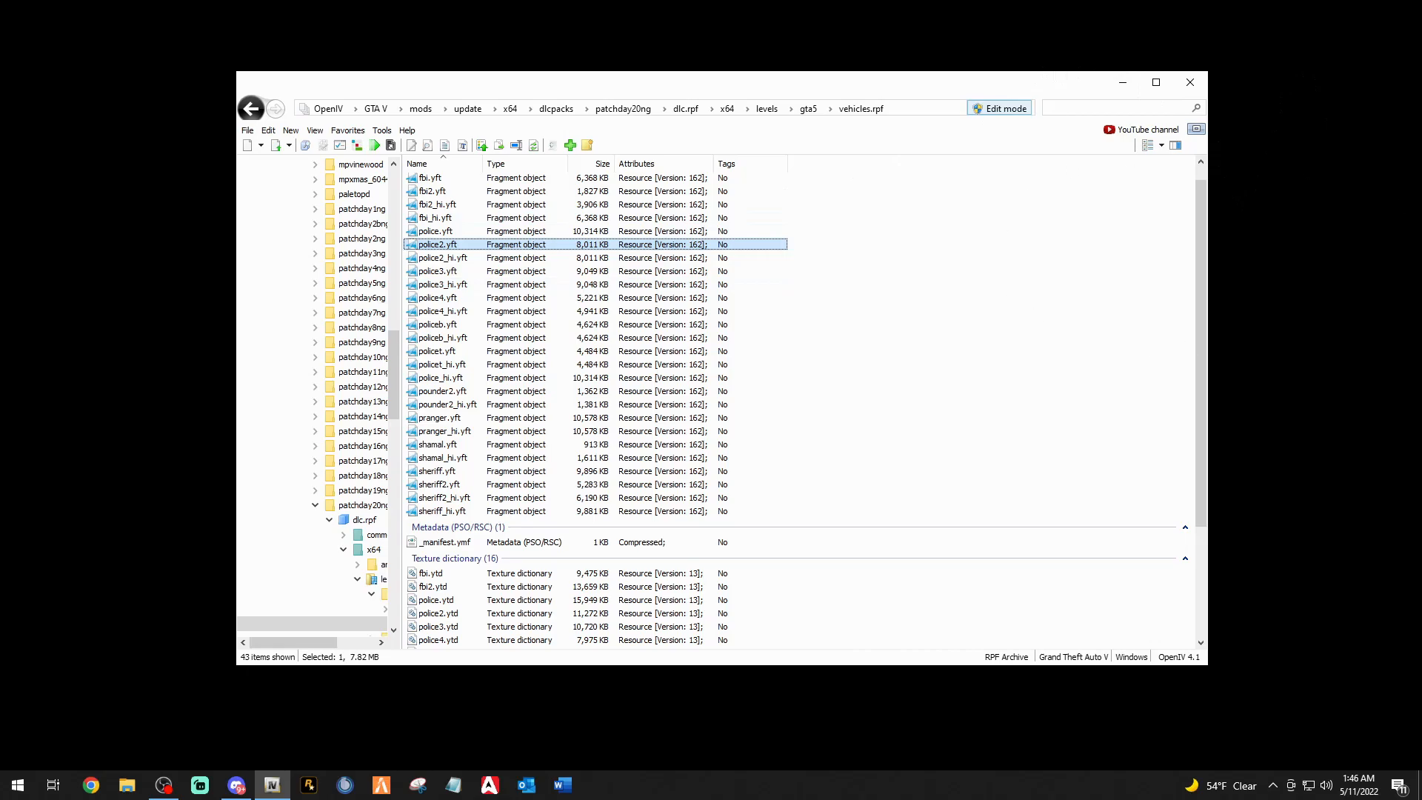
click(346, 130)
click(381, 249)
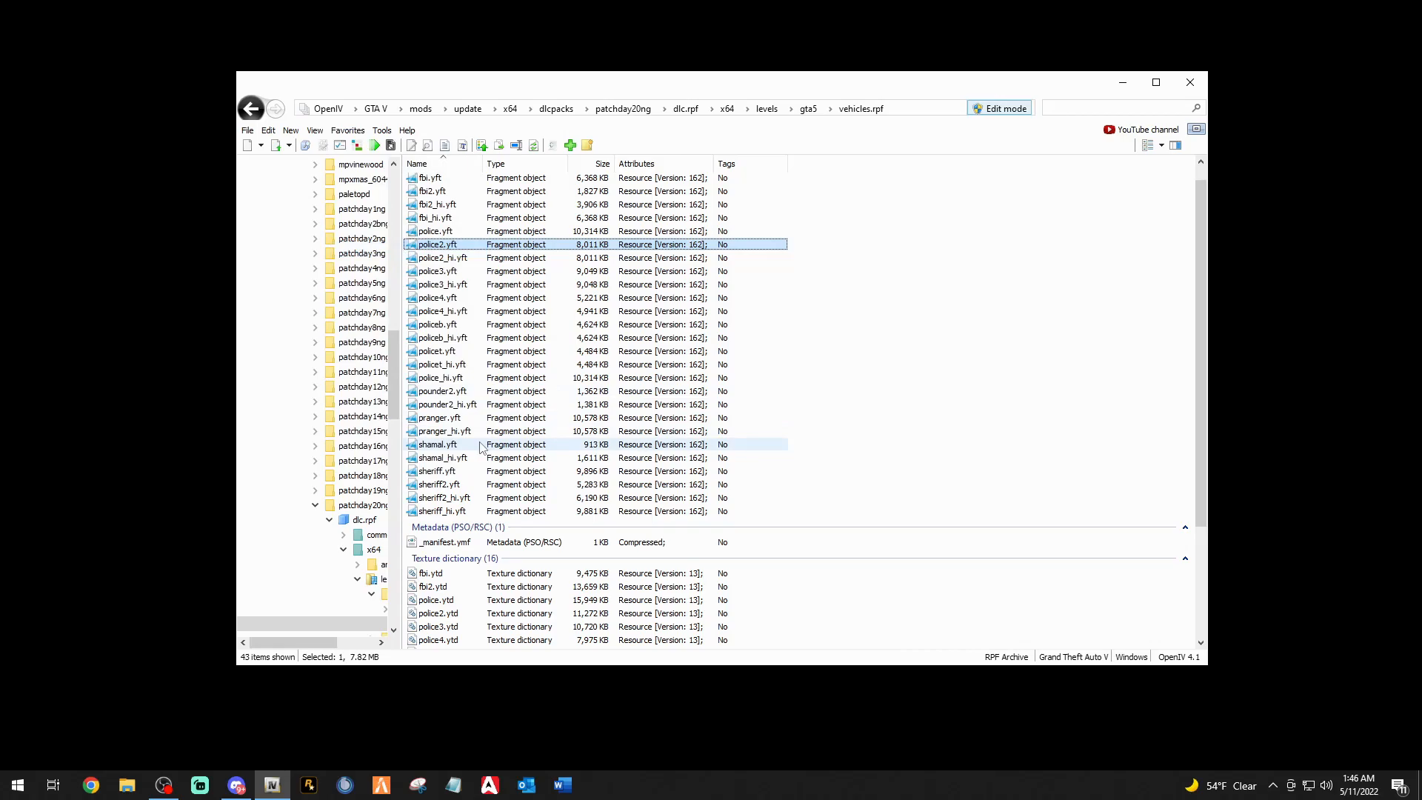
scroll(357, 440, up, 10)
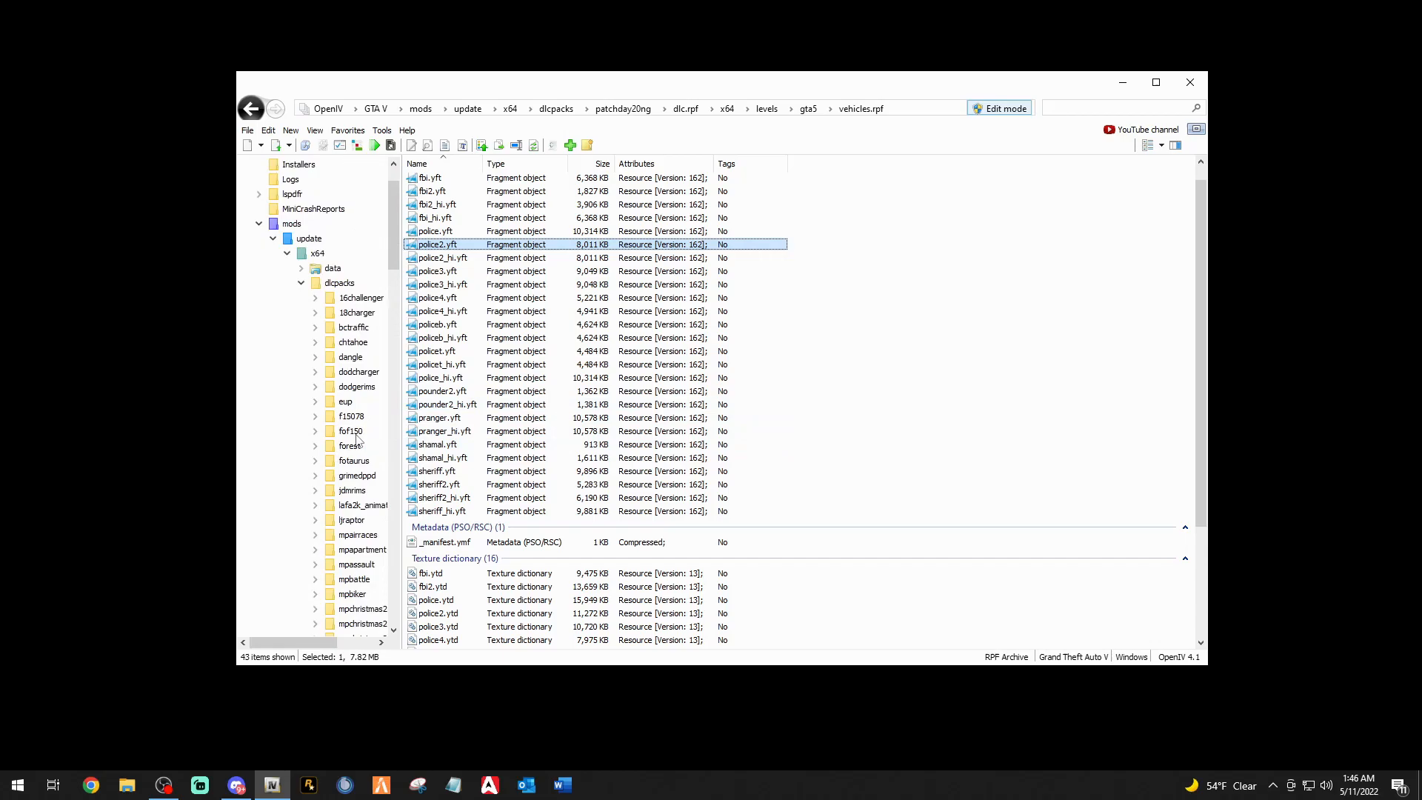
Open the pack_default folder inside ELS to view its XML files, and look over the saved favorites.
scroll(357, 440, up, 2)
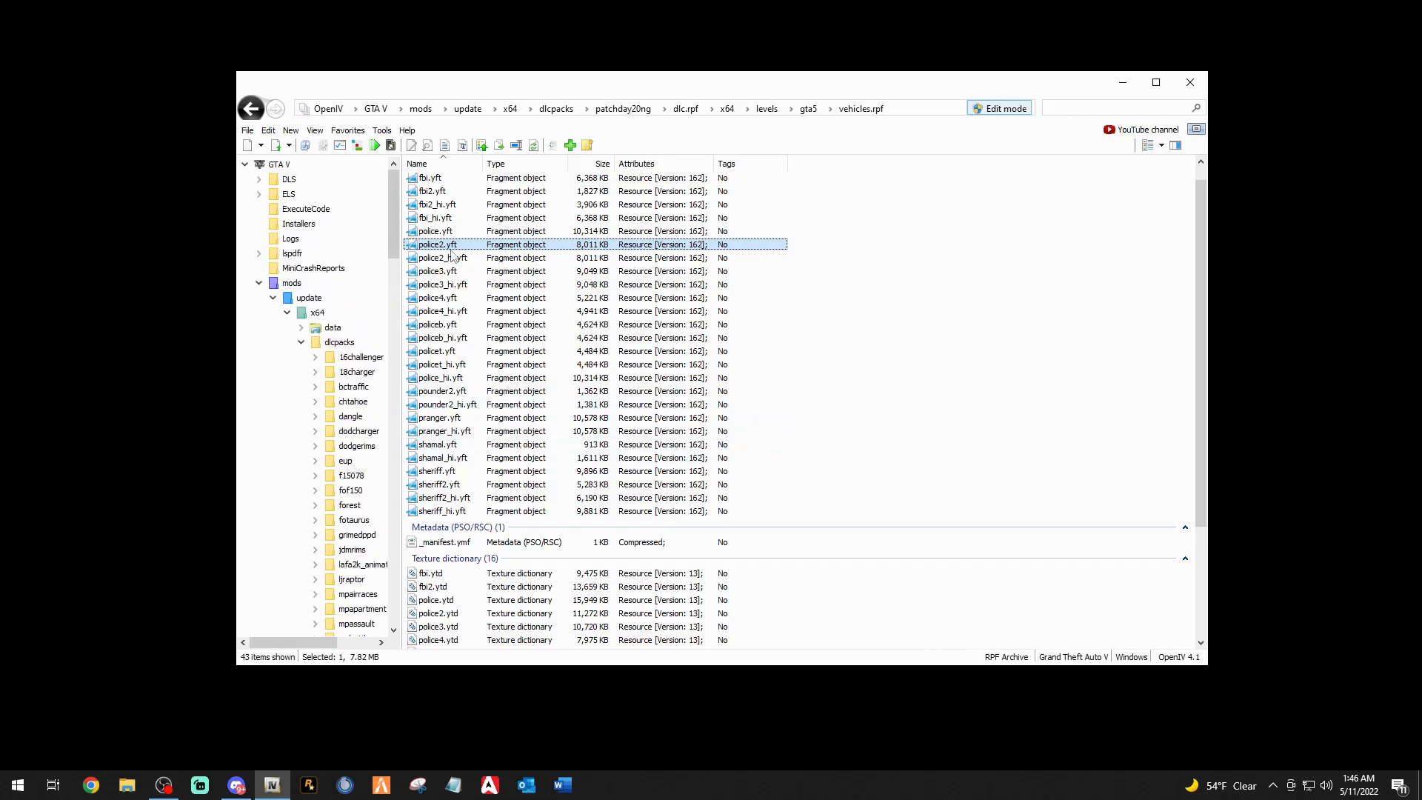
click(288, 197)
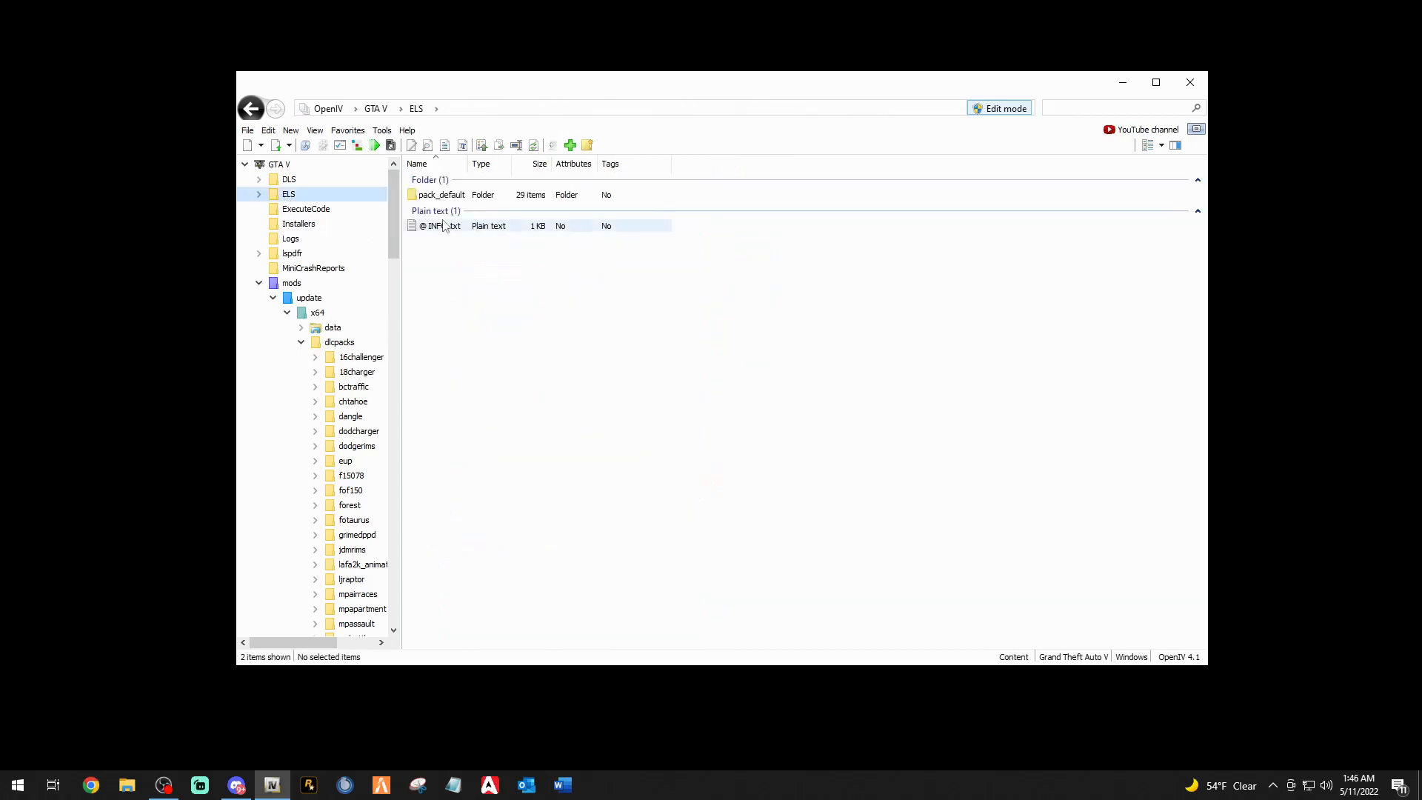
double_click(442, 194)
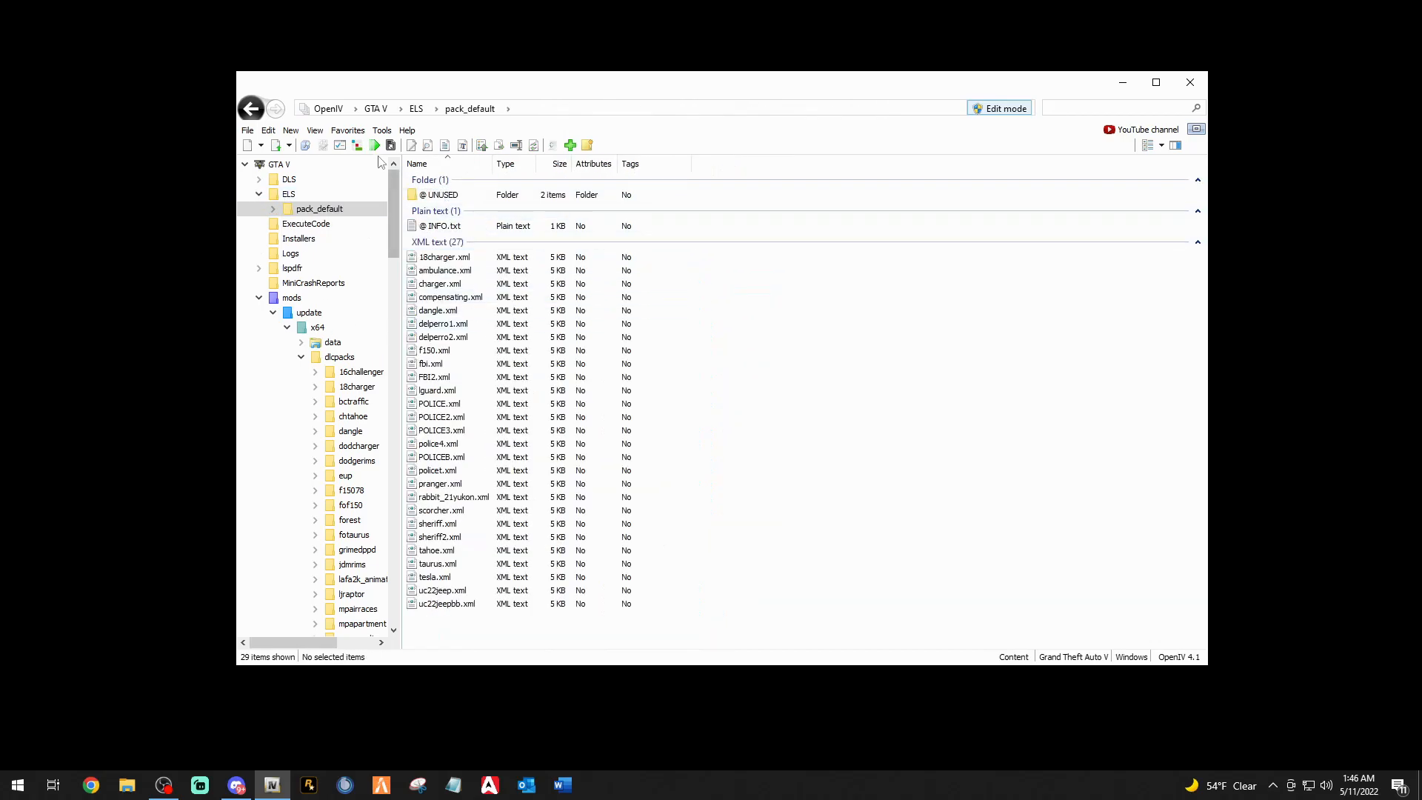
click(348, 131)
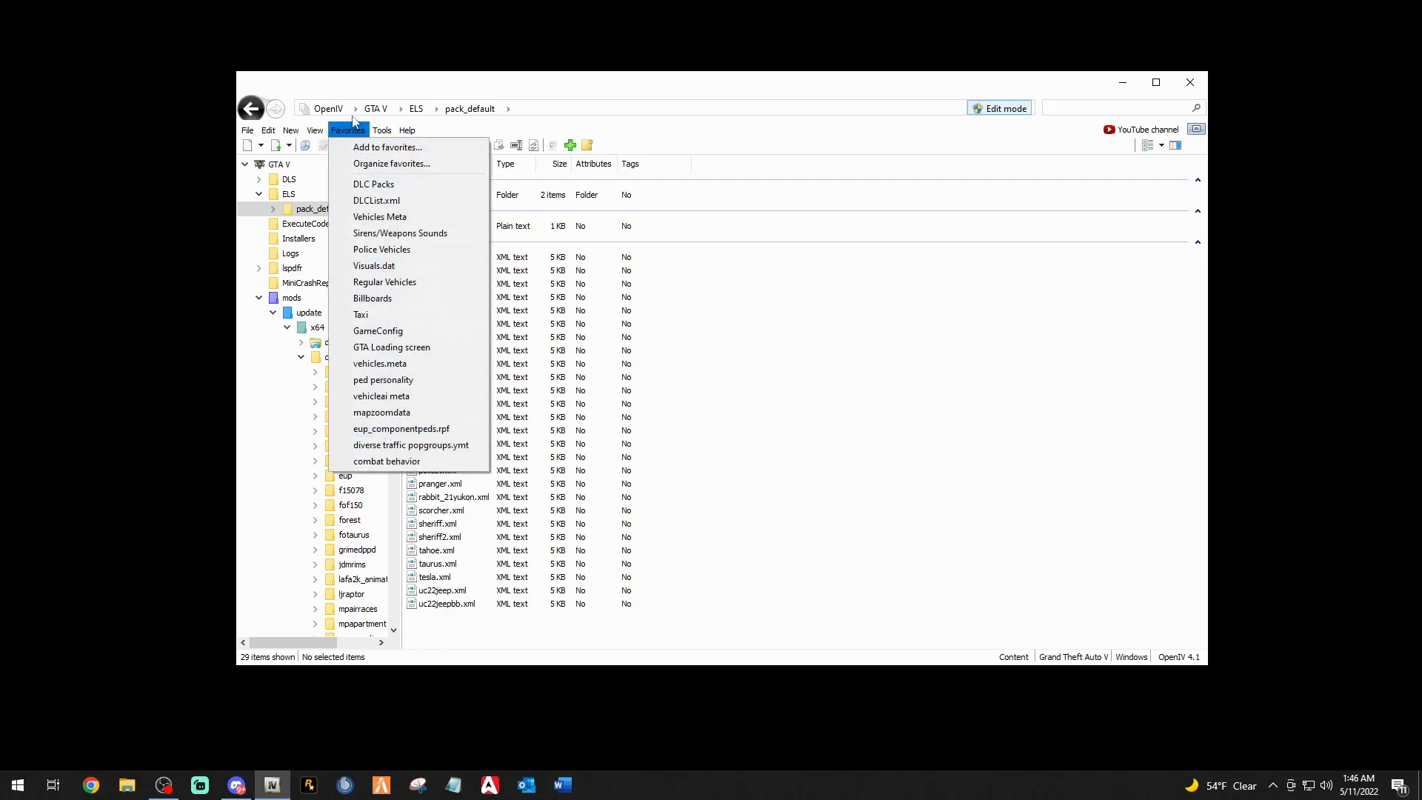
click(580, 98)
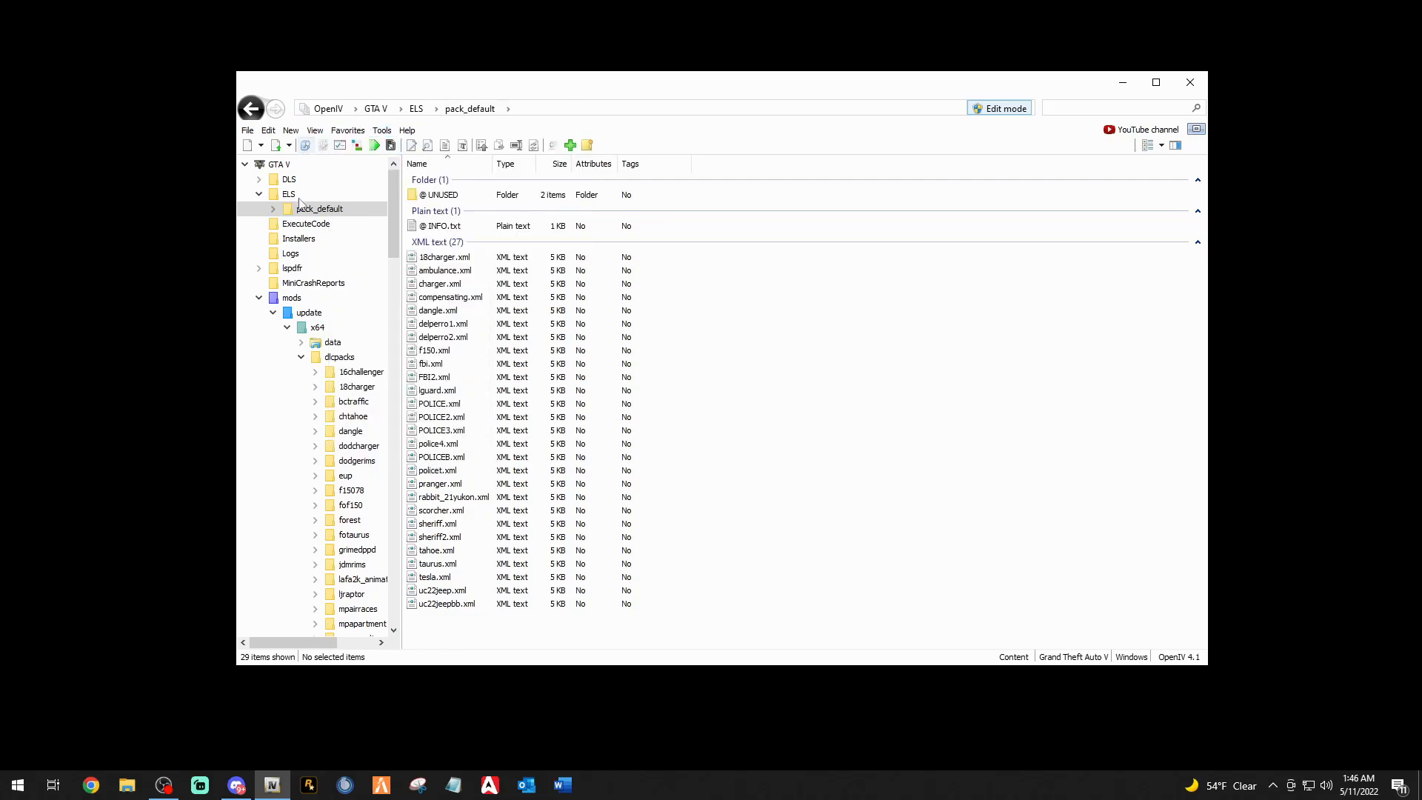
Return to the patchday20ng vehicles.rpf archive and check the list of saved favorites again.
click(252, 110)
click(251, 110)
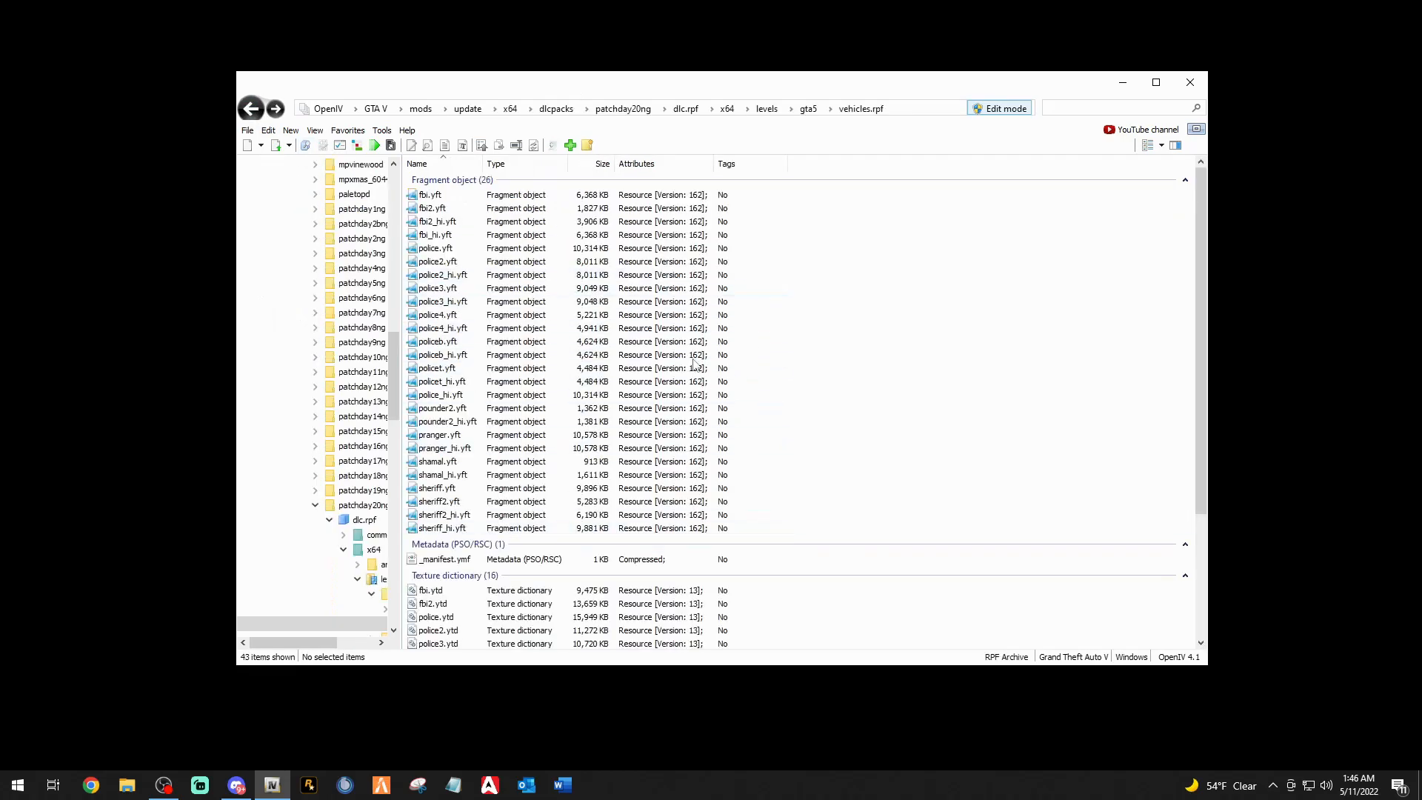
click(349, 131)
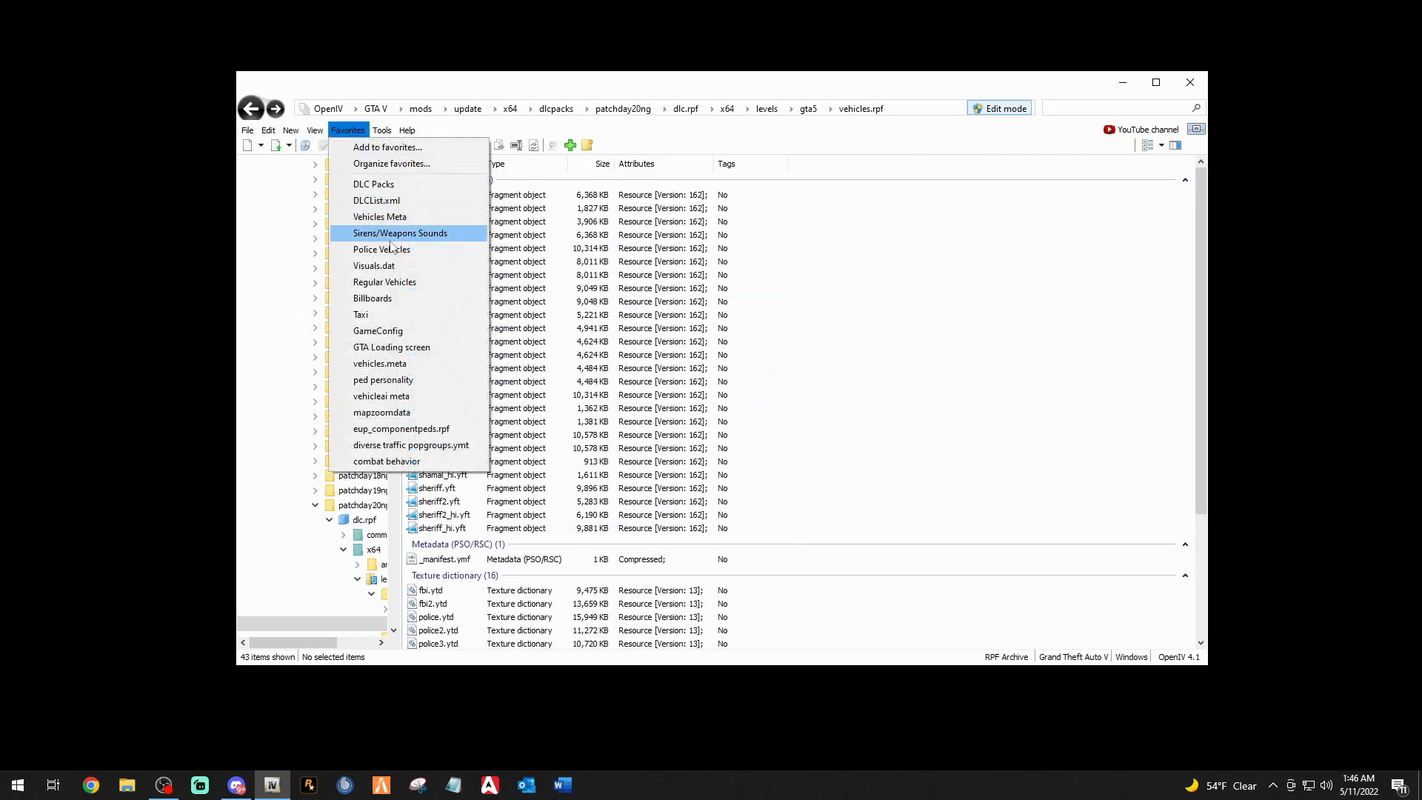
click(331, 89)
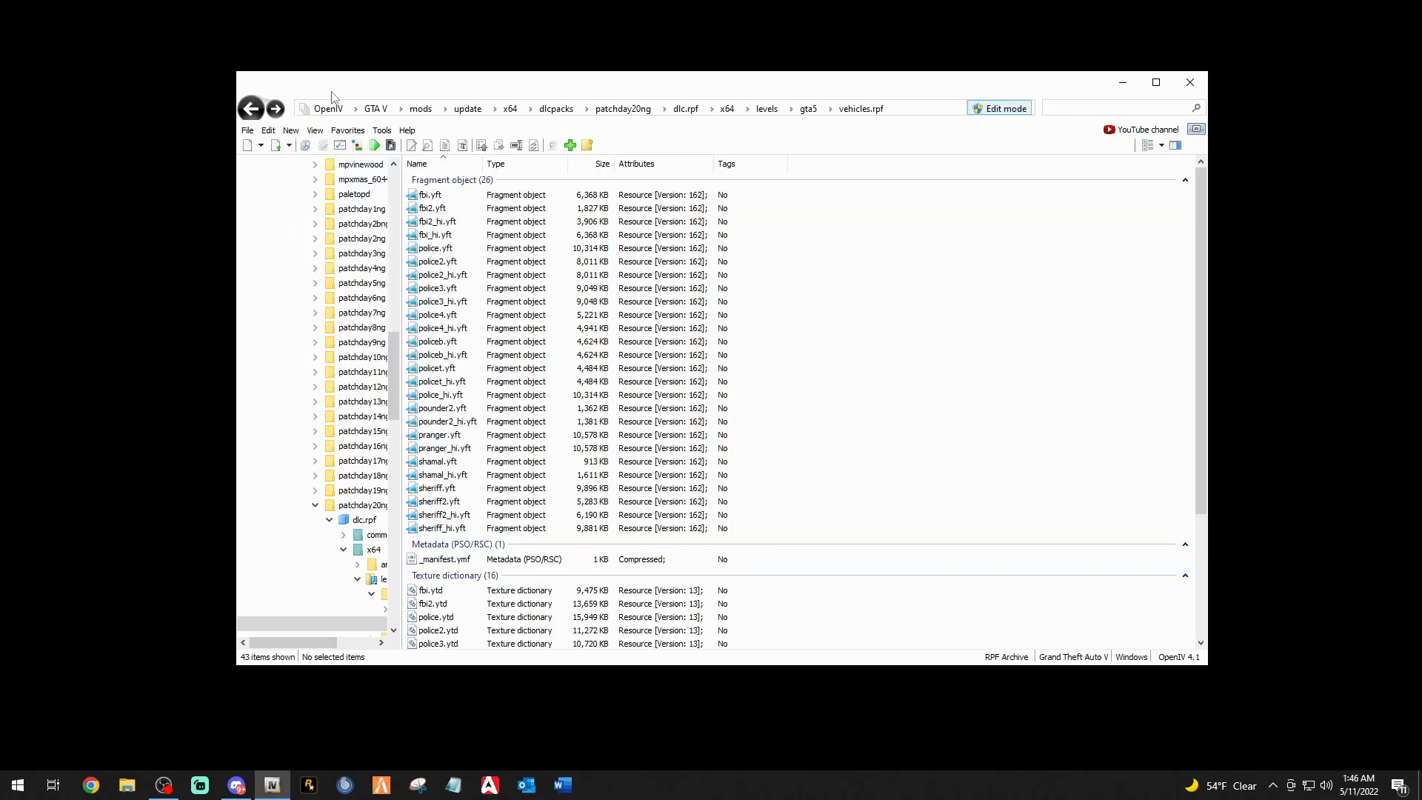
Open the mods folder, look into the x64e.rpf archive outside it, and return to the mods folder.
scroll(342, 341, up, 13)
scroll(342, 340, up, 7)
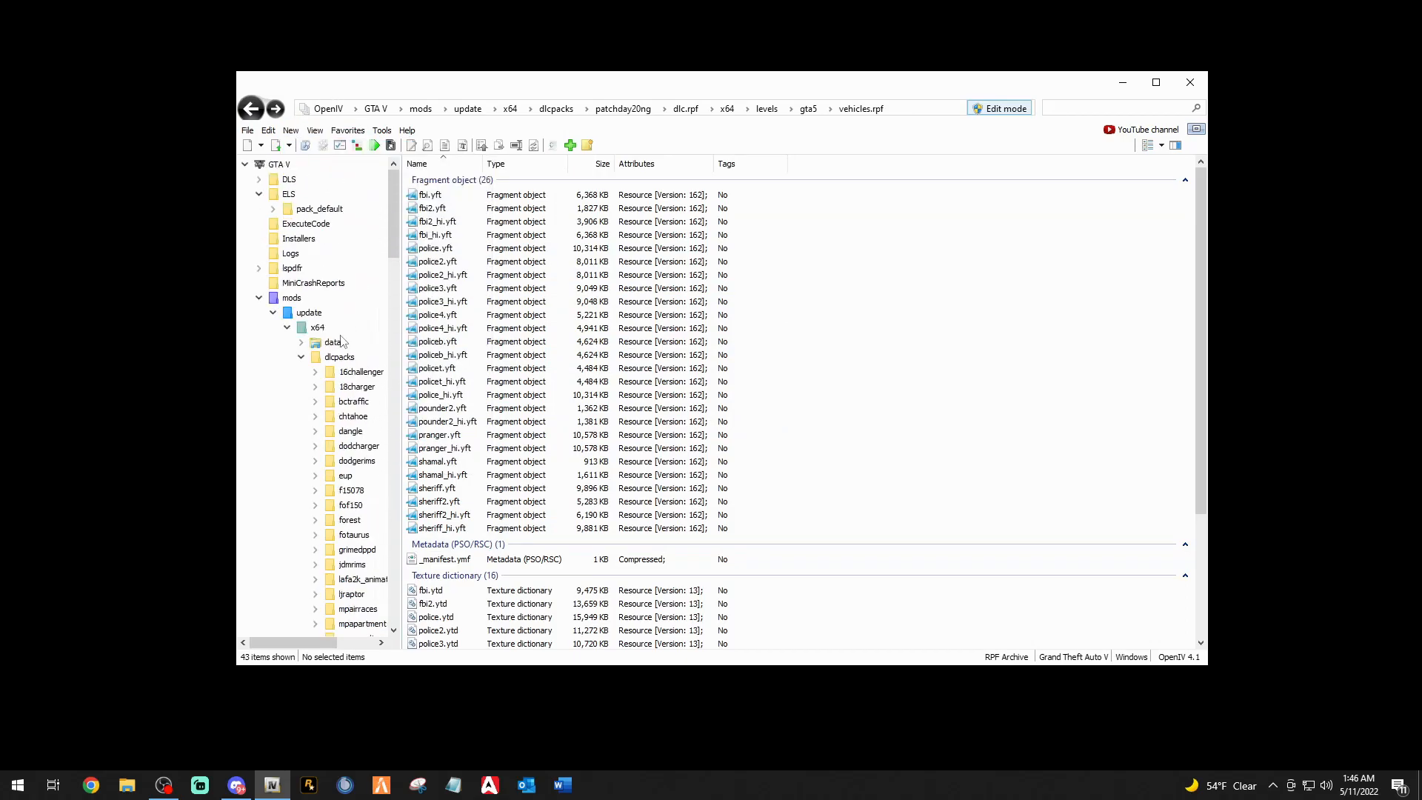
double_click(292, 298)
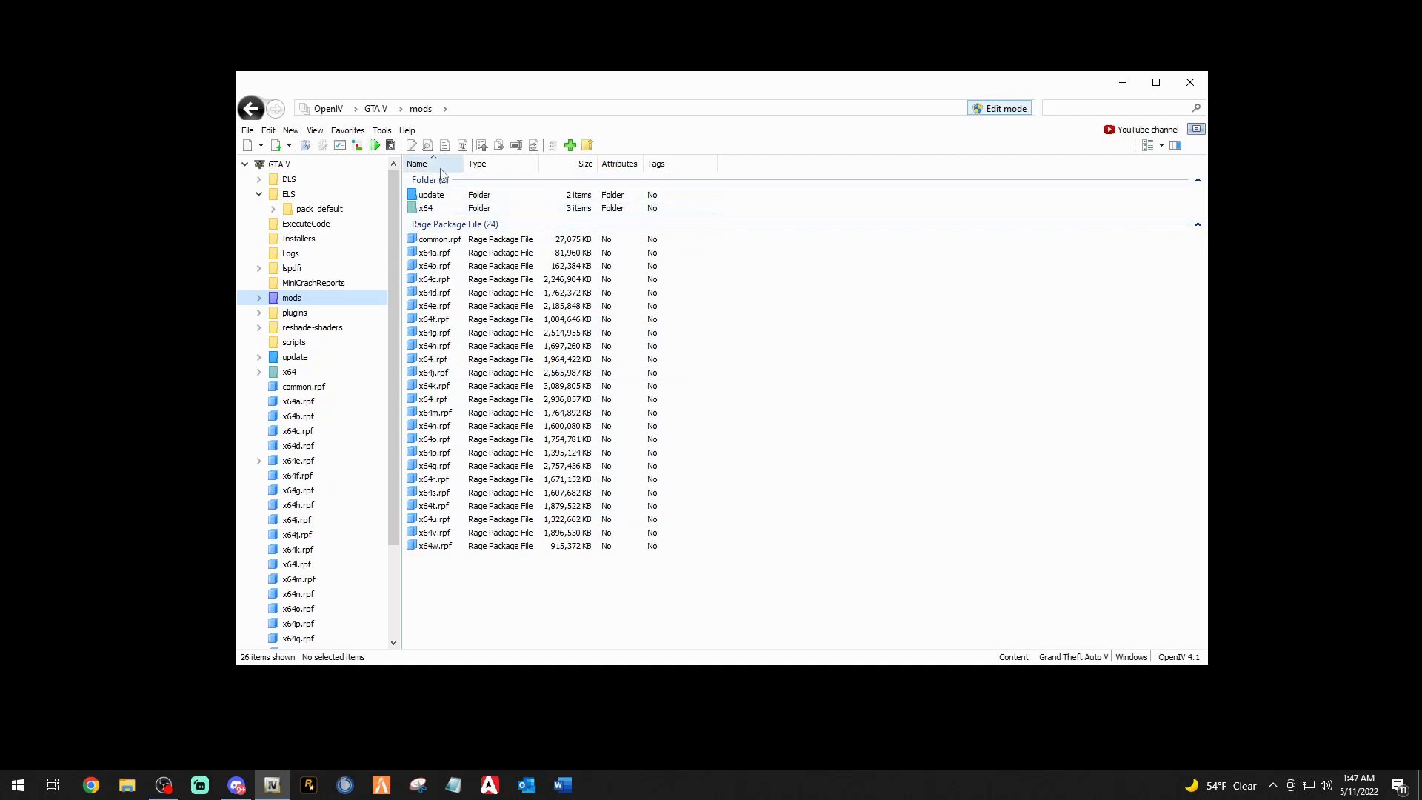
click(294, 462)
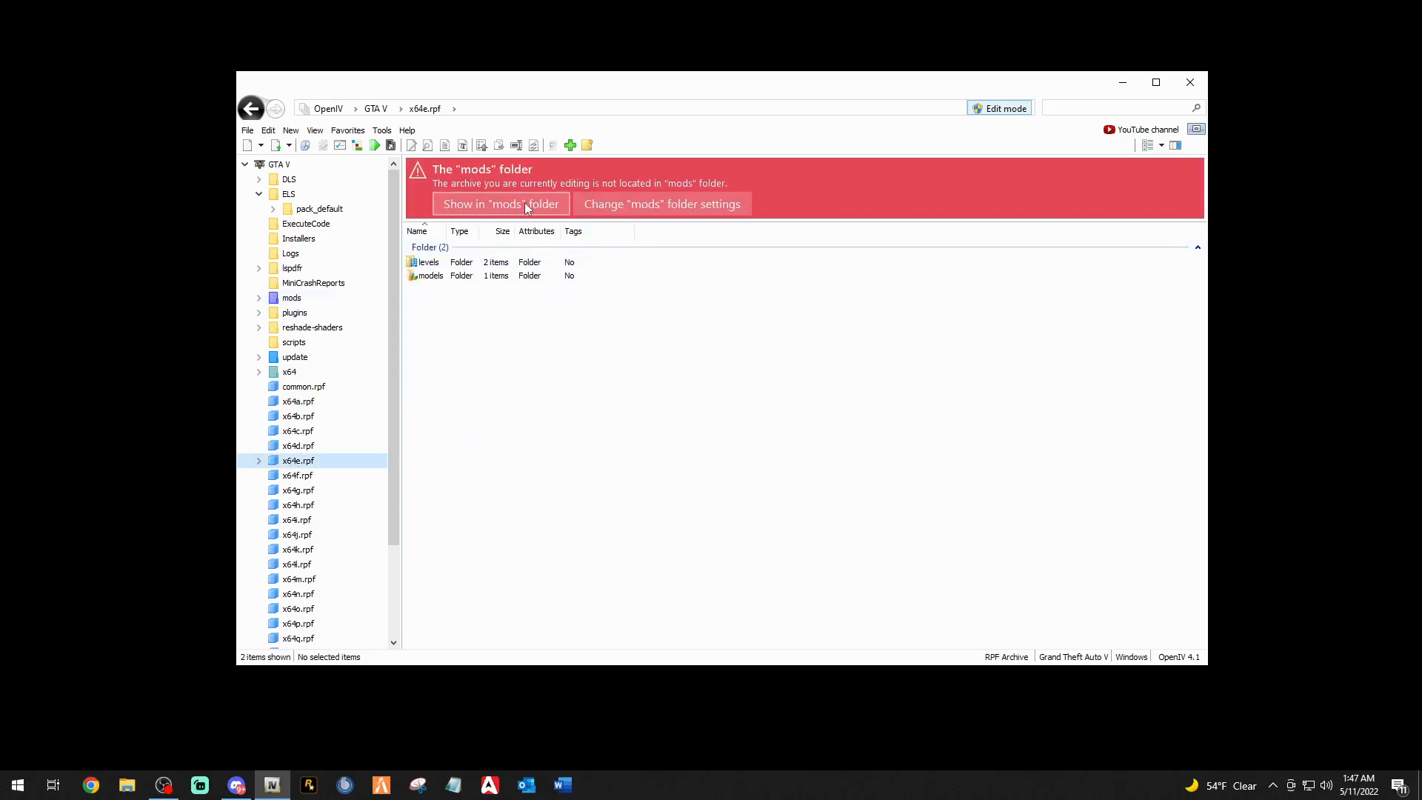
click(252, 110)
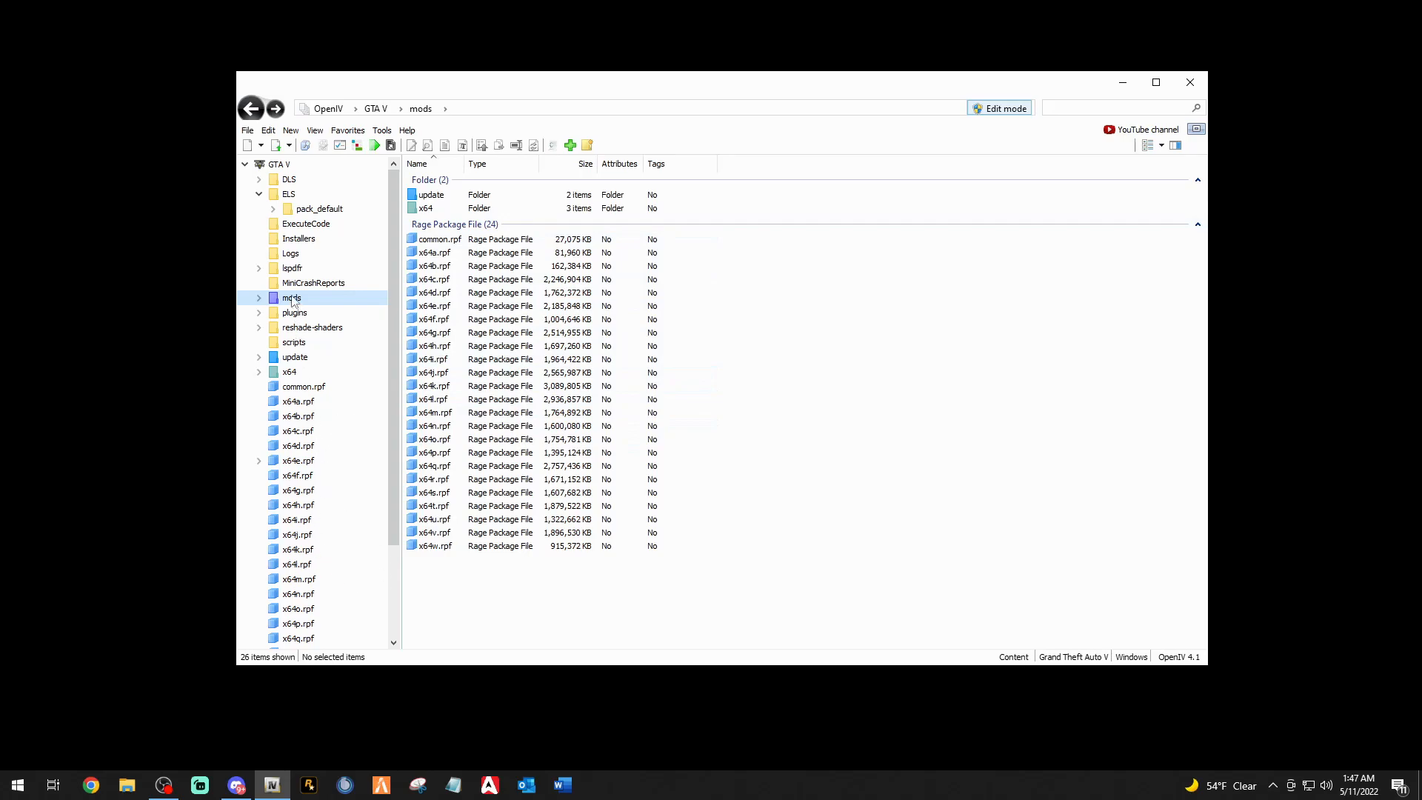
Open the vehicles.rpf archive inside mods > x64e.rpf > levels > gta5.
double_click(439, 309)
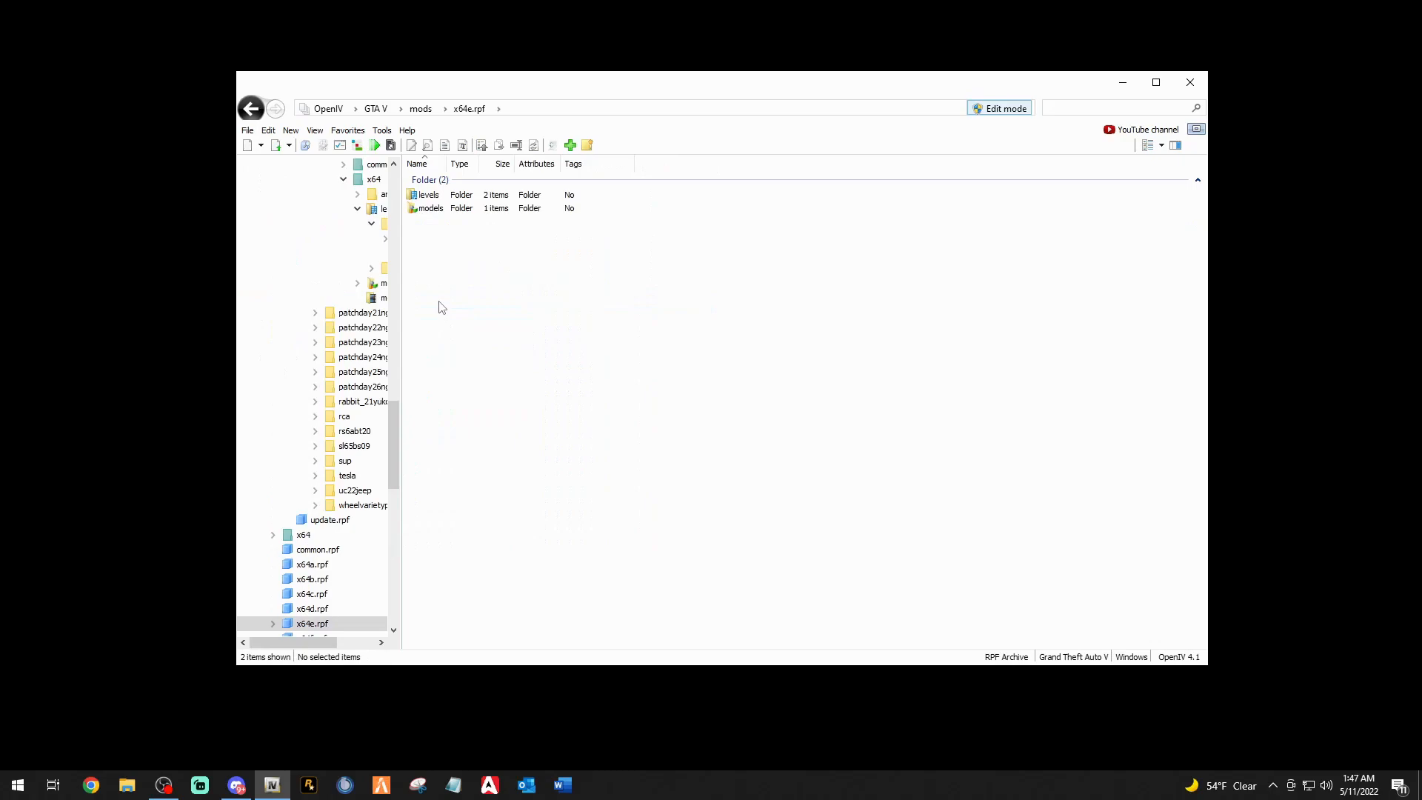
double_click(430, 196)
double_click(428, 209)
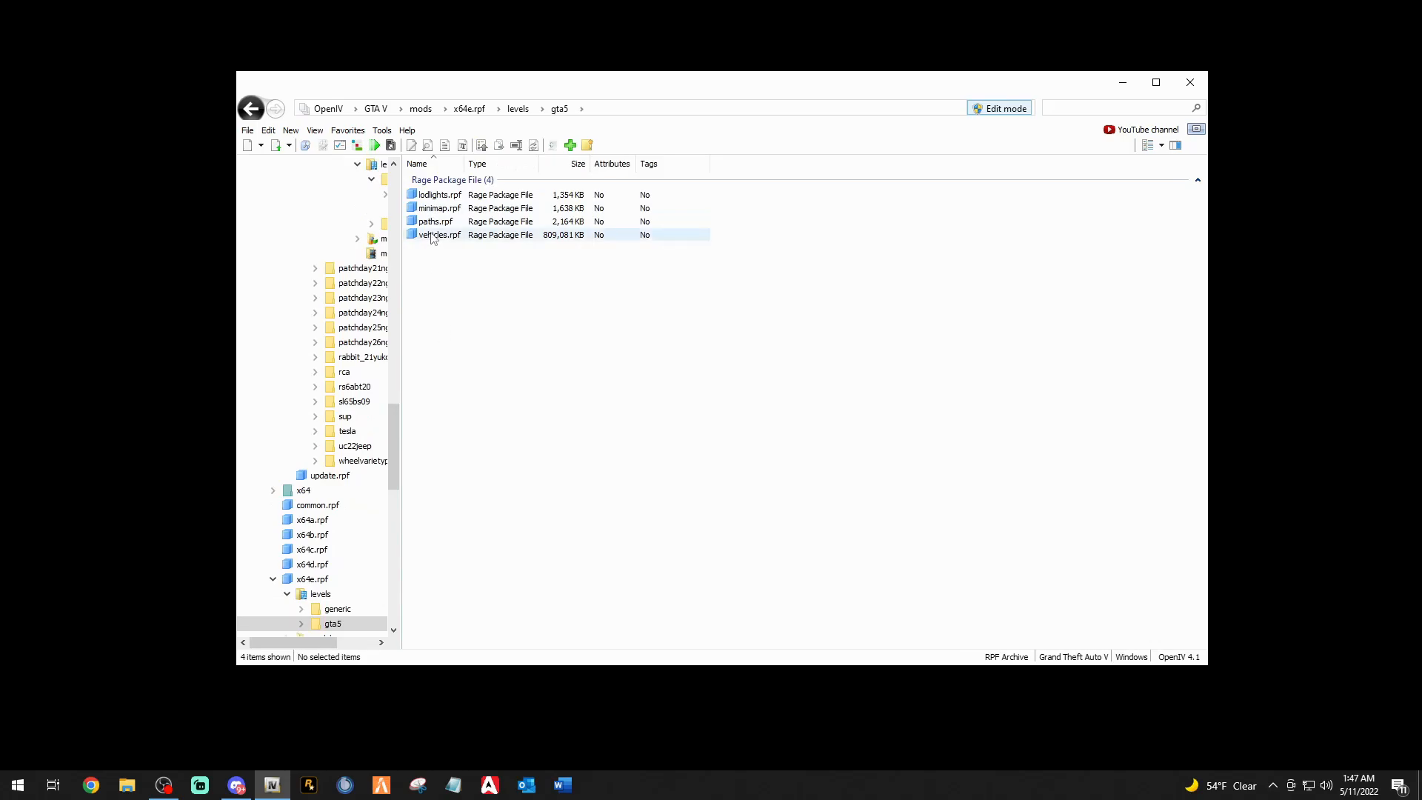
double_click(433, 236)
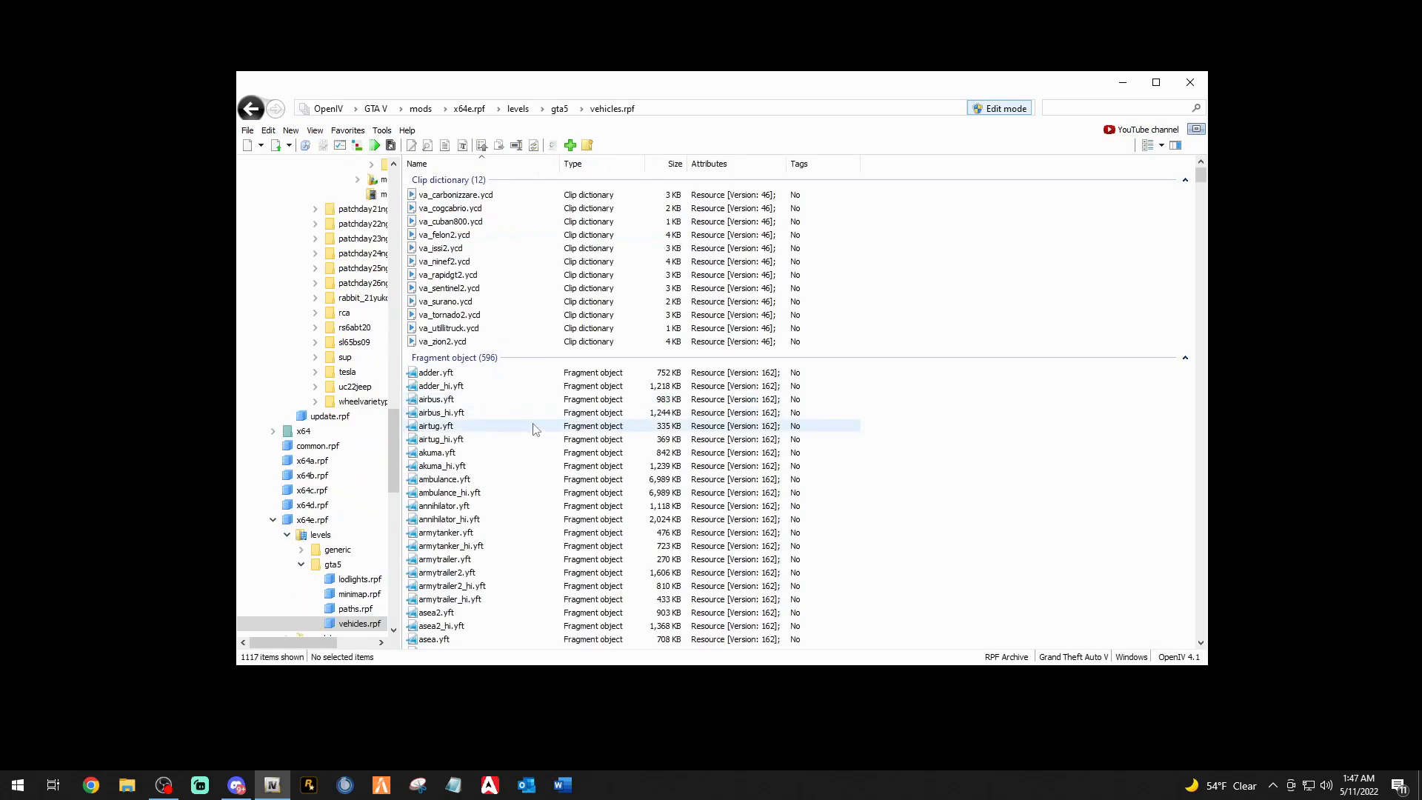
Find vacca.yft among the archive's fragment objects, preview the model from the front and rear, and close the preview.
scroll(537, 459, down, 20)
scroll(538, 487, down, 20)
scroll(538, 485, down, 20)
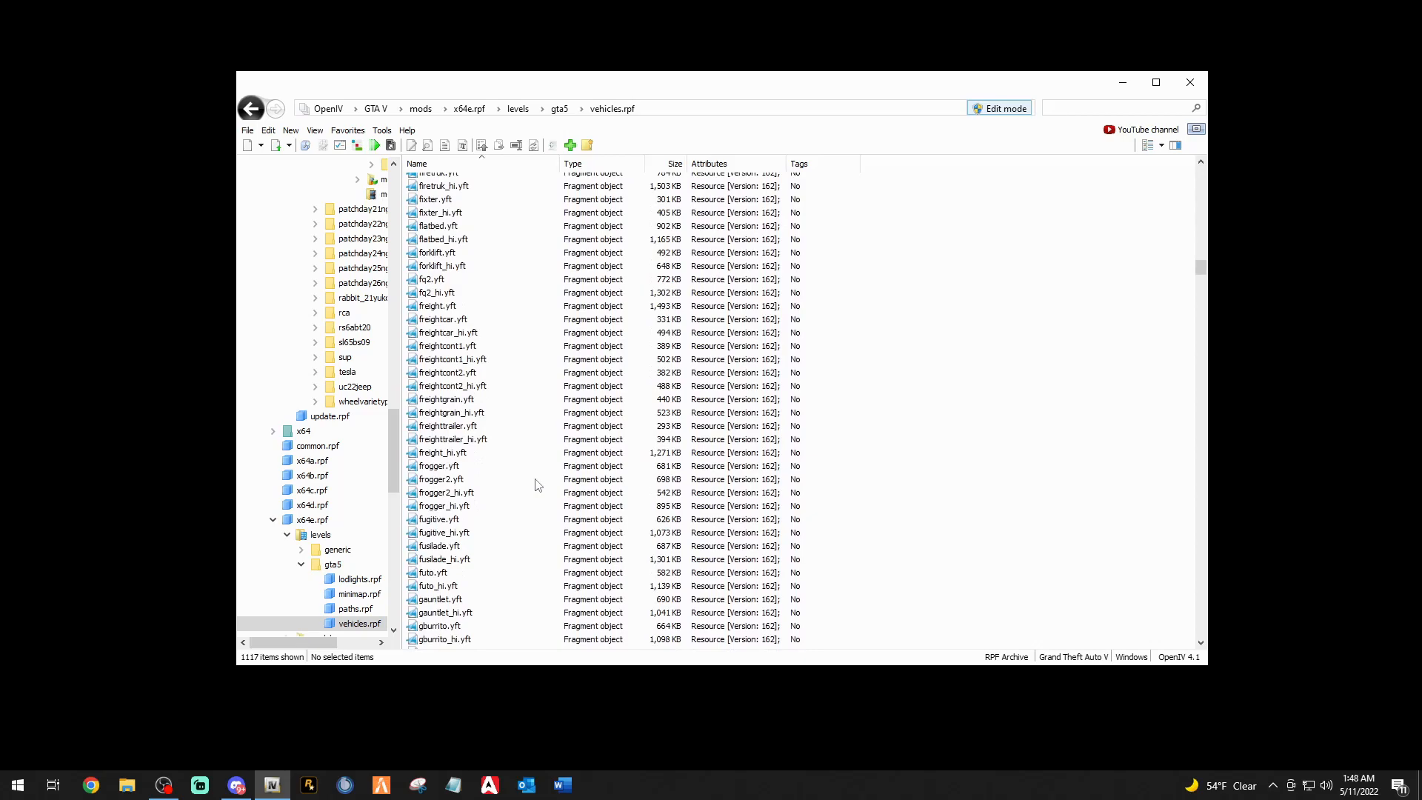
scroll(530, 422, down, 20)
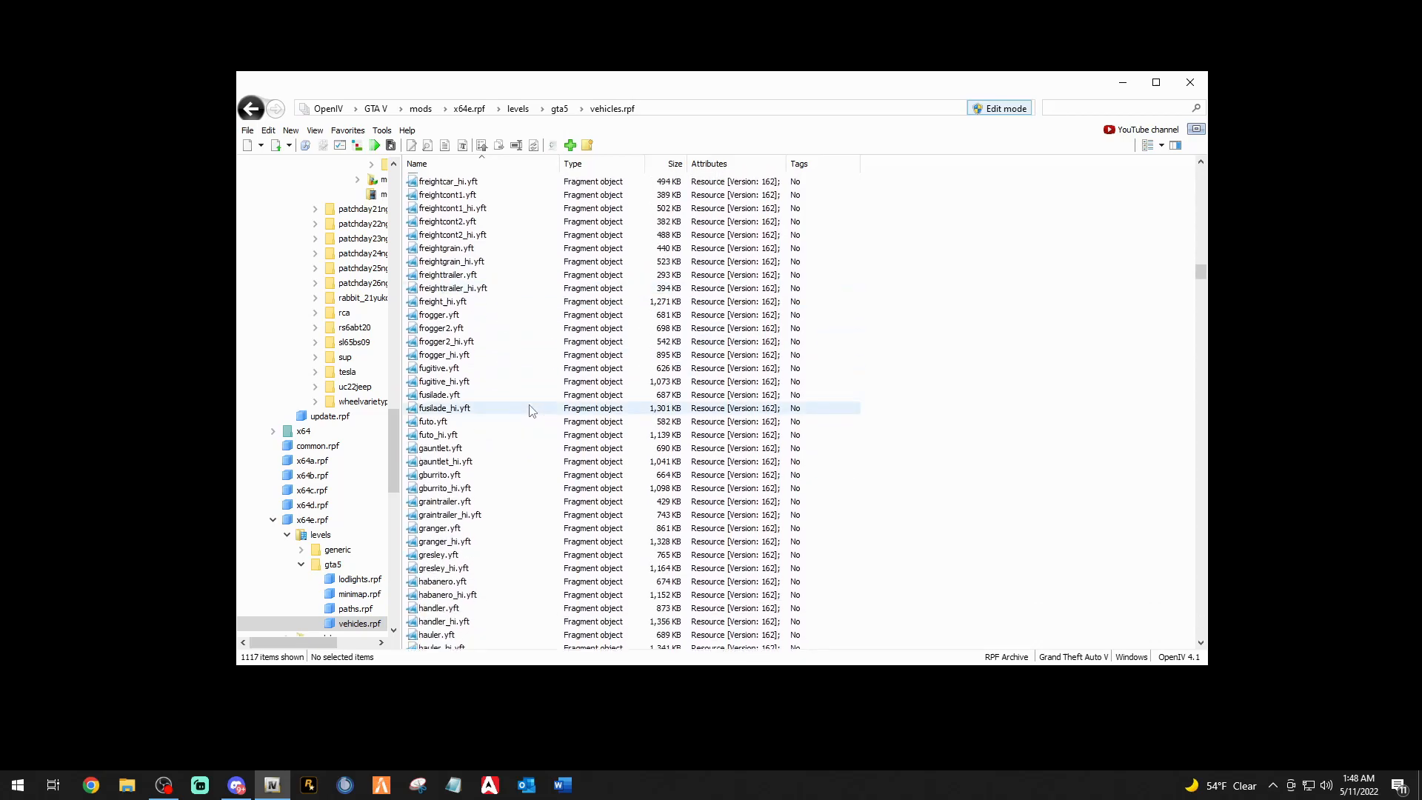
scroll(531, 422, down, 20)
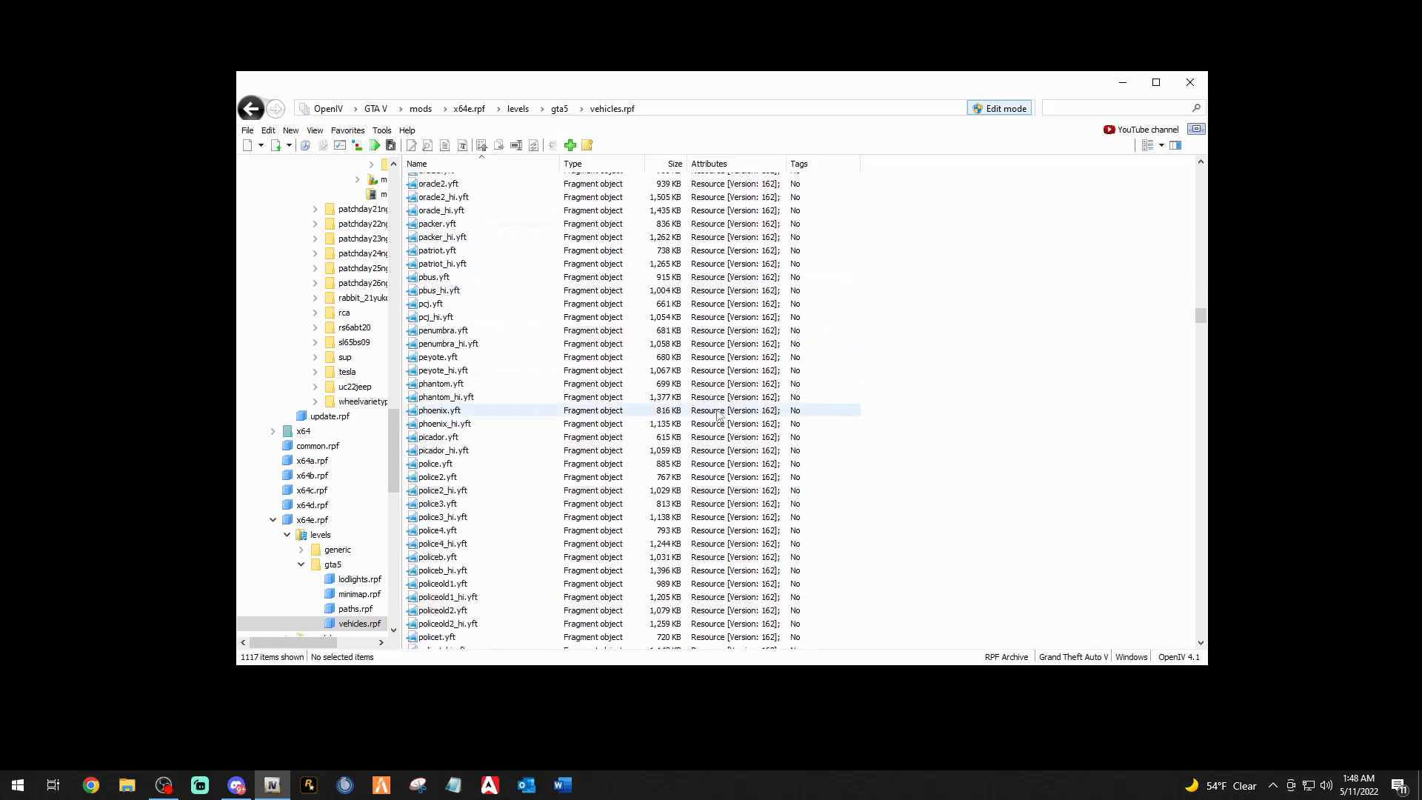
drag(1199, 319, 1200, 415)
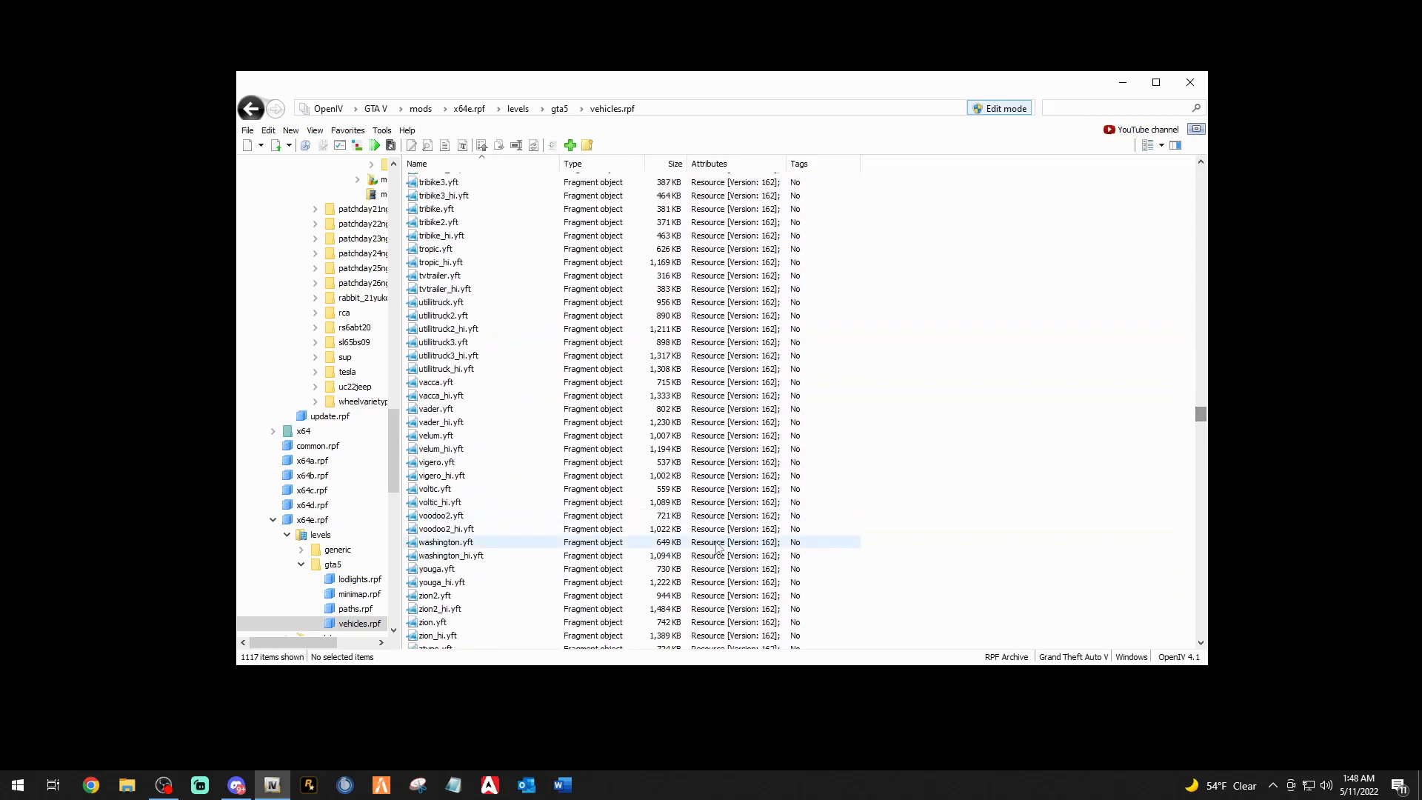
double_click(428, 383)
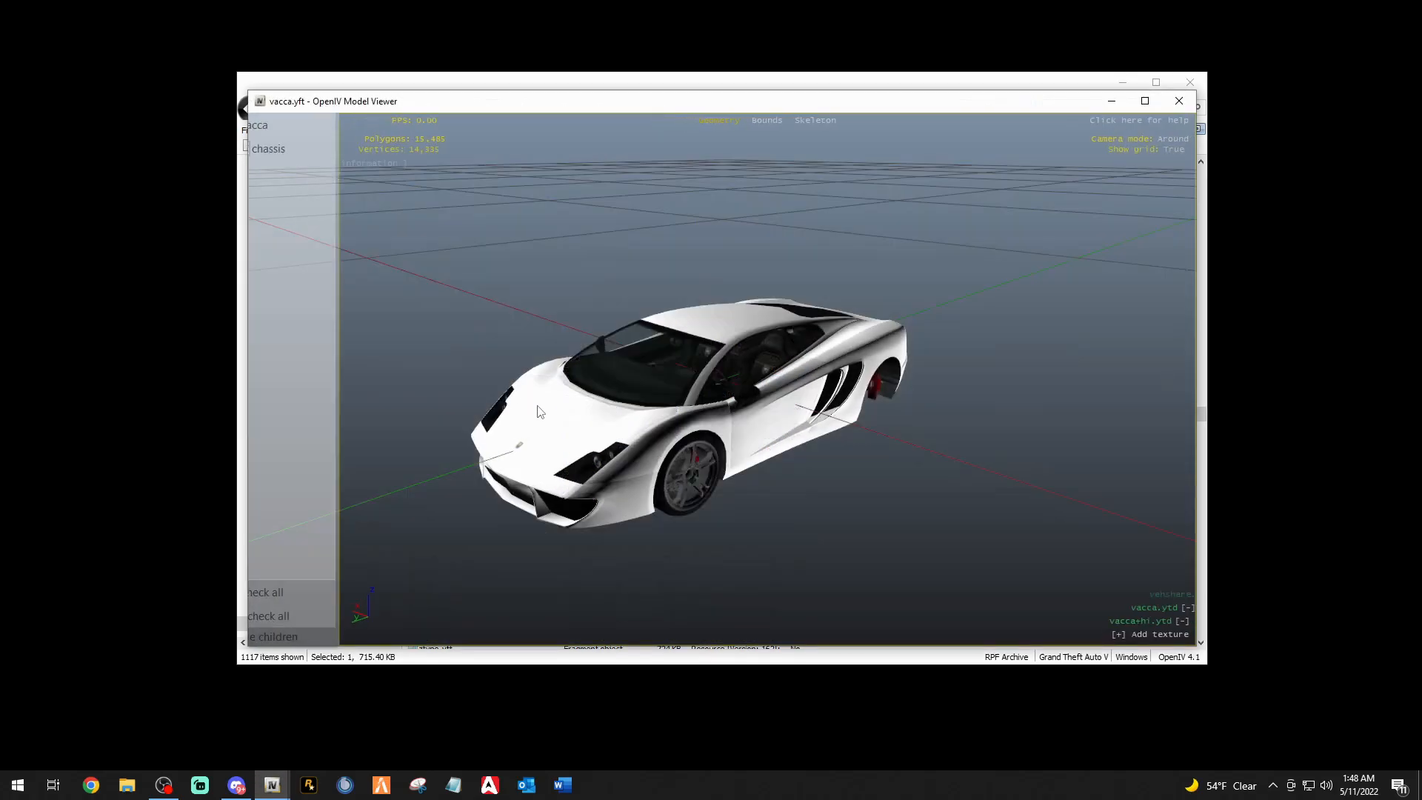
drag(610, 454, 779, 337)
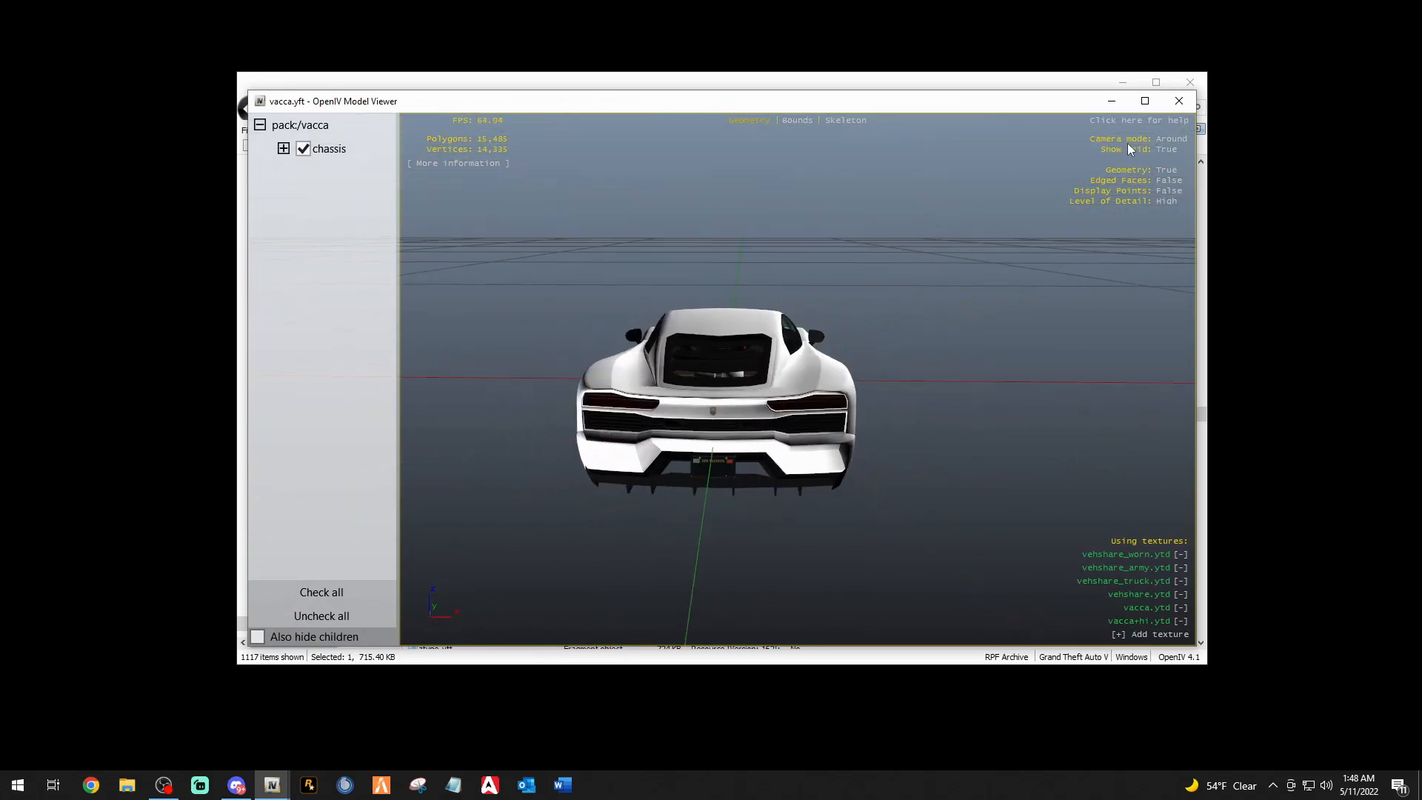
click(1179, 101)
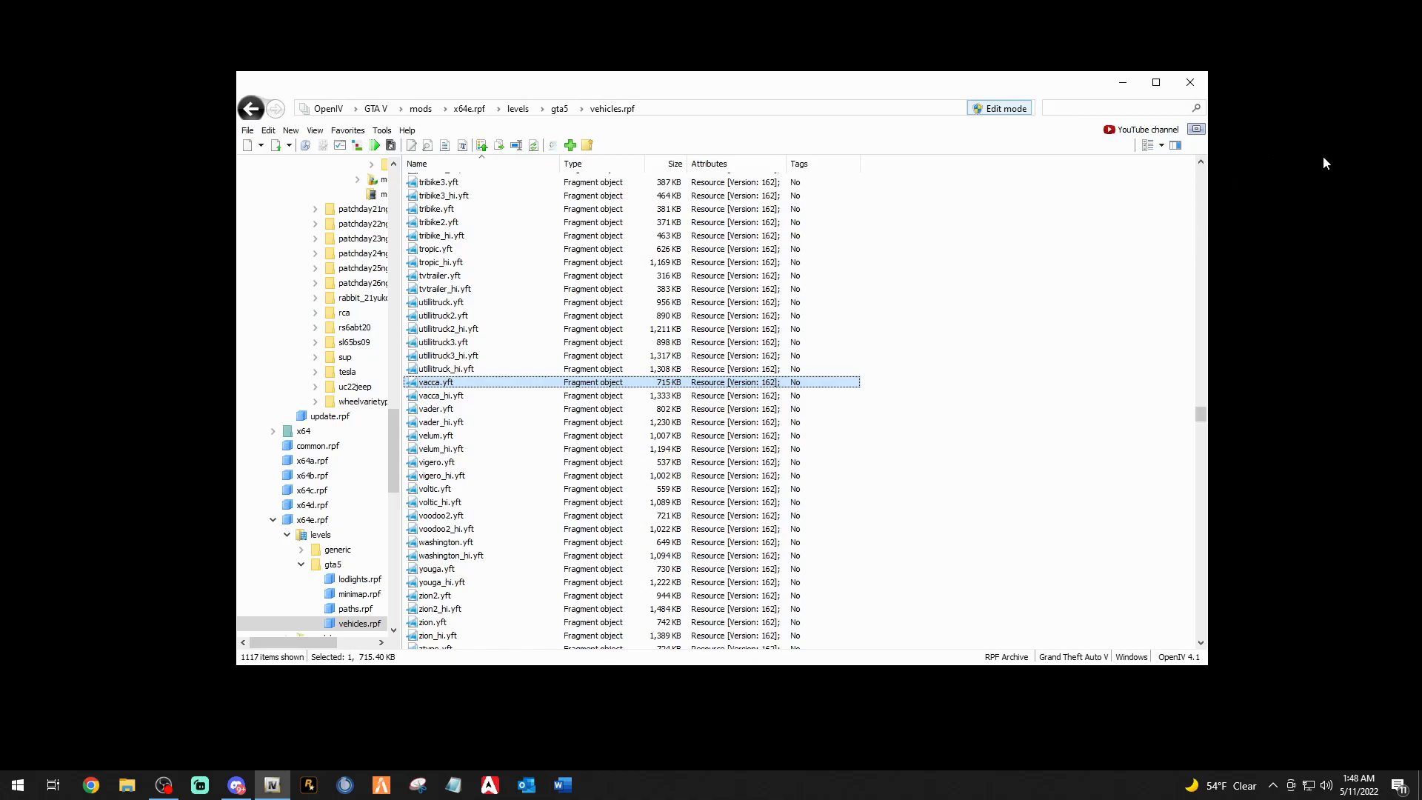
Point out the vacca.yft and vacca_hi.yft files, preview vacca.yft once more, and close the preview.
click(447, 397)
click(486, 383)
click(451, 398)
double_click(450, 384)
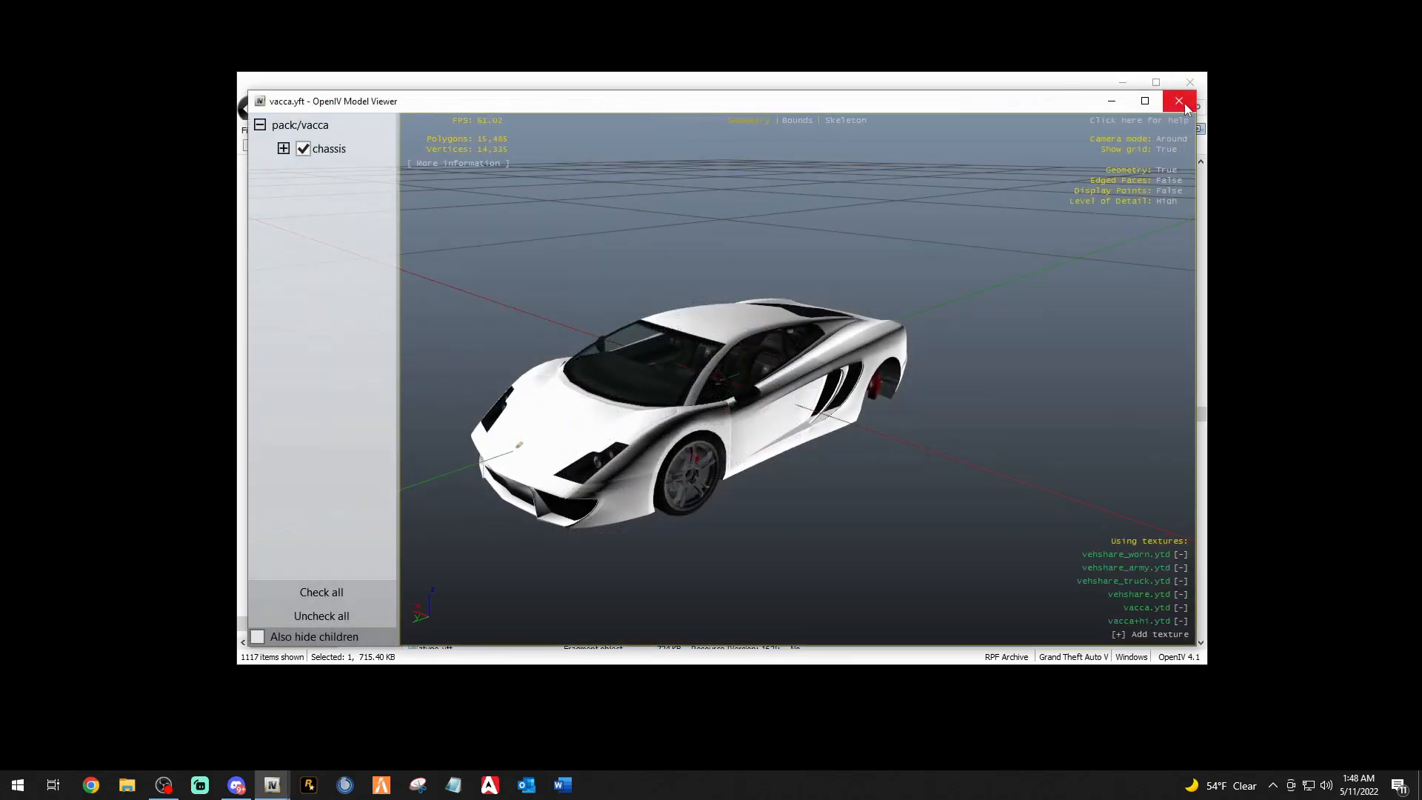
click(1179, 99)
Open the vacca.ytd texture dictionary, view its carbon_spec, mesh4, vel_badges and vel_interior textures, and close it without saving.
drag(1201, 412, 1202, 609)
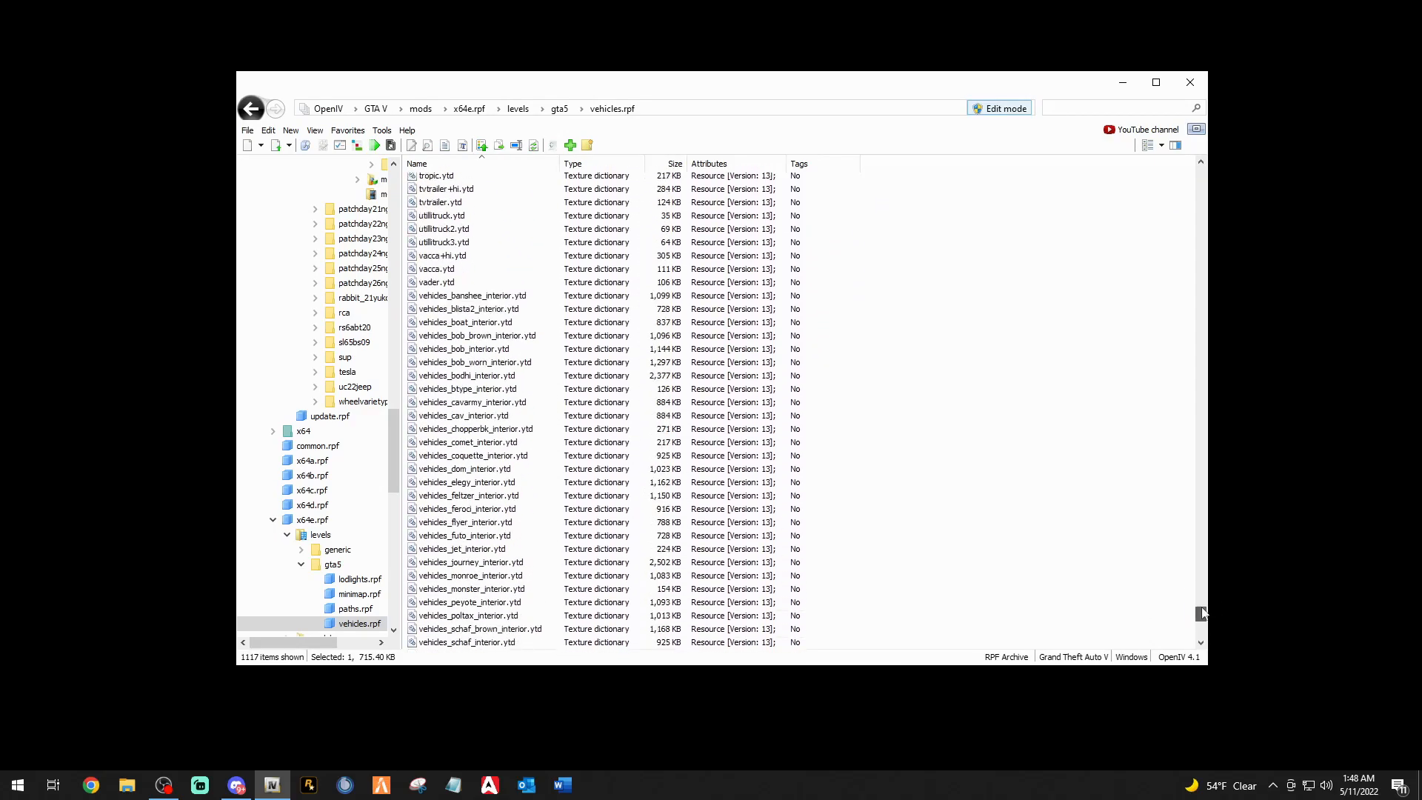
double_click(434, 270)
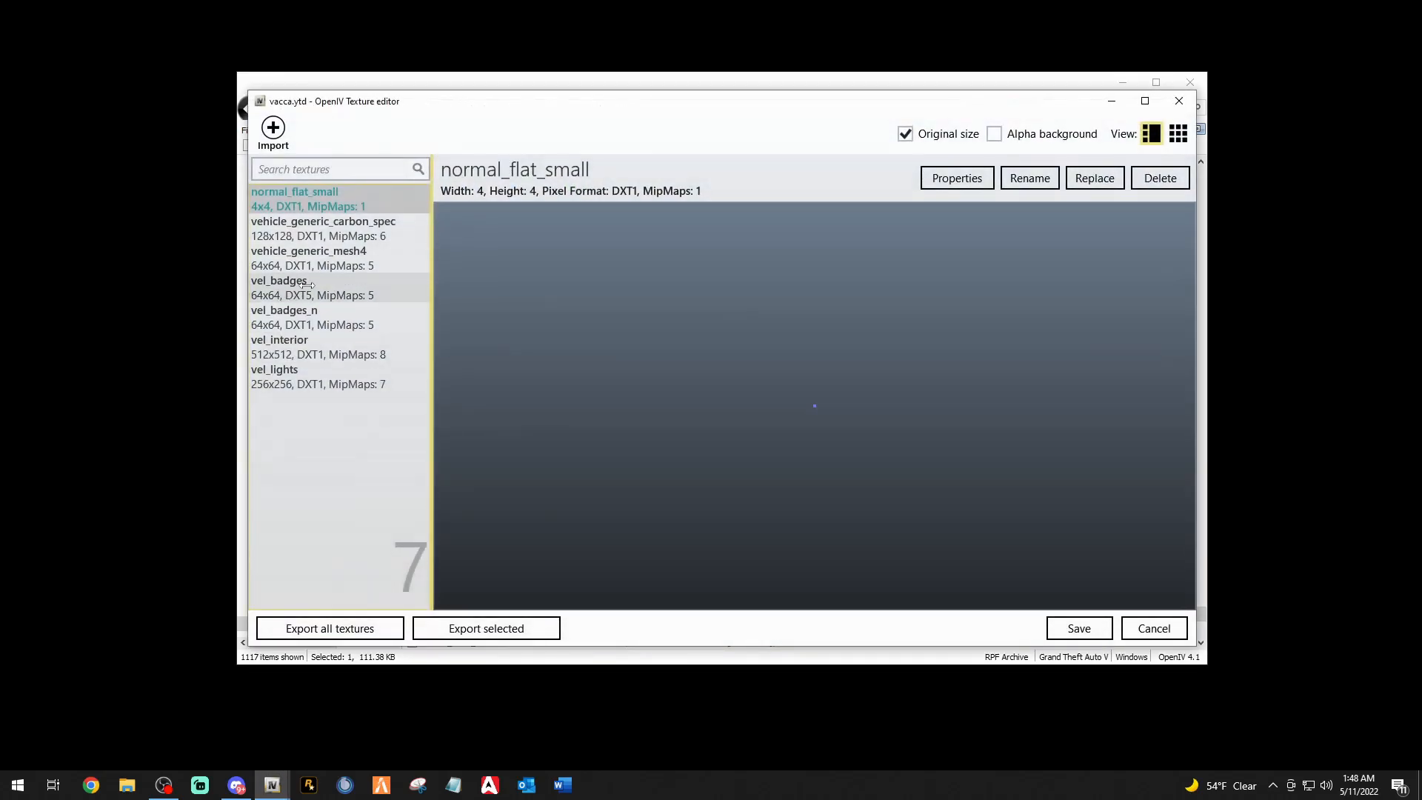
click(329, 229)
click(329, 260)
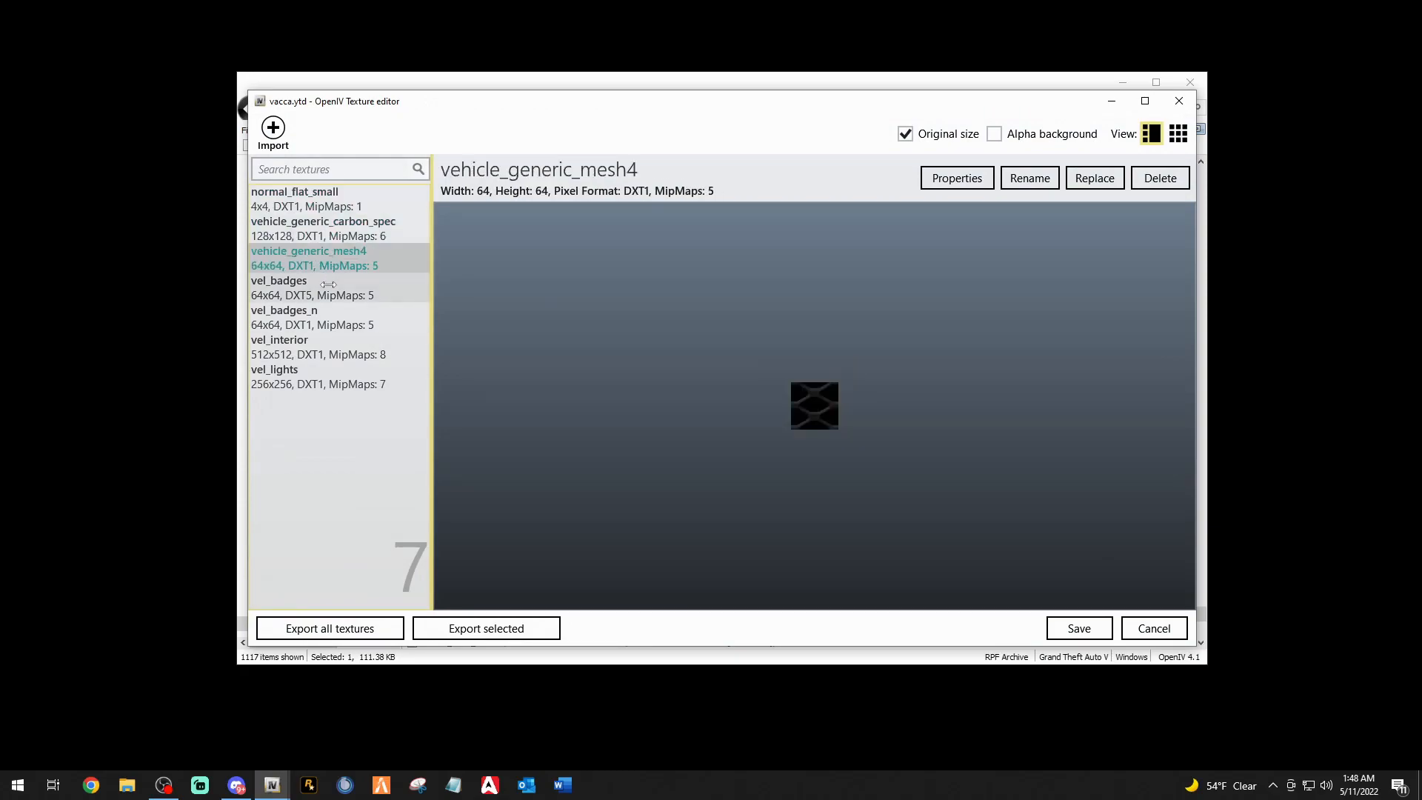
click(328, 286)
click(329, 347)
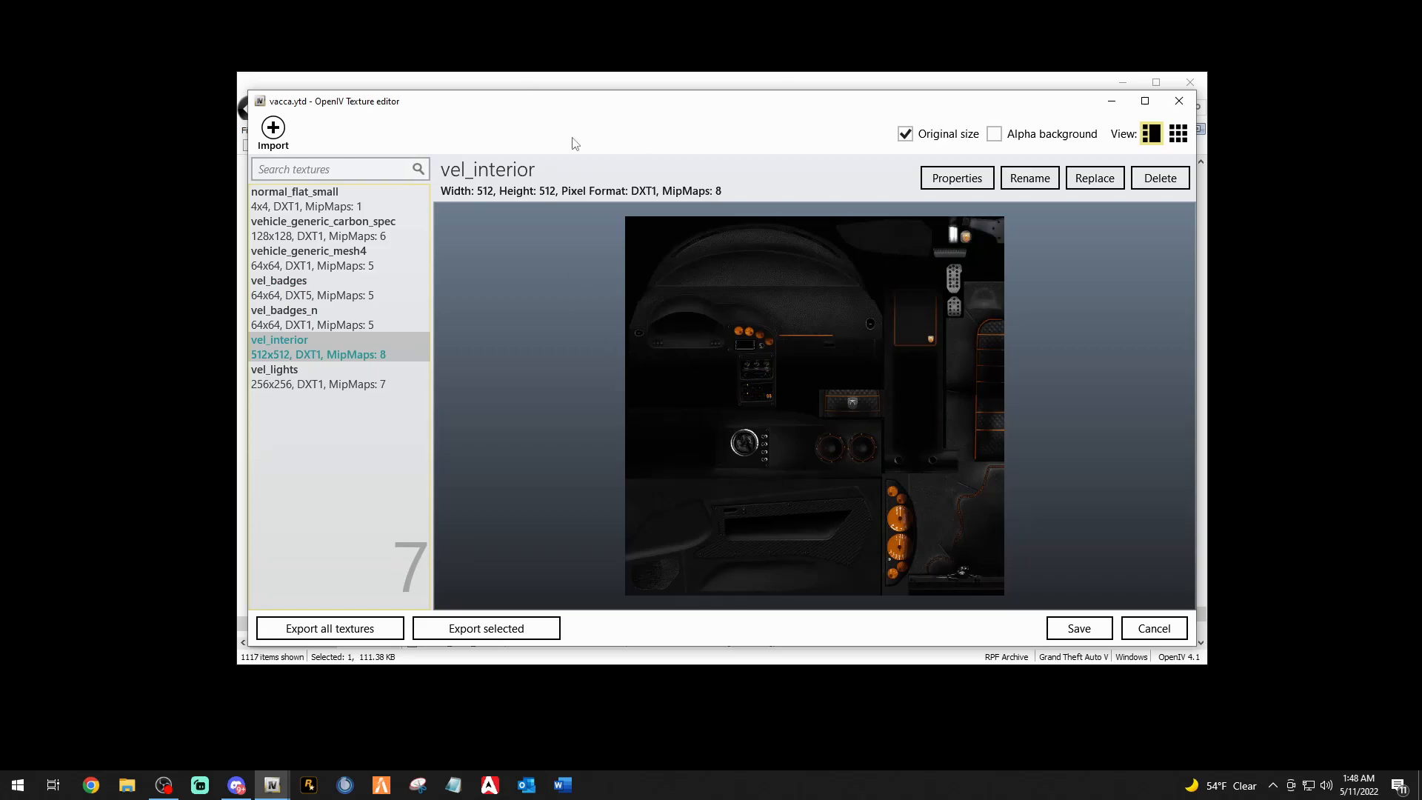
click(1179, 101)
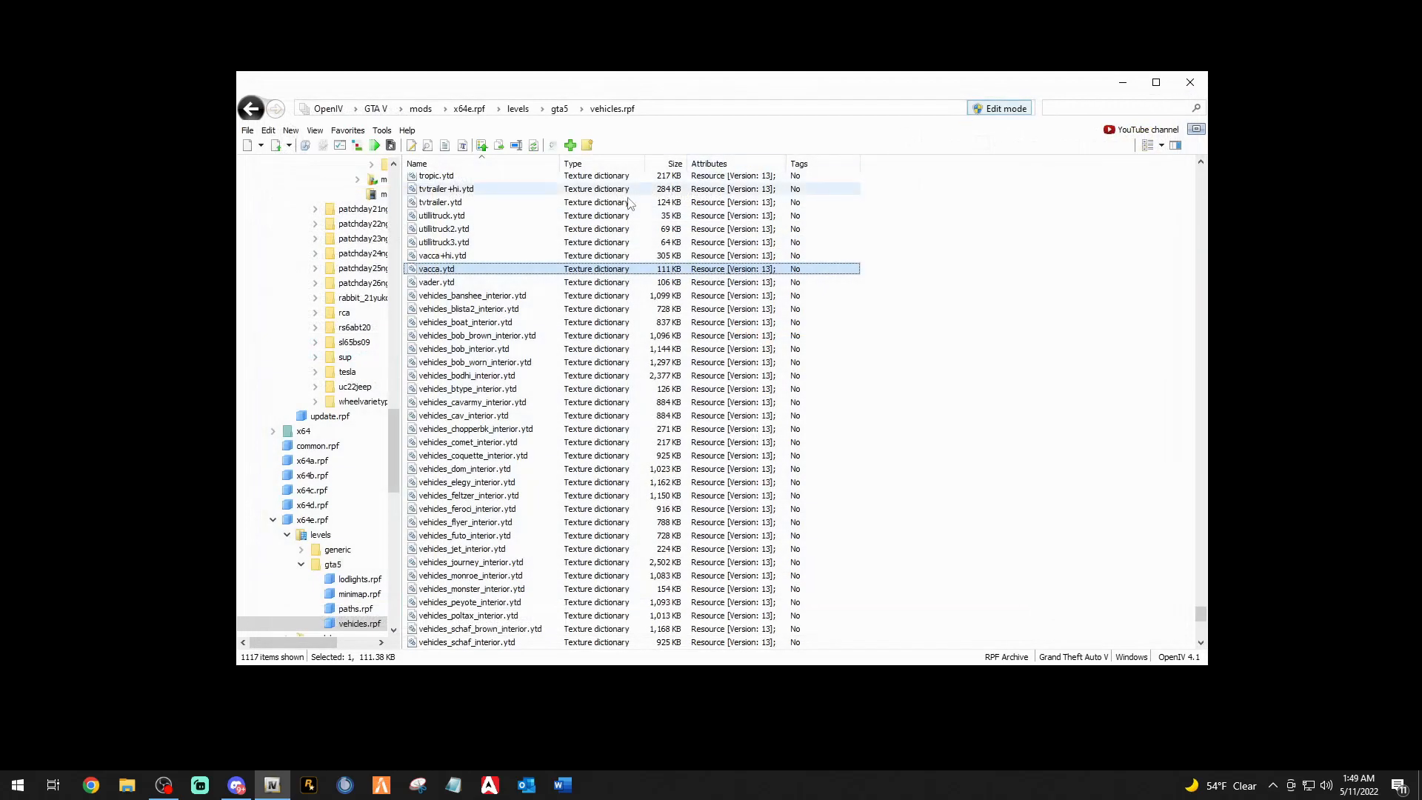
Start adding the current vehicles.rpf archive as a favorite named "regular vehicles", clear the name, and cancel the favorite.
click(349, 130)
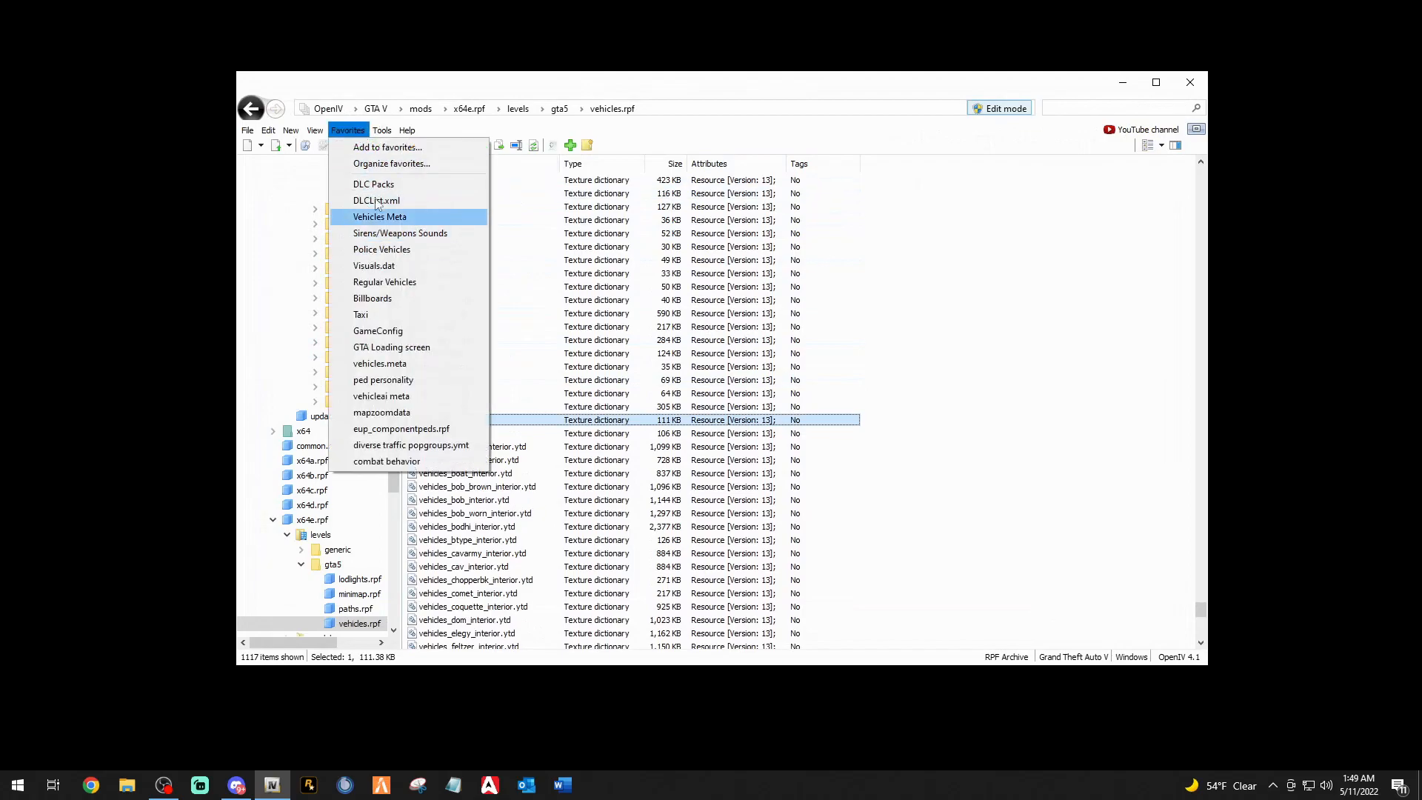
drag(728, 249, 561, 248)
text(regular vehicles)
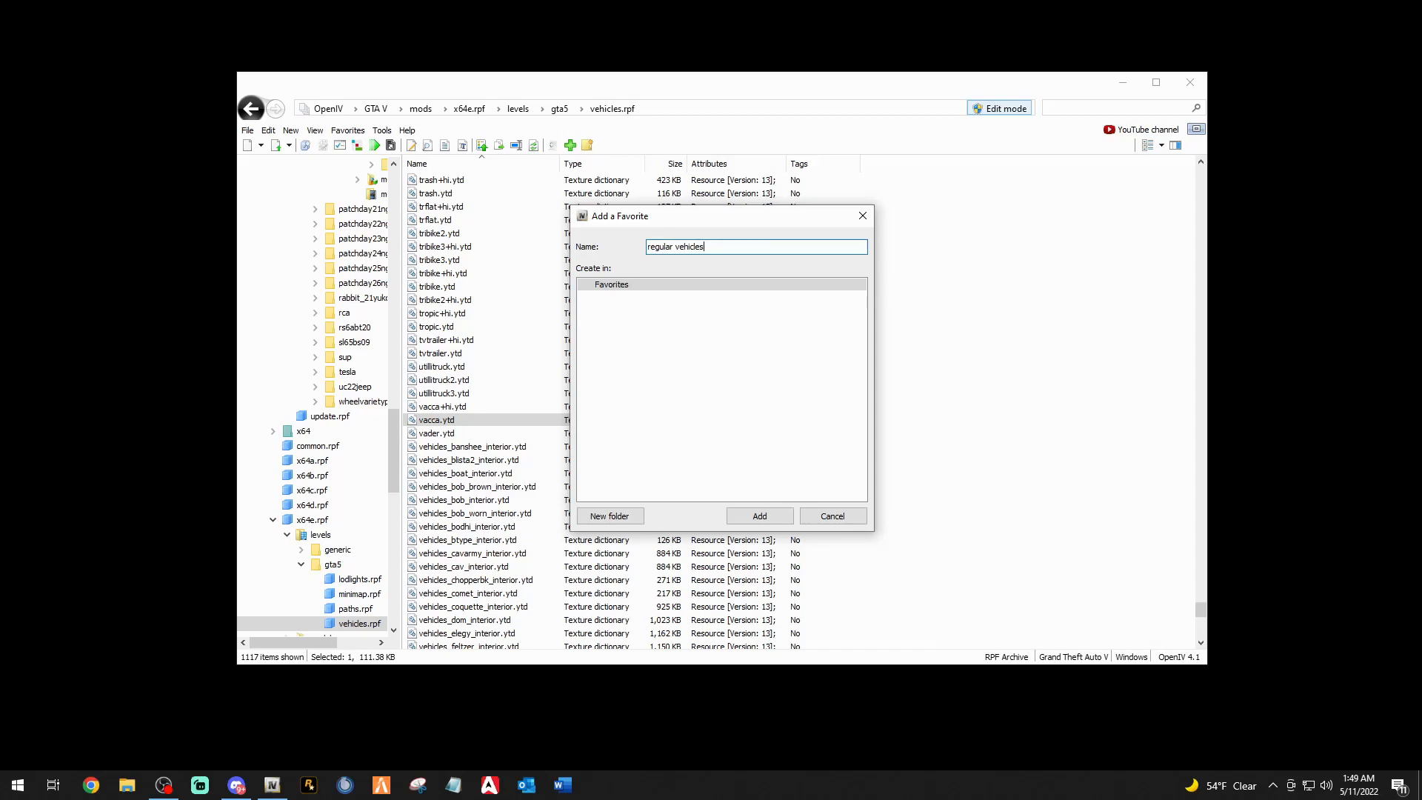
key(BackSpace)
key(BackSpace)
key(BackSpace)
key(BackSpace)
key(BackSpace)
key(BackSpace)
key(BackSpace)
key(BackSpace)
key(BackSpace)
key(BackSpace)
key(BackSpace)
key(BackSpace)
key(BackSpace)
key(BackSpace)
key(BackSpace)
key(BackSpace)
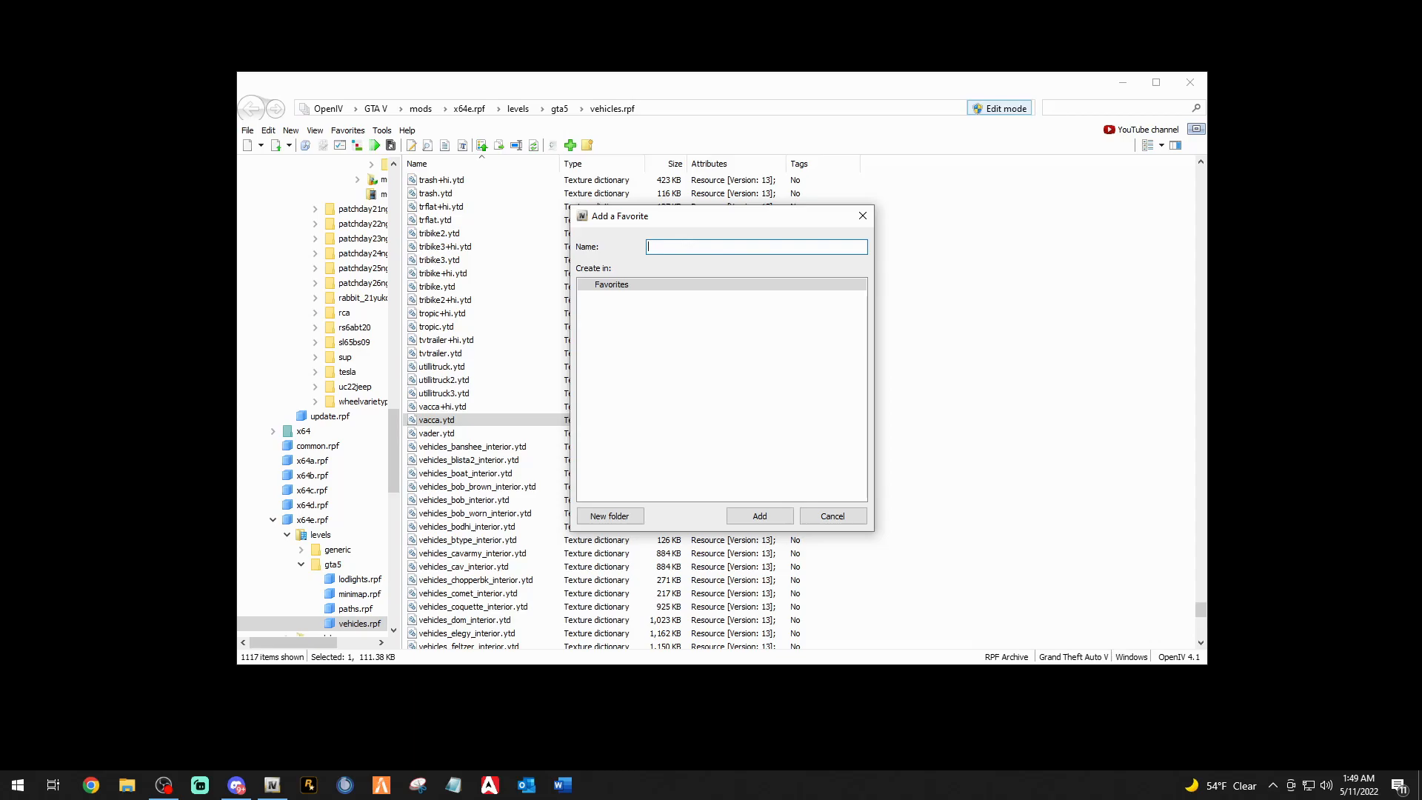
click(822, 516)
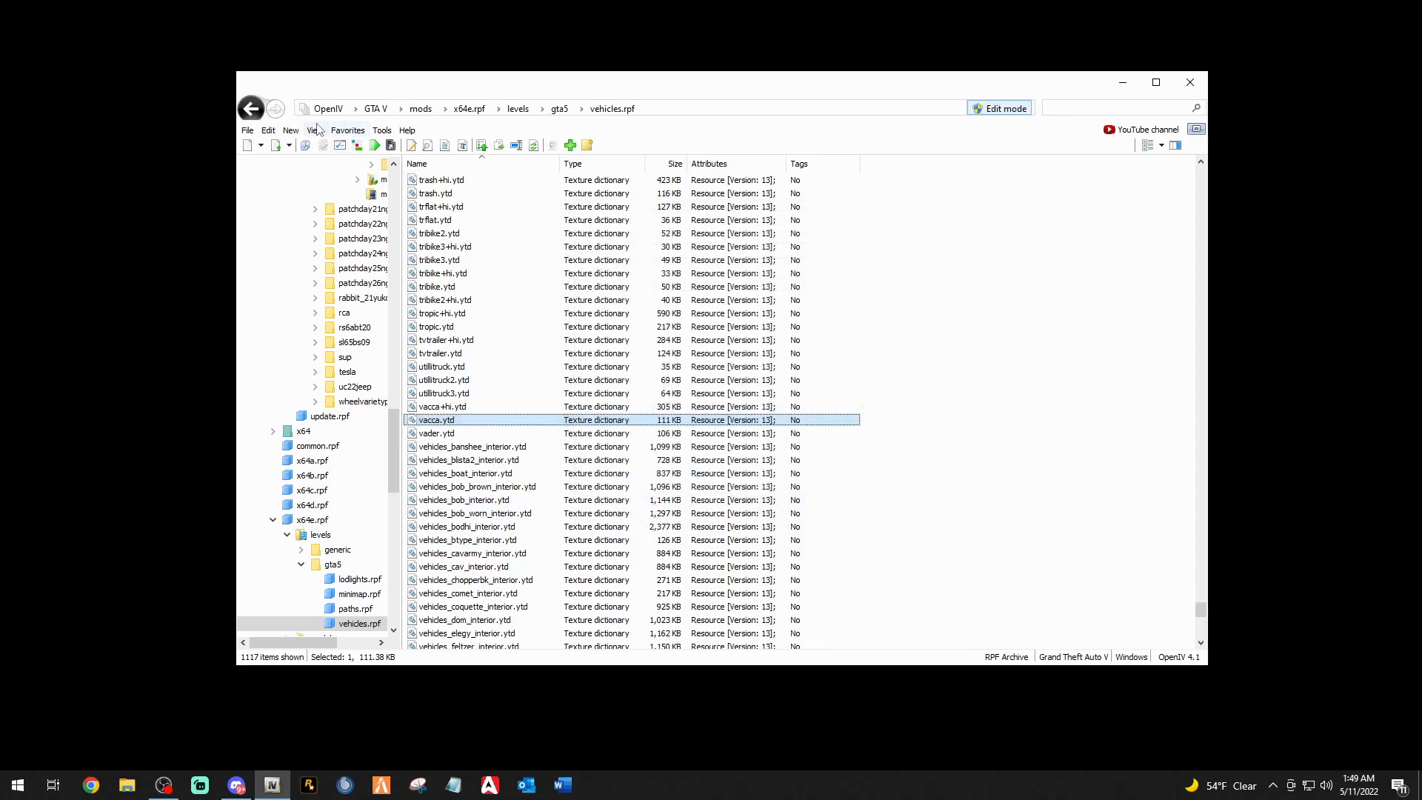
Go to the mods/update/update.rpf/common/data folder and look through its folders, data, meta and XML files.
scroll(331, 261, up, 20)
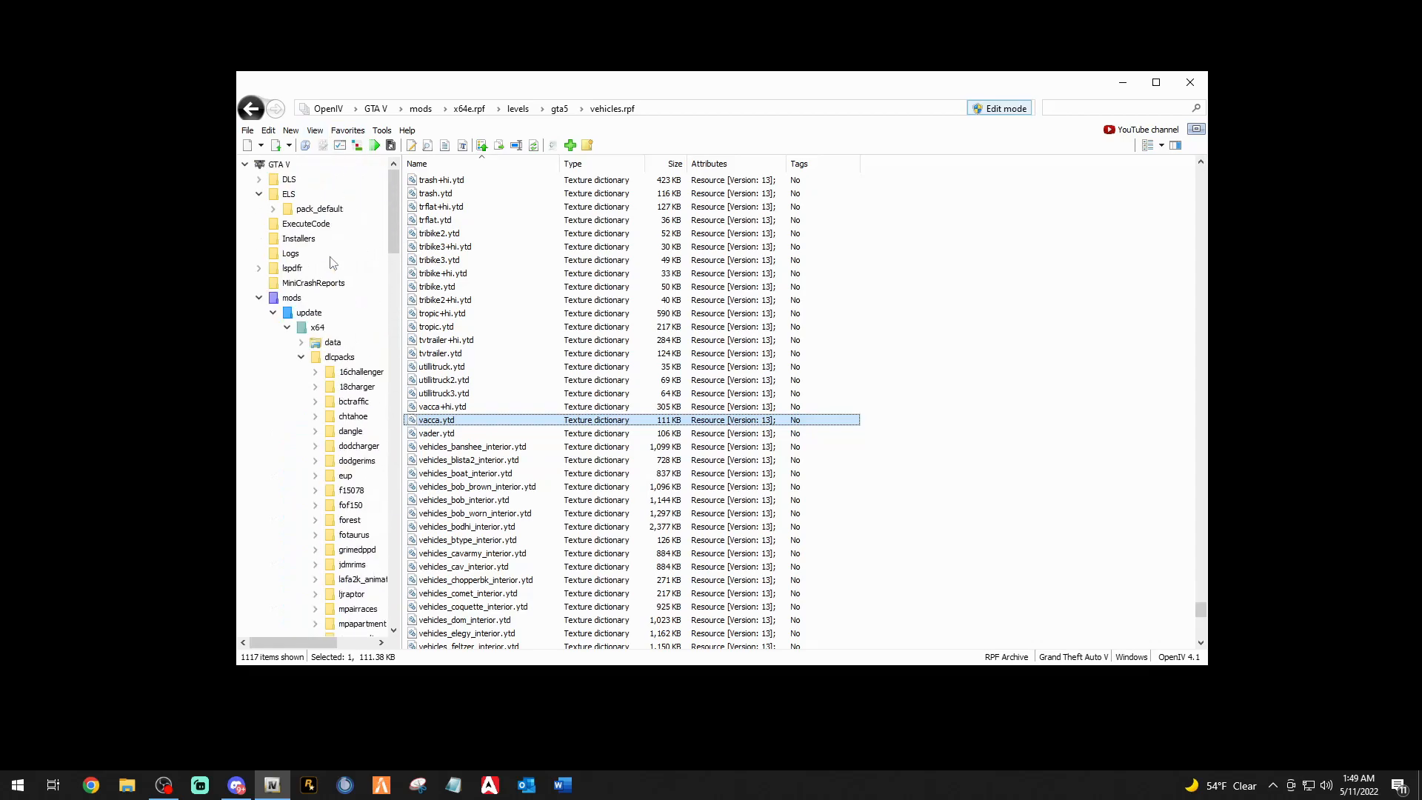
click(294, 300)
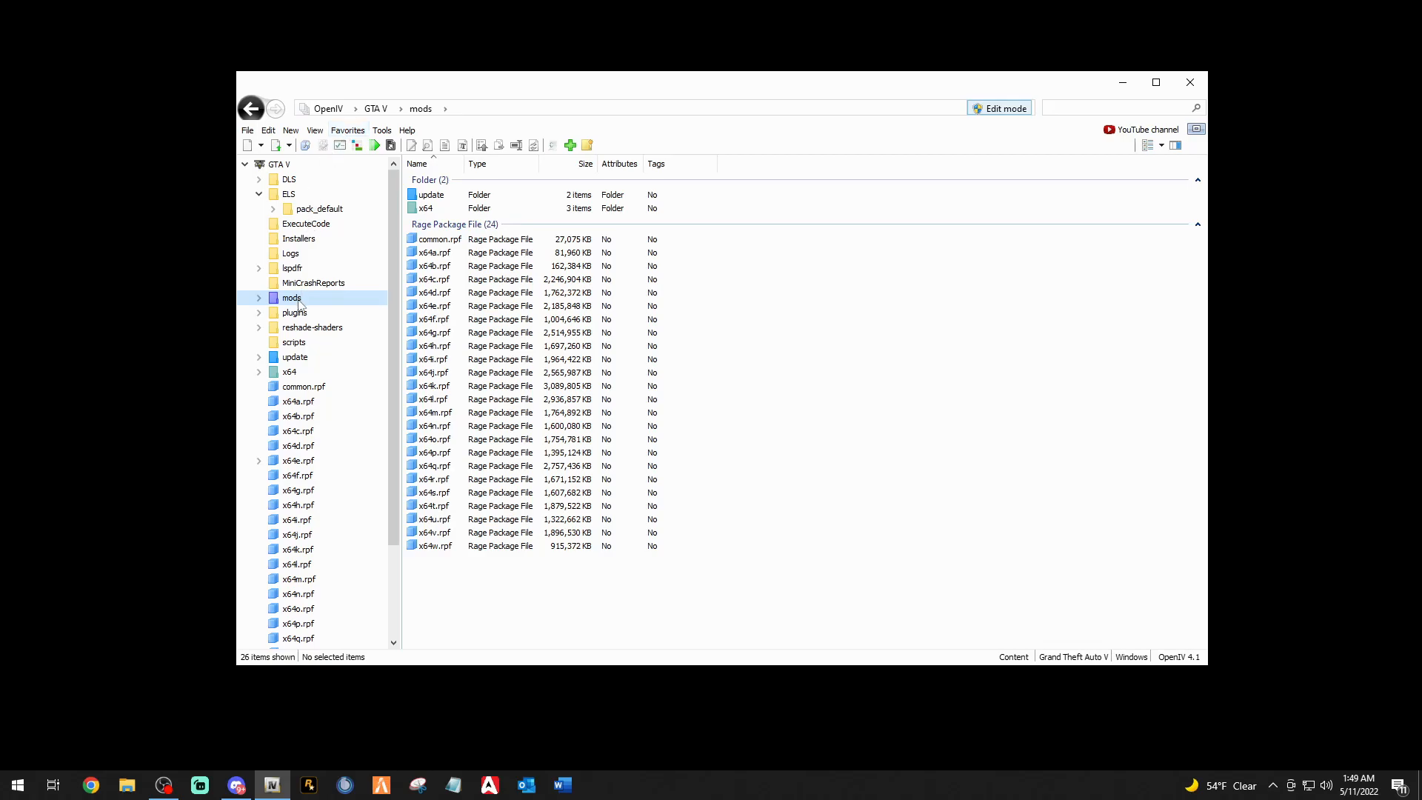
click(427, 196)
double_click(427, 196)
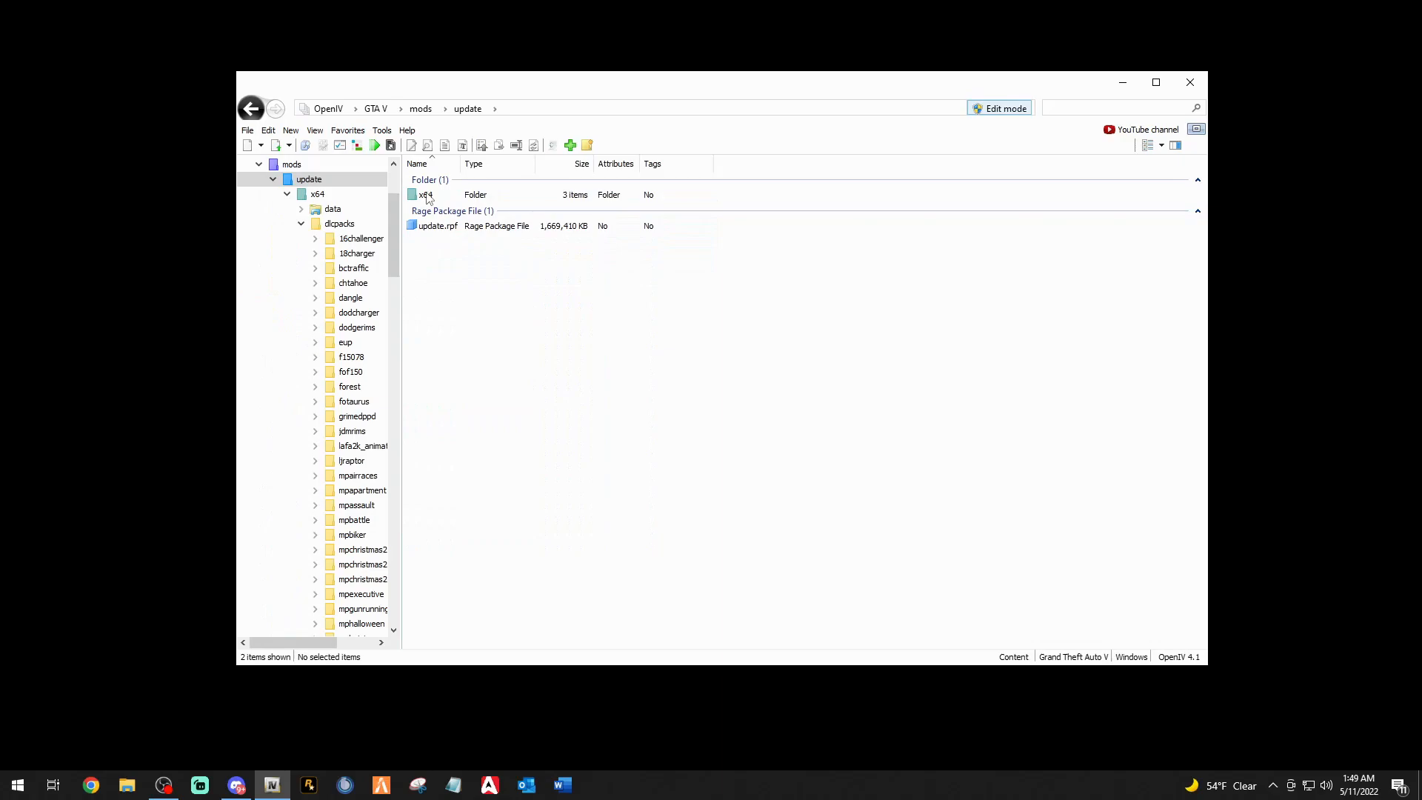
double_click(437, 226)
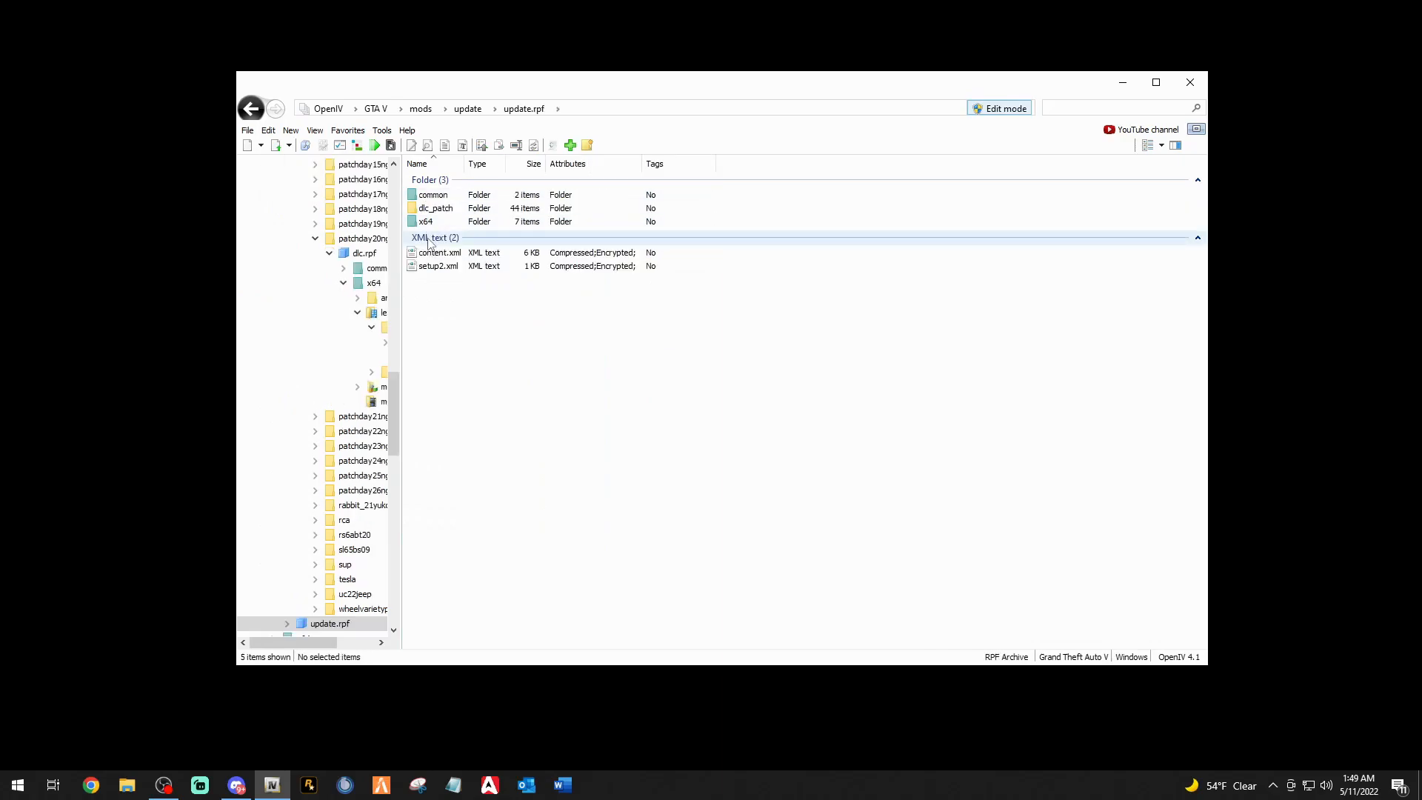
double_click(431, 196)
double_click(427, 196)
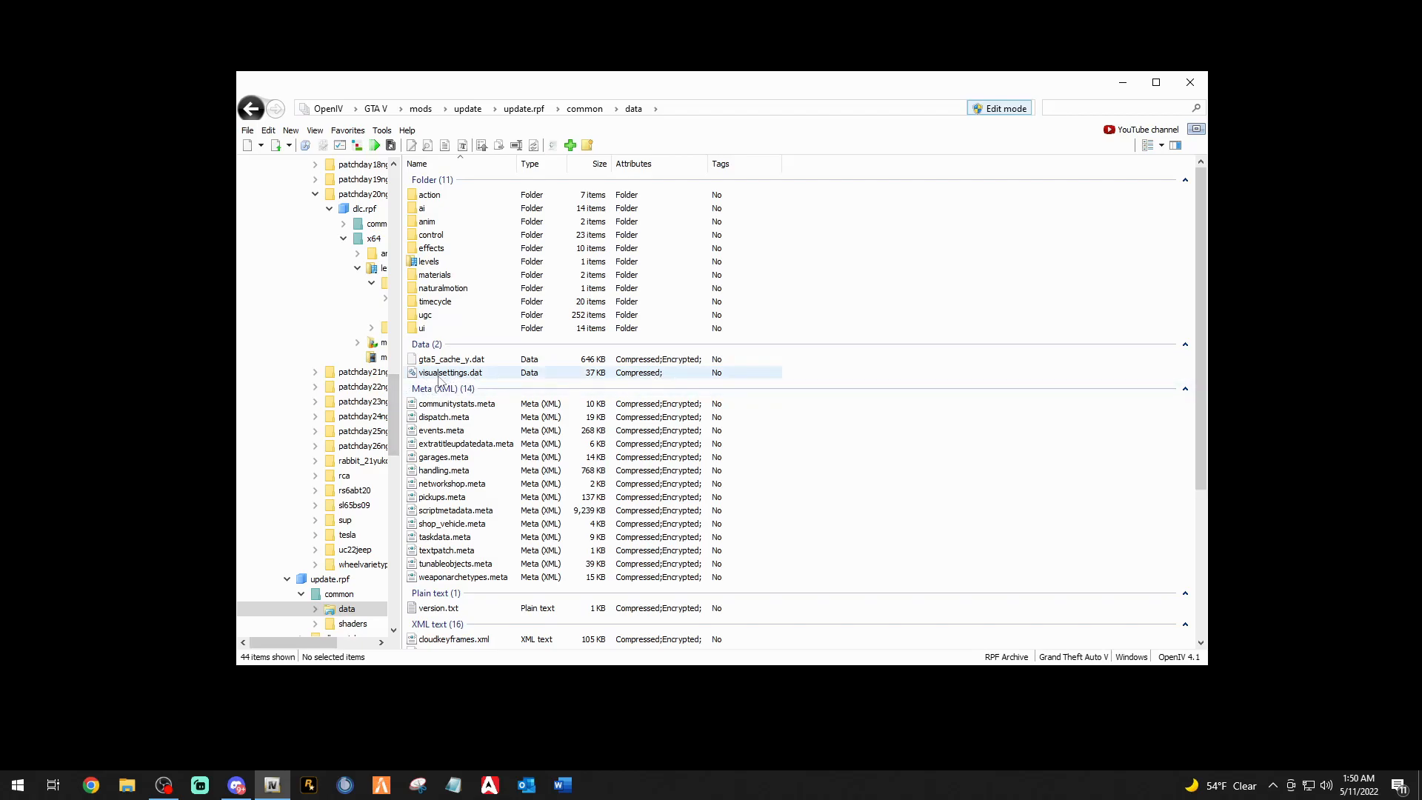
scroll(666, 423, down, 5)
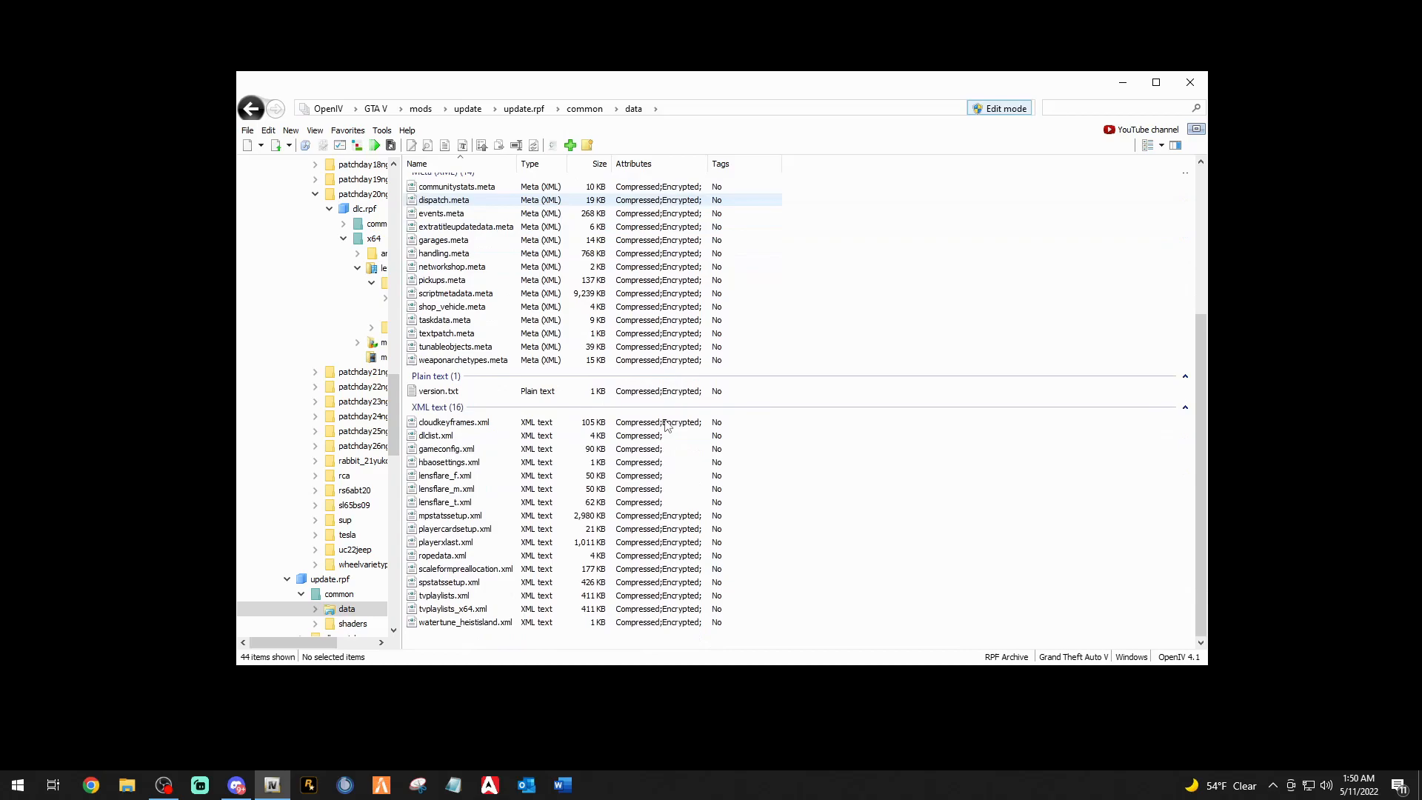
scroll(665, 423, up, 5)
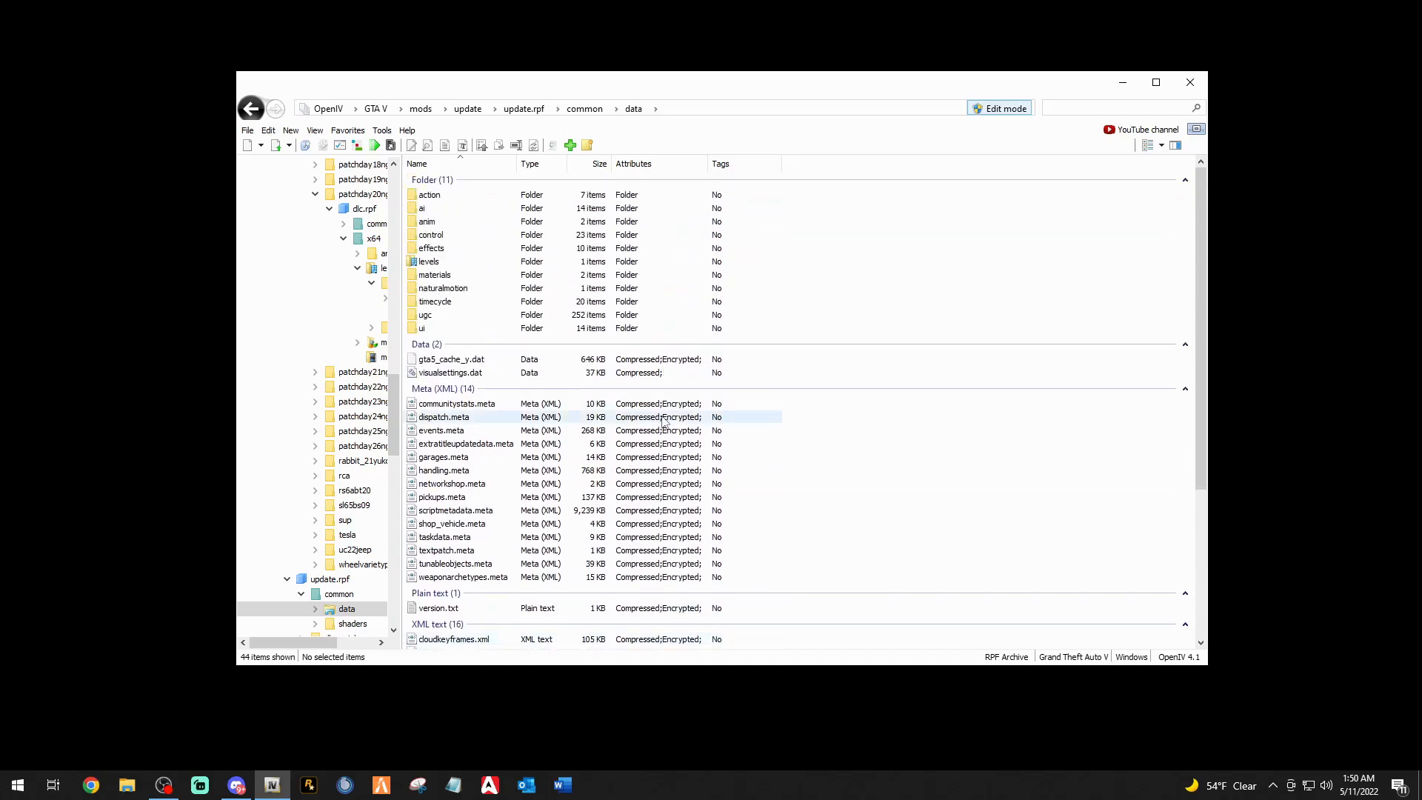
scroll(663, 421, down, 5)
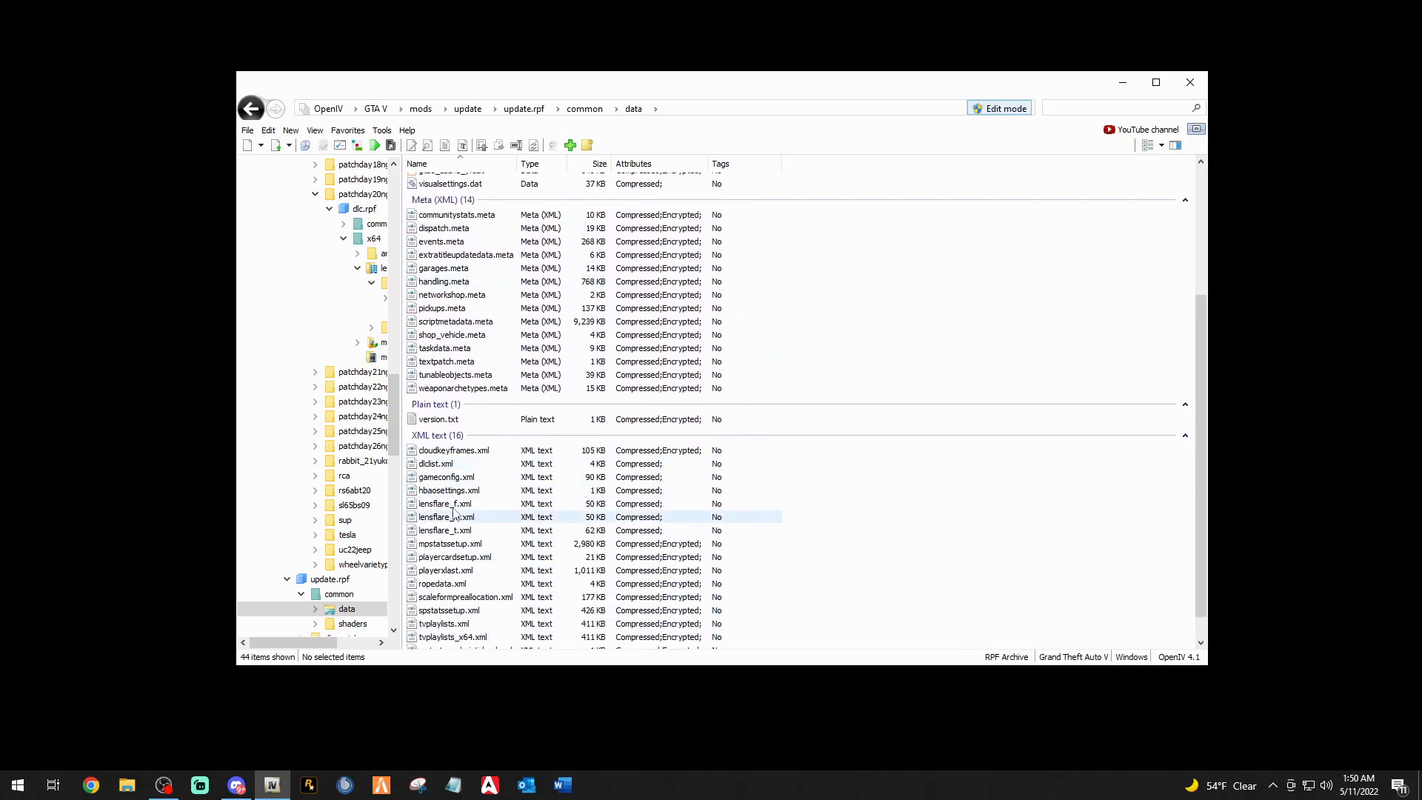
scroll(621, 274, up, 5)
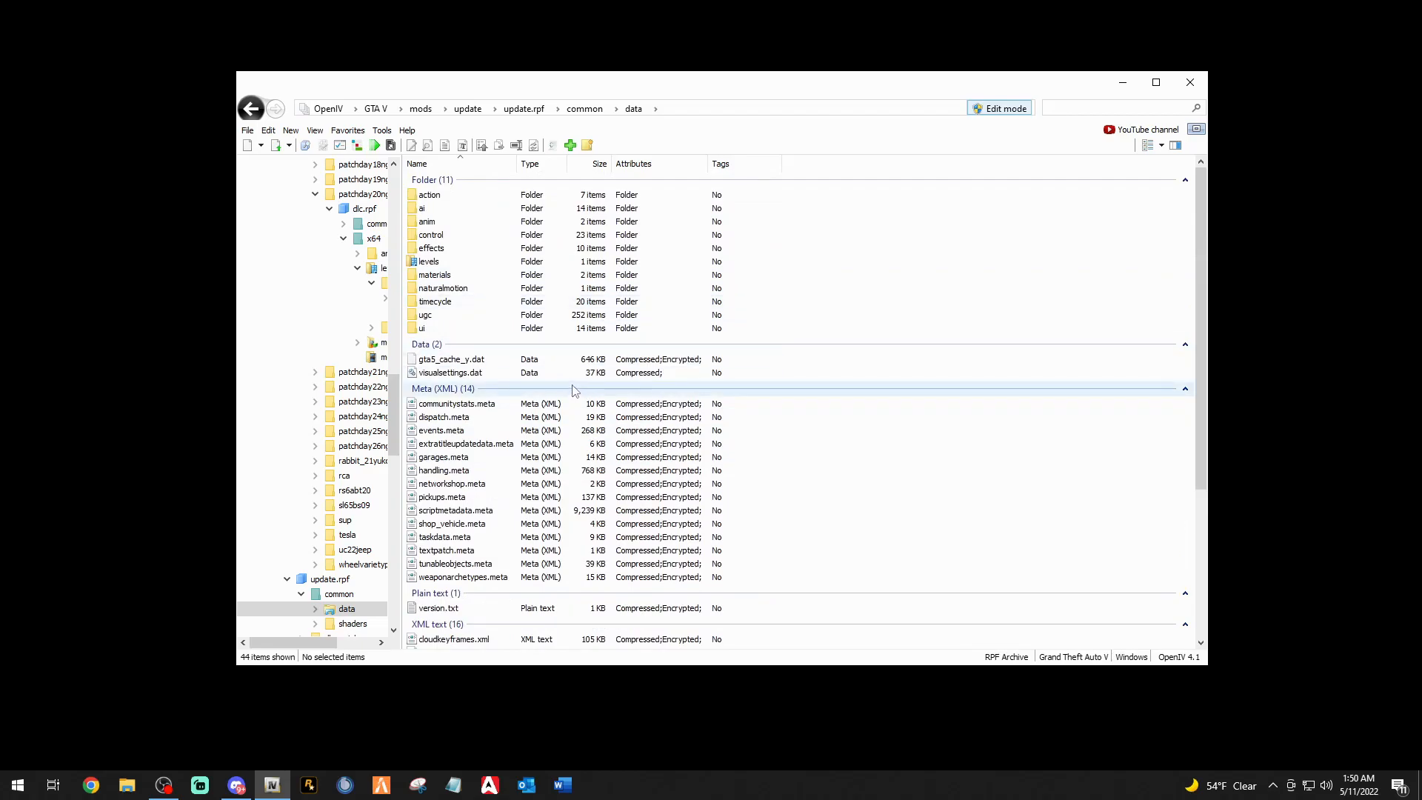
click(345, 134)
click(374, 148)
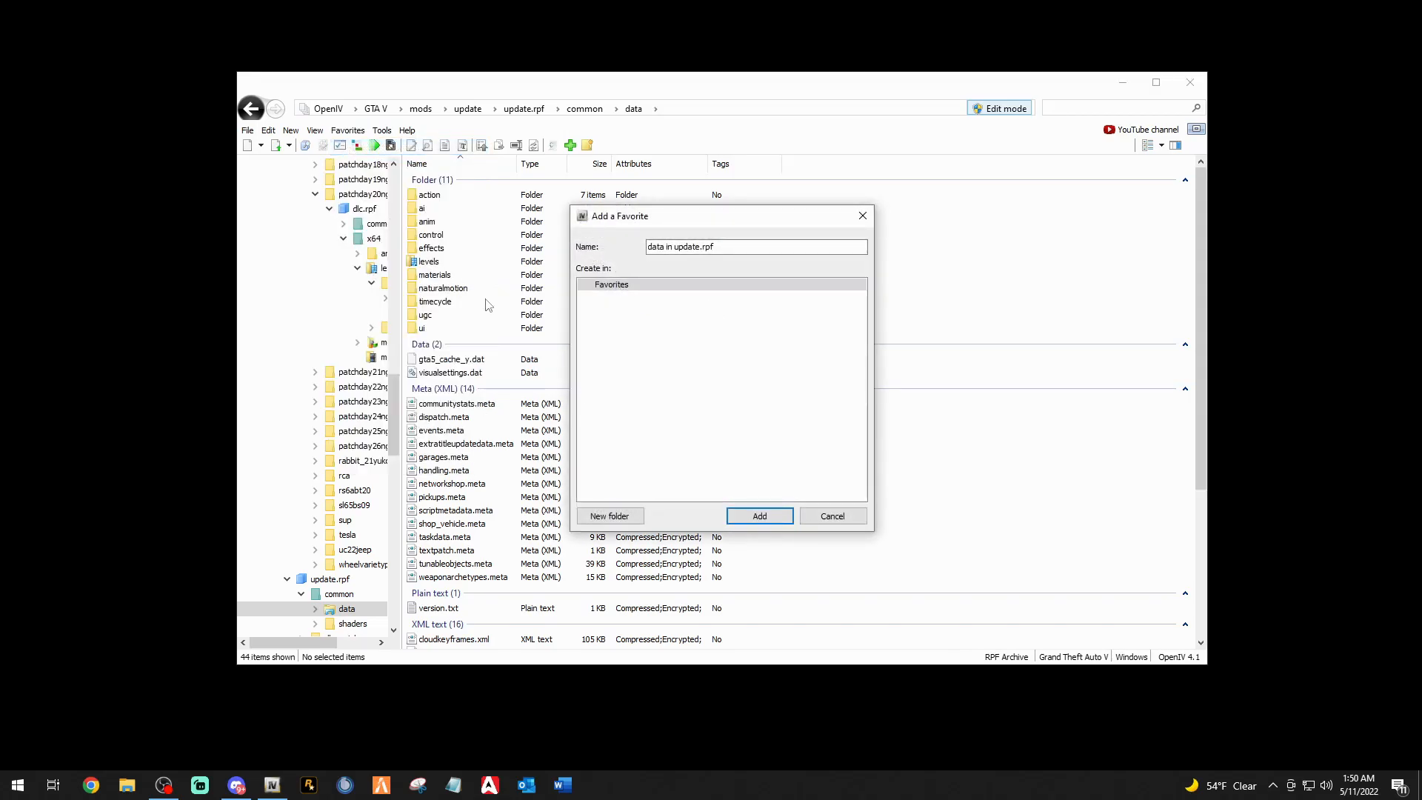
click(732, 250)
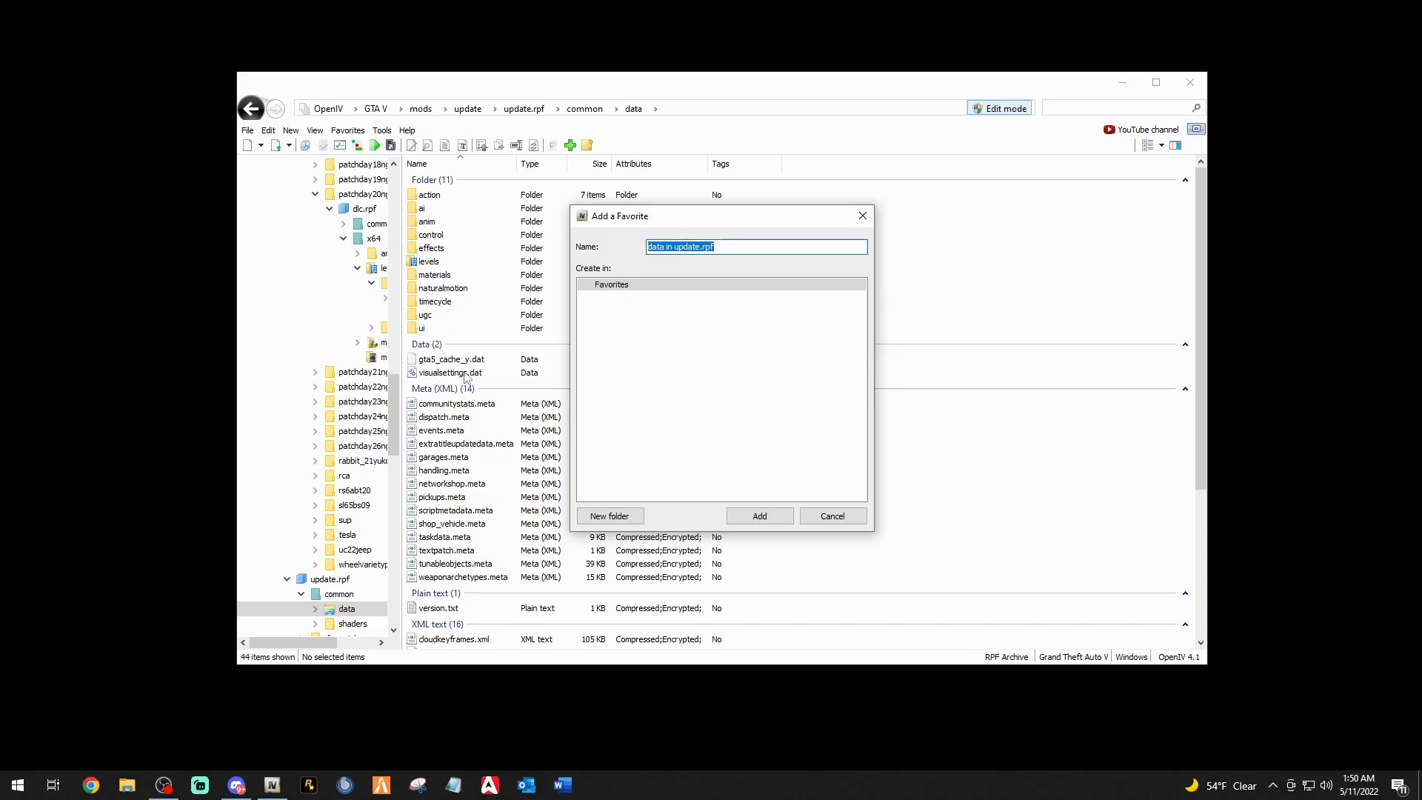
click(830, 516)
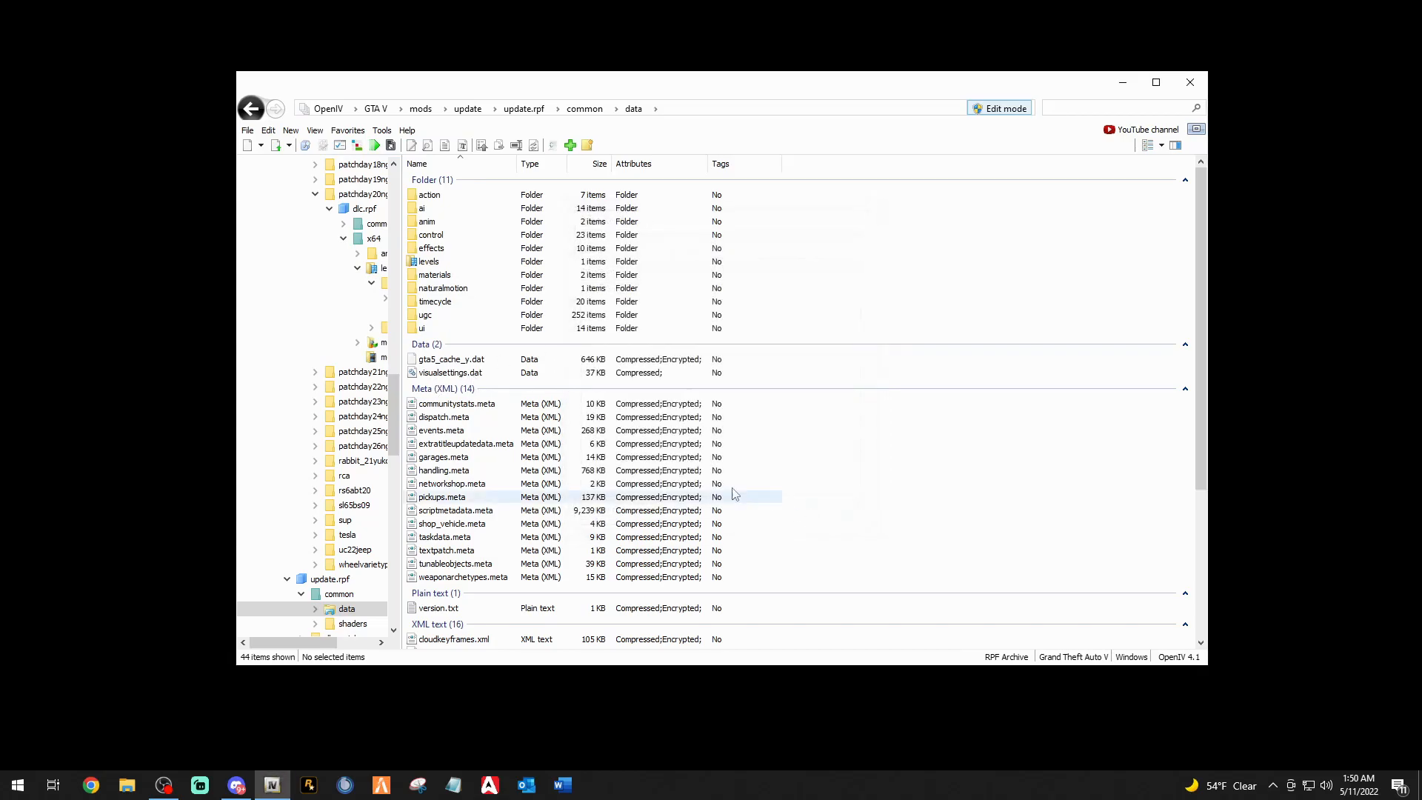
Copy the name of visualsettings.dat, start adding the data folder as a favorite named "visualsettings.dat", and cancel the favorite.
click(453, 375)
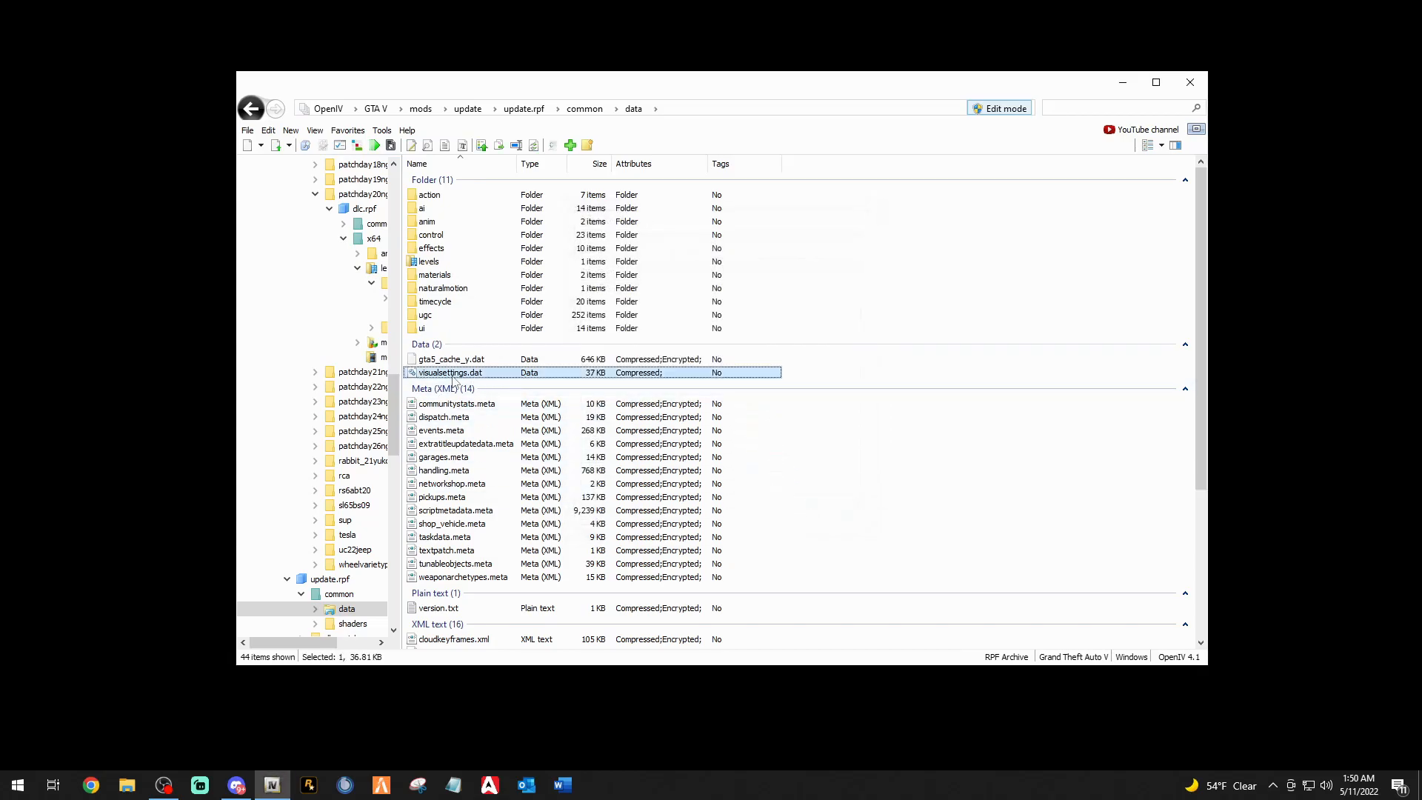
click(453, 374)
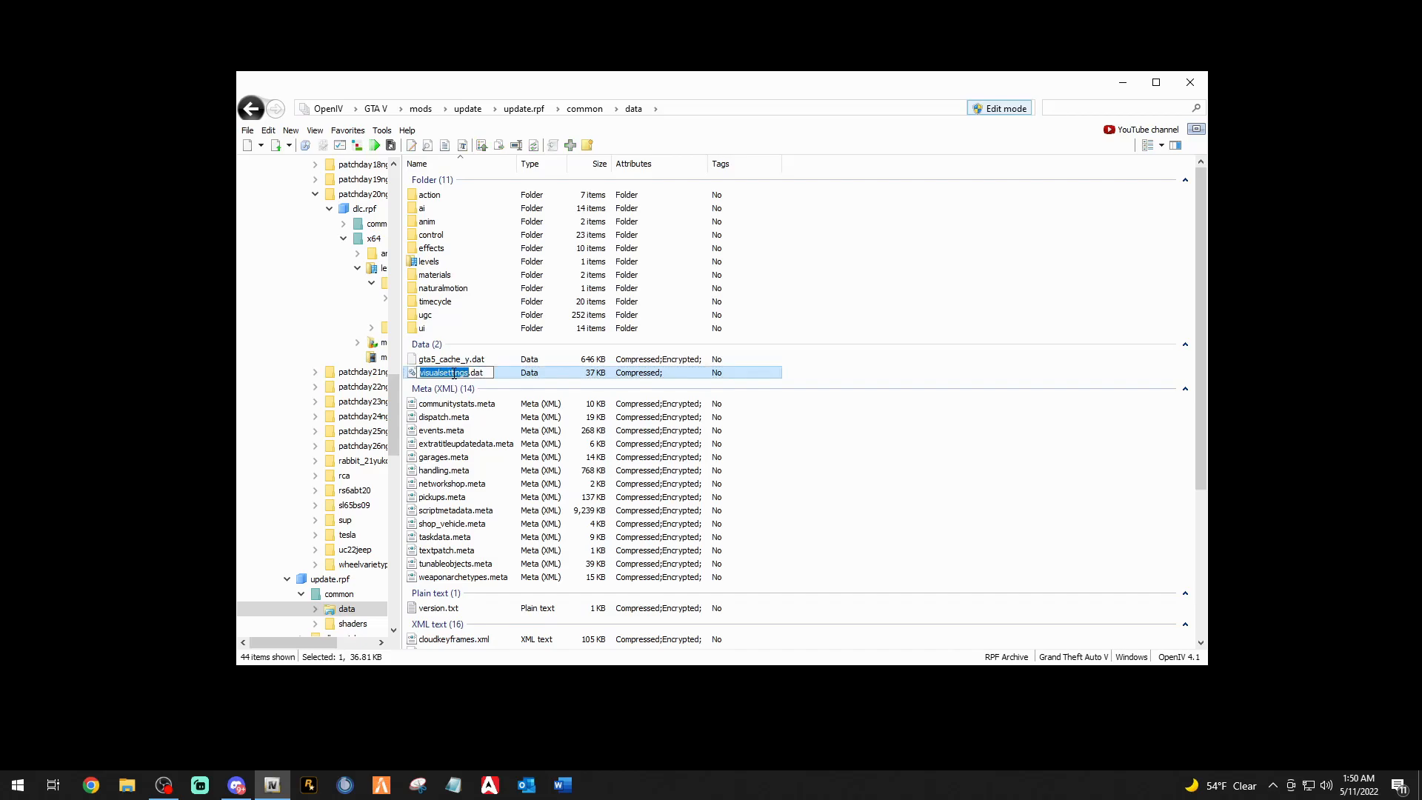
right_click(455, 374)
click(489, 416)
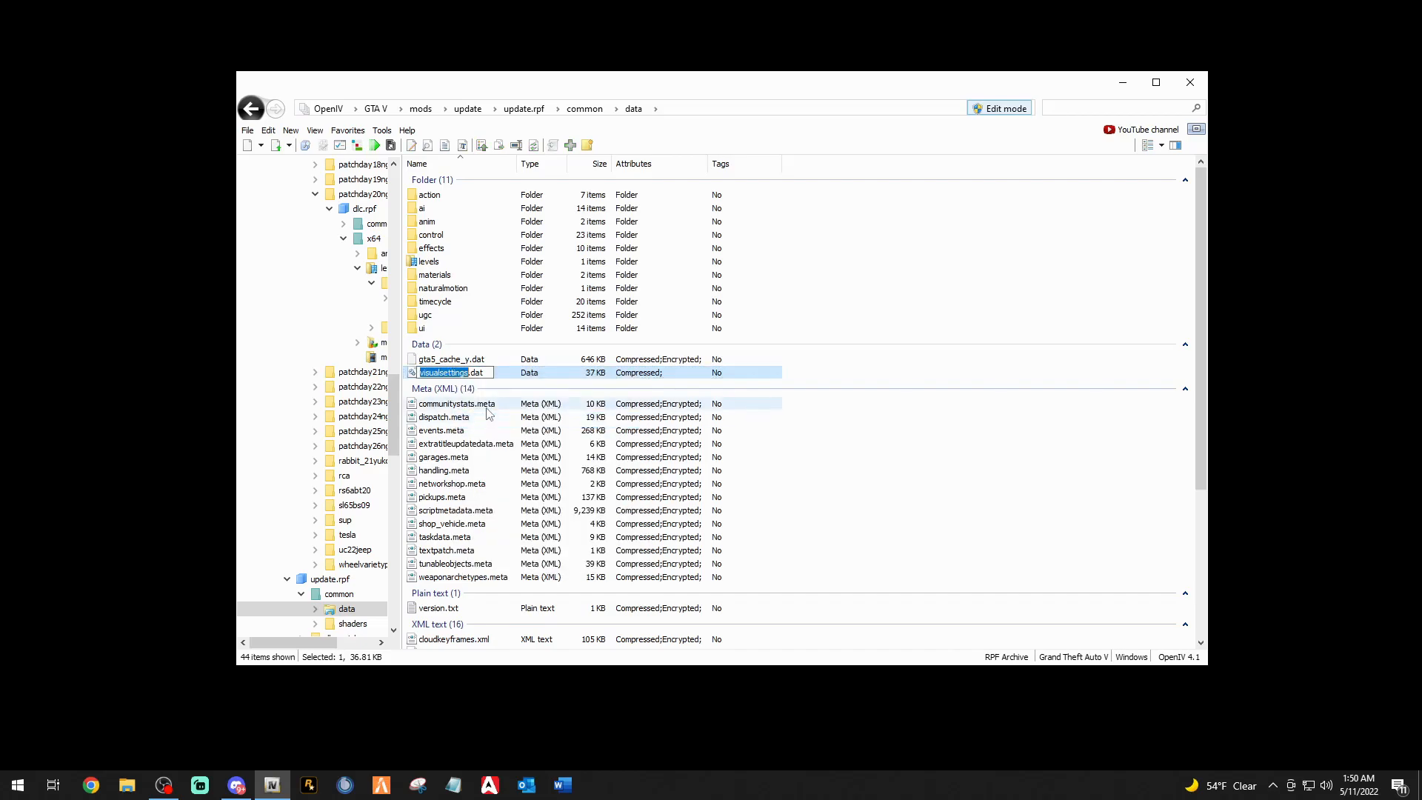
click(348, 130)
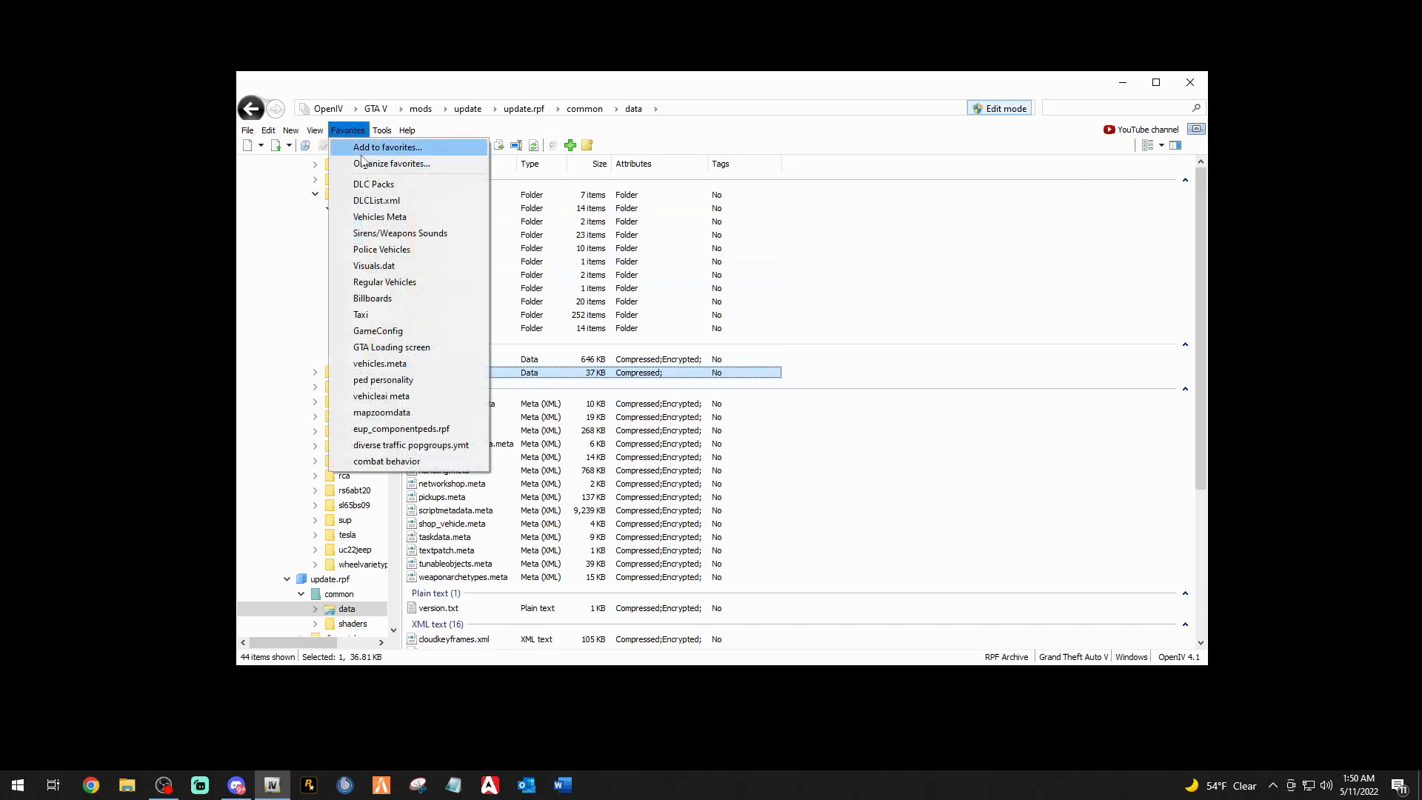
click(378, 147)
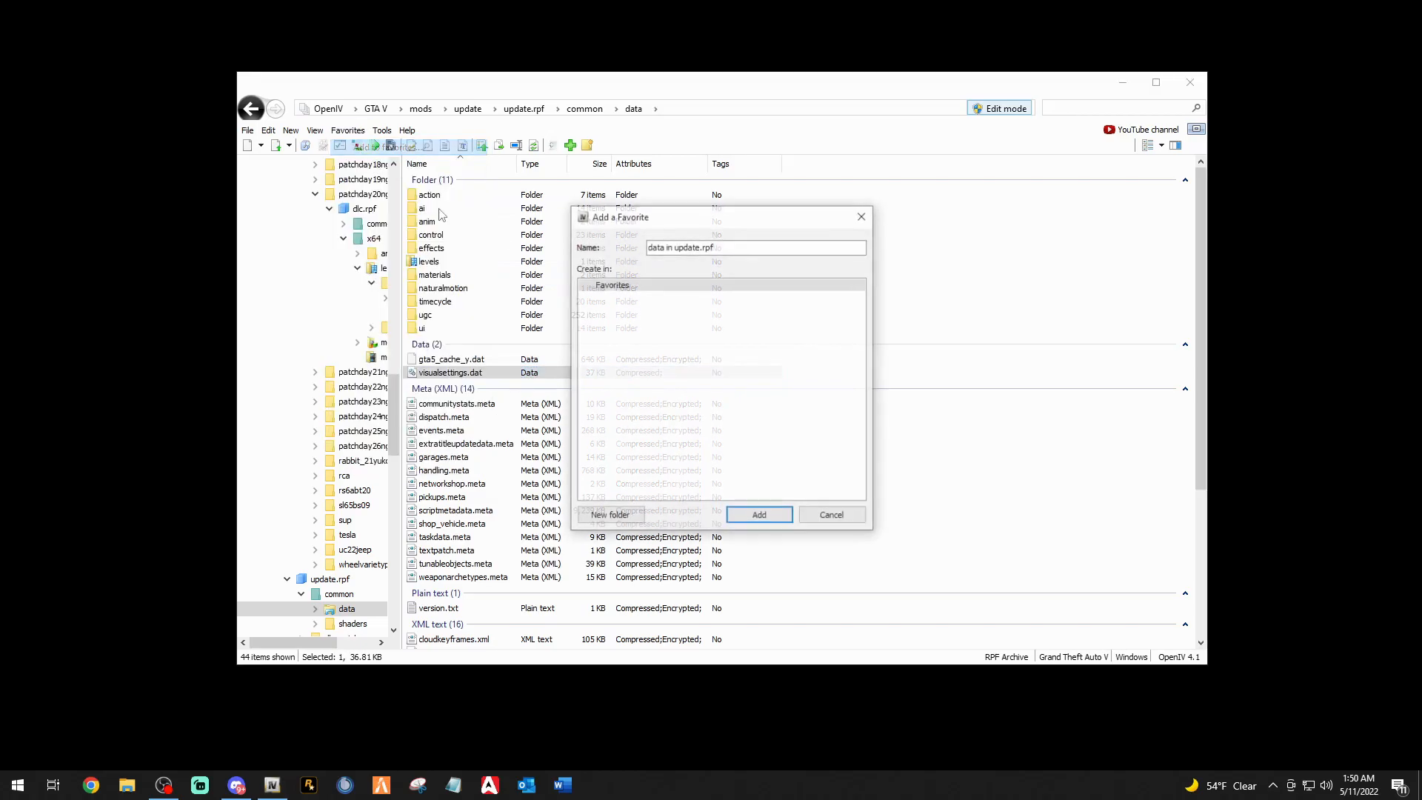
right_click(693, 249)
click(722, 312)
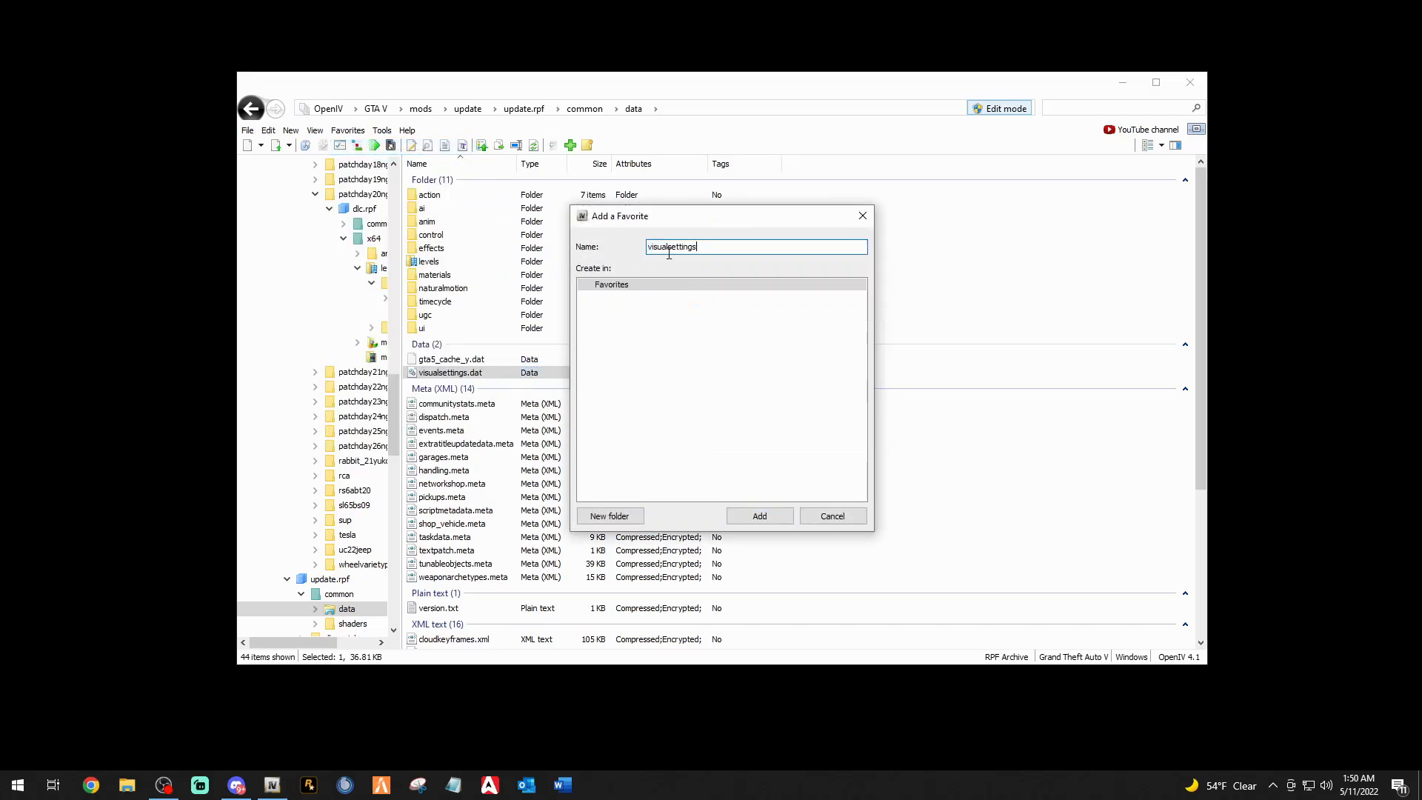
text(.dat)
click(818, 517)
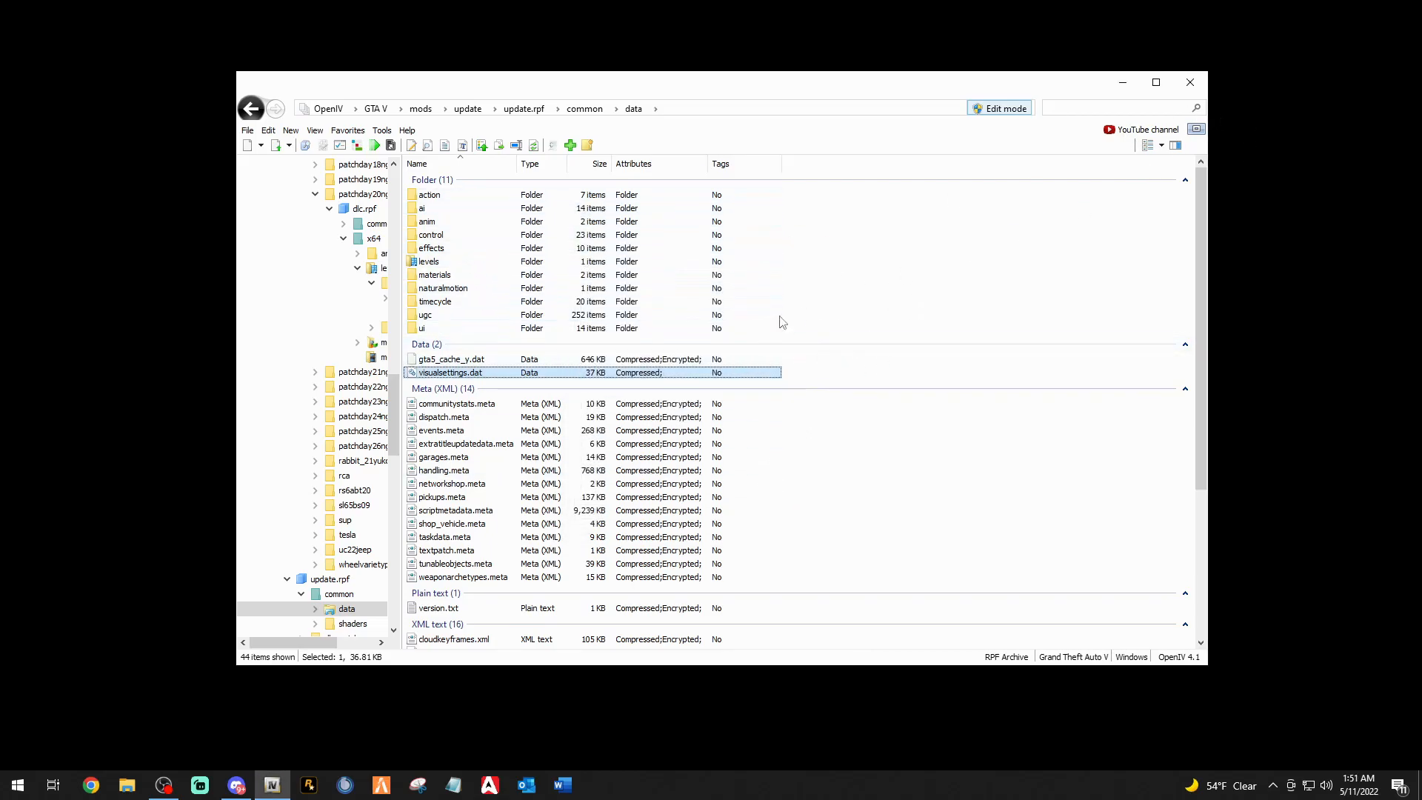
Open the Visuals.dat favorite and look through the data folder from visualsettings.dat and handling.meta to gameconfig.xml.
click(348, 130)
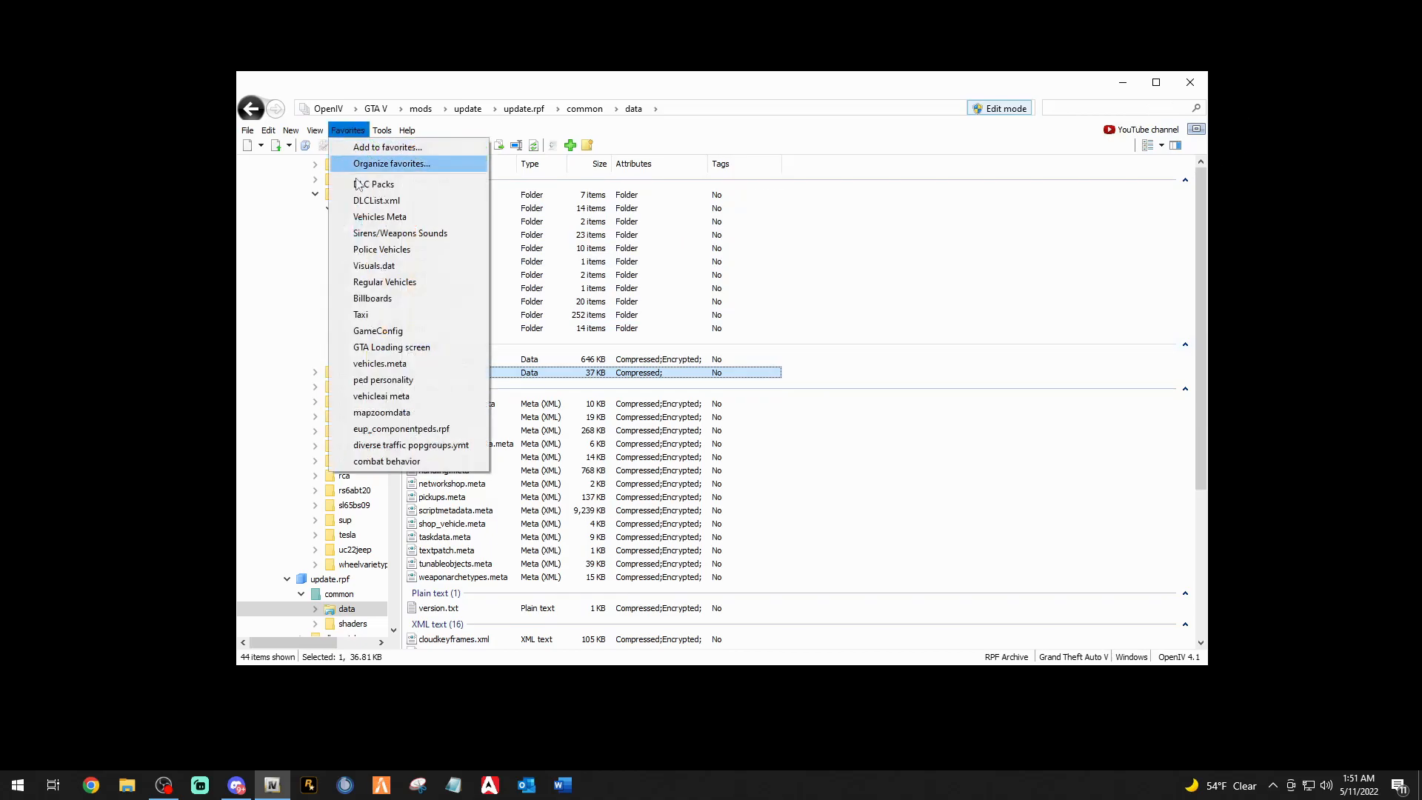
click(384, 266)
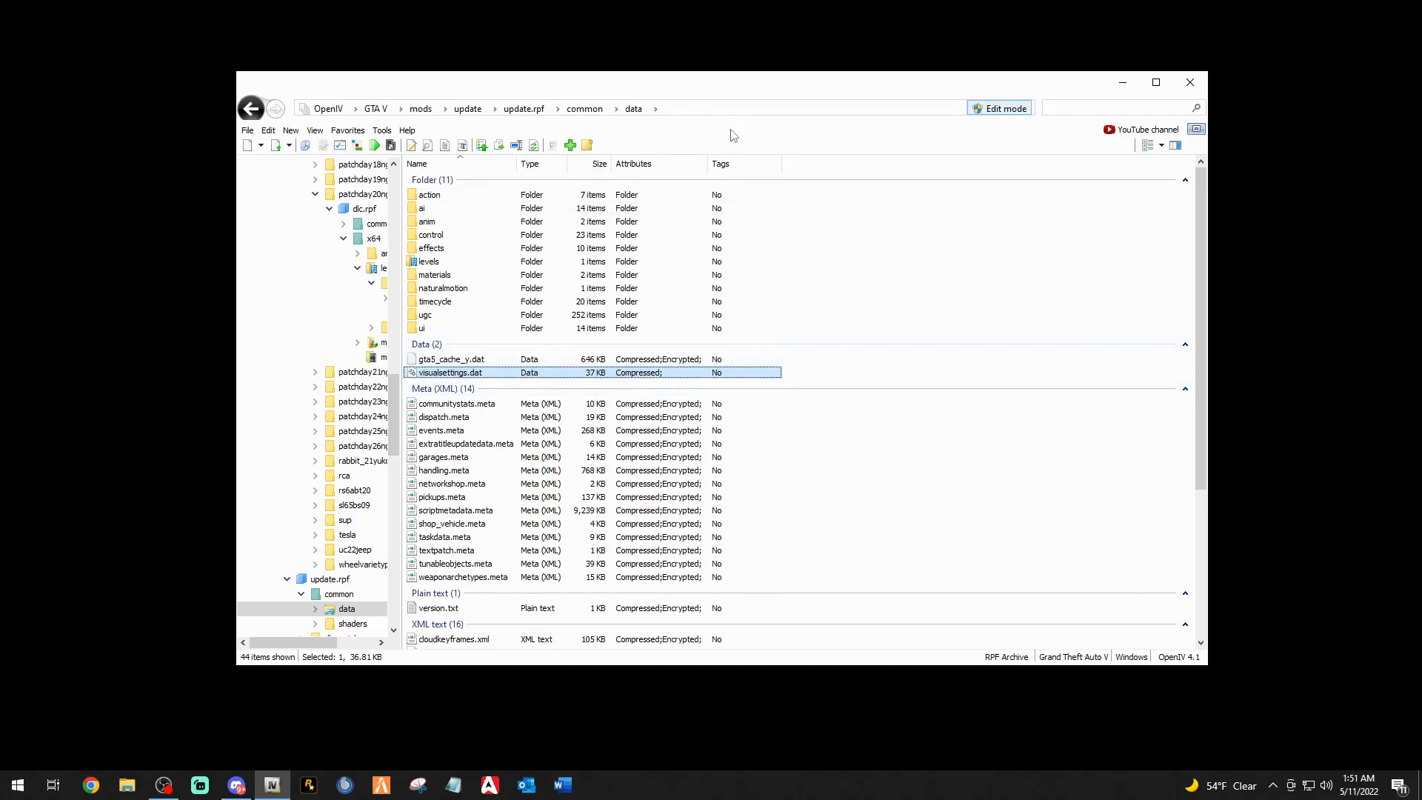
scroll(353, 262, up, 15)
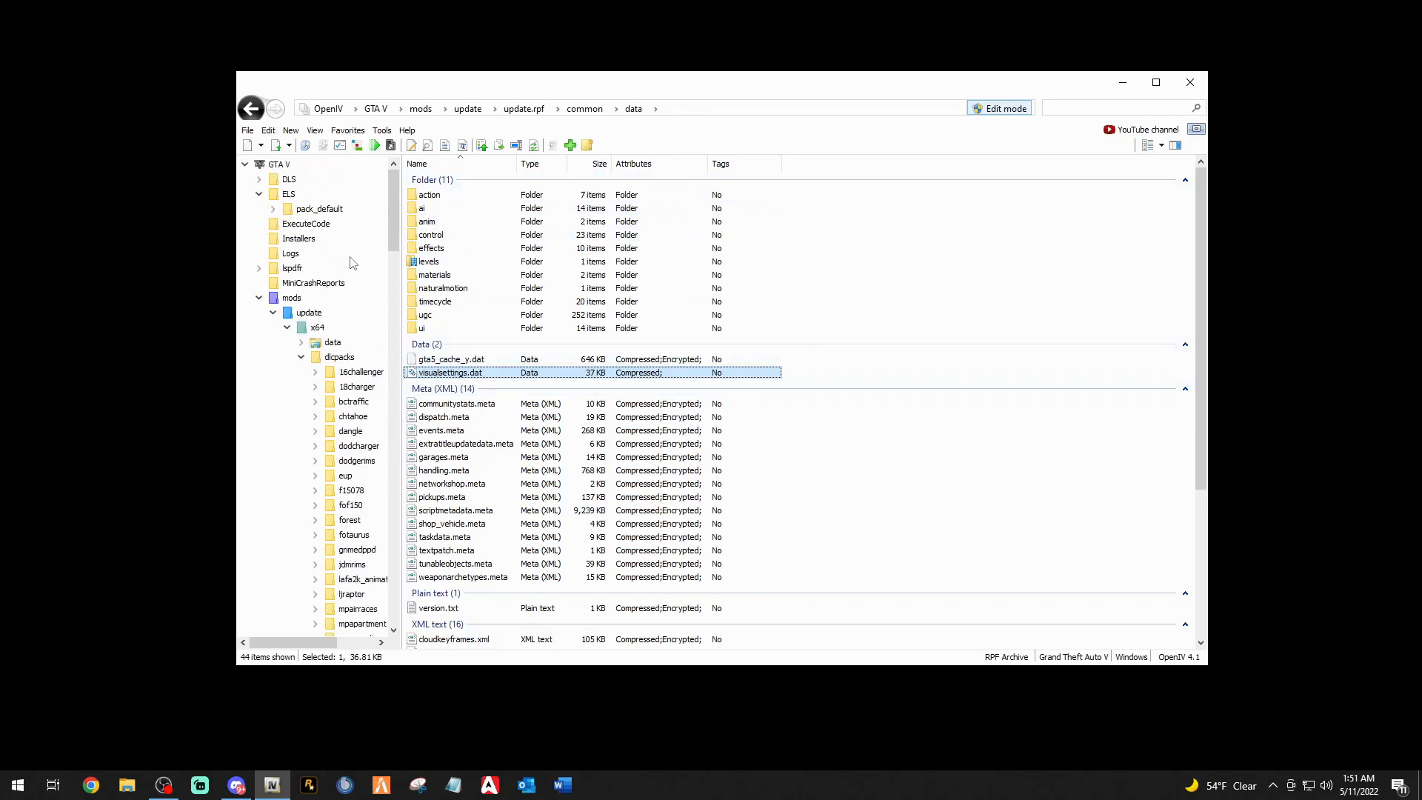
scroll(510, 313, down, 1)
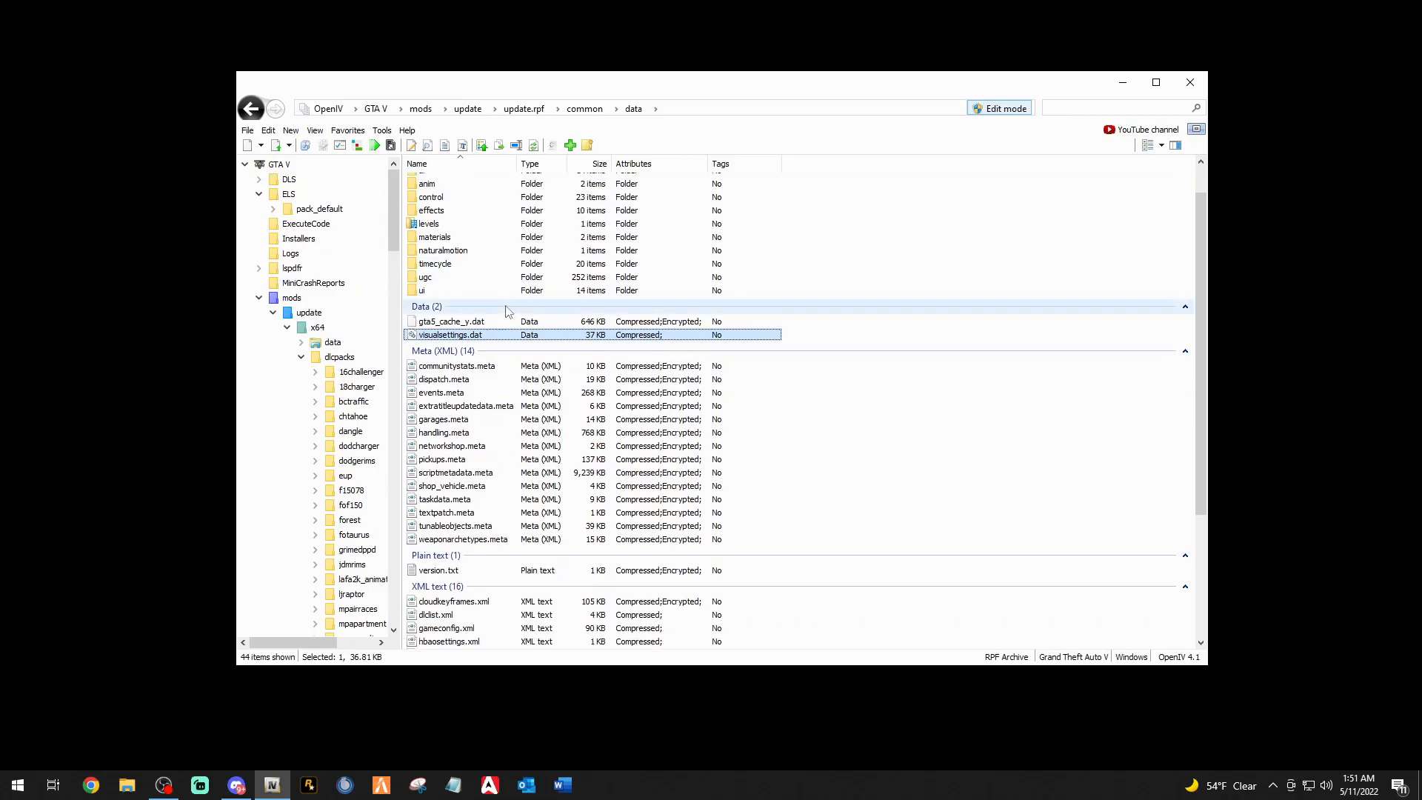
scroll(509, 314, down, 5)
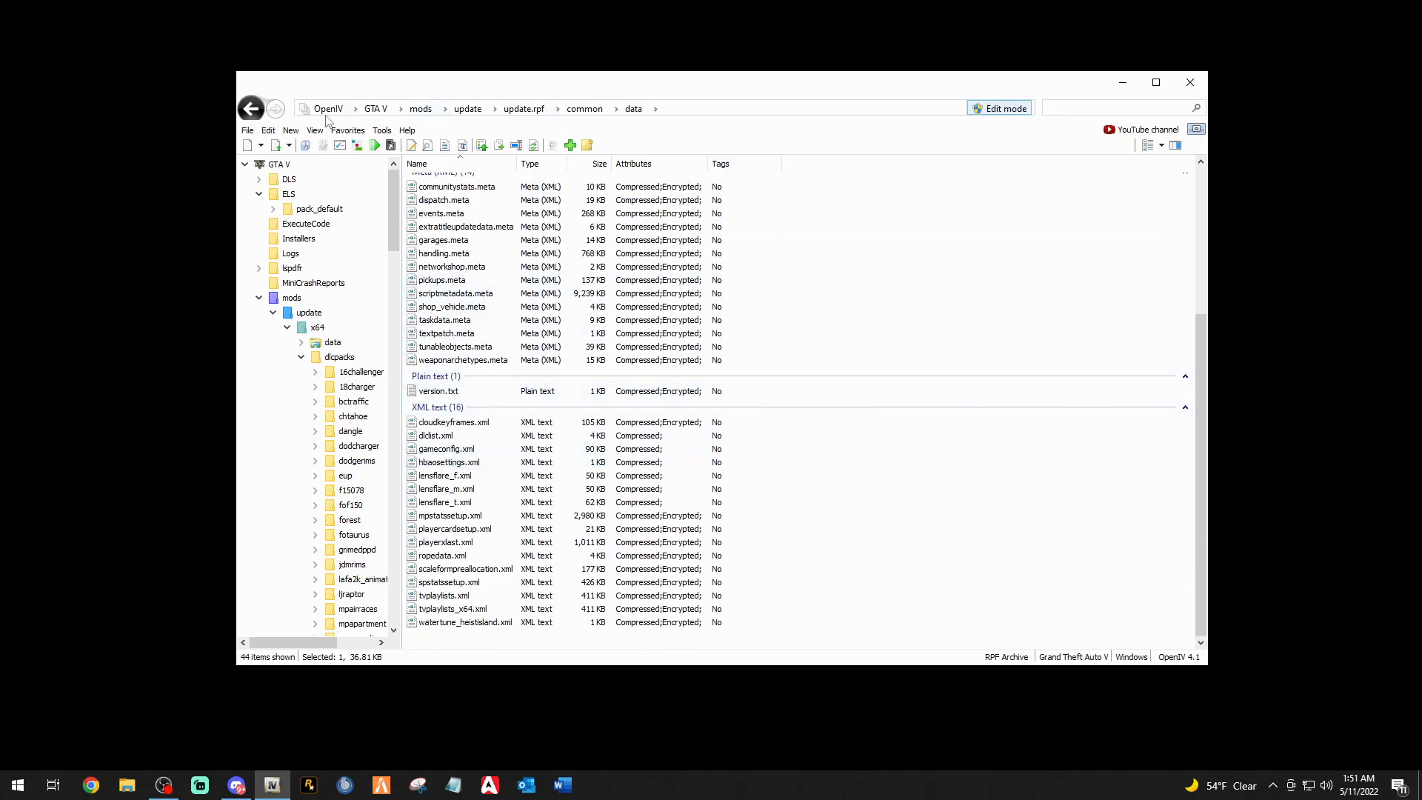
scroll(456, 393, up, 4)
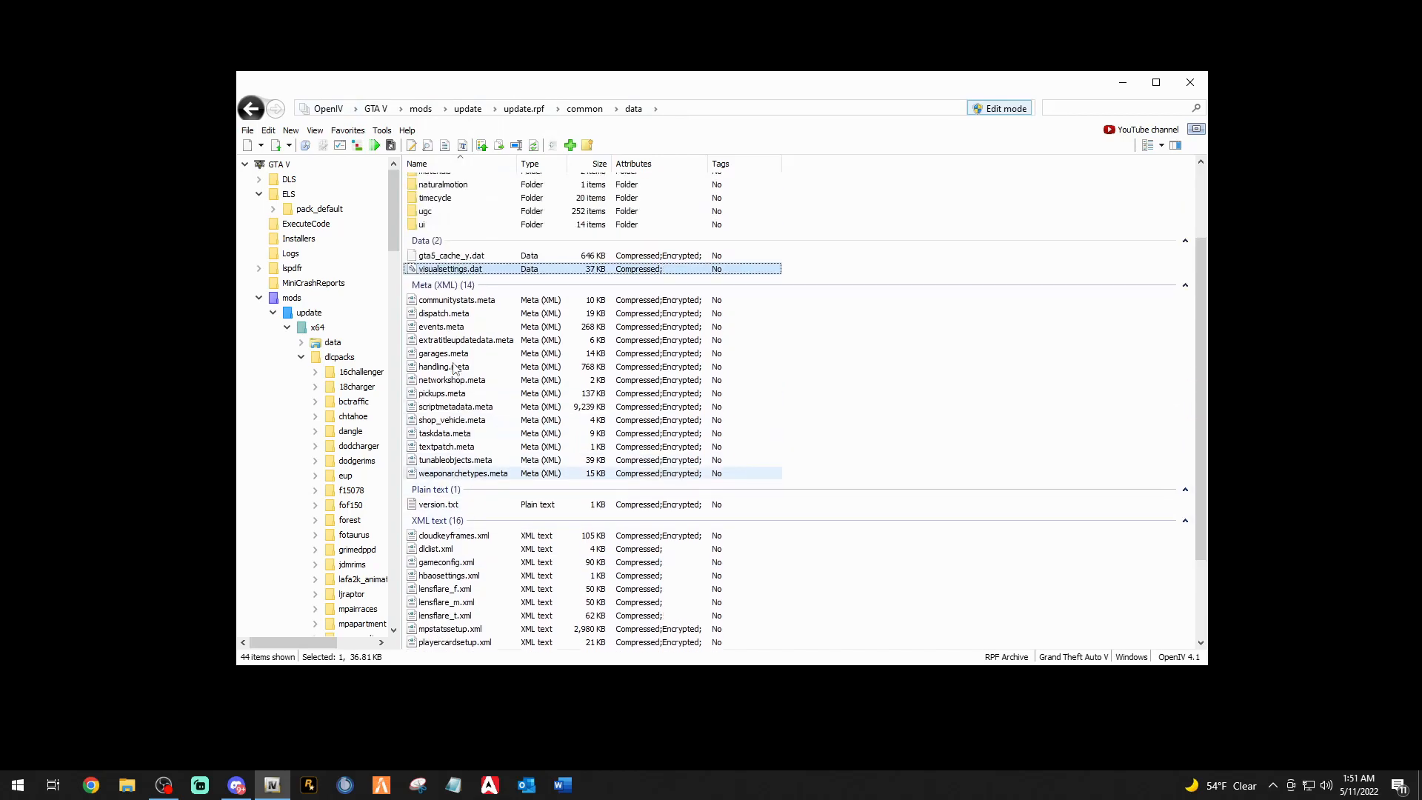
scroll(429, 452, down, 4)
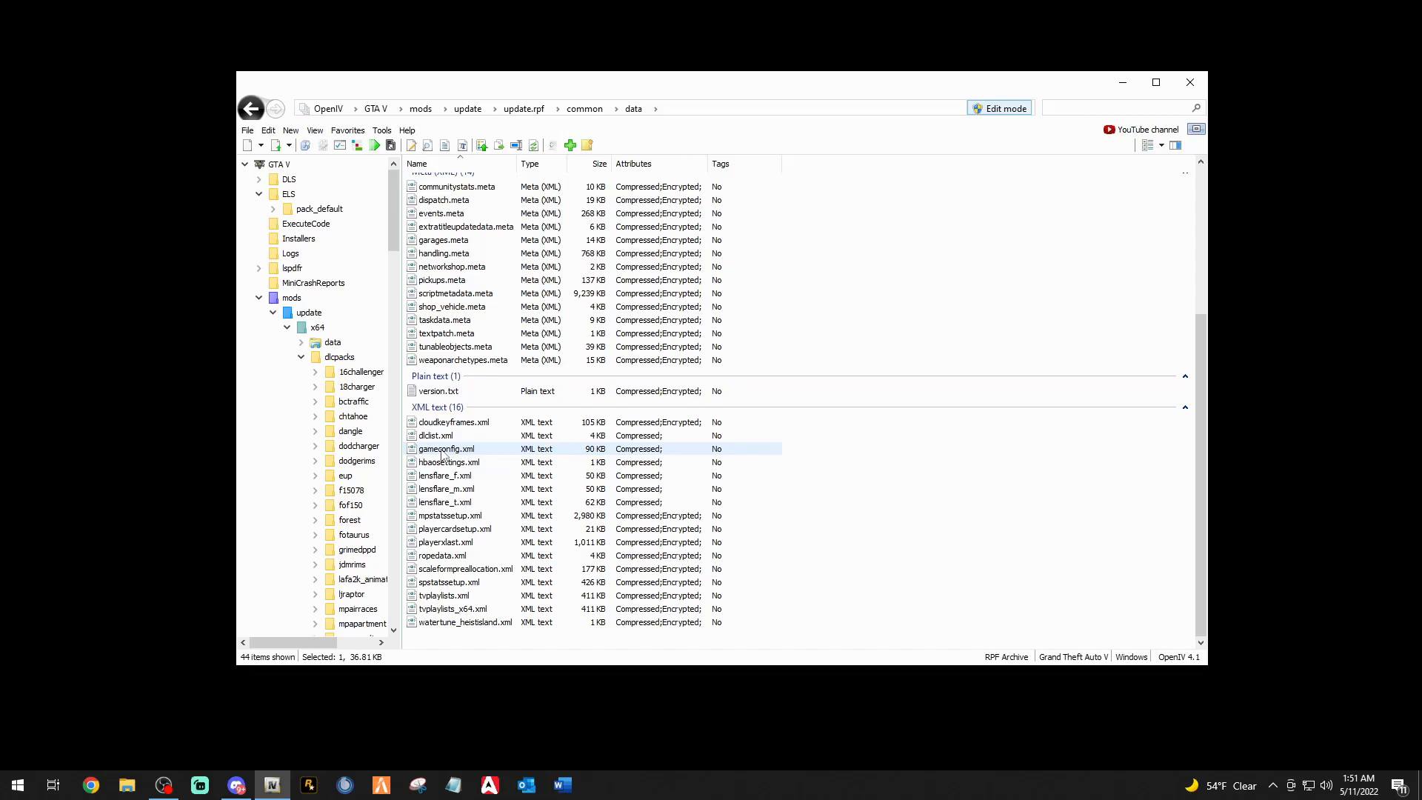
click(349, 131)
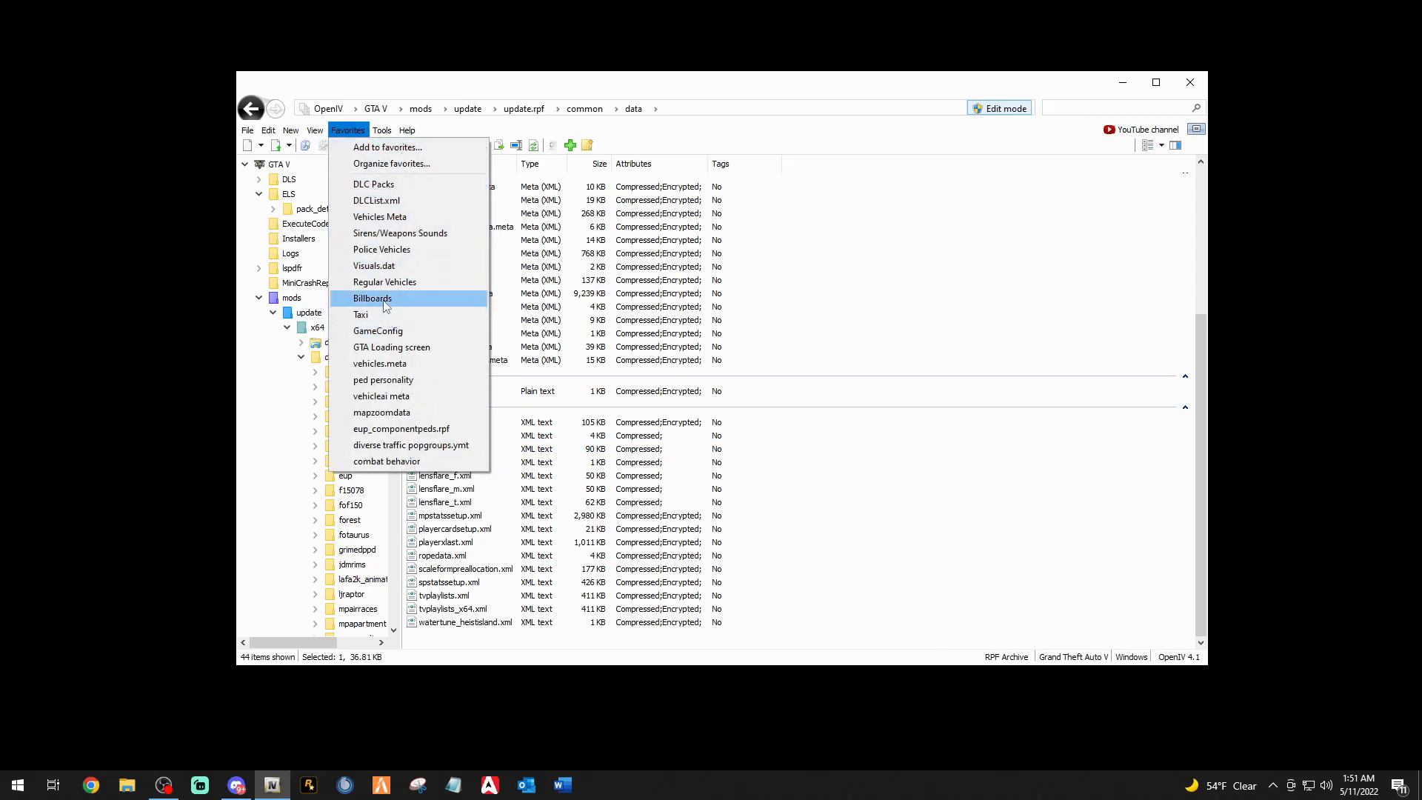
click(387, 148)
drag(731, 241, 647, 247)
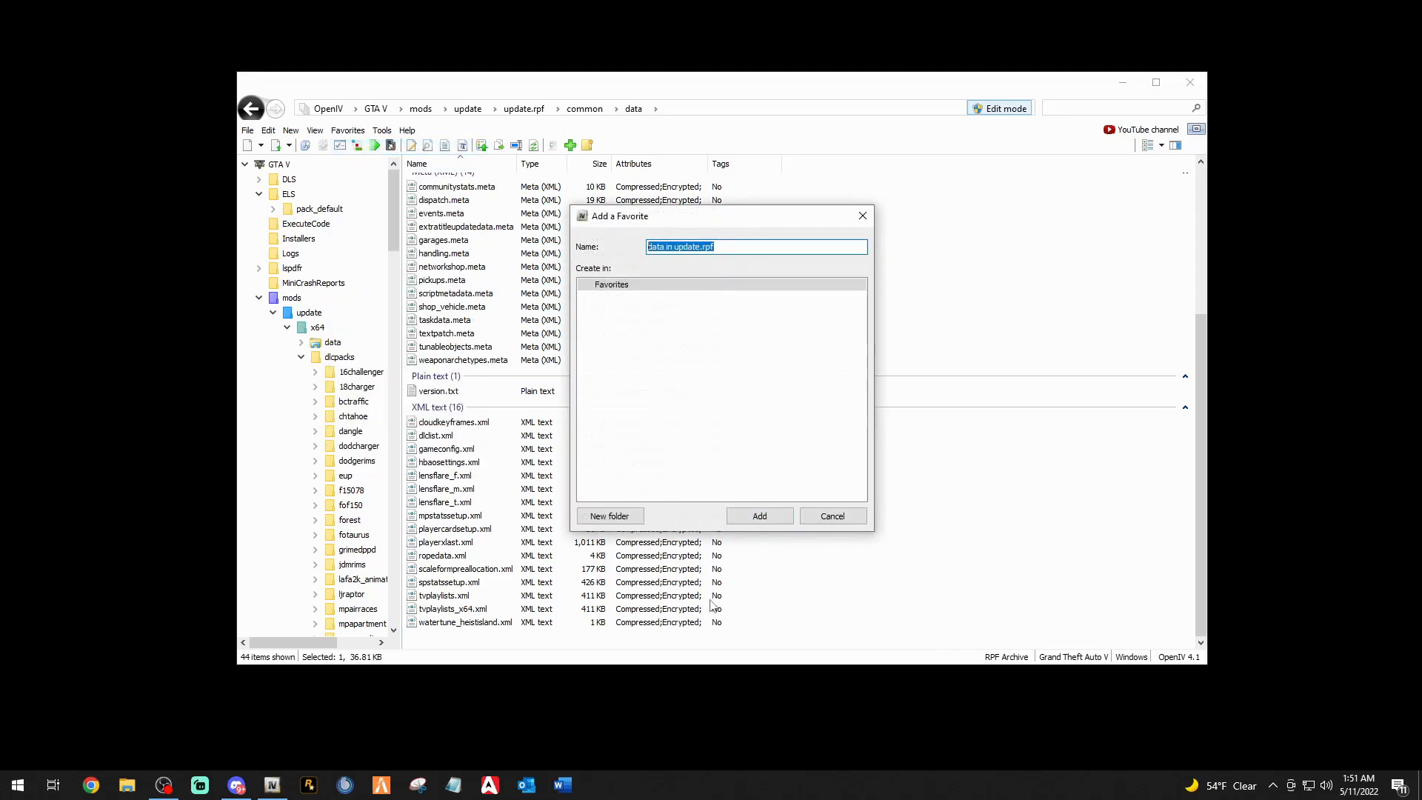
click(845, 518)
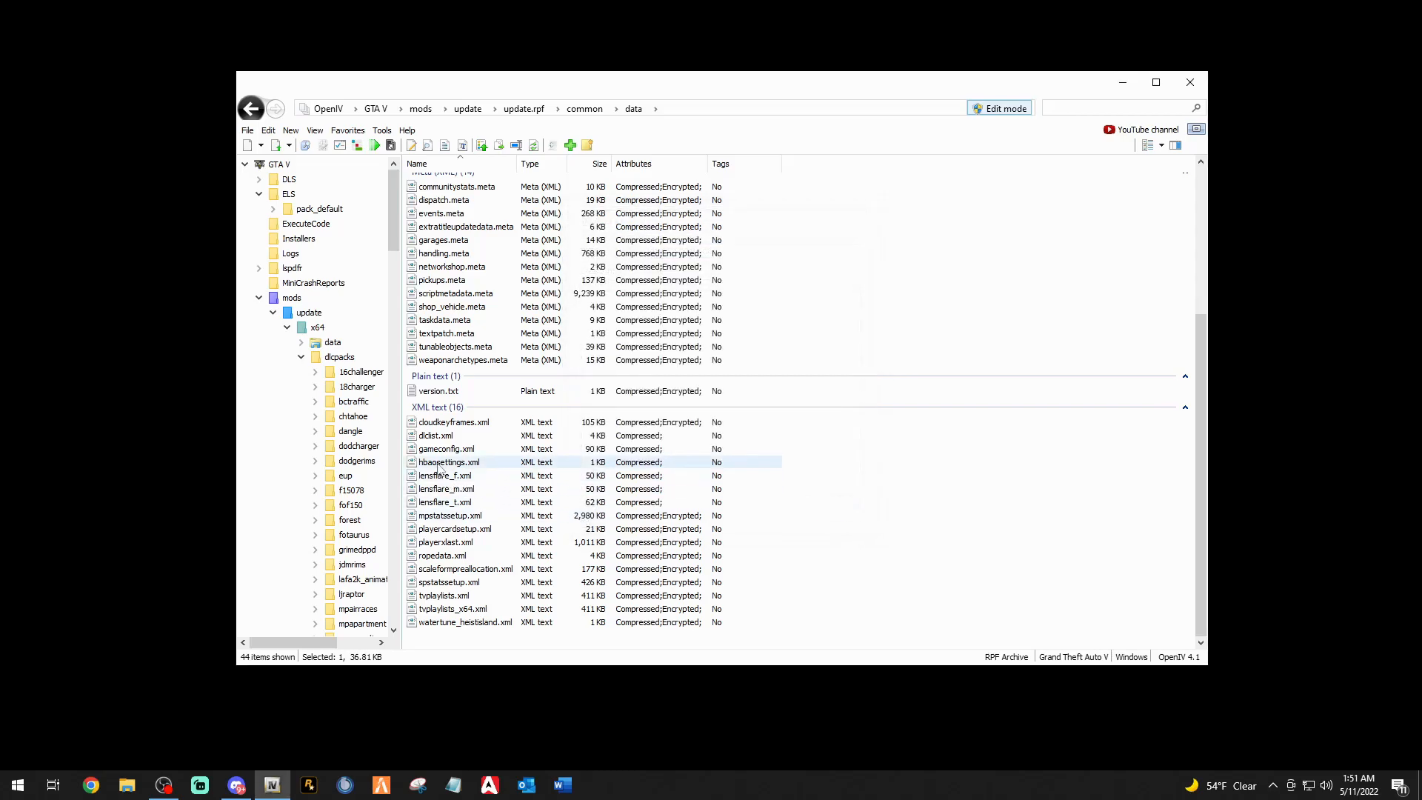
Point out dlclist.xml in the data folder, and go to the f15078 folder in mods/update/x64/dlcpacks.
click(431, 439)
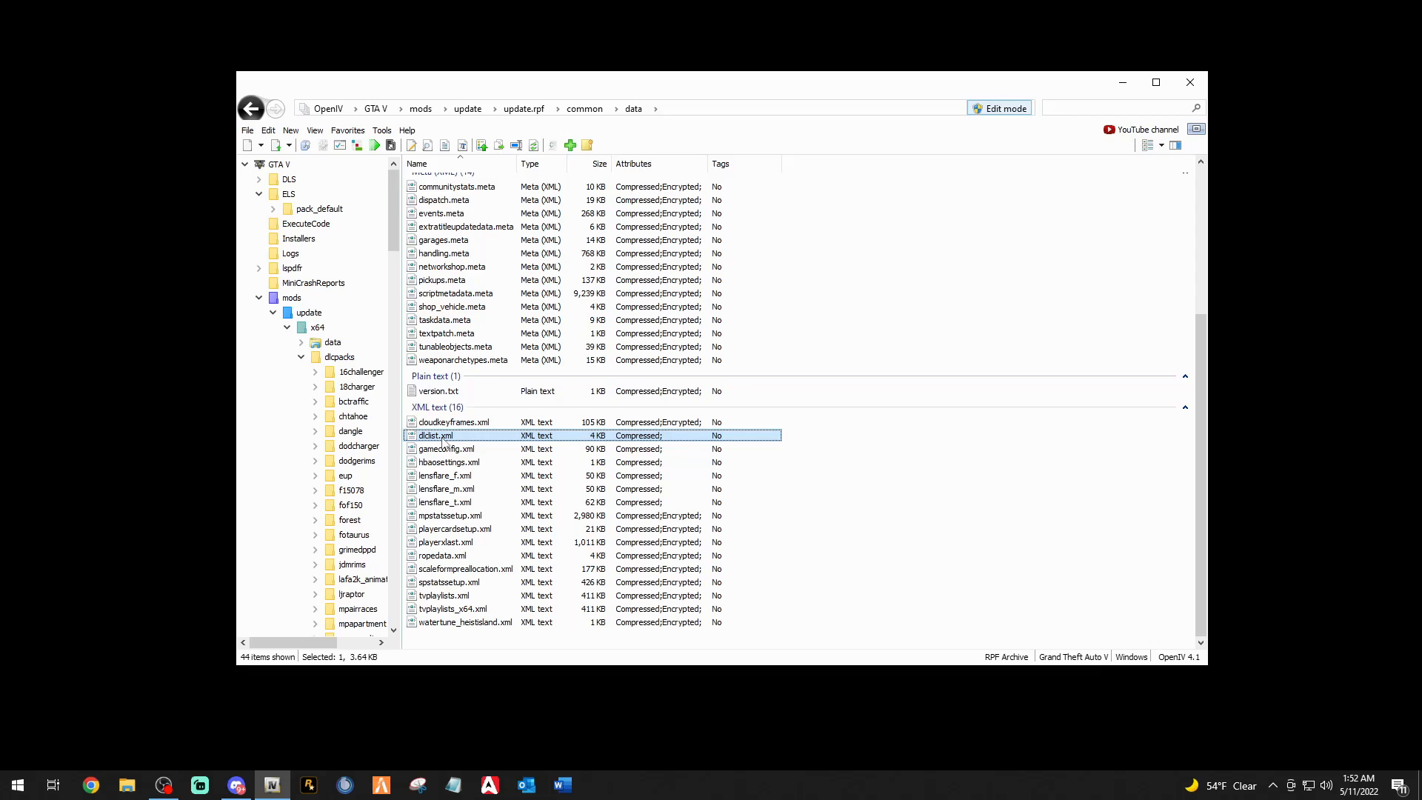
double_click(291, 300)
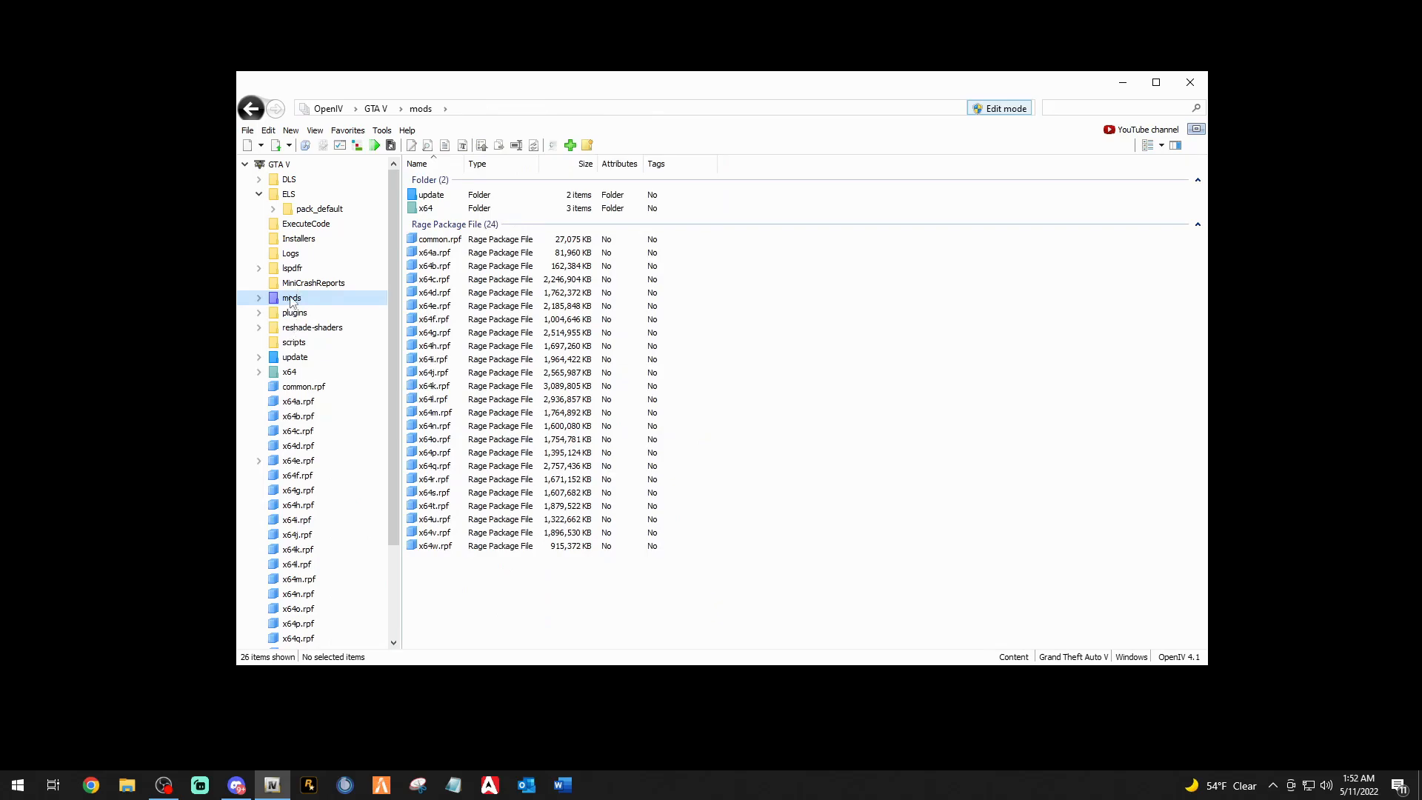
double_click(430, 196)
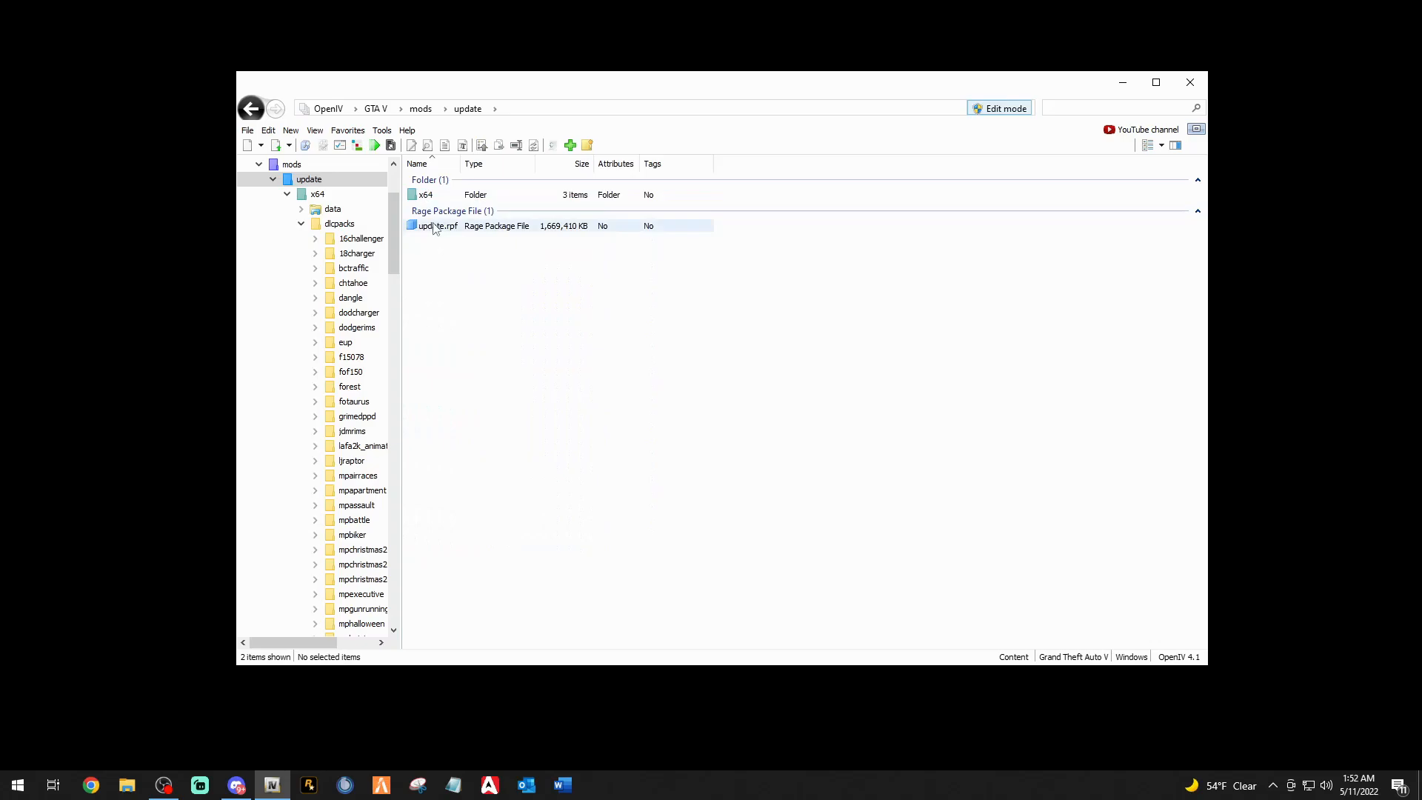
double_click(426, 196)
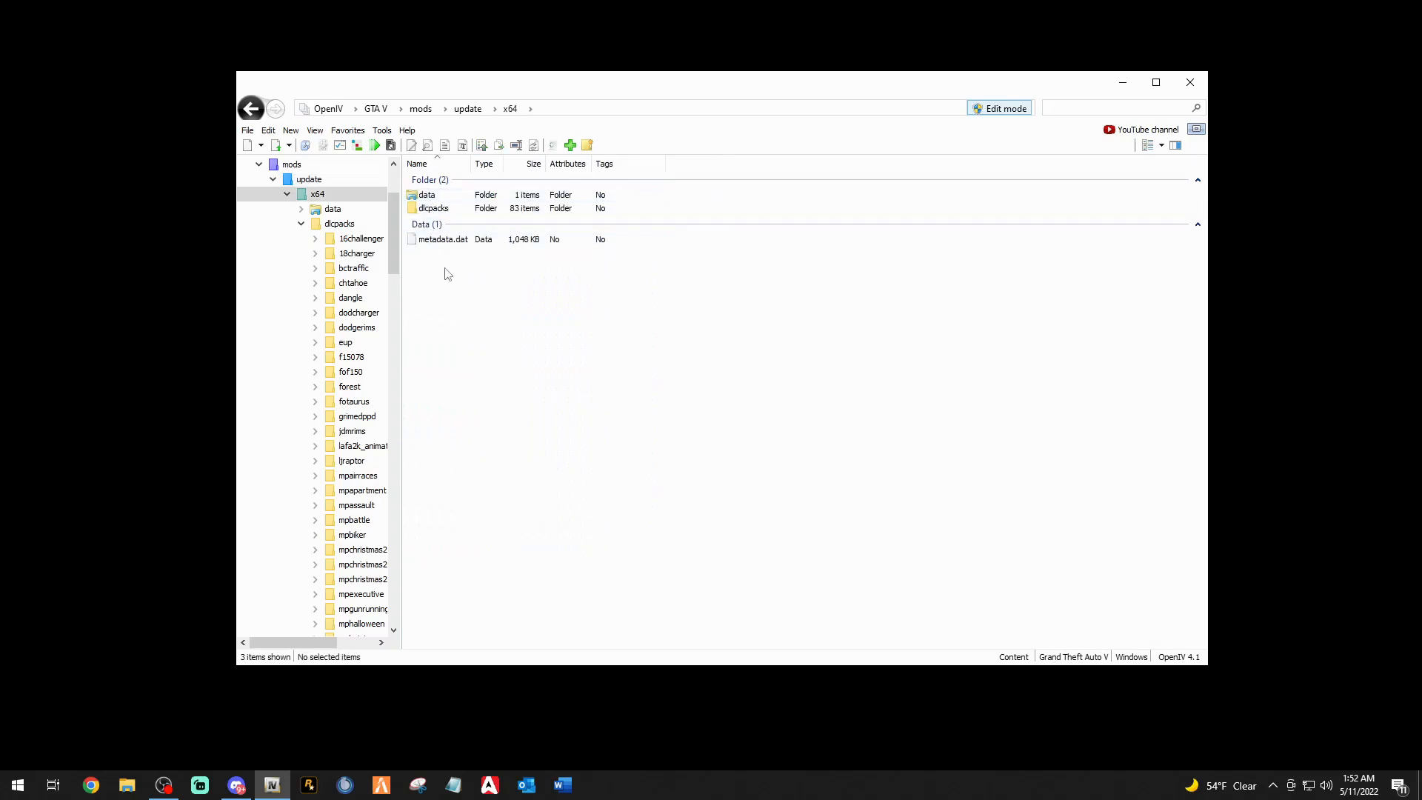
double_click(430, 210)
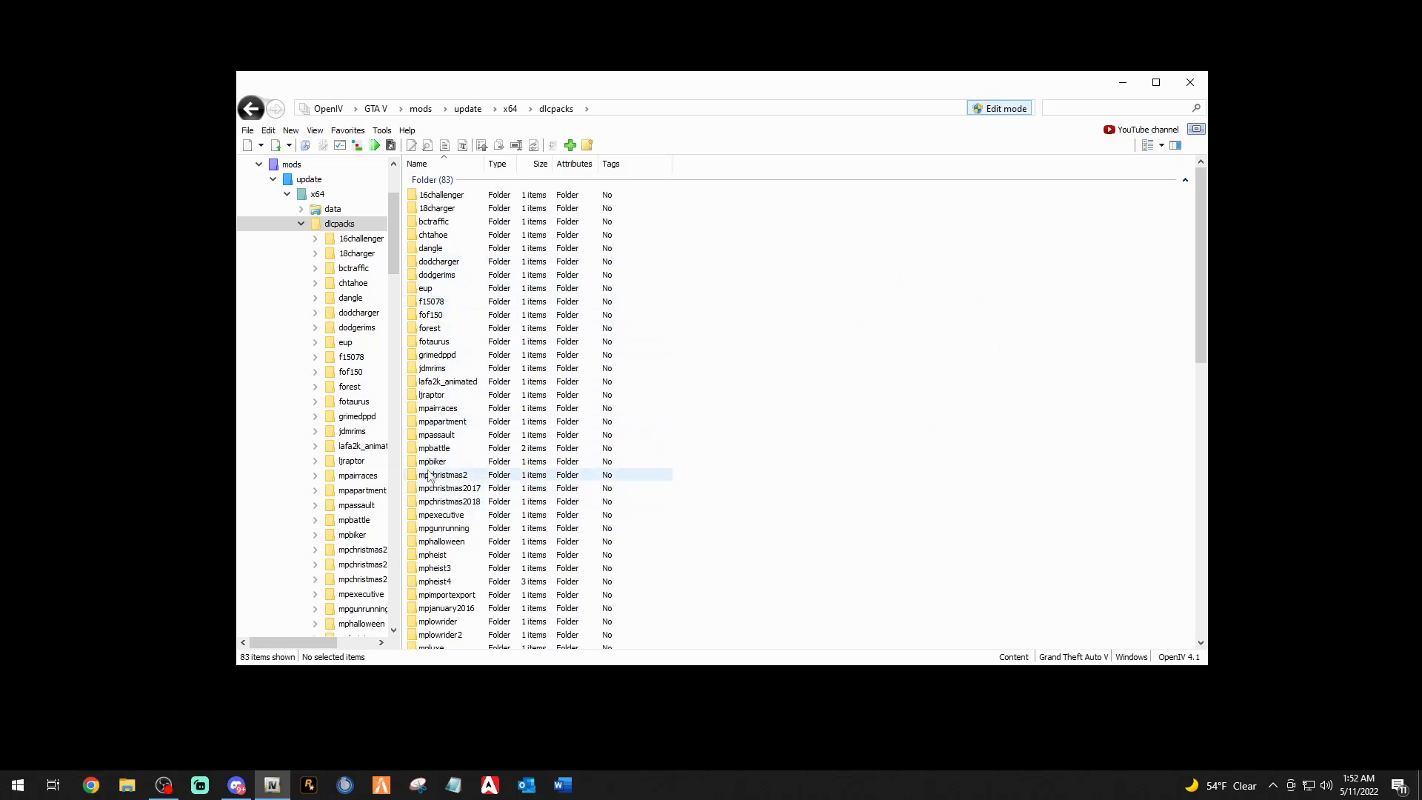
double_click(432, 302)
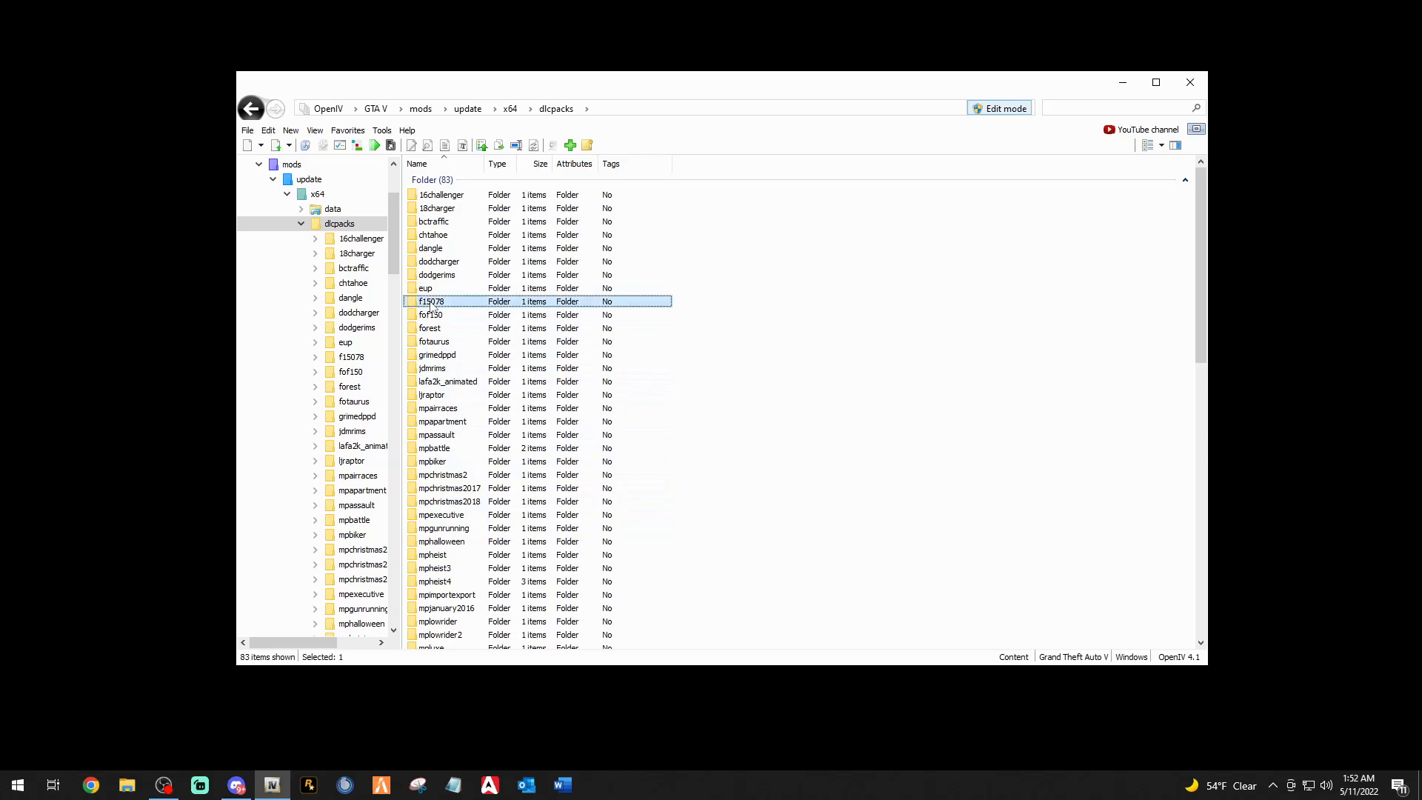
Look inside the 18charger and 16challenger folders for their dlc.rpf files, and return to the dlcpacks folder.
click(250, 111)
double_click(436, 211)
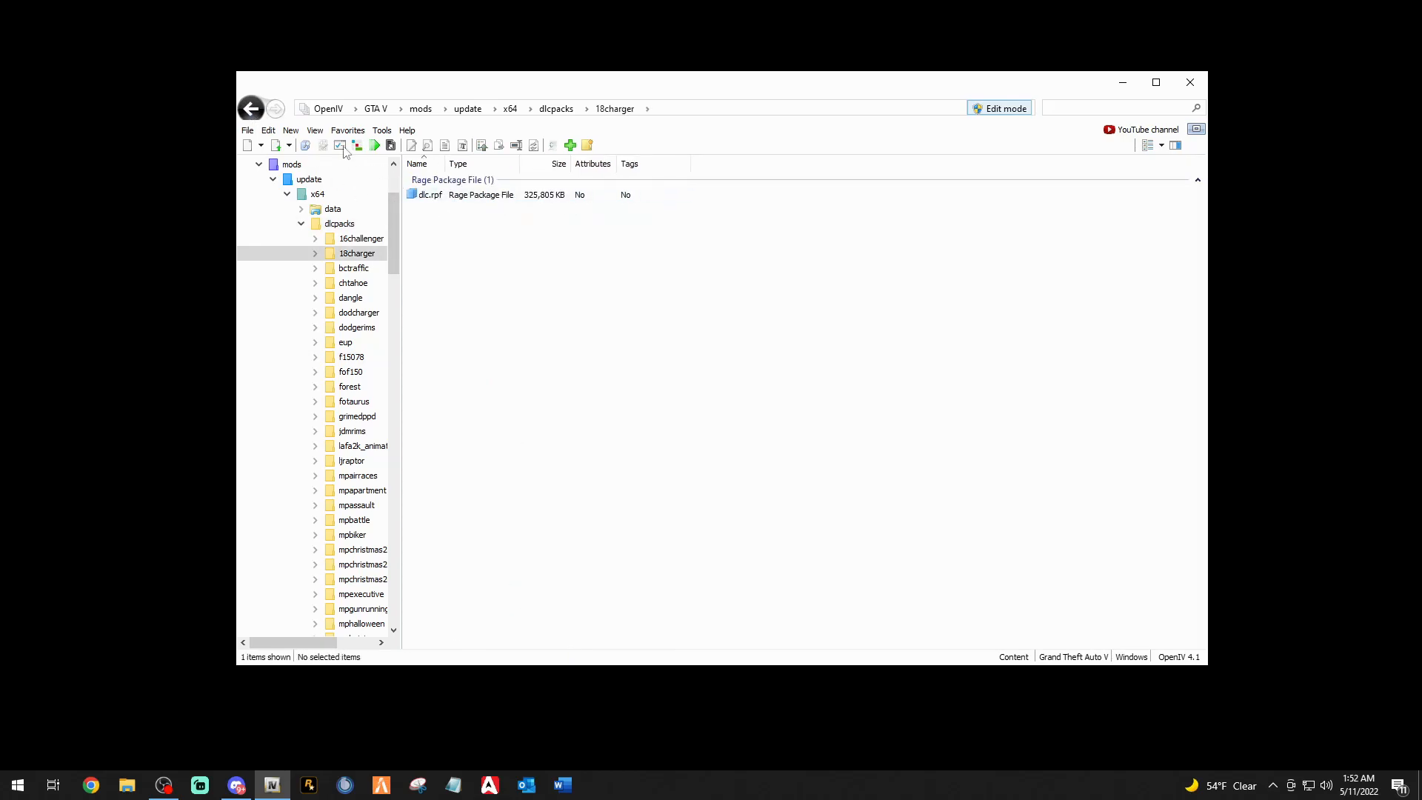
click(258, 111)
double_click(437, 195)
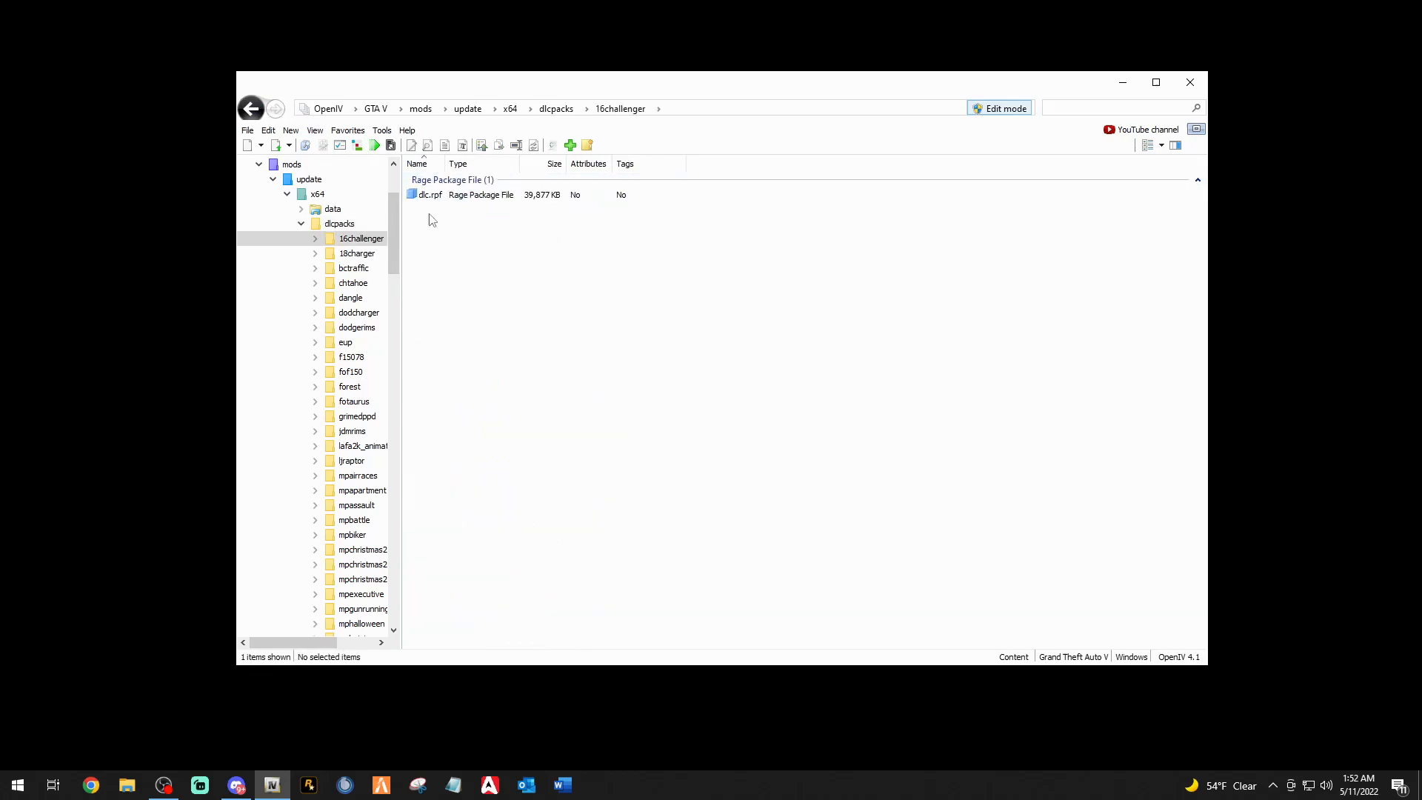
click(255, 109)
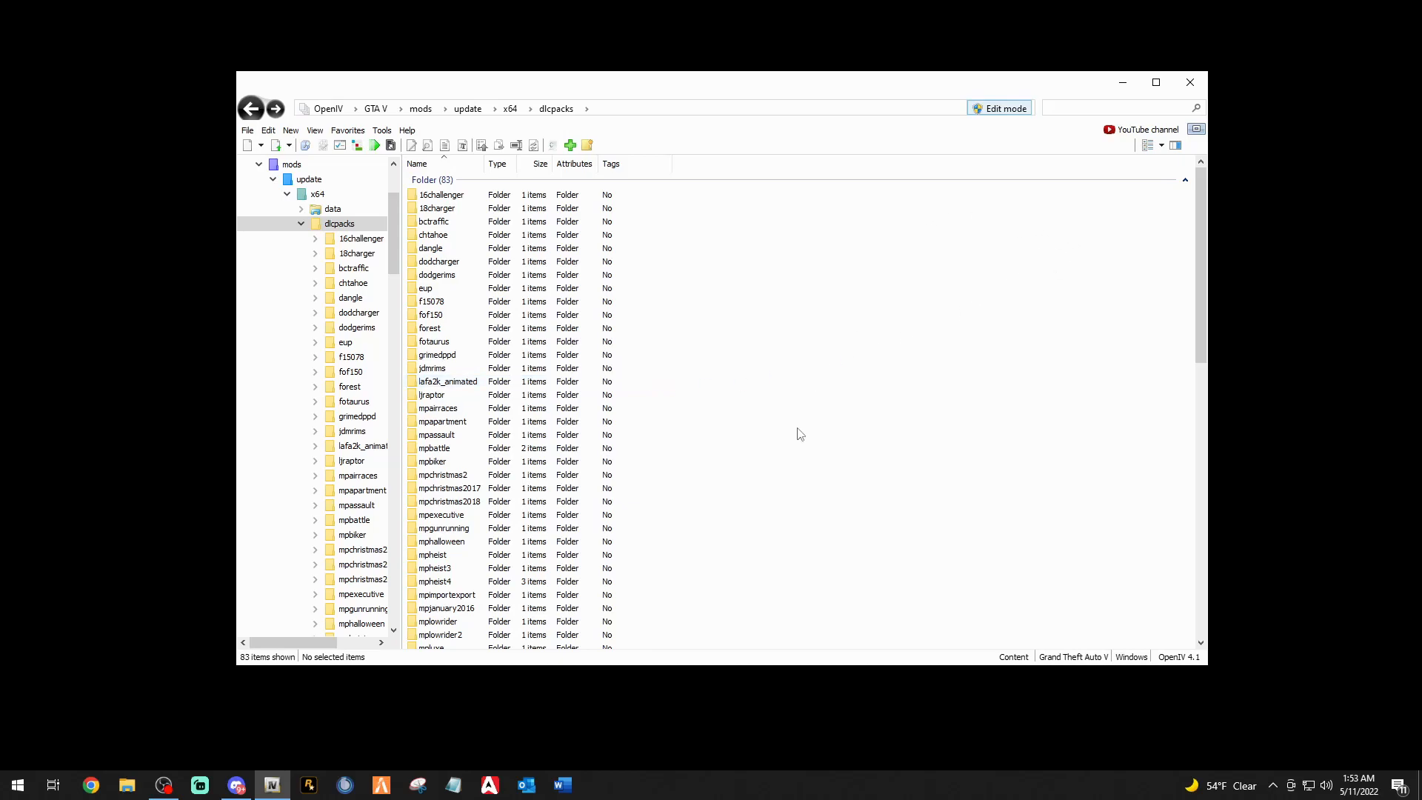
Start adding the dlcpacks folder as a favorite, and cancel without saving it.
drag(898, 88, 672, 96)
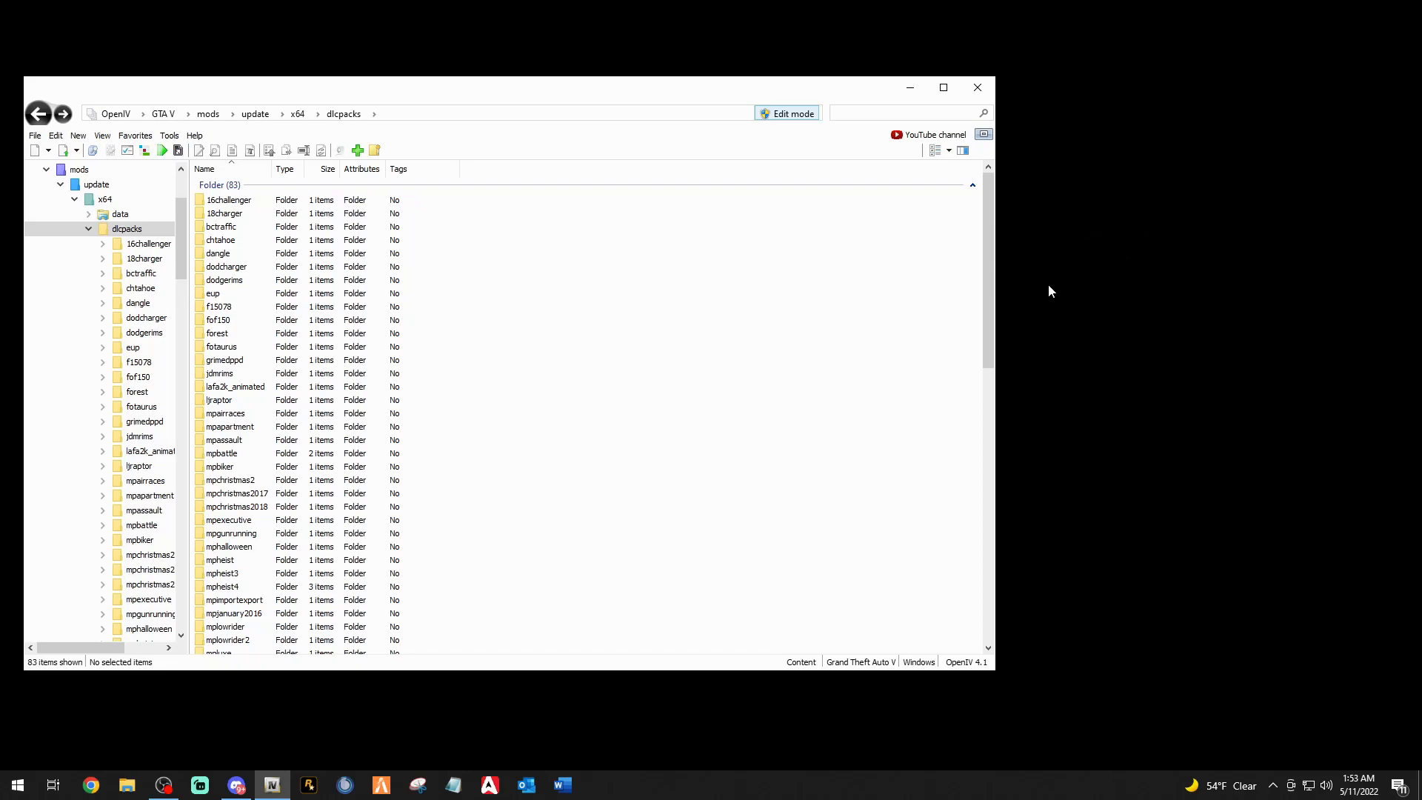
drag(557, 93, 697, 110)
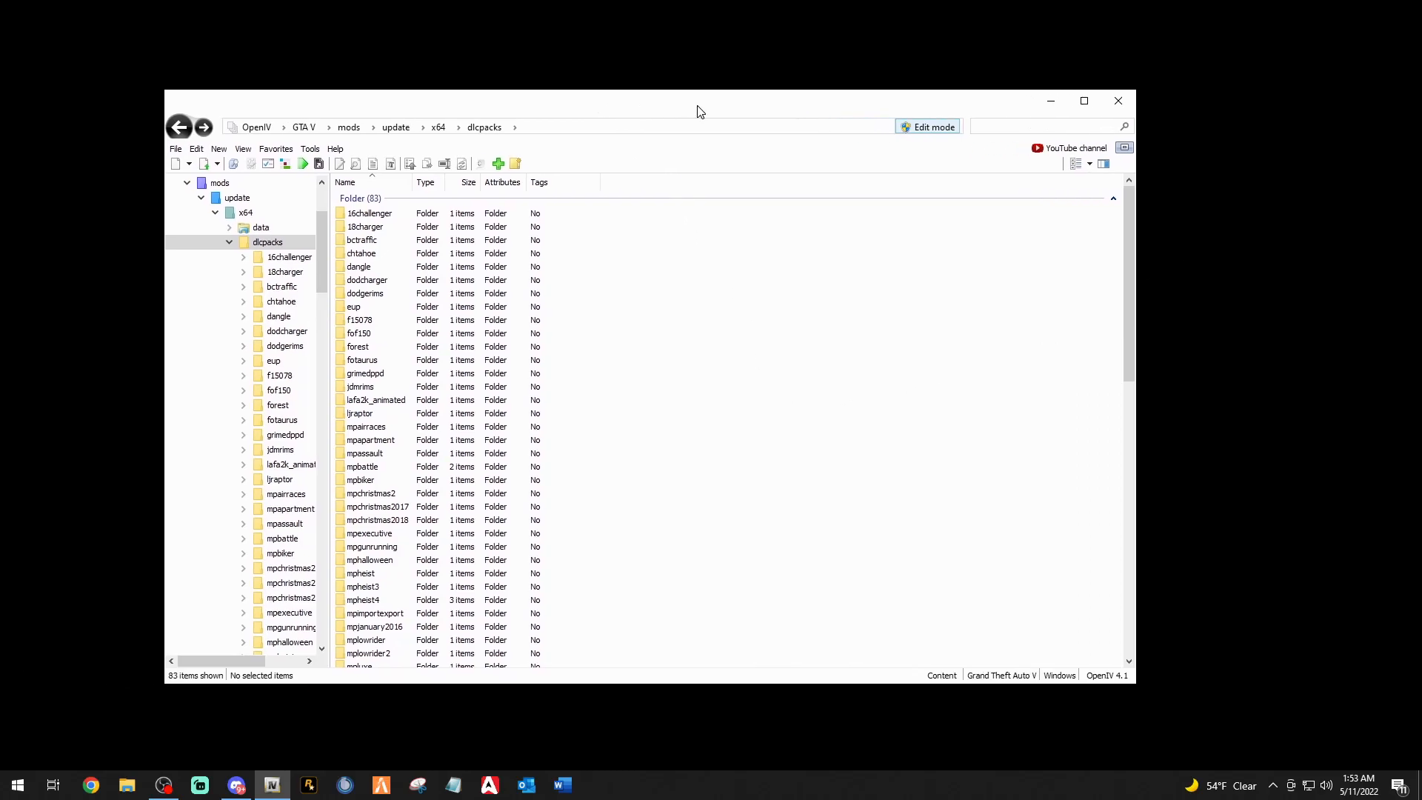
click(276, 149)
click(337, 163)
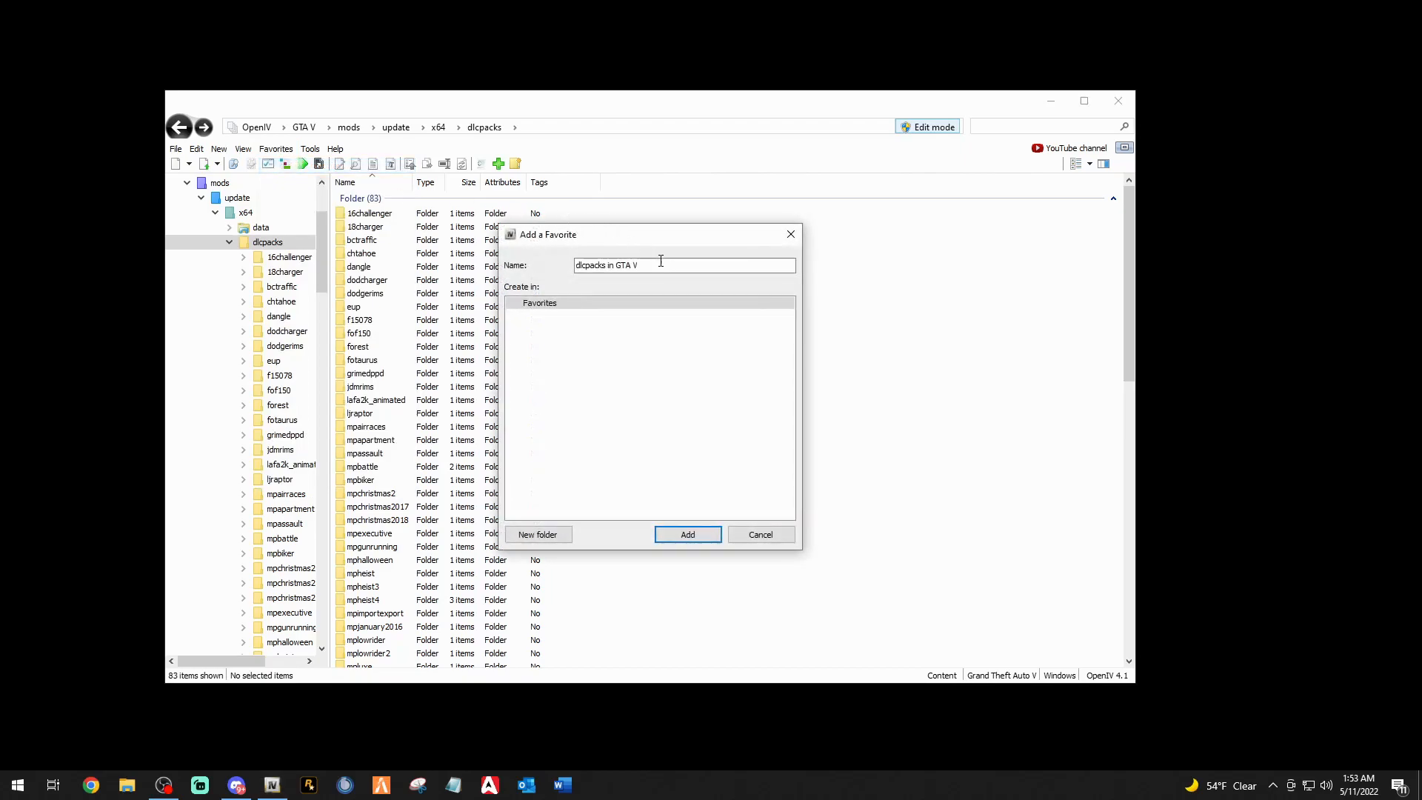
drag(661, 265, 519, 267)
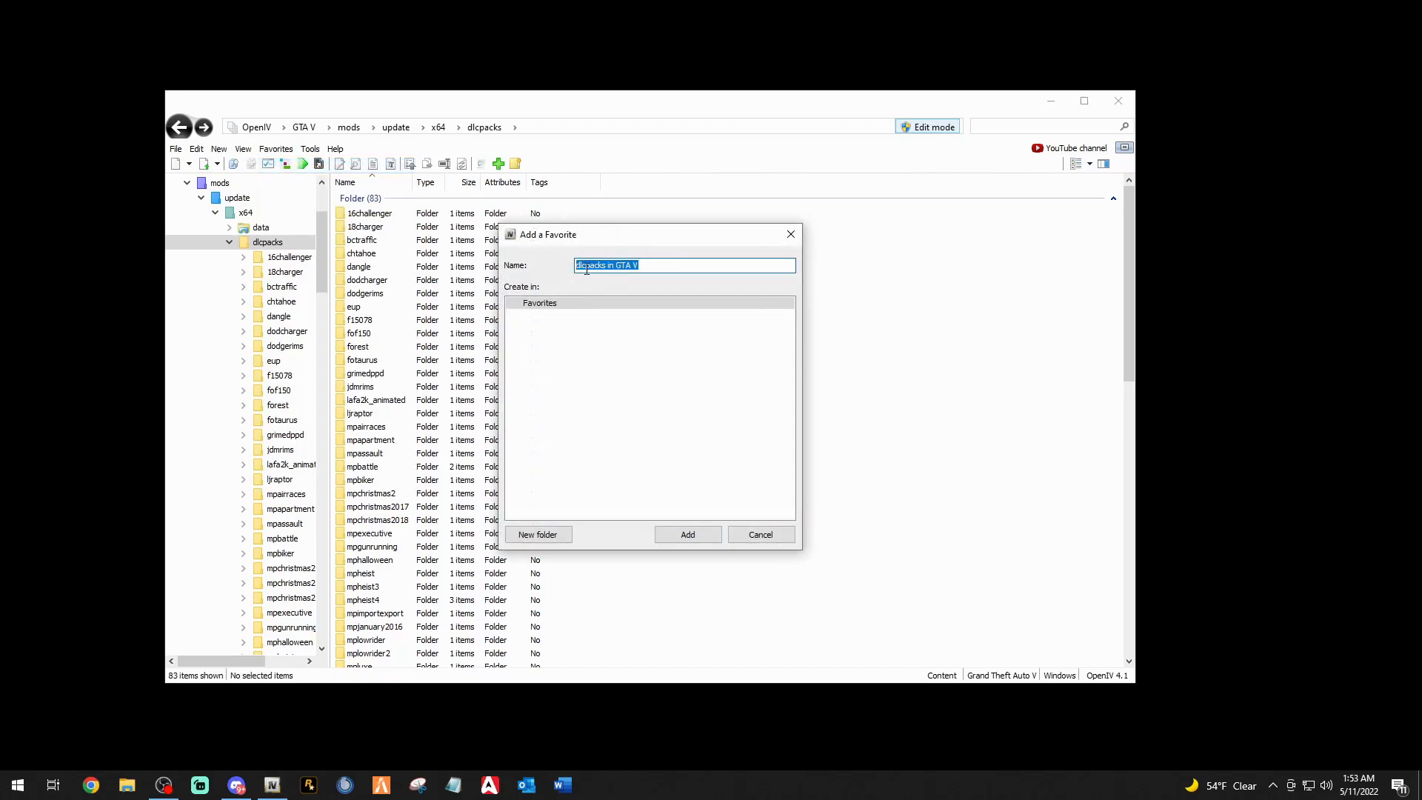
click(655, 266)
click(754, 537)
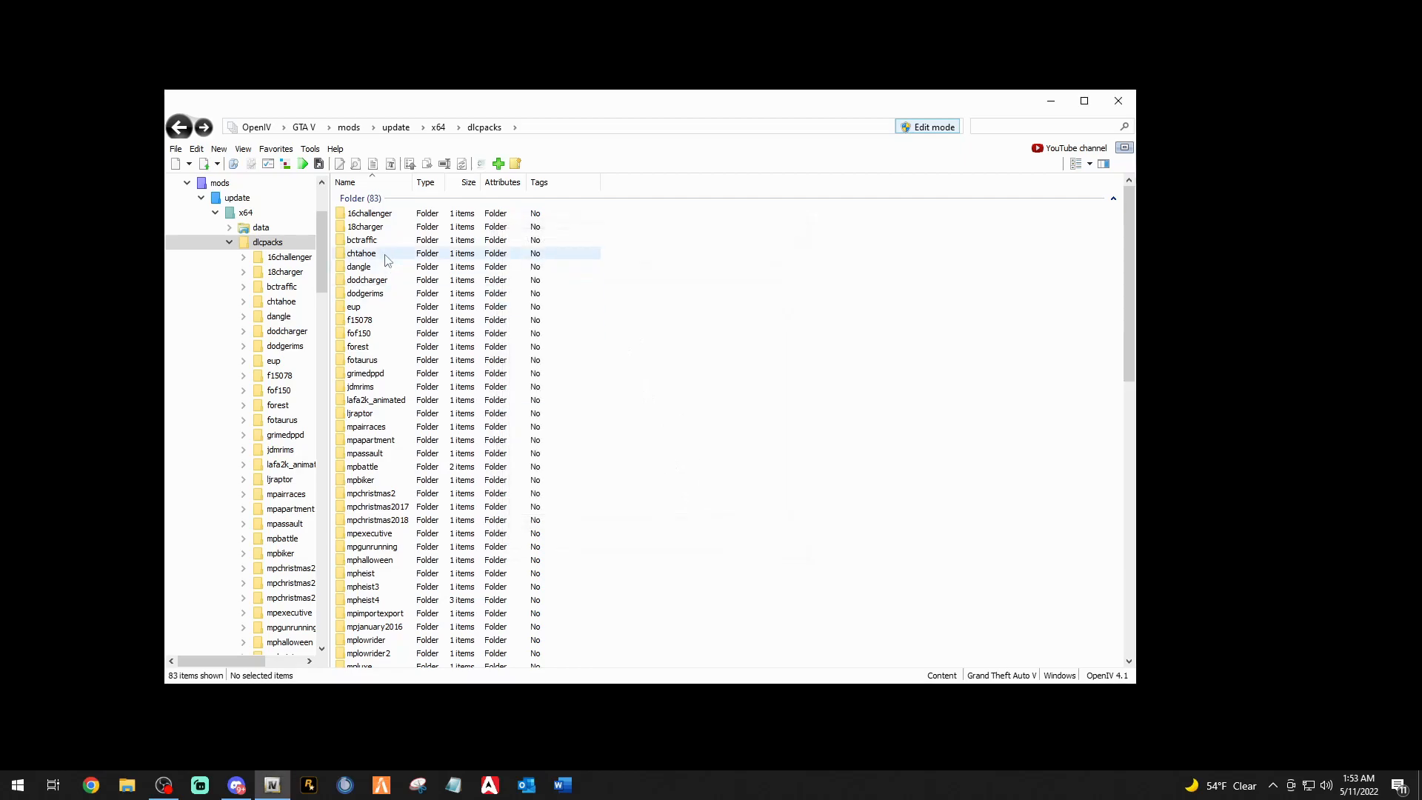
Look through the saved favorites and go to the DLC Packs favorite.
click(275, 149)
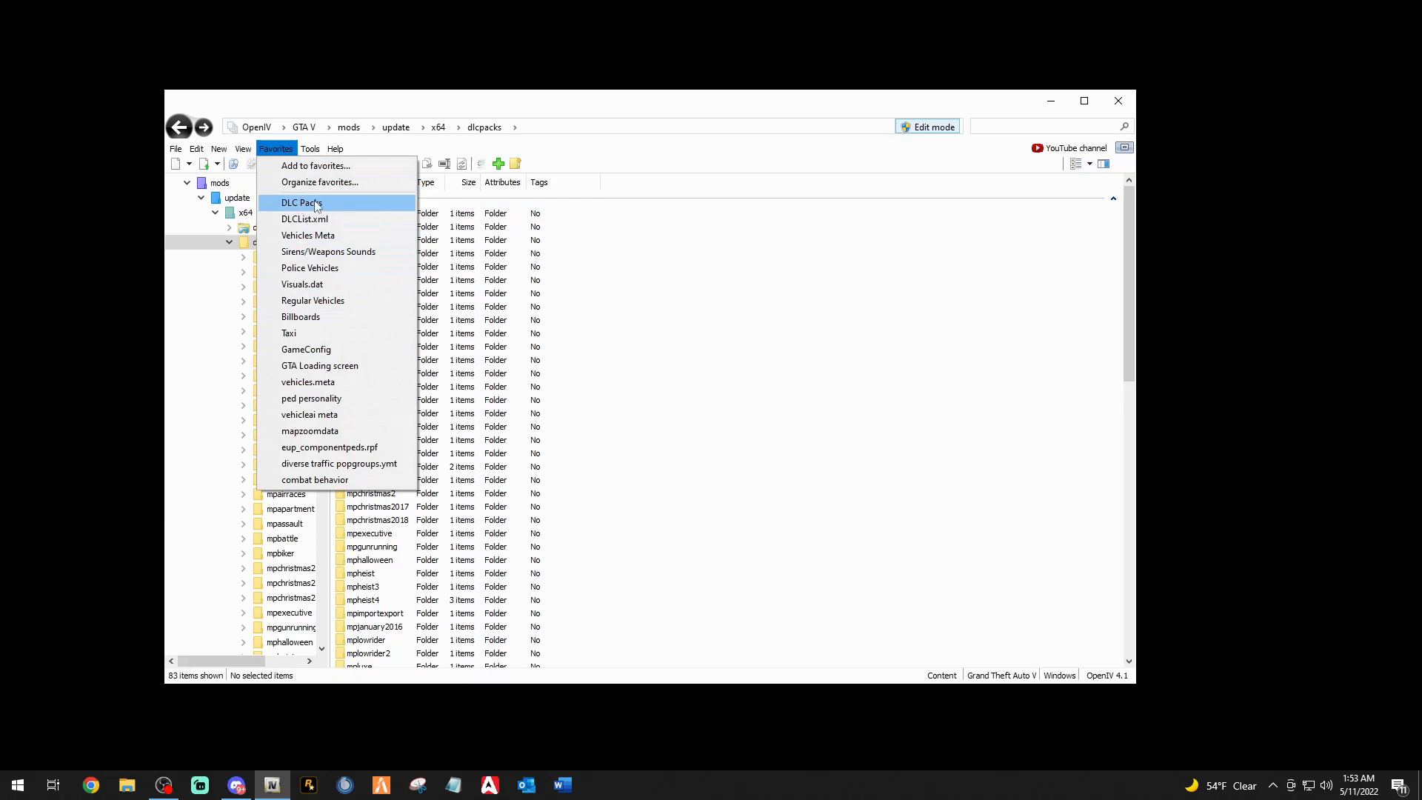
click(580, 151)
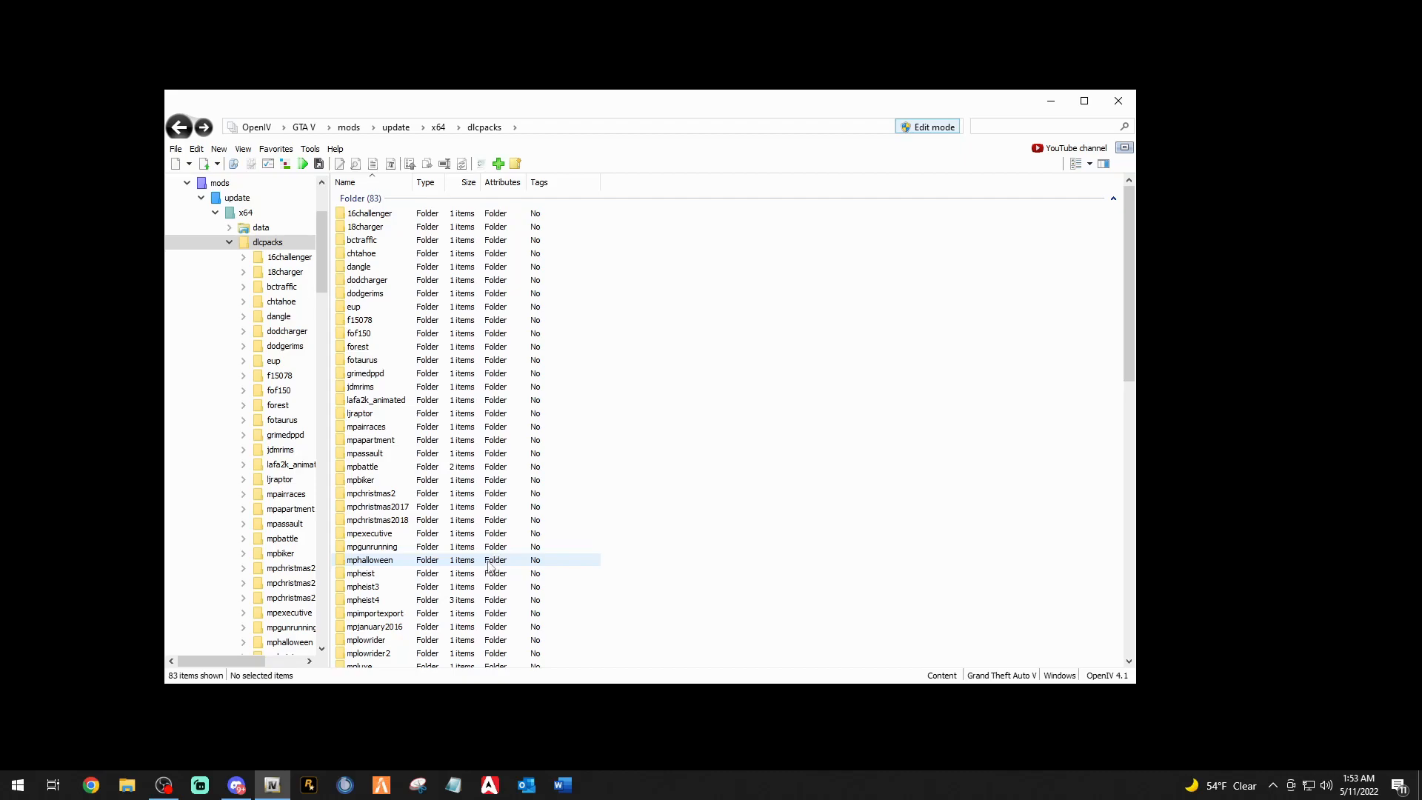
click(279, 150)
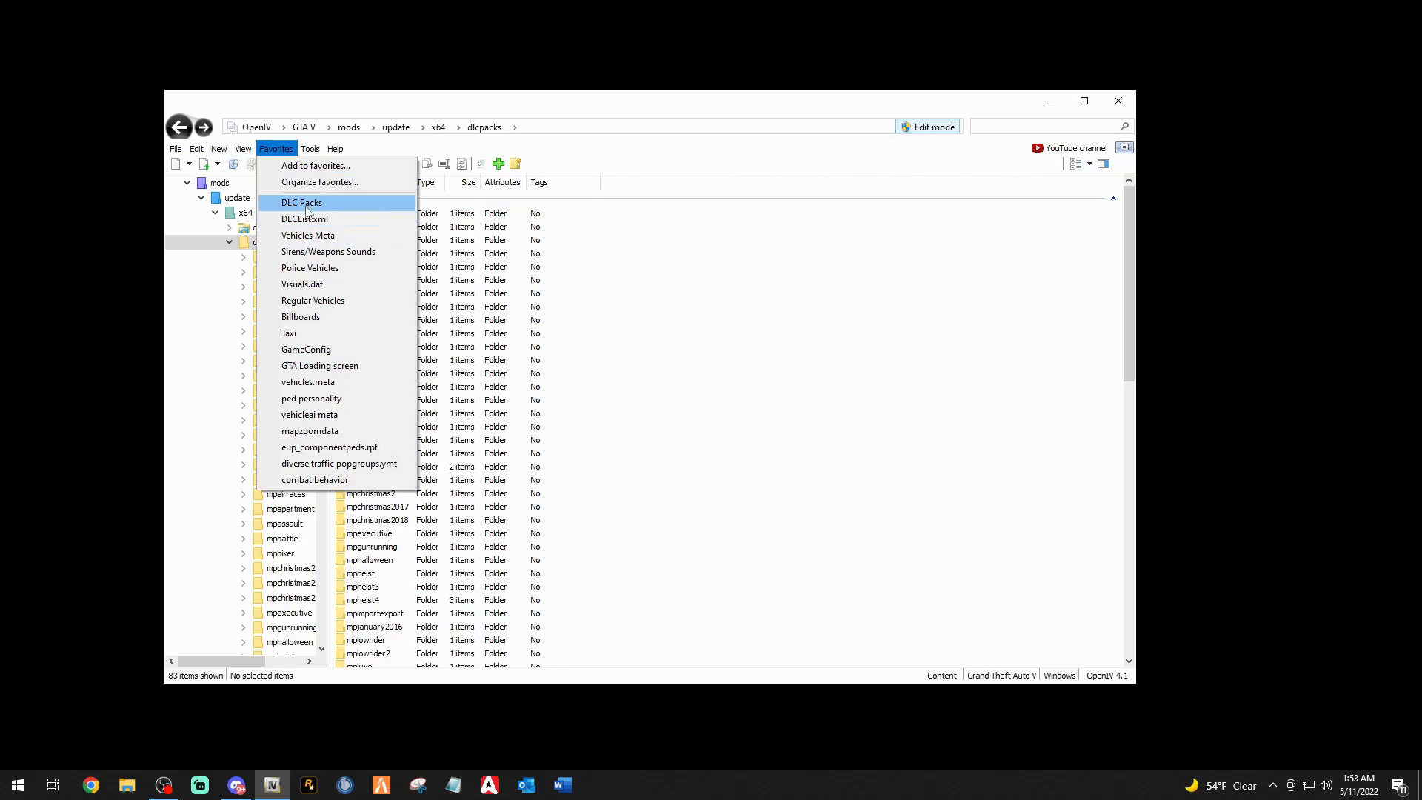
click(279, 150)
click(279, 150)
click(296, 203)
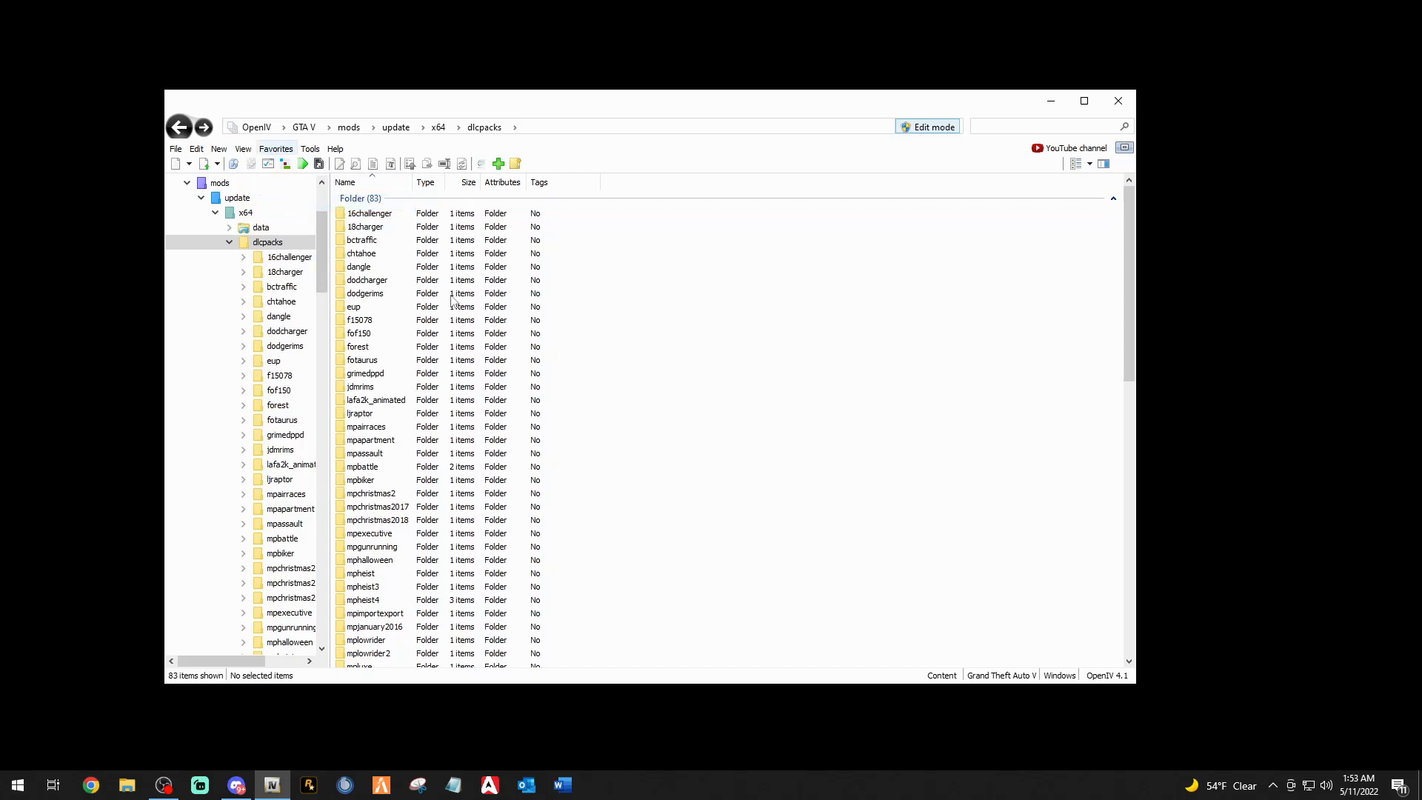
Go to the DLCList.xml favorite and point out visualsettings.dat, gameconfig.xml and dlclist.xml in its data folder.
click(279, 150)
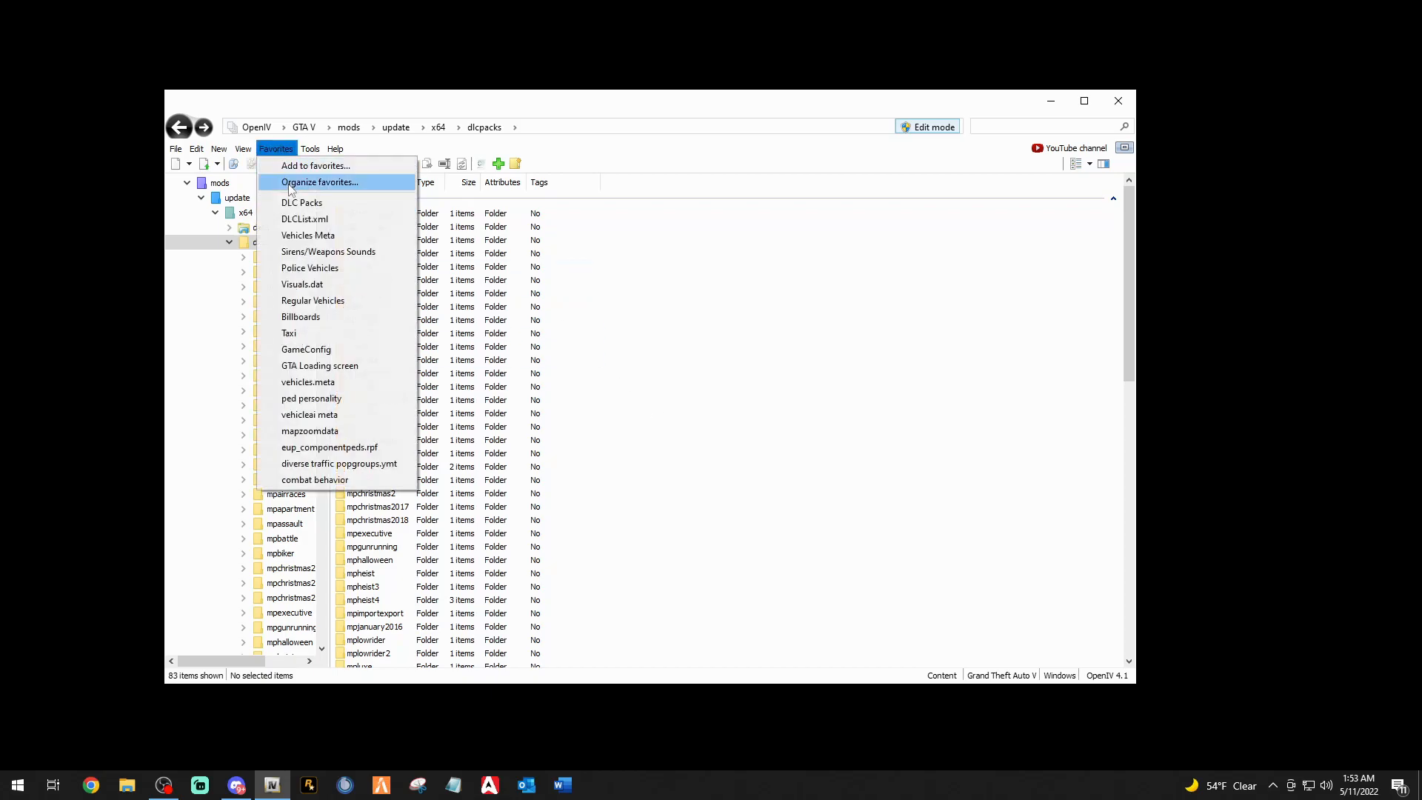
click(292, 221)
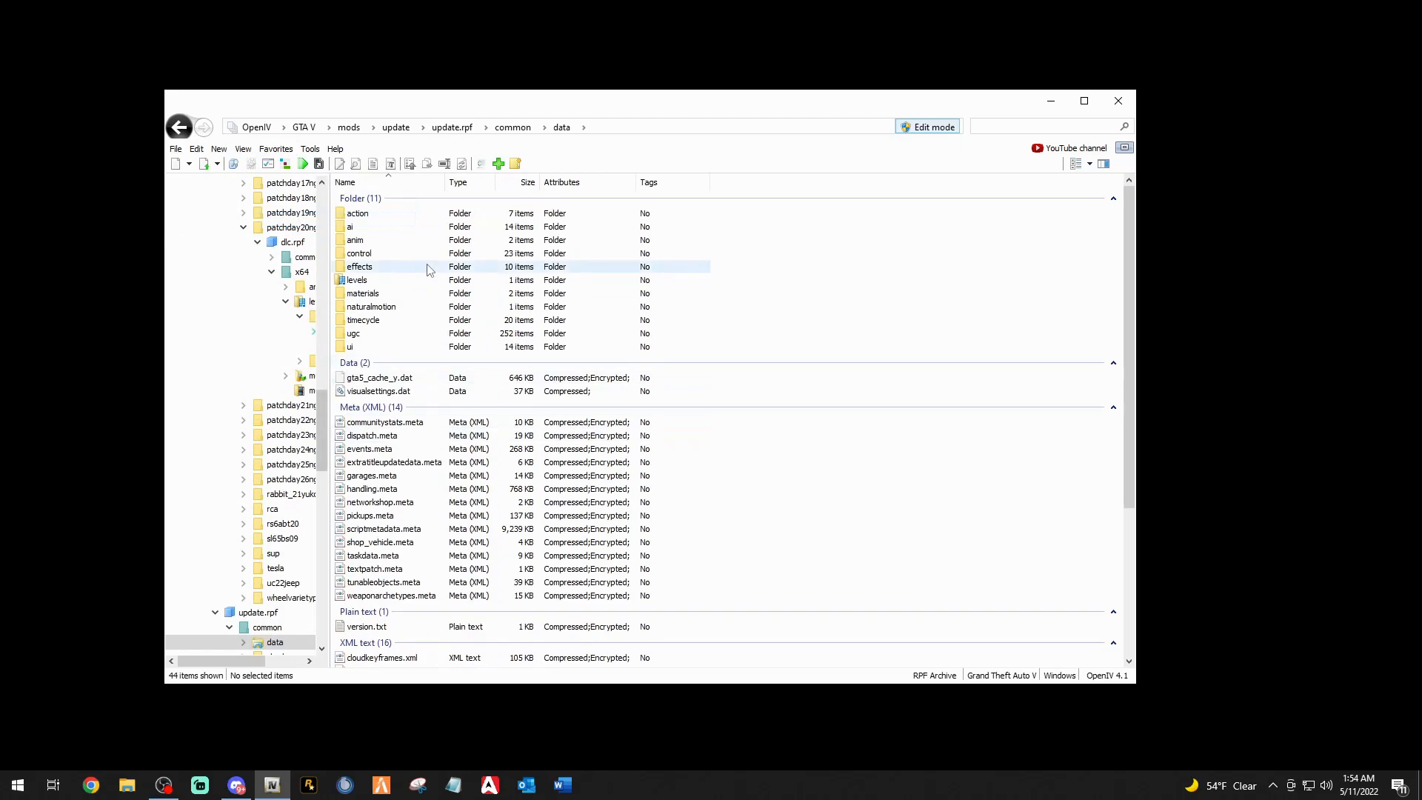
click(367, 393)
scroll(370, 415, down, 3)
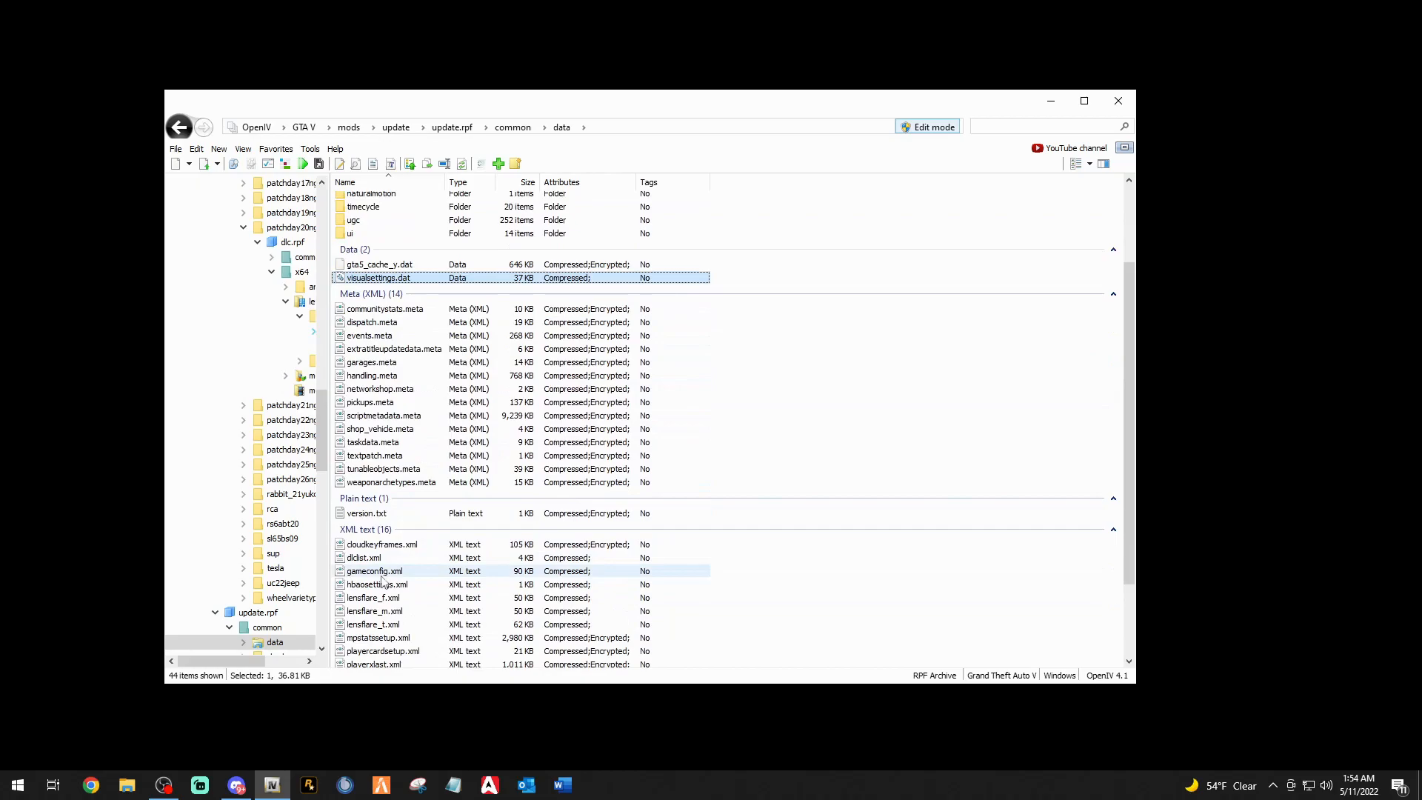
click(381, 572)
scroll(415, 604, down, 2)
key(Up)
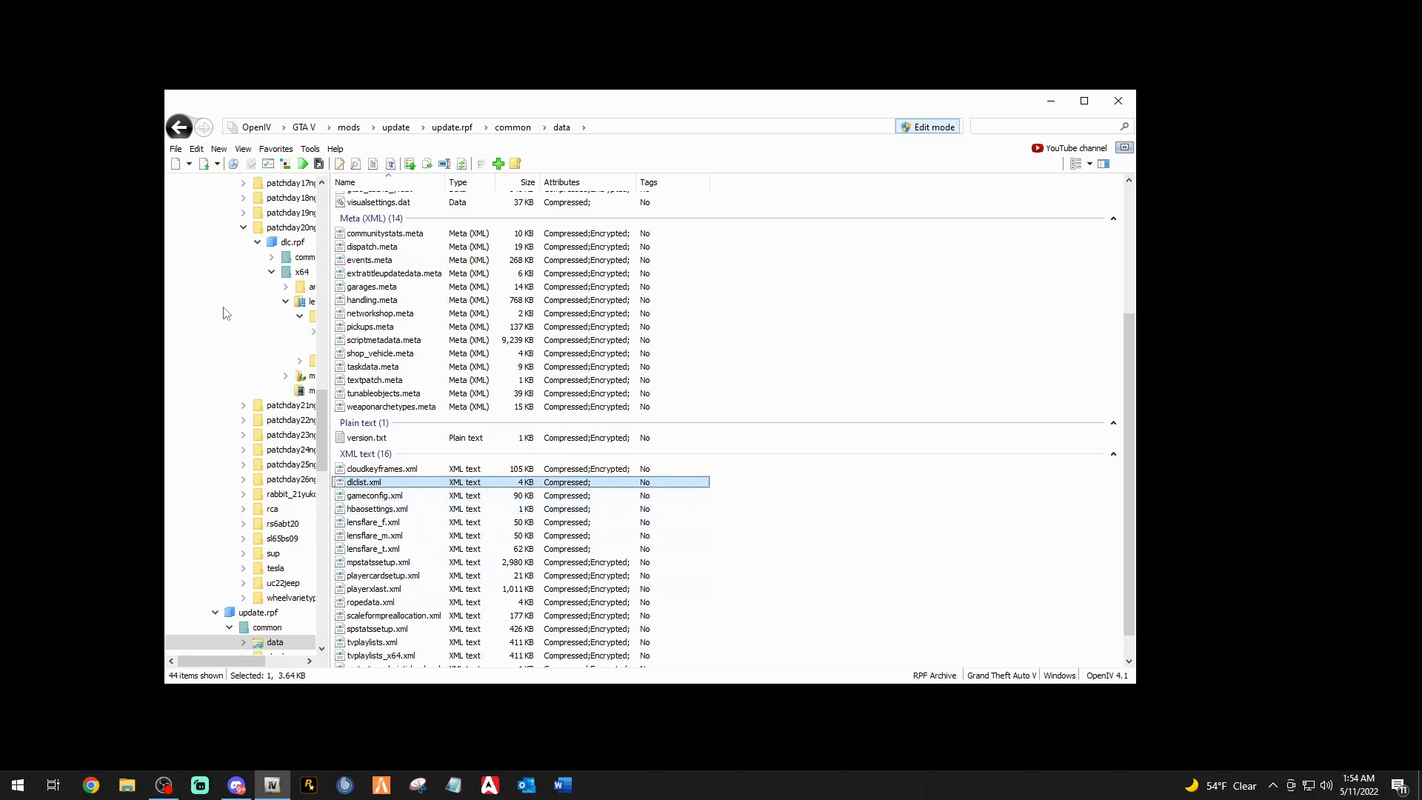
Go from the mods folder through update, update.rpf and common to the data folder, down to its XML files.
scroll(226, 316, up, 3)
scroll(226, 316, up, 15)
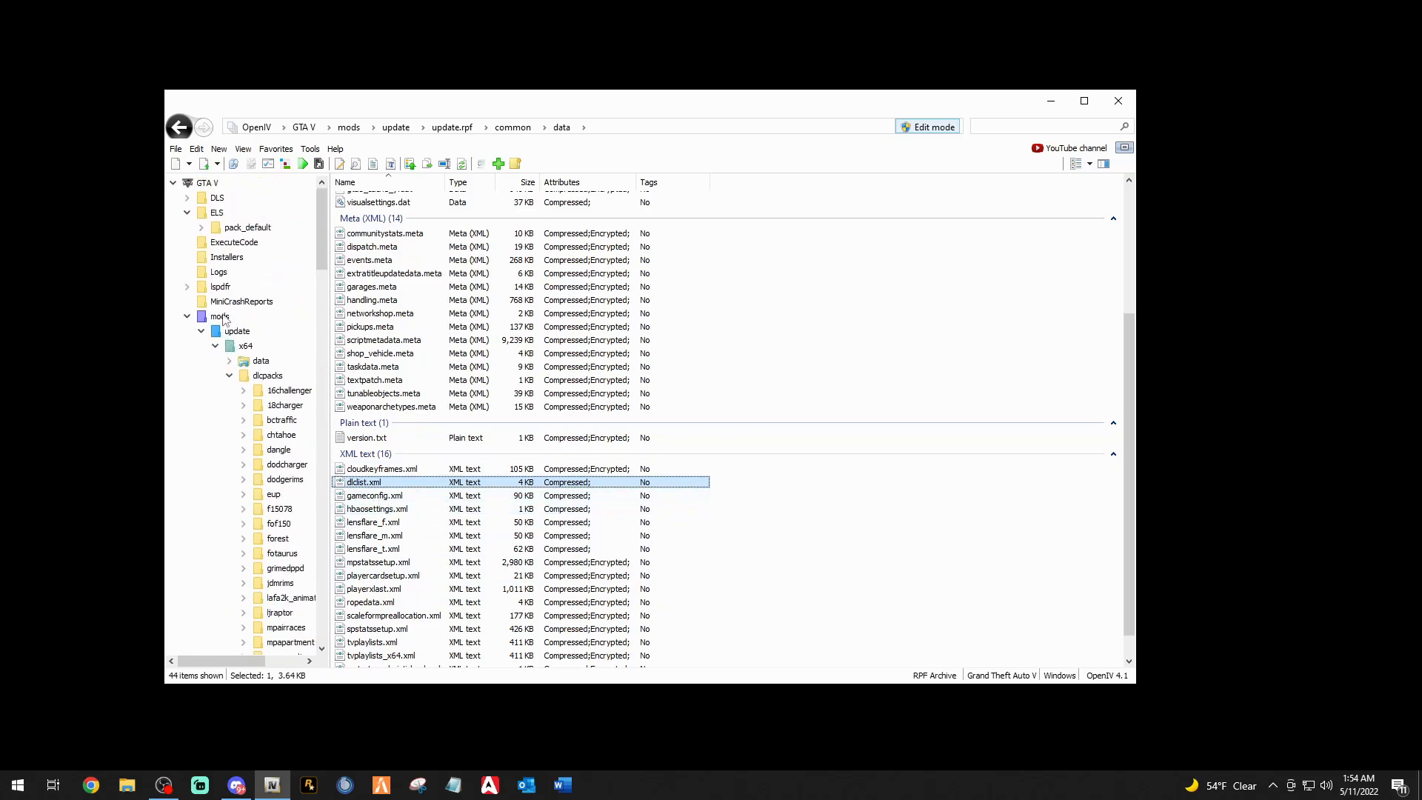
click(220, 316)
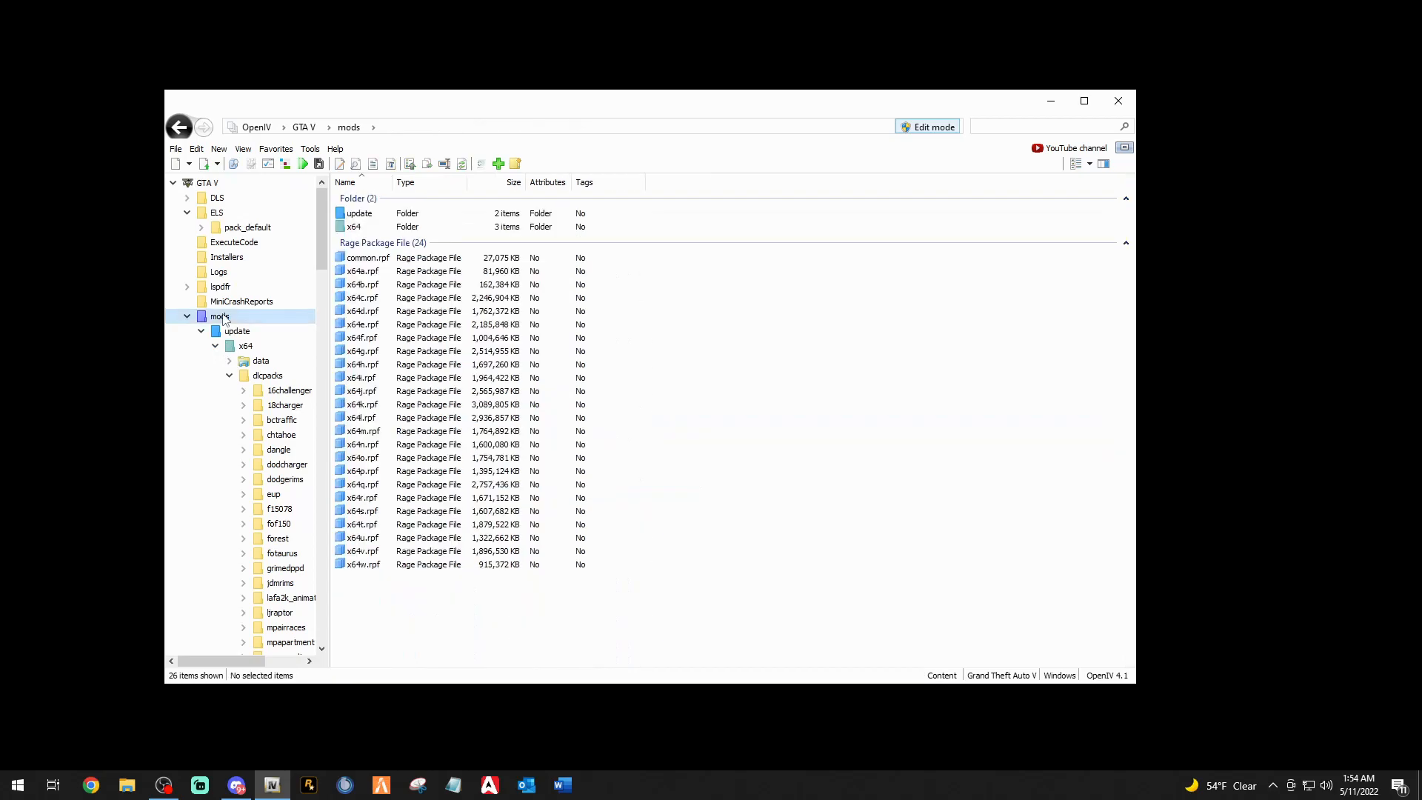
double_click(362, 215)
double_click(373, 248)
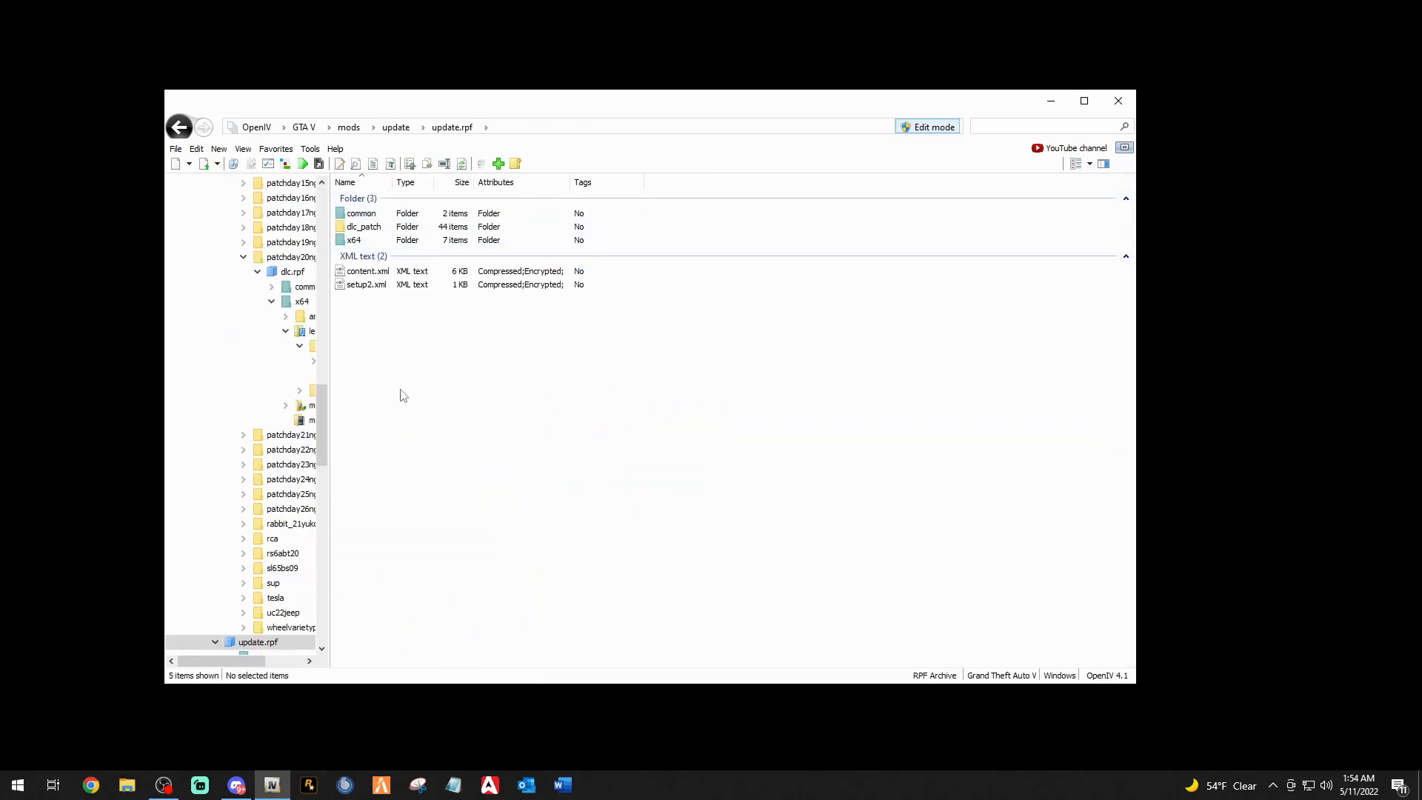
click(377, 214)
double_click(376, 215)
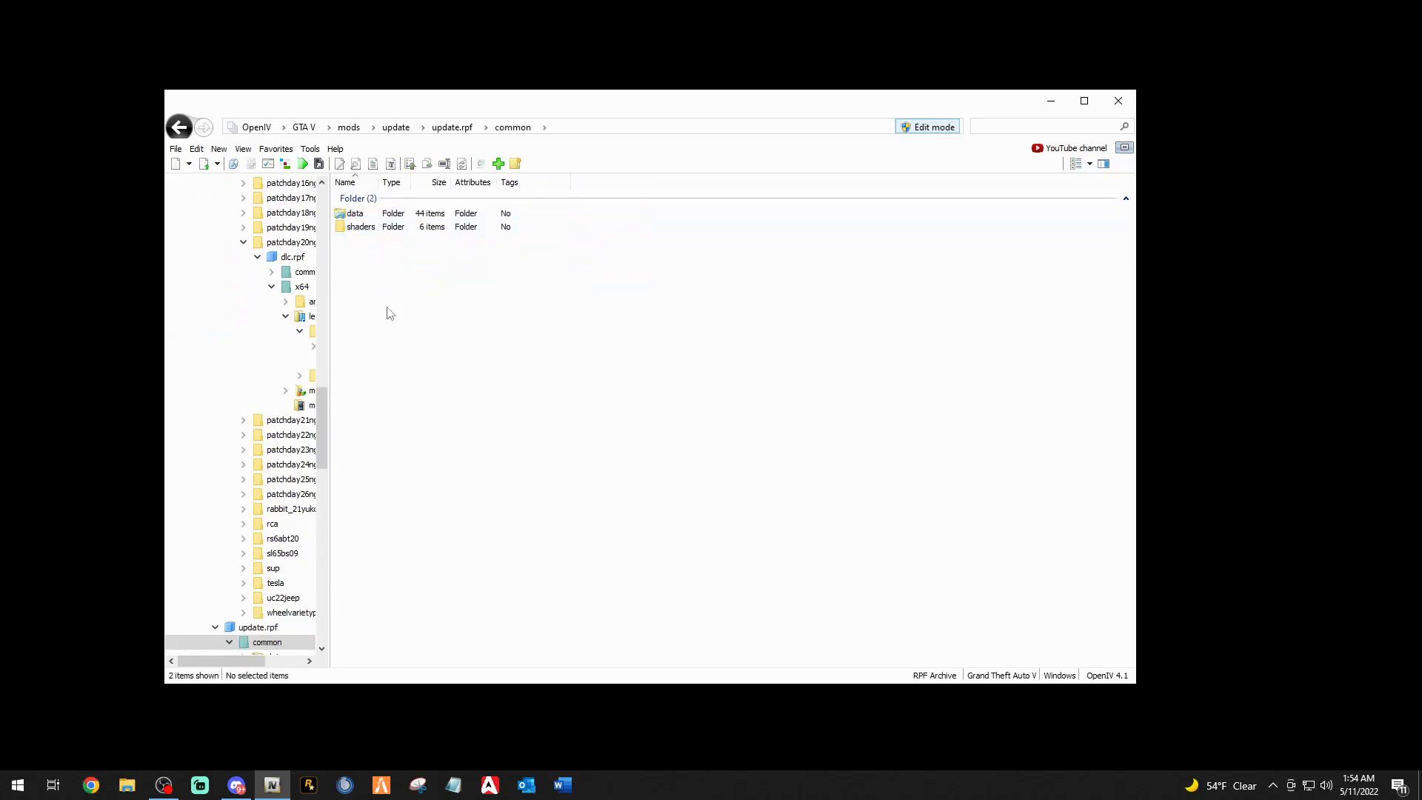
double_click(360, 213)
scroll(415, 443, down, 5)
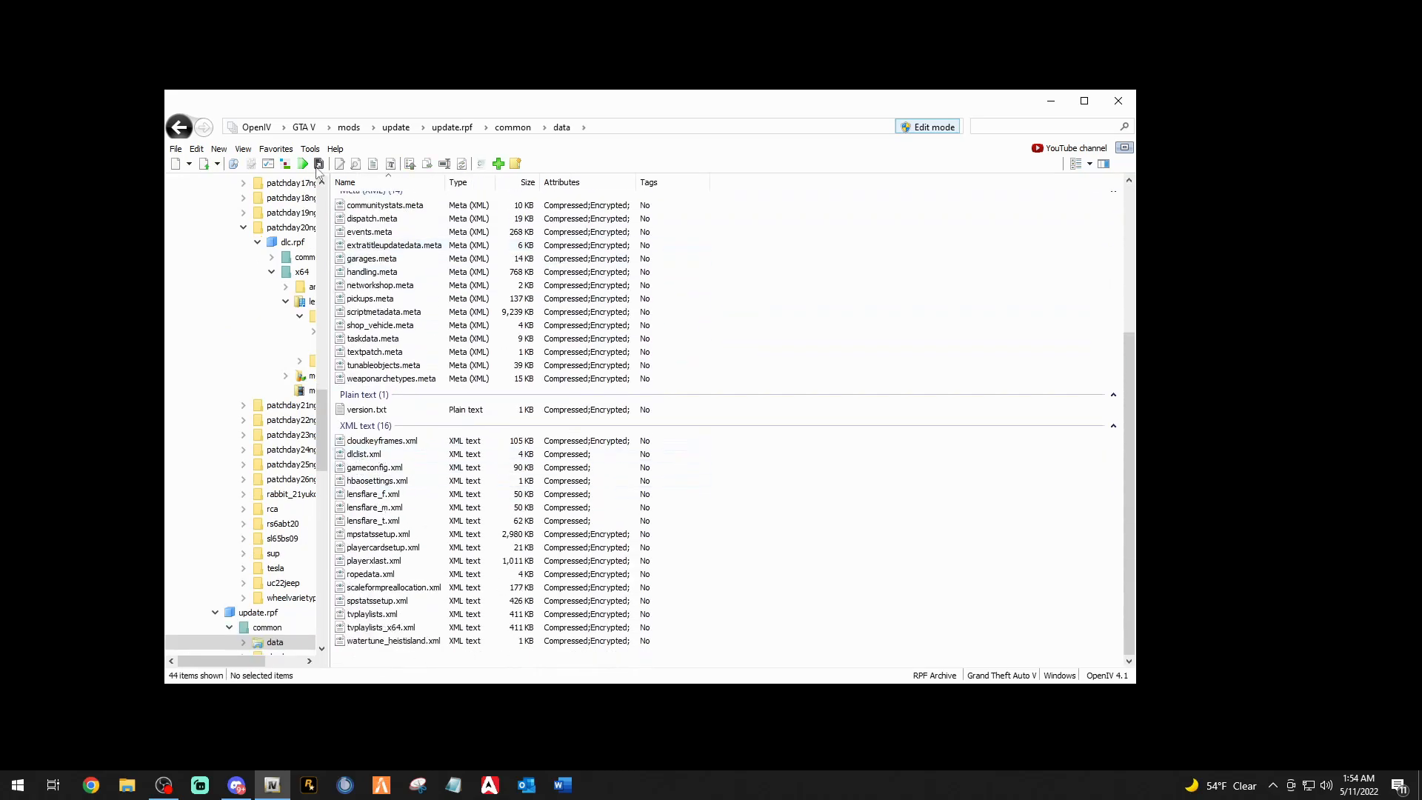
Start adding the update.rpf data folder as a favorite, and cancel without saving it.
click(276, 149)
click(300, 168)
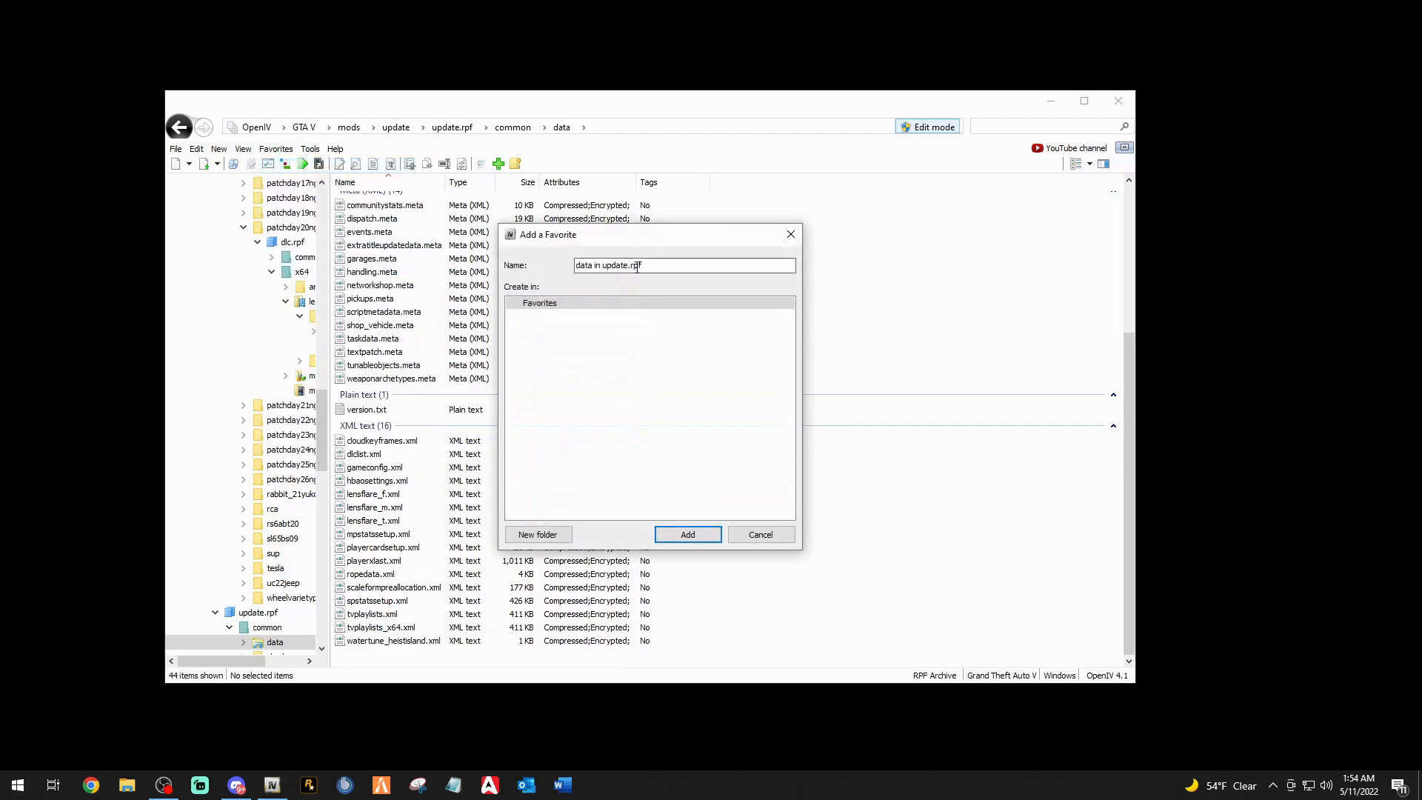
click(760, 534)
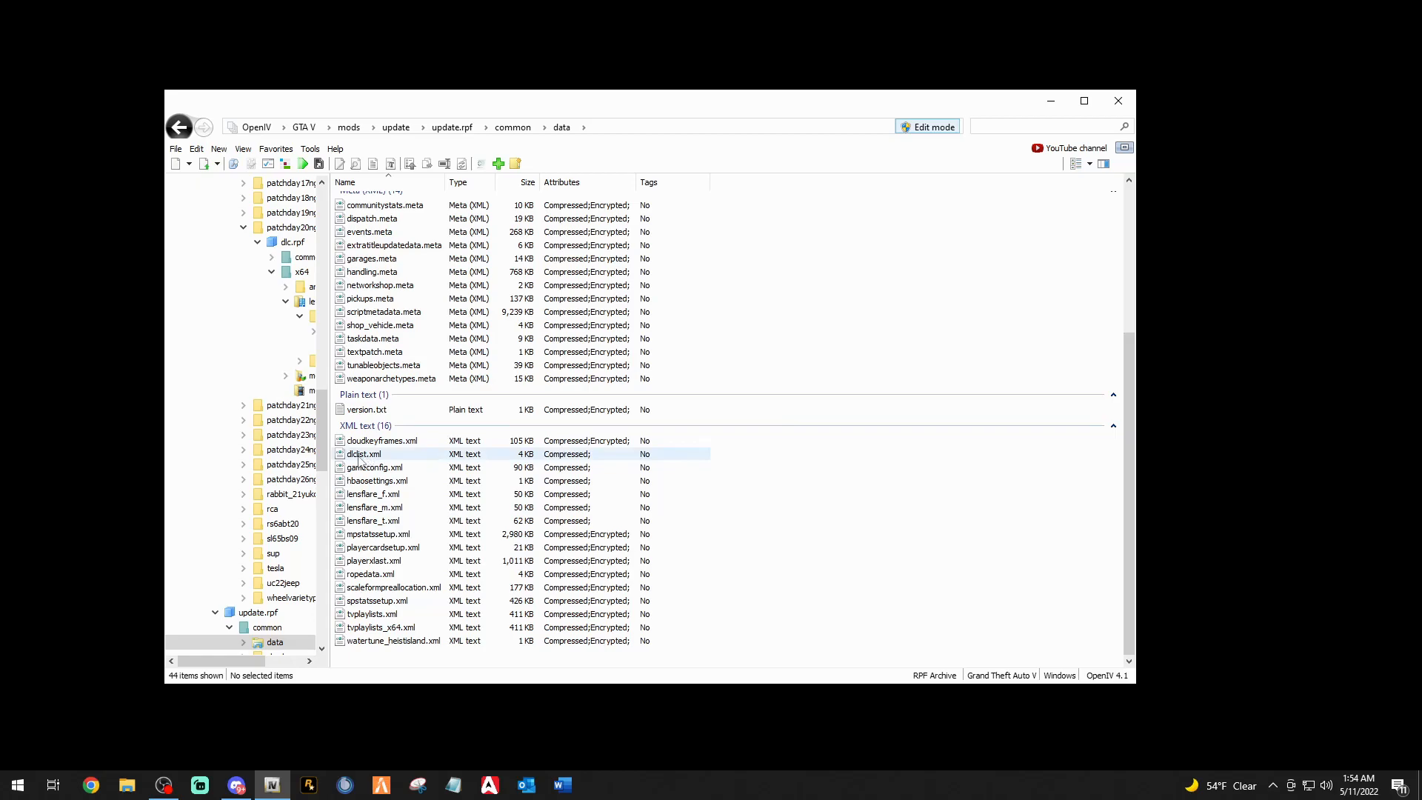
Open dlclist.xml in the text editor, review its dlcpacks entries down to the end, and close it without saving.
right_click(359, 456)
click(398, 481)
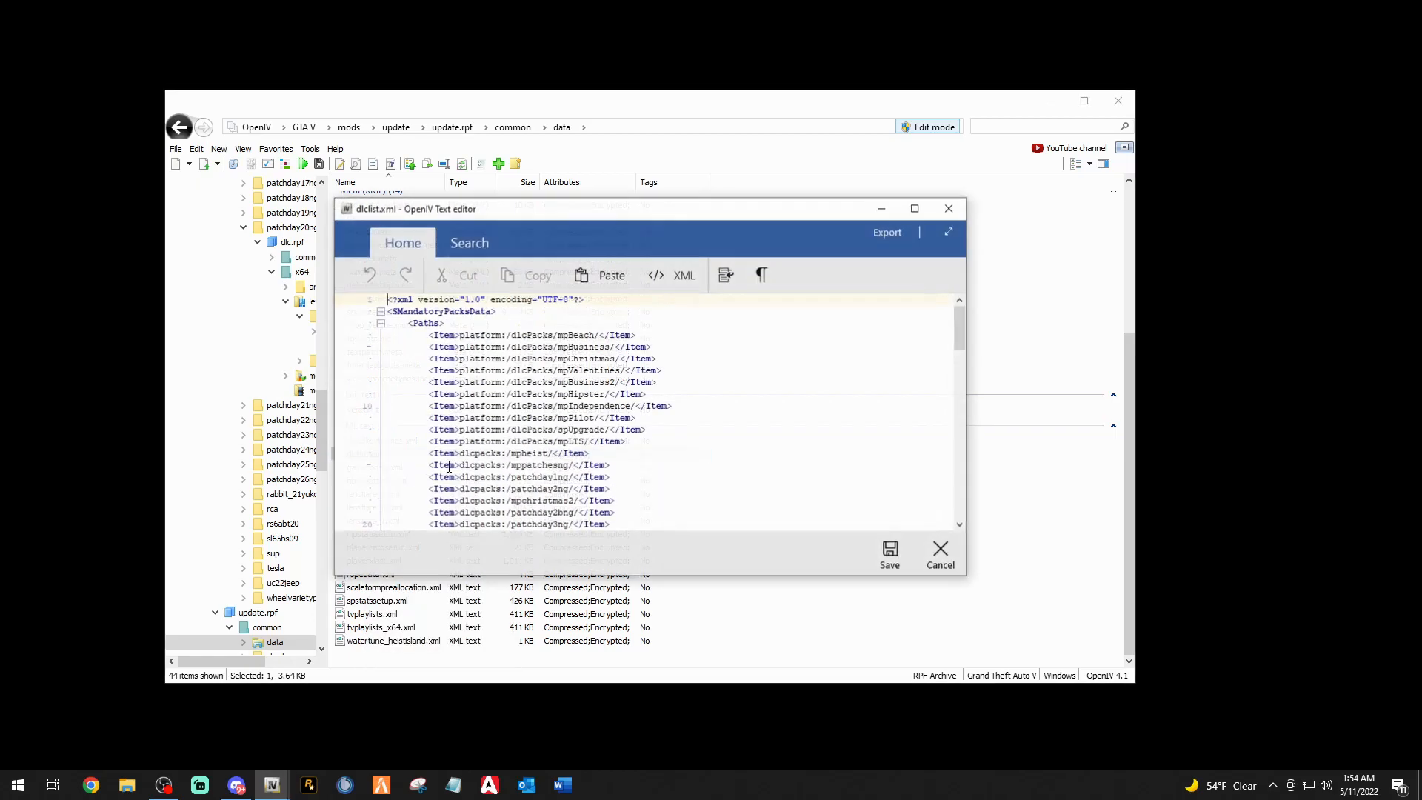
scroll(433, 419, down, 20)
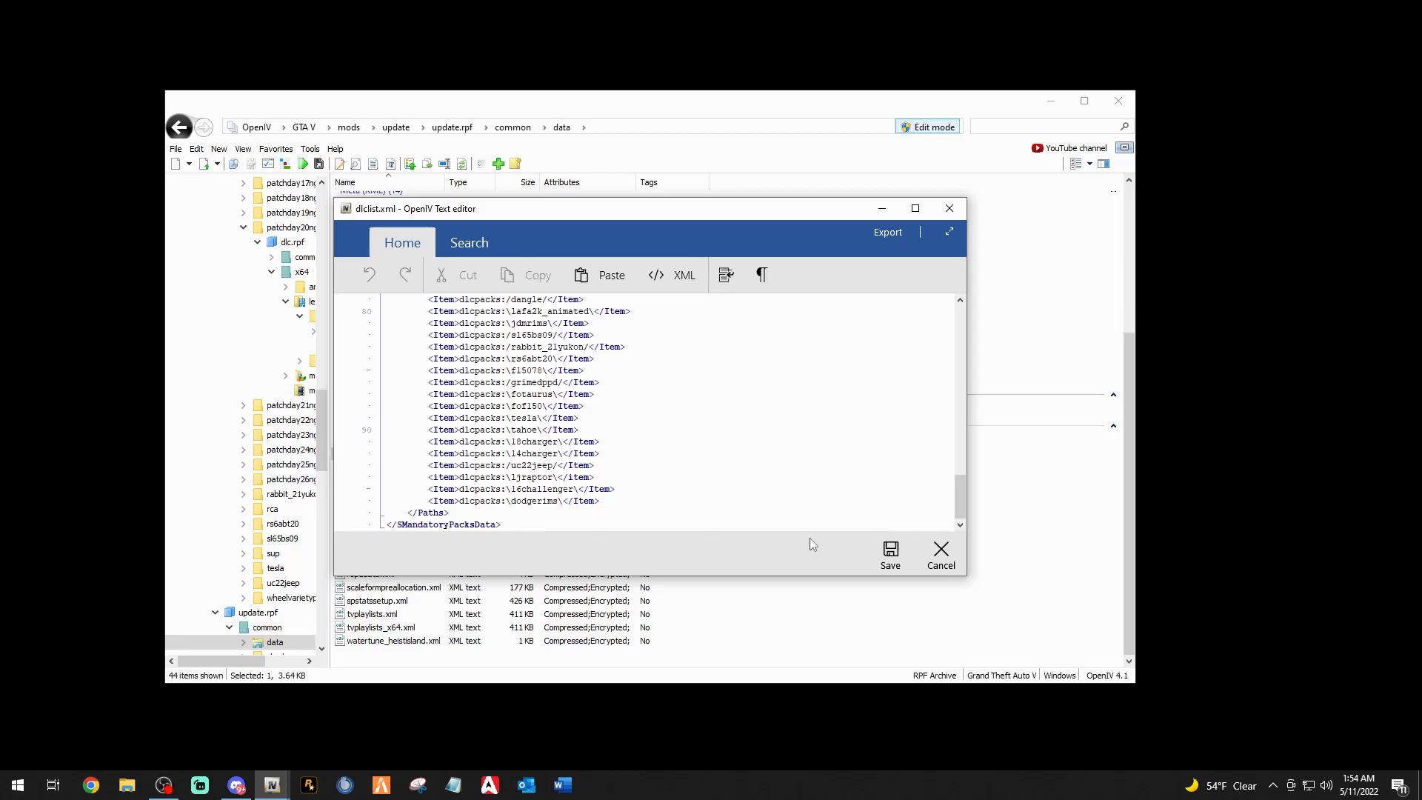
click(940, 554)
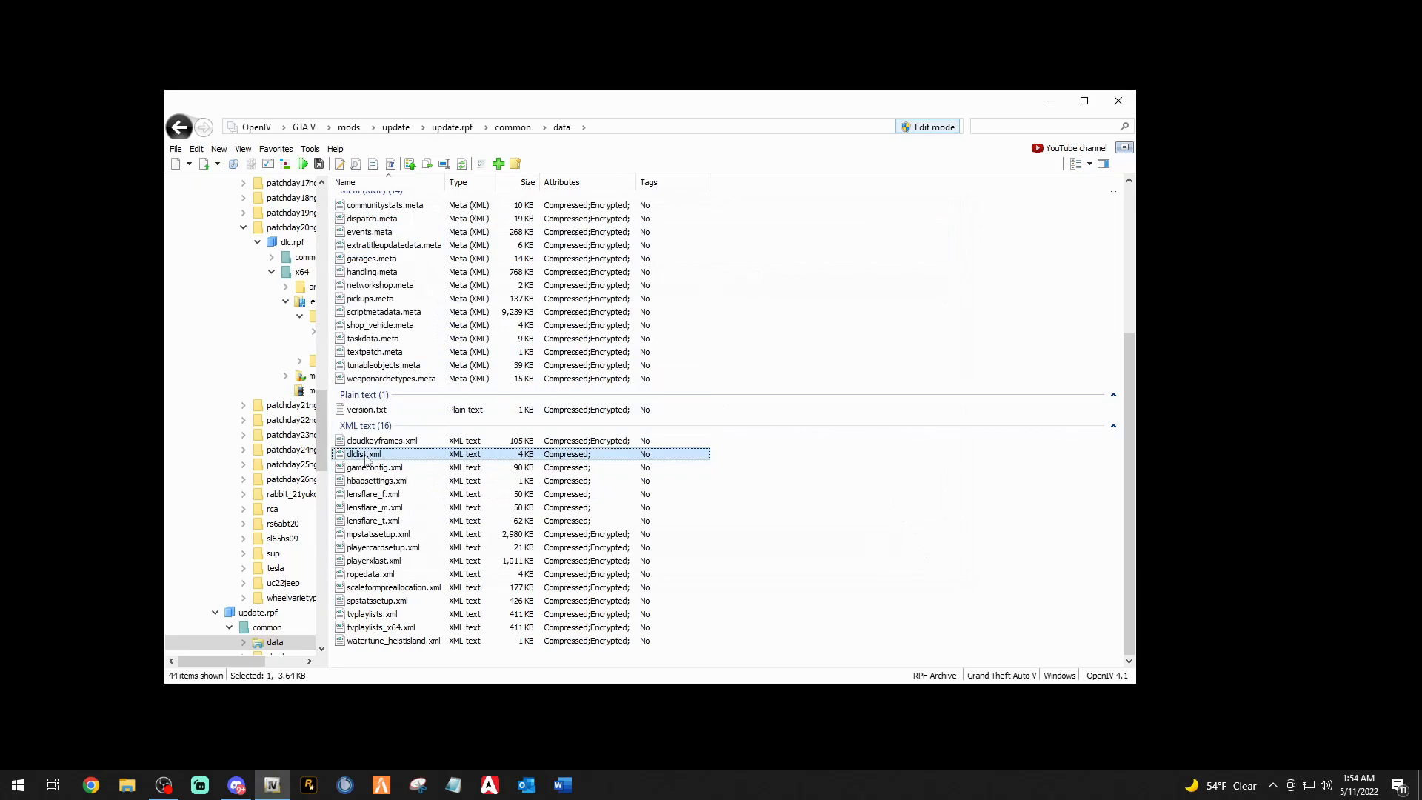
Return to the mods folder, and collapse and re-expand it in the folder tree.
scroll(364, 444, up, 5)
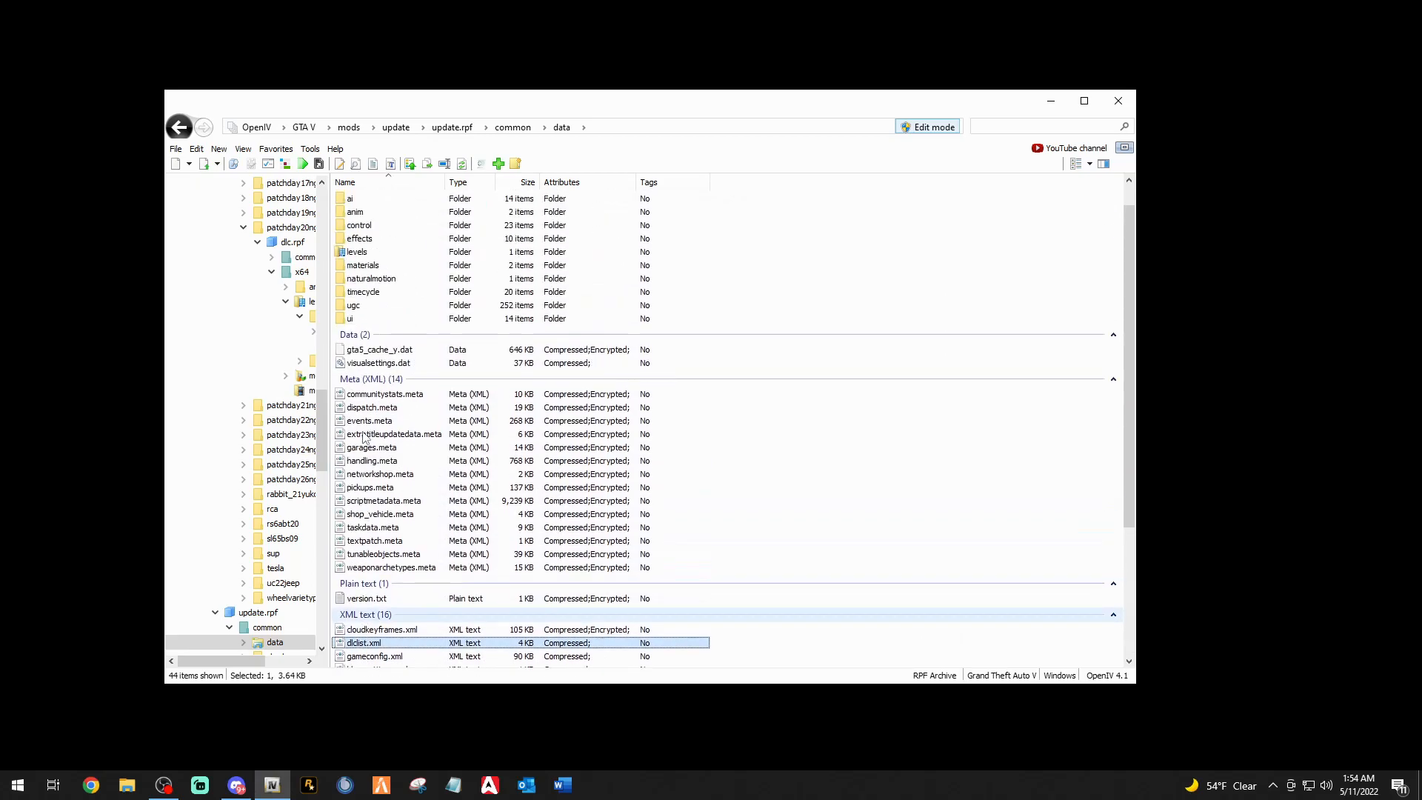
scroll(365, 437, up, 1)
scroll(214, 262, up, 10)
scroll(215, 262, up, 10)
click(221, 317)
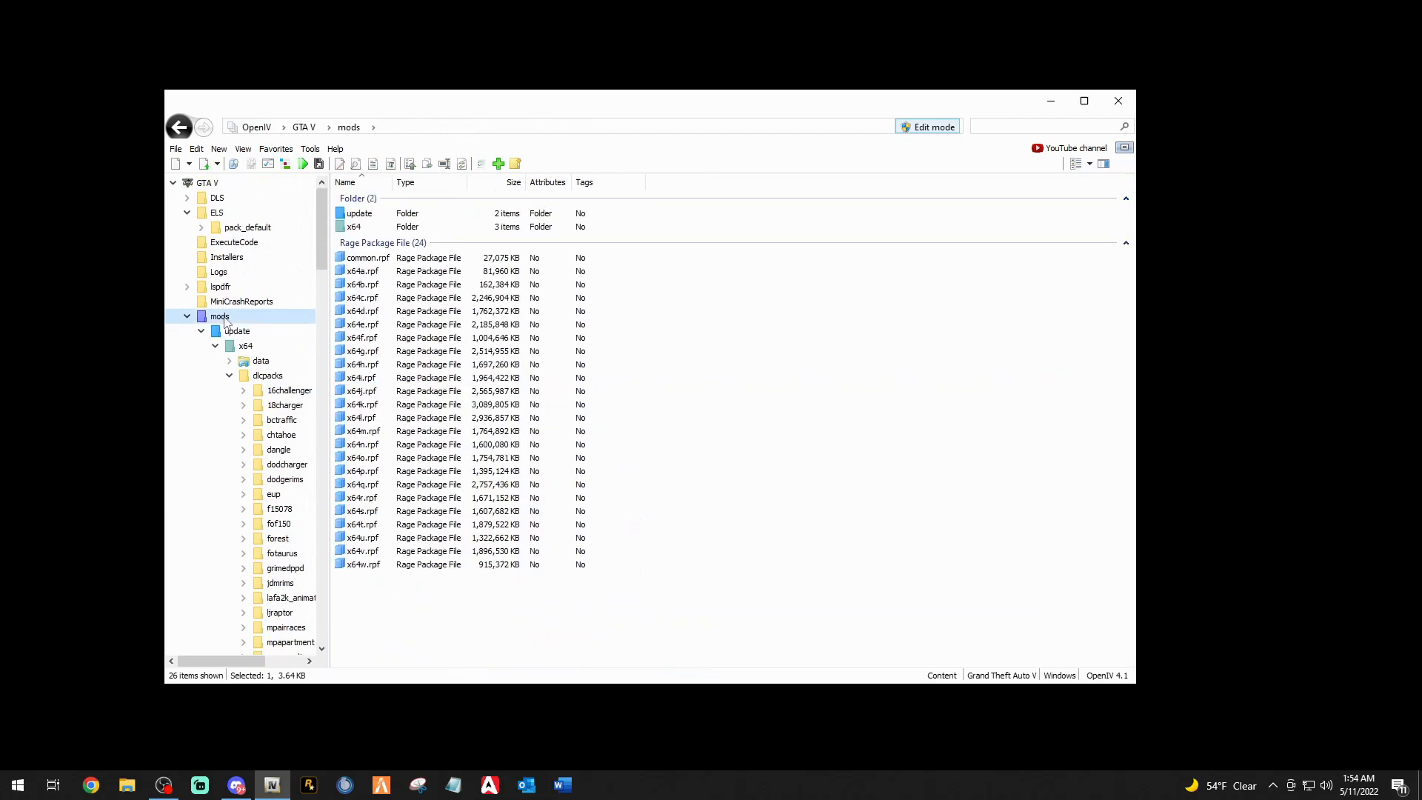
double_click(220, 317)
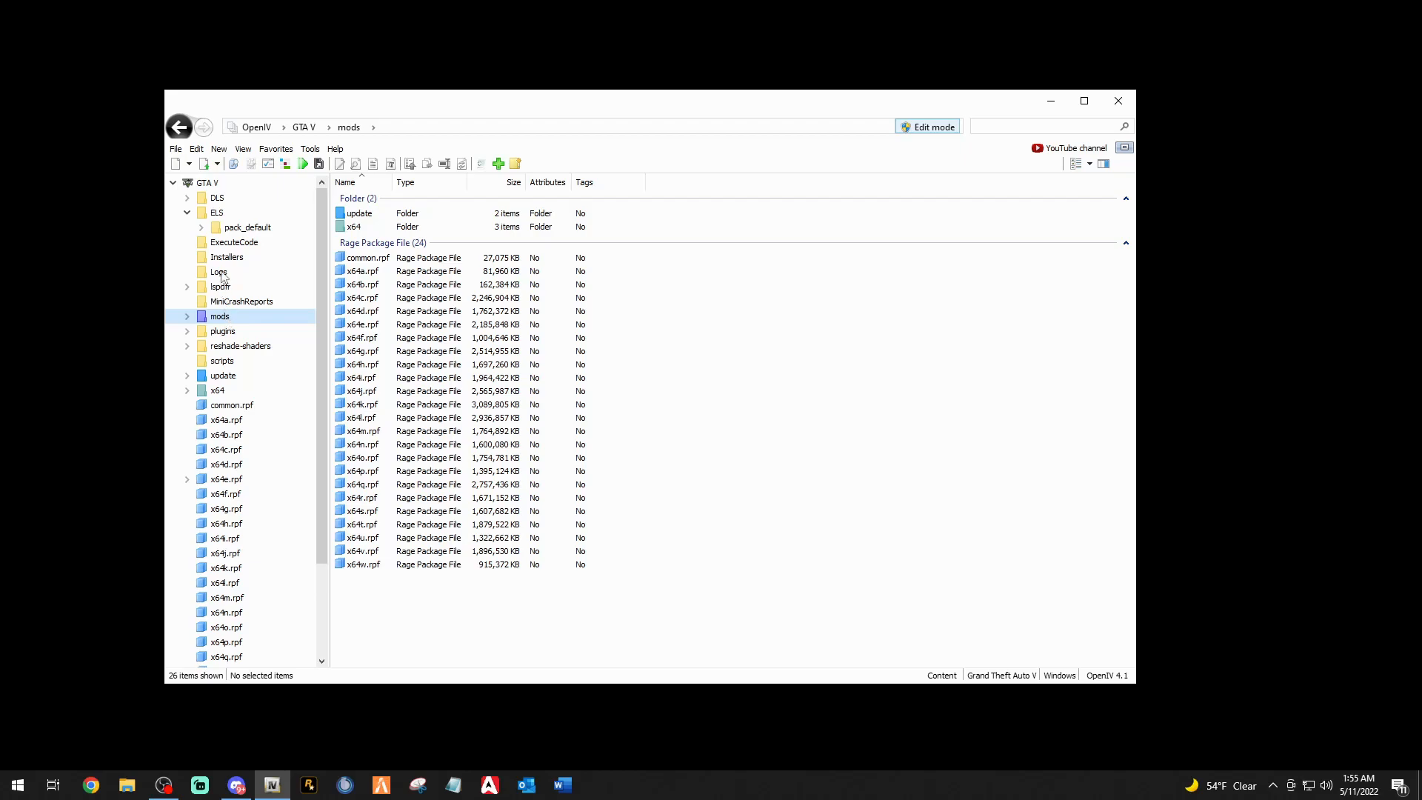
double_click(222, 321)
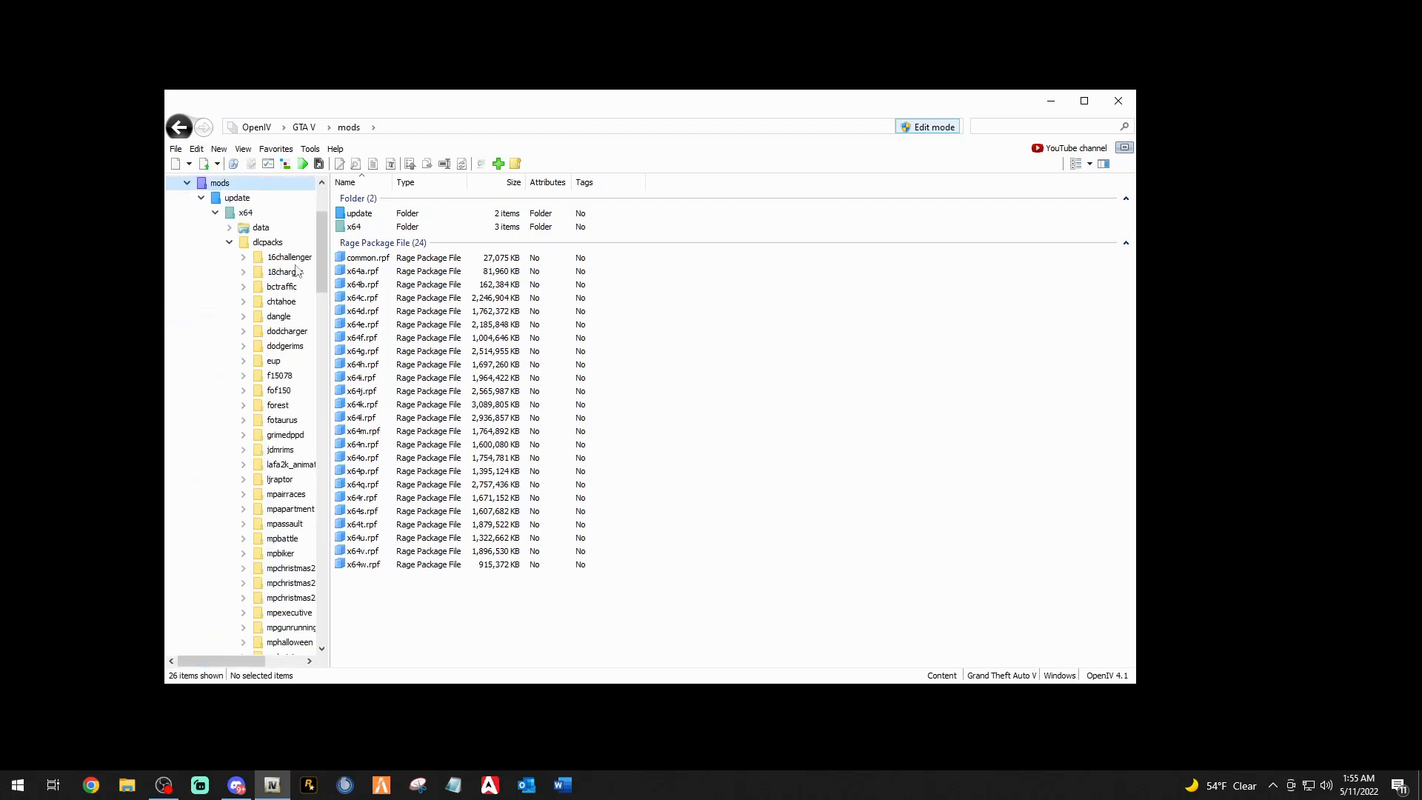
Go to mods/x64/audio/sfx/RESIDENT.rpf and select weapons.awc.
double_click(358, 228)
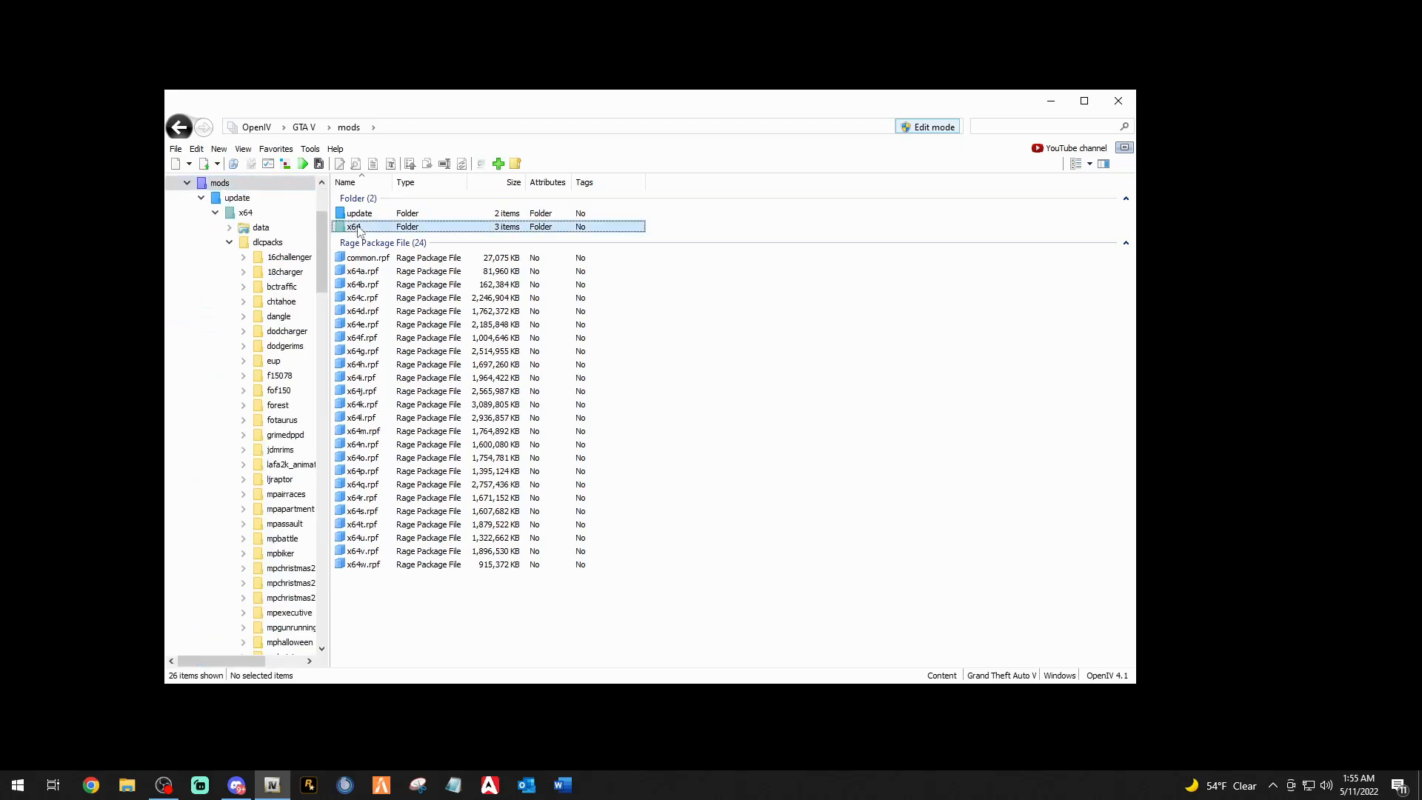
double_click(357, 214)
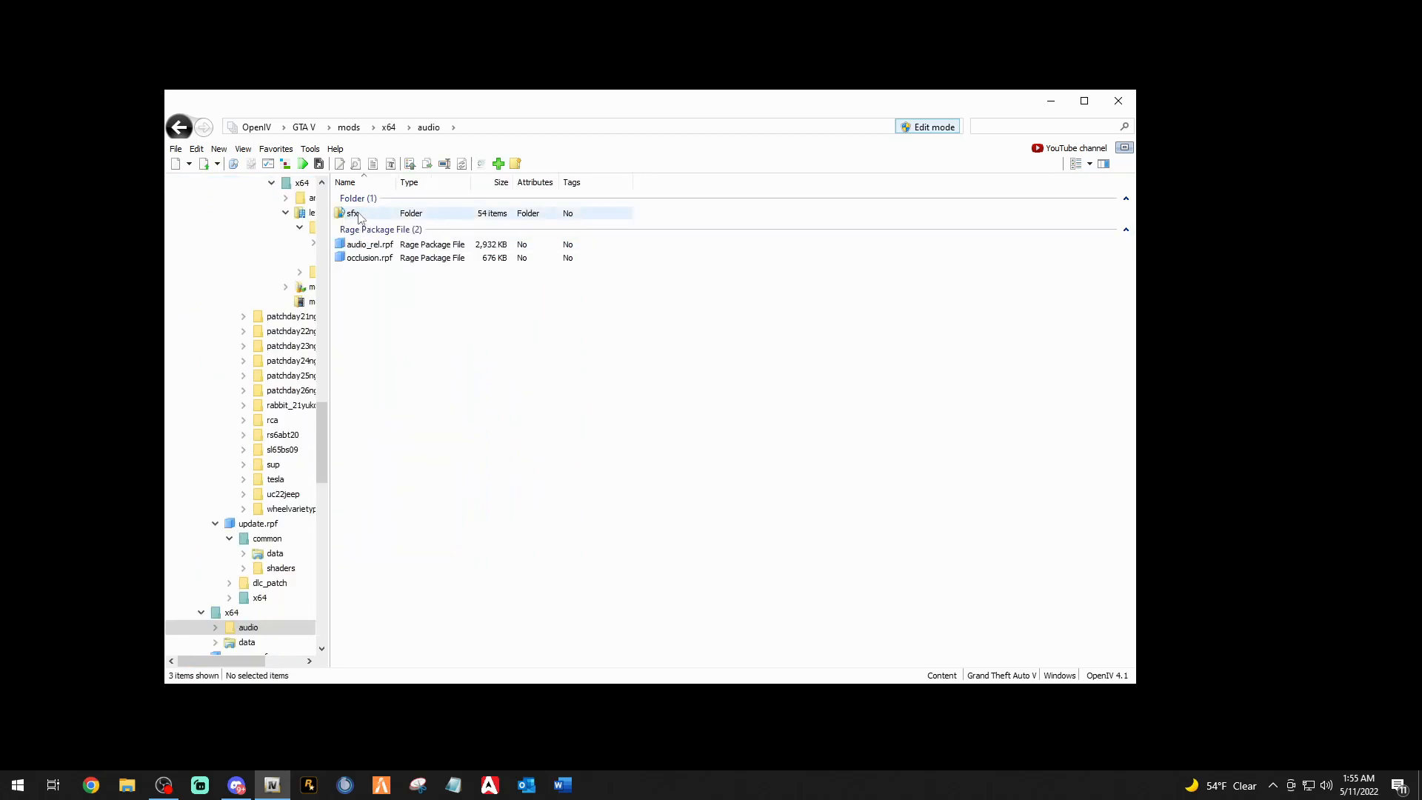
double_click(354, 214)
scroll(390, 371, down, 5)
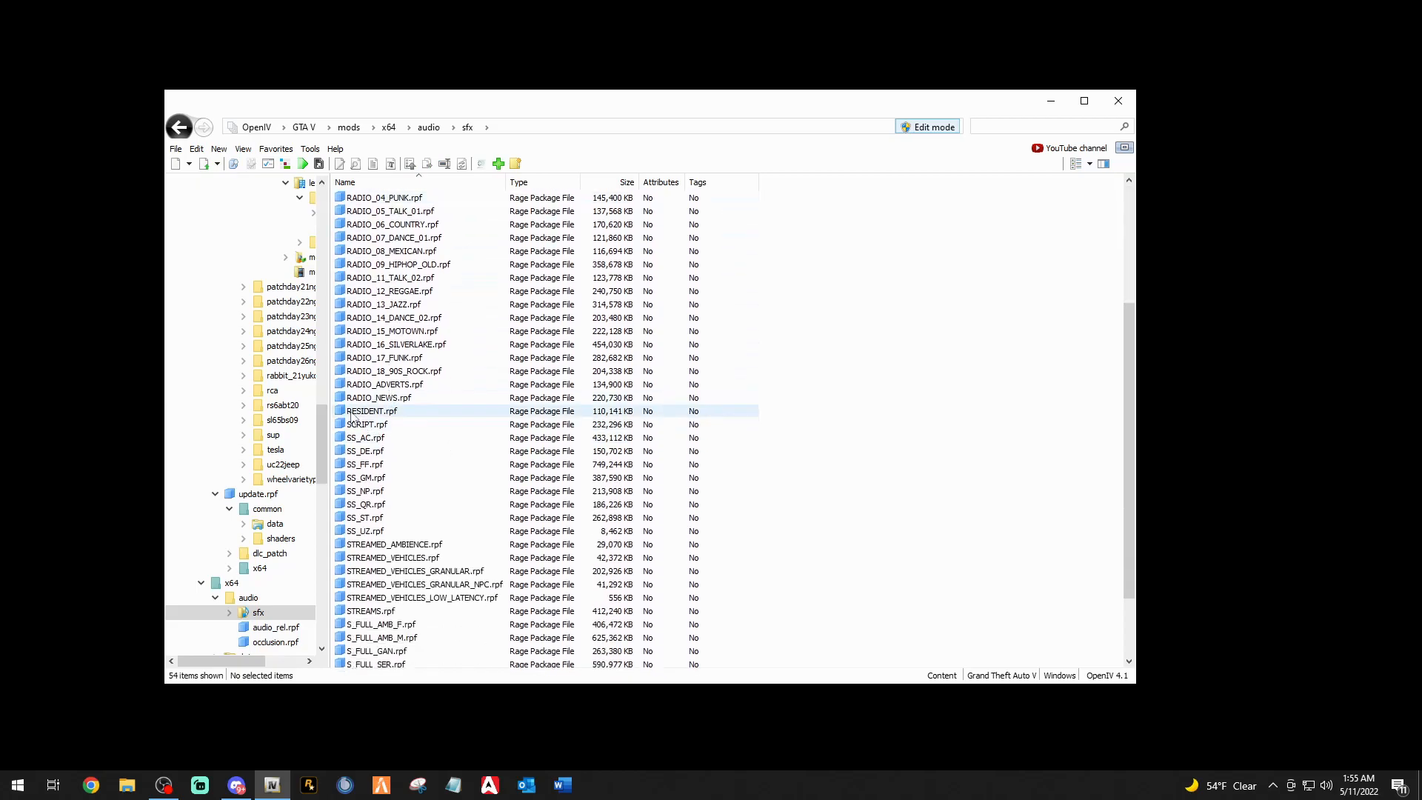
double_click(367, 411)
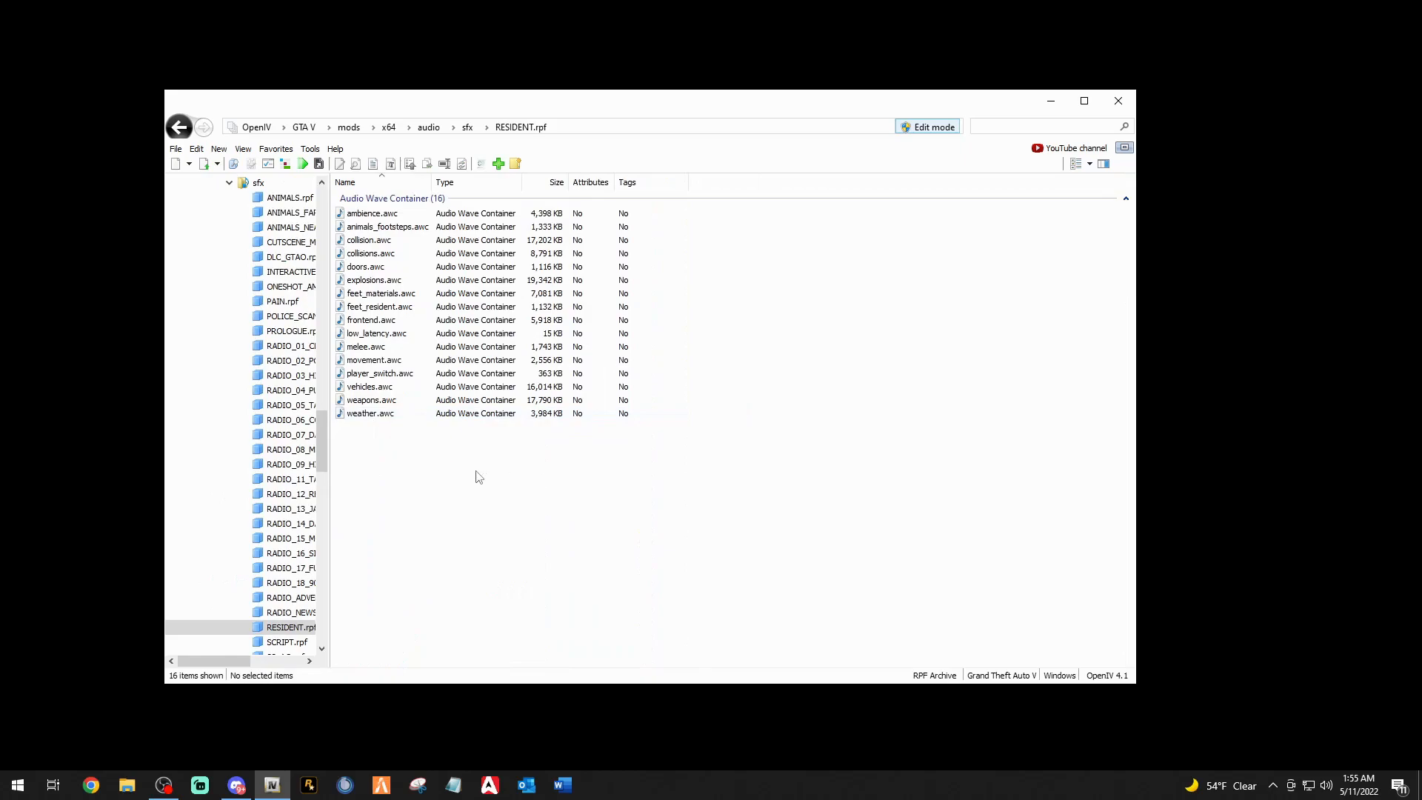
click(370, 400)
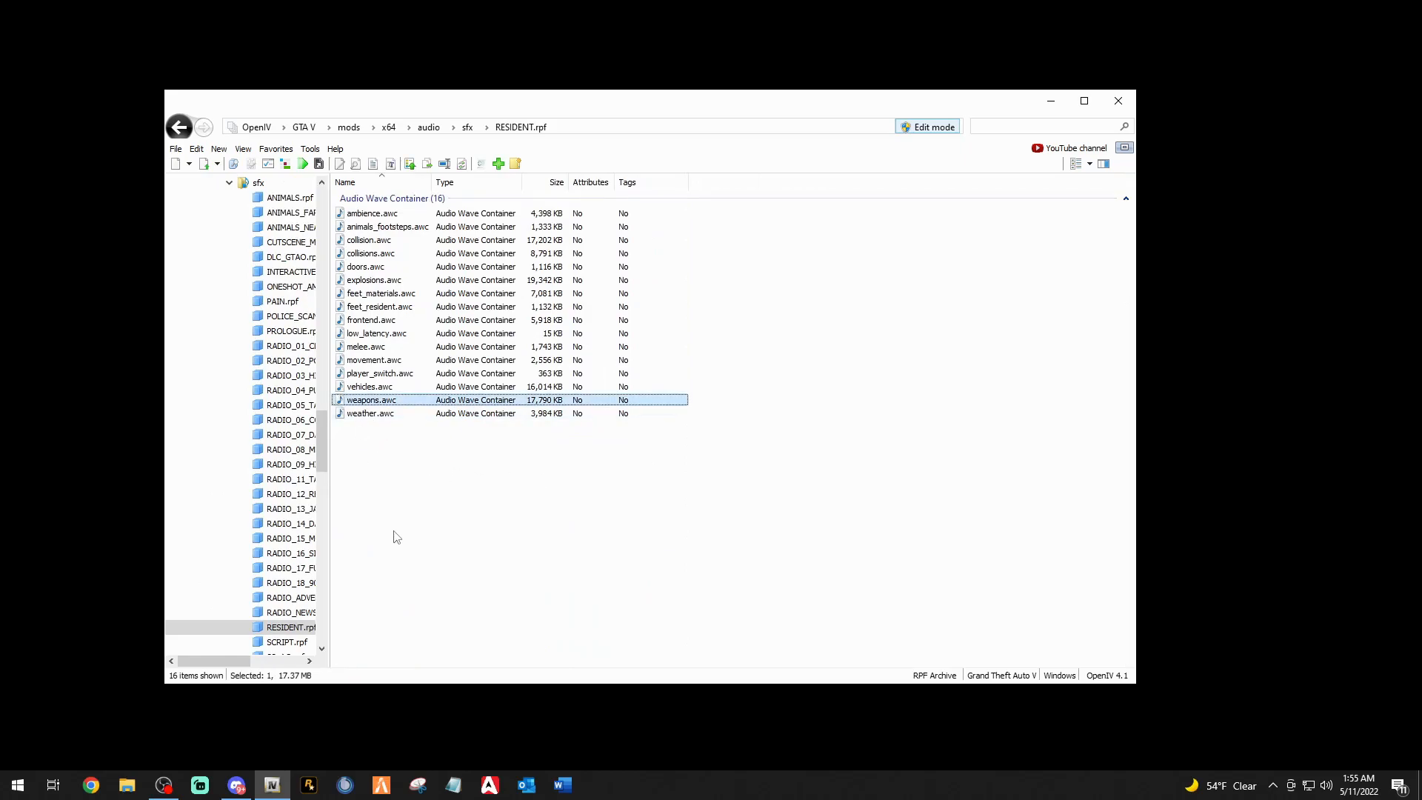
Point out vehicles.awc and weapons.awc in RESIDENT.rpf by selecting each, and clear the selection.
click(363, 388)
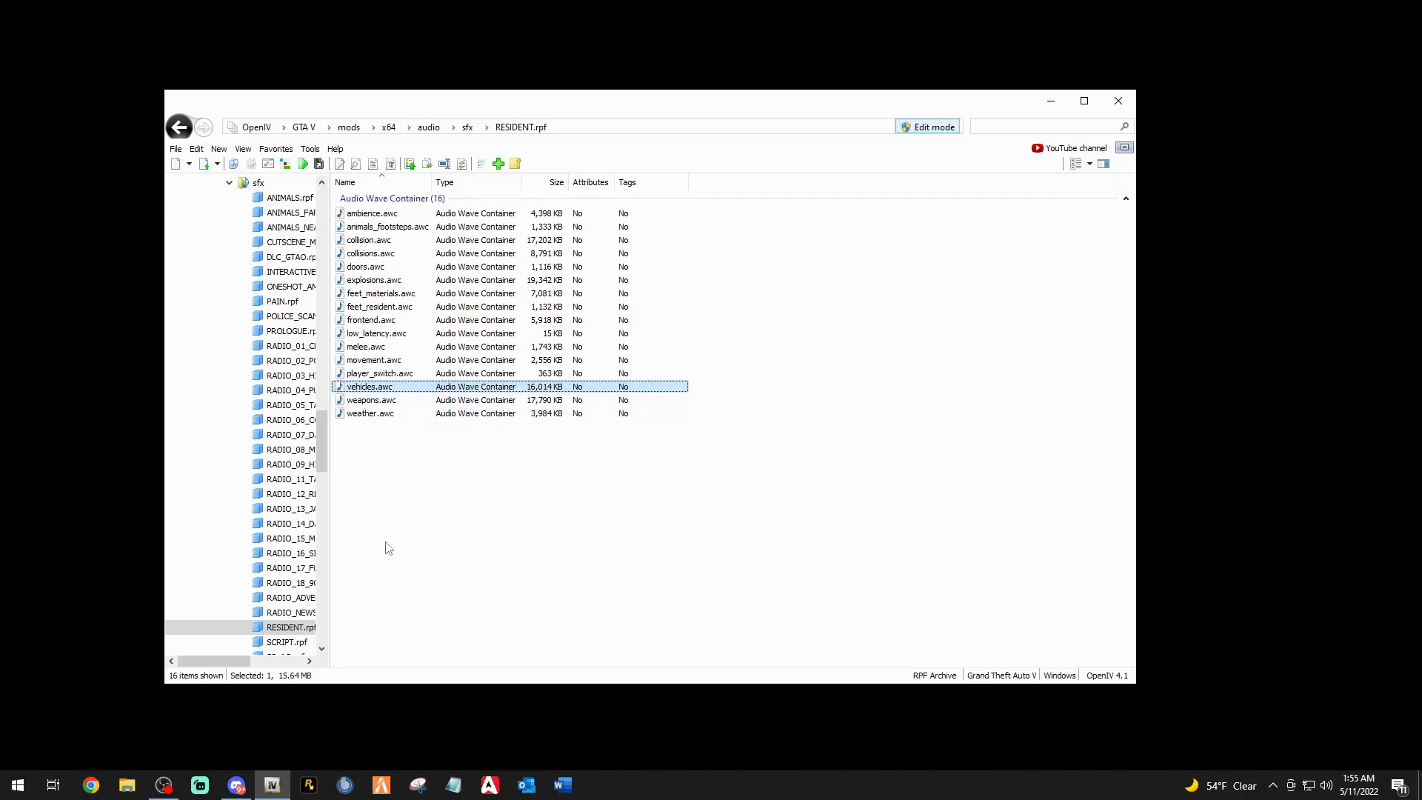
click(371, 388)
click(379, 401)
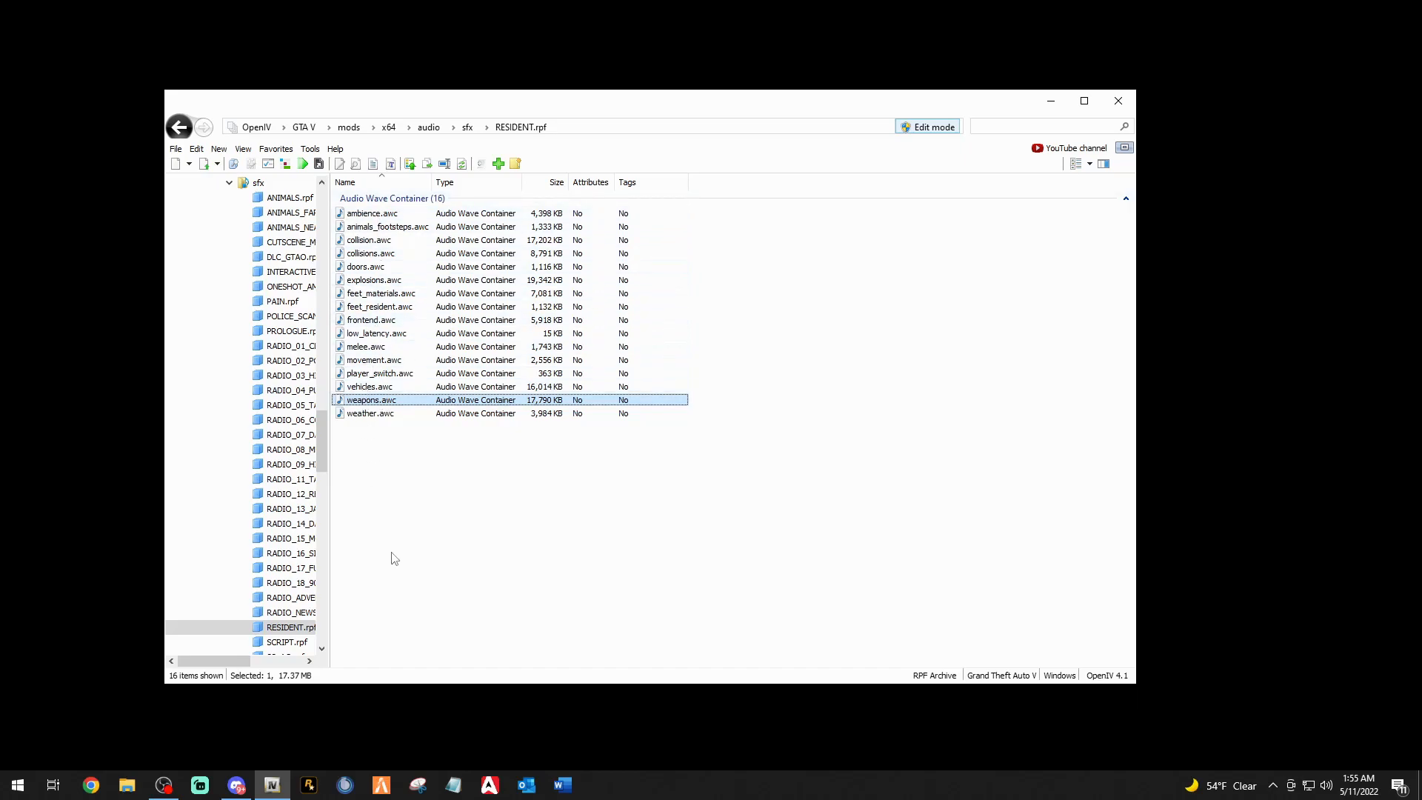
click(409, 528)
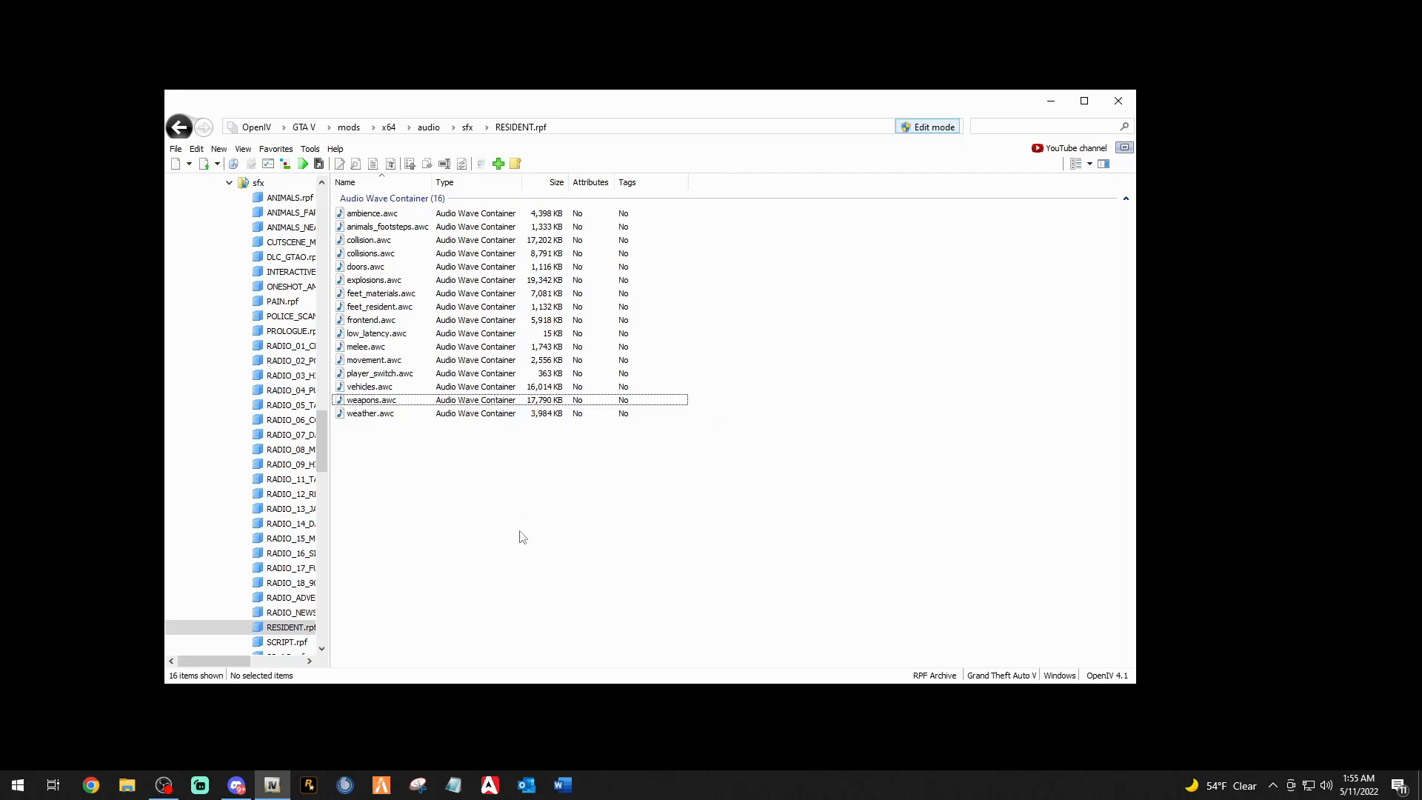
Start adding RESIDENT.rpf as a favorite twice, cancelling each time without saving, and look over the existing favorites.
click(275, 148)
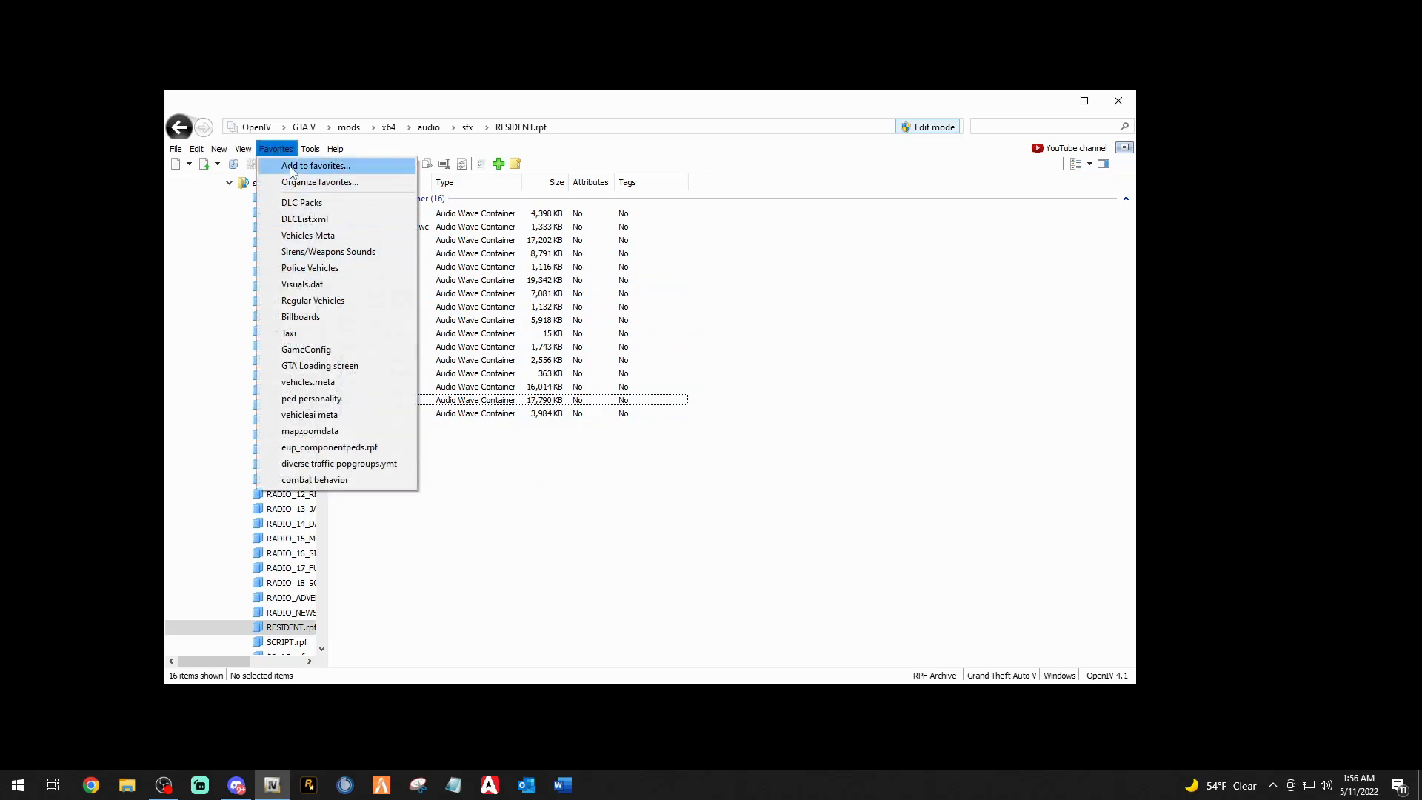
click(315, 166)
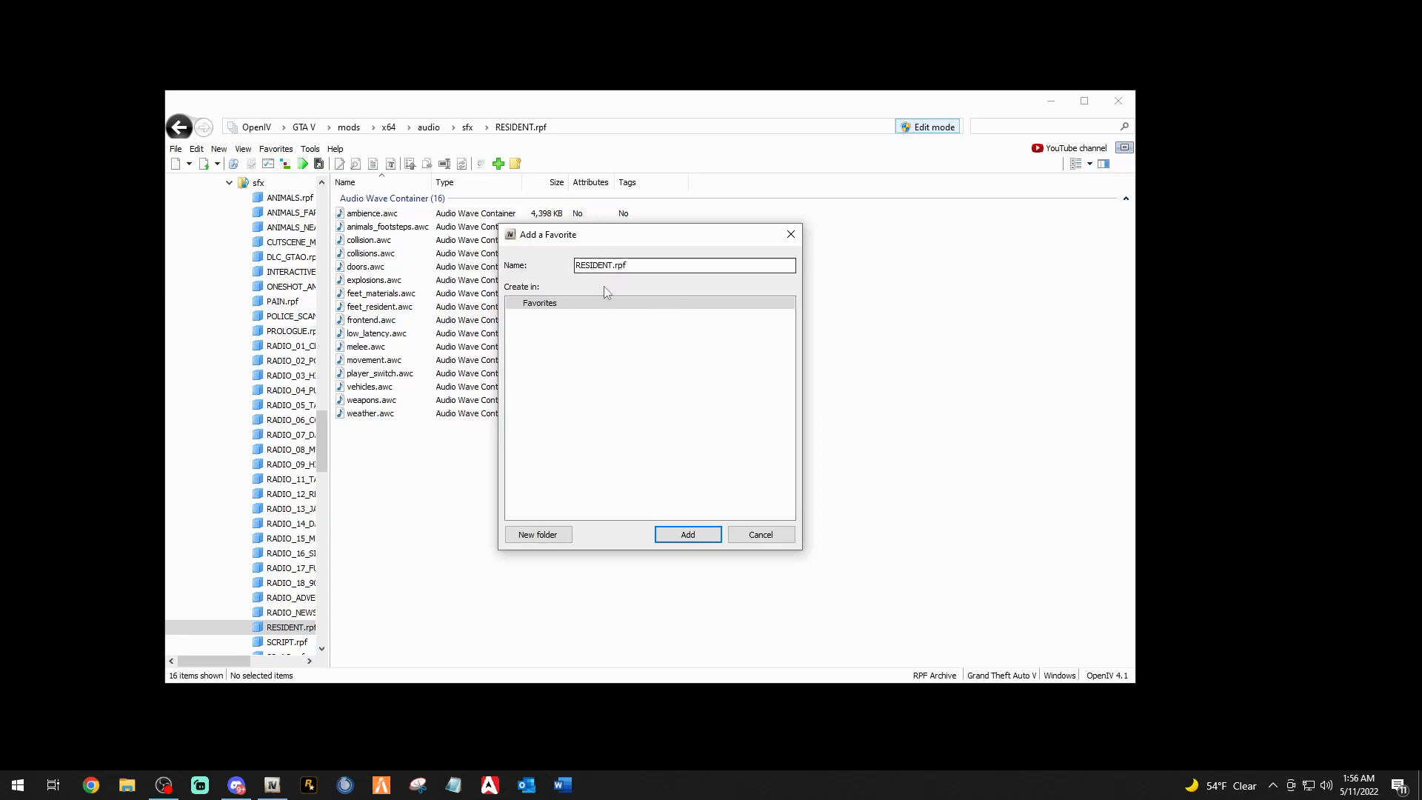
click(748, 536)
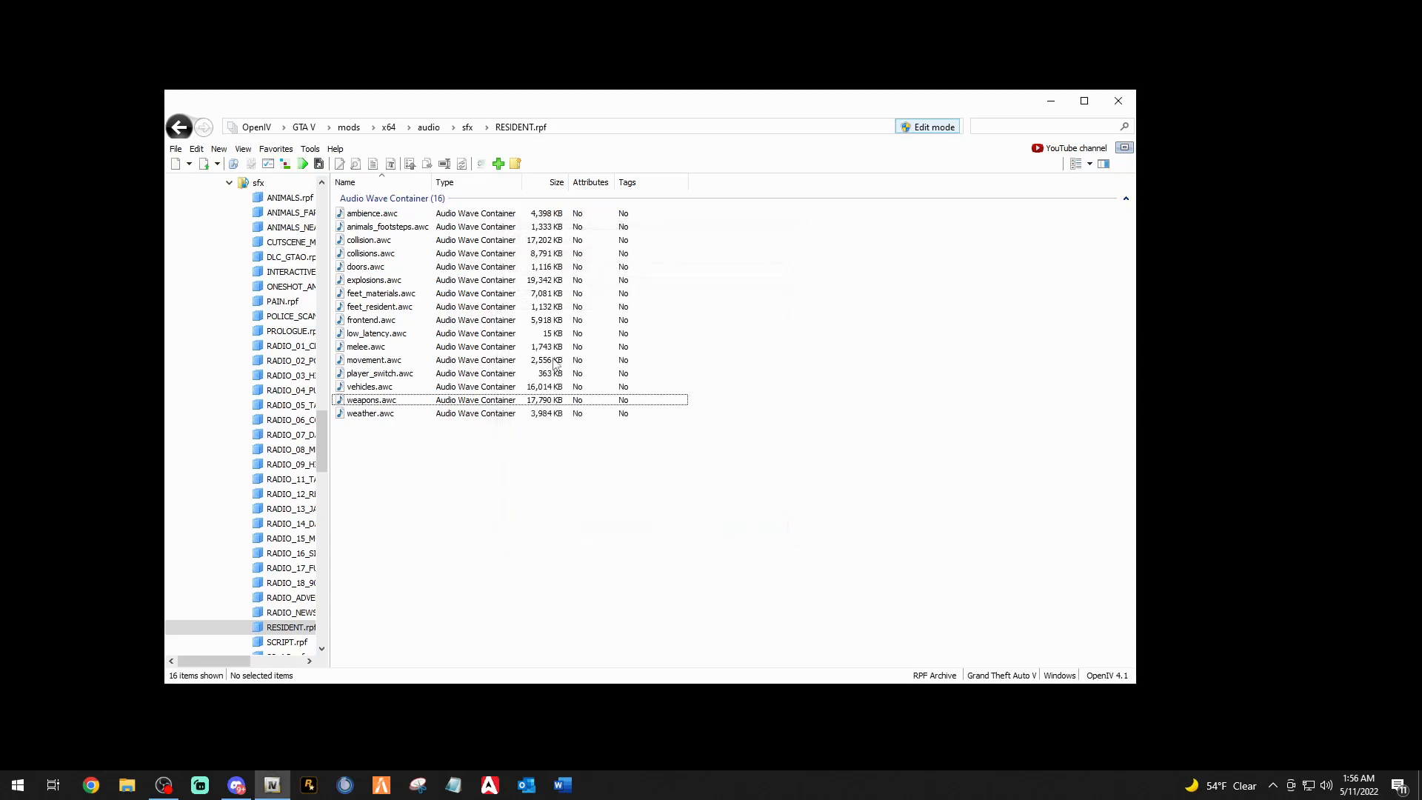
click(285, 149)
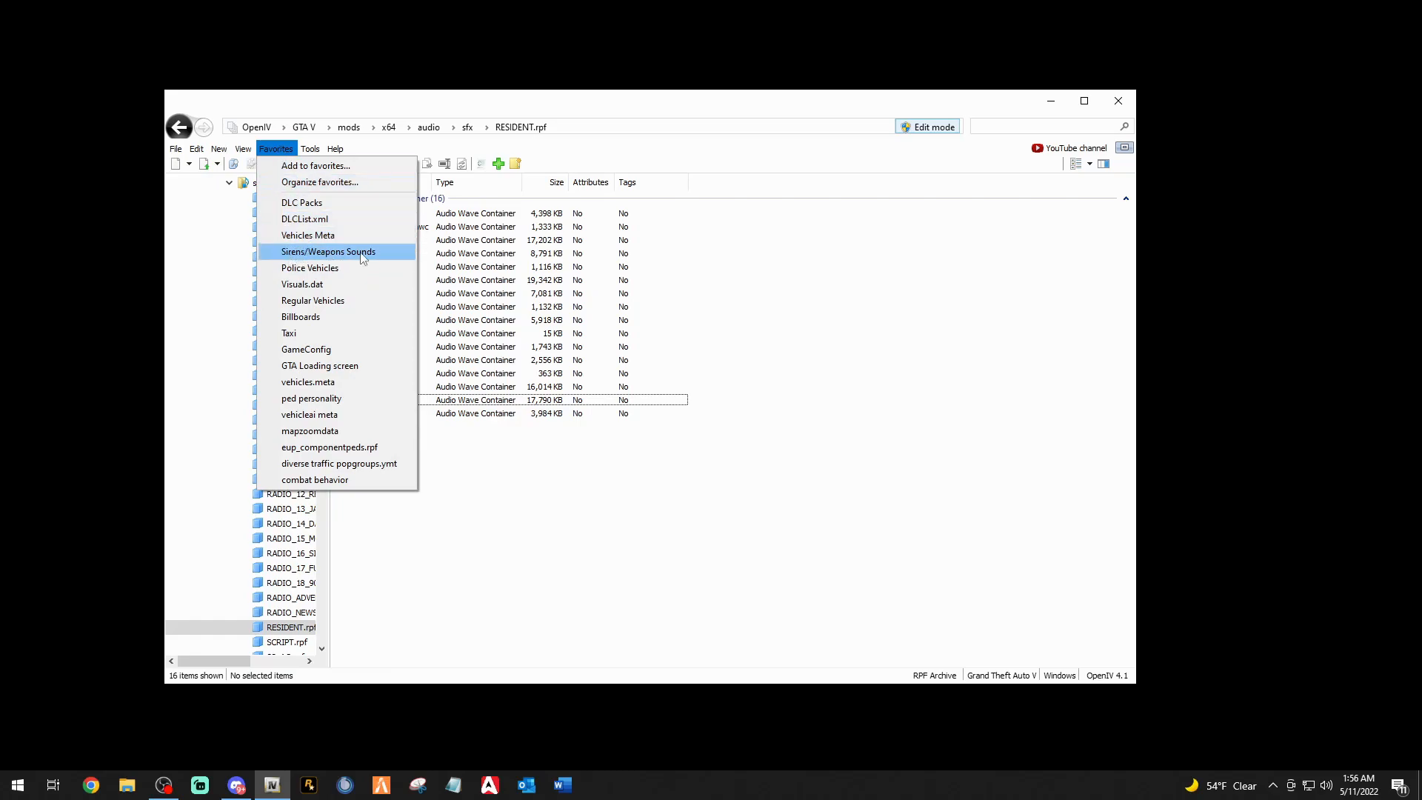
click(311, 166)
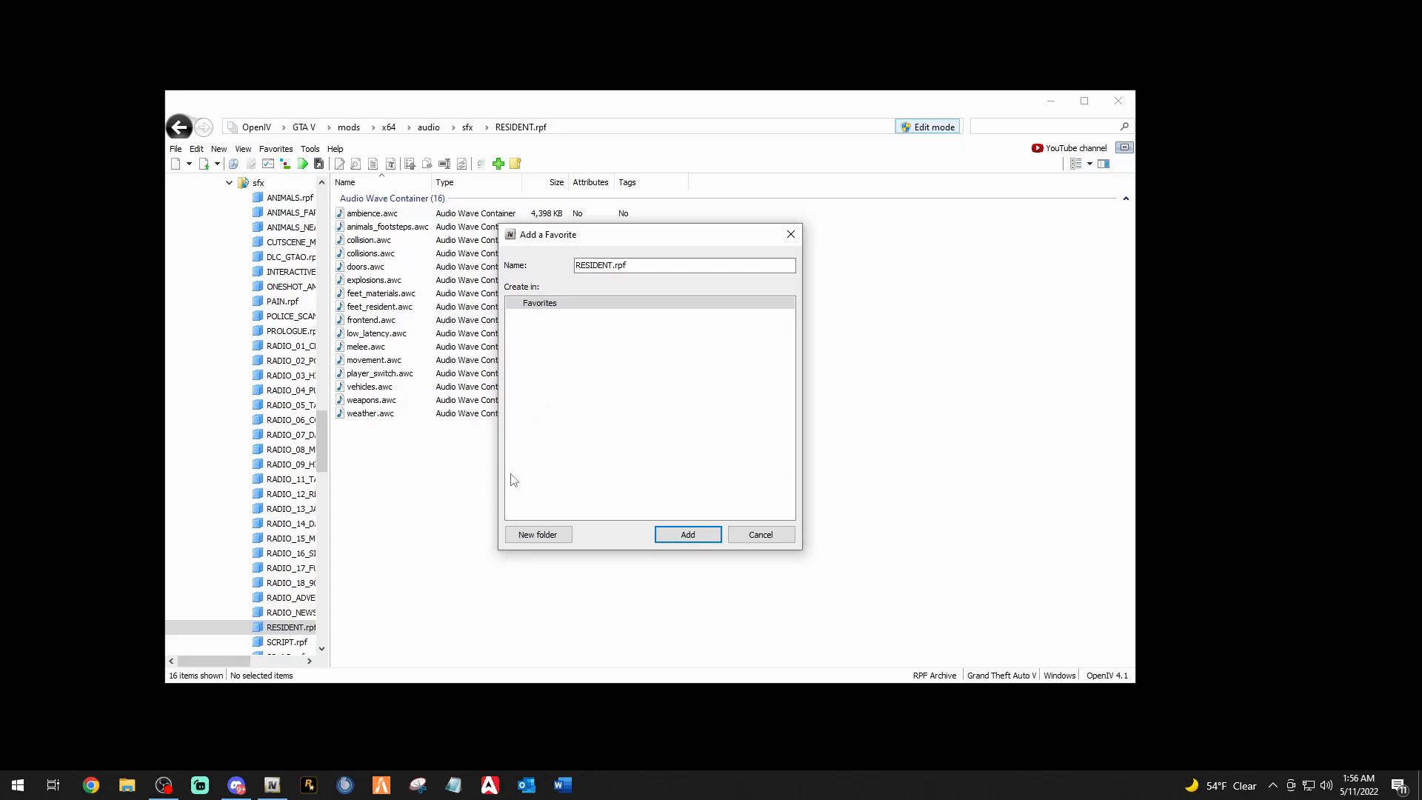
click(772, 538)
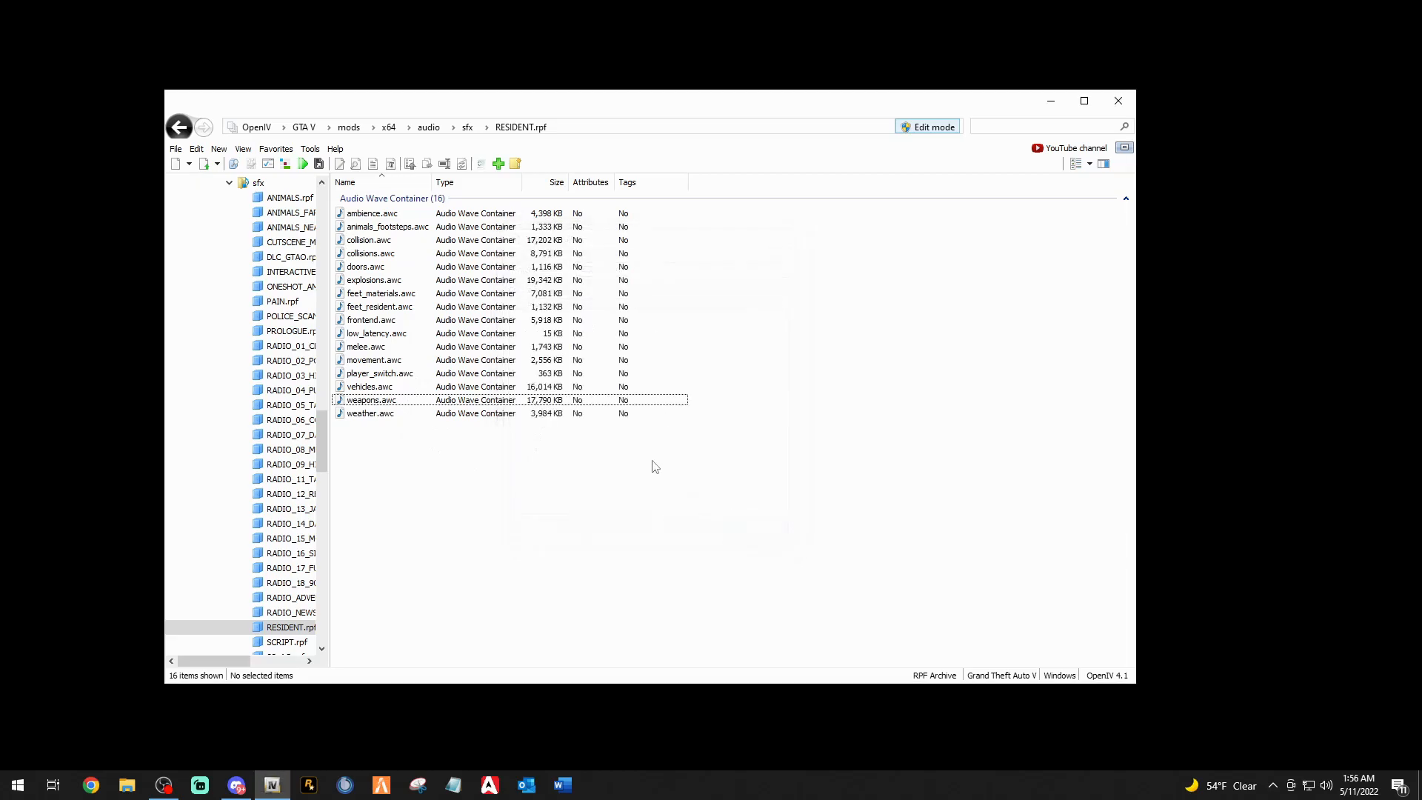
Return to the mods folder and go to update/update.rpf/common/data.
scroll(287, 314, up, 20)
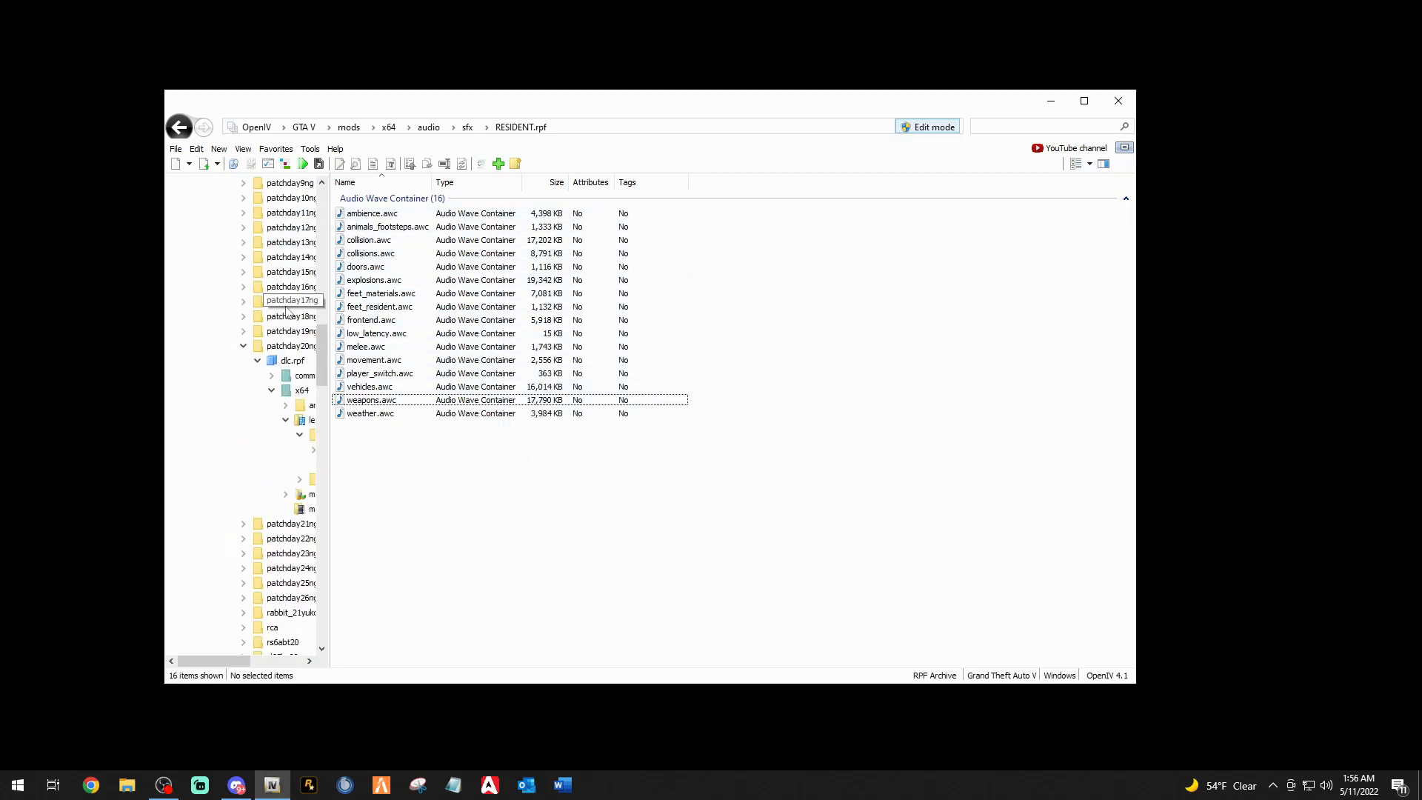
scroll(287, 314, up, 15)
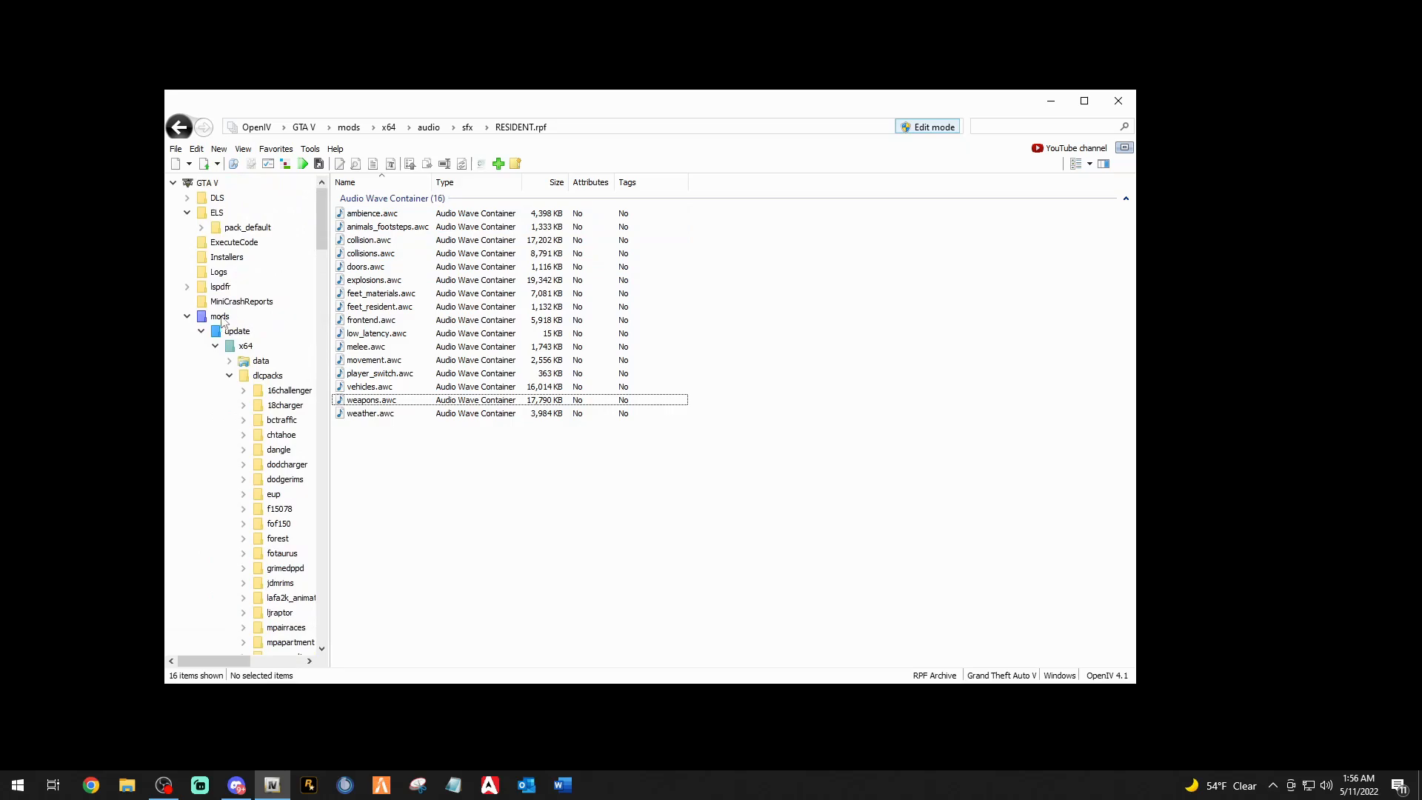
double_click(220, 316)
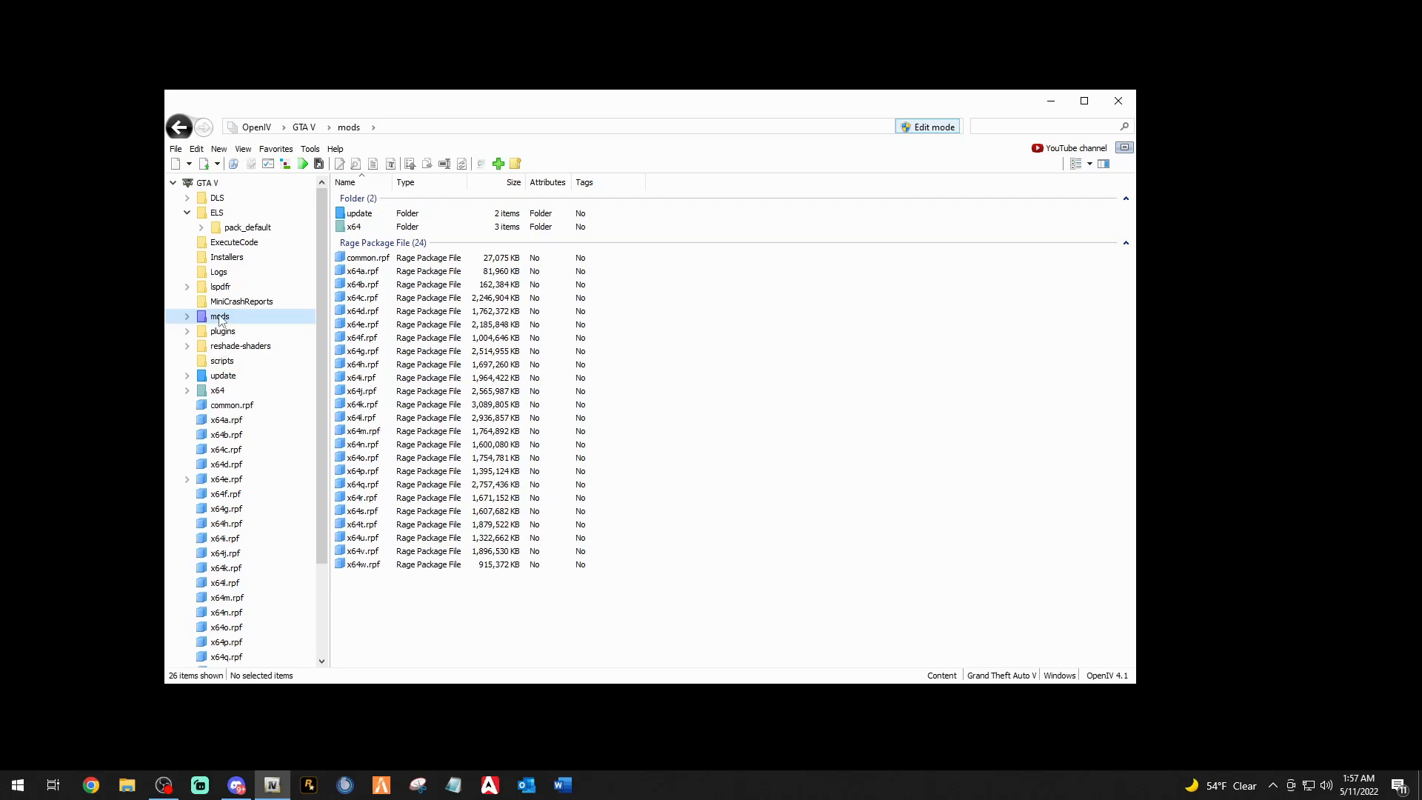
double_click(361, 213)
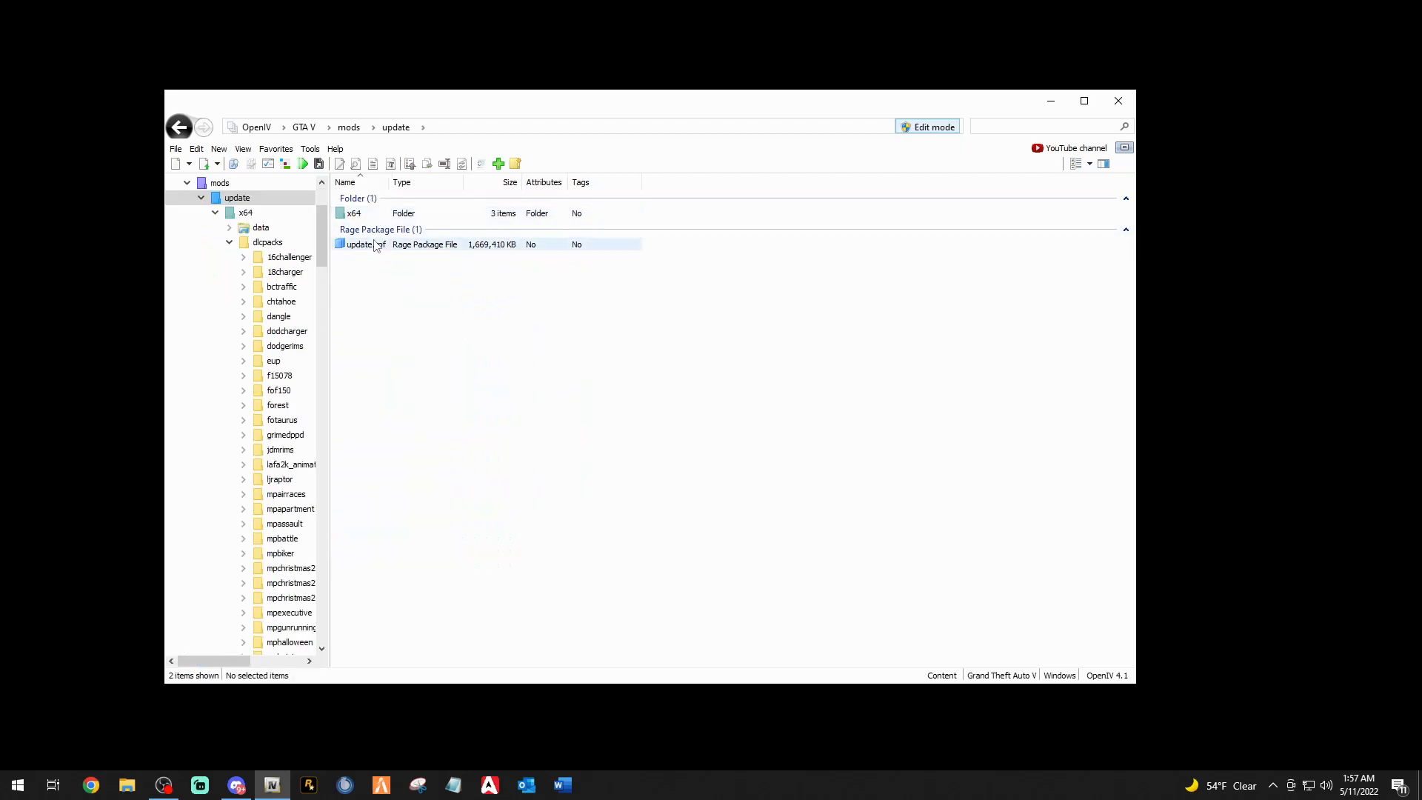
double_click(361, 245)
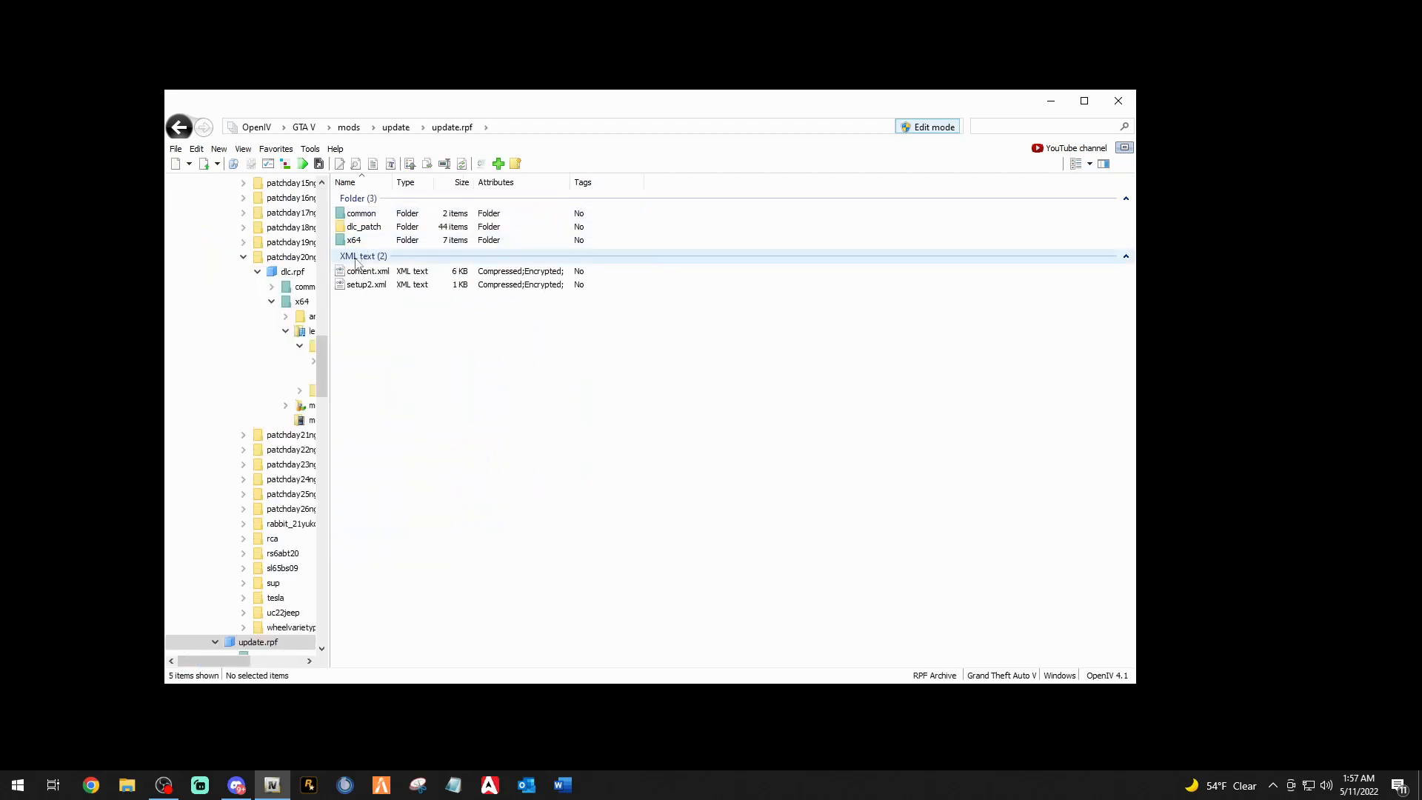
double_click(359, 214)
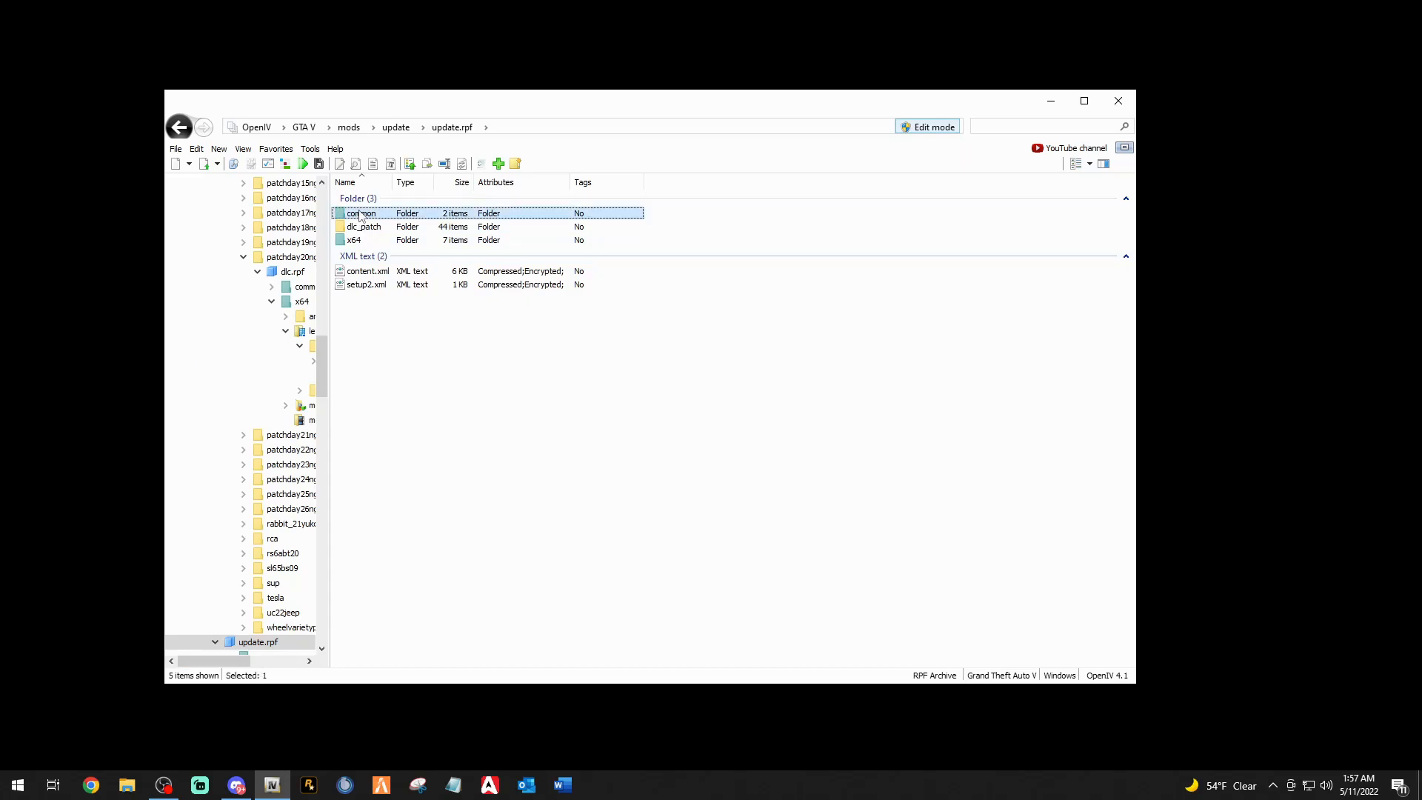
double_click(359, 214)
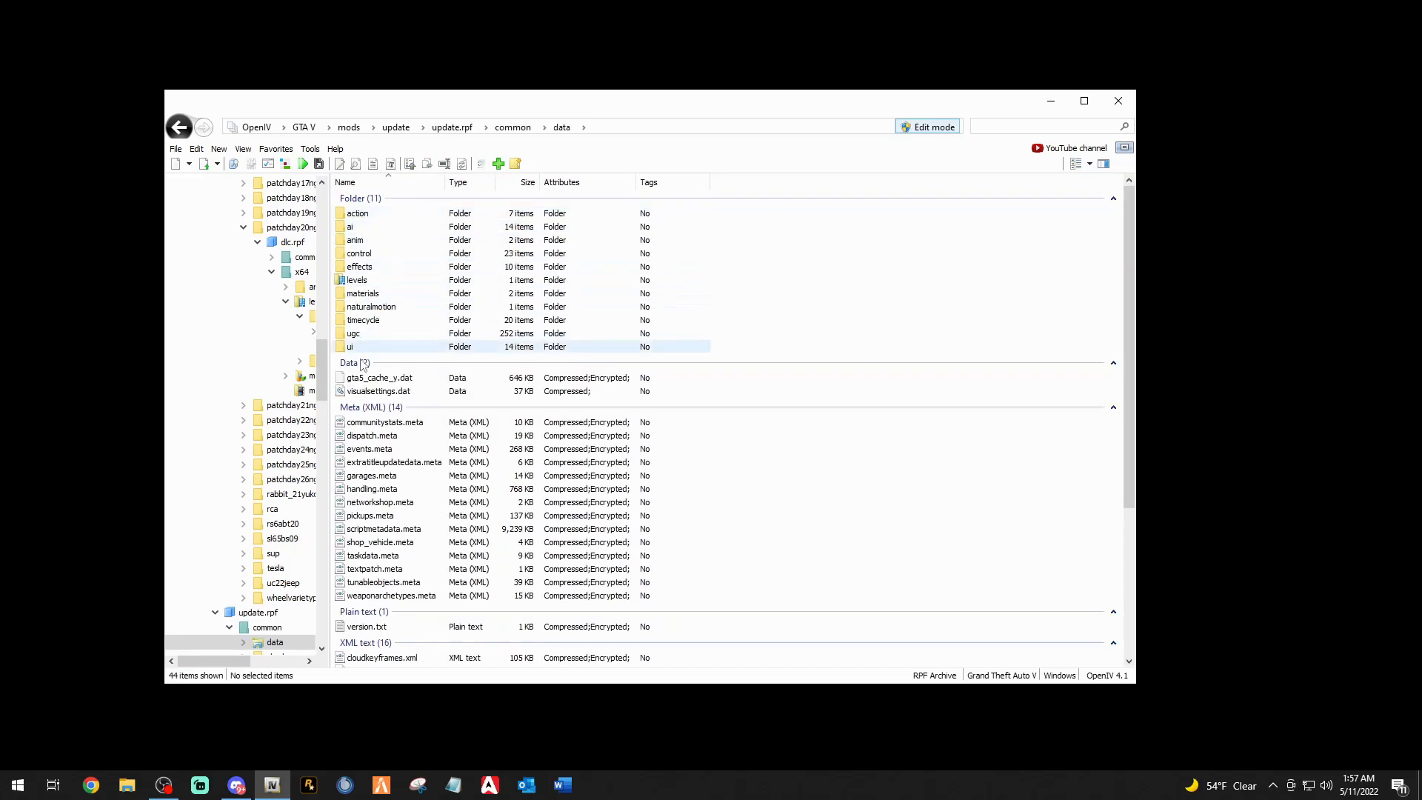
Locate visualsettings.dat, dlclist.xml and gameconfig.xml in the data folder.
click(378, 391)
scroll(406, 568, down, 3)
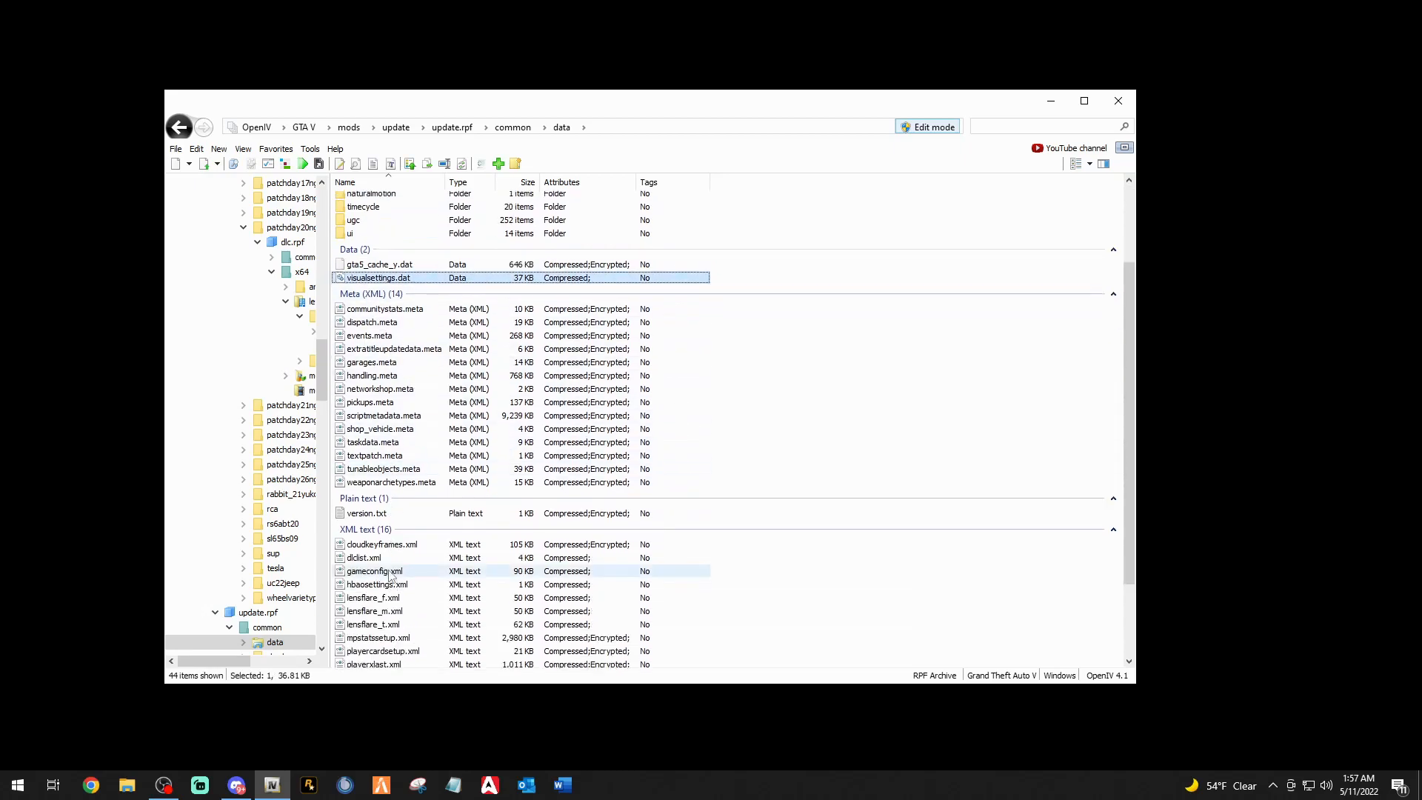
click(374, 557)
click(370, 571)
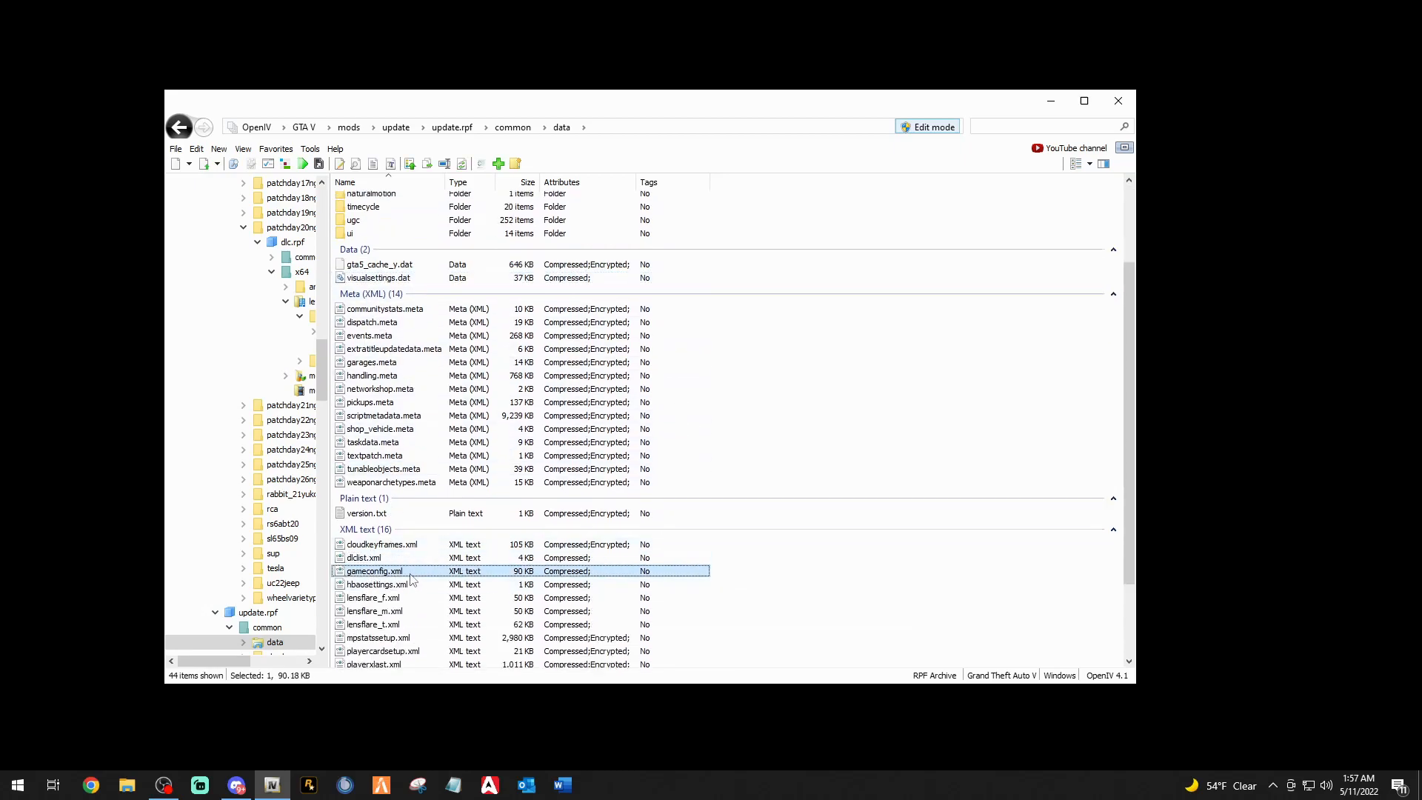
scroll(374, 578, up, 3)
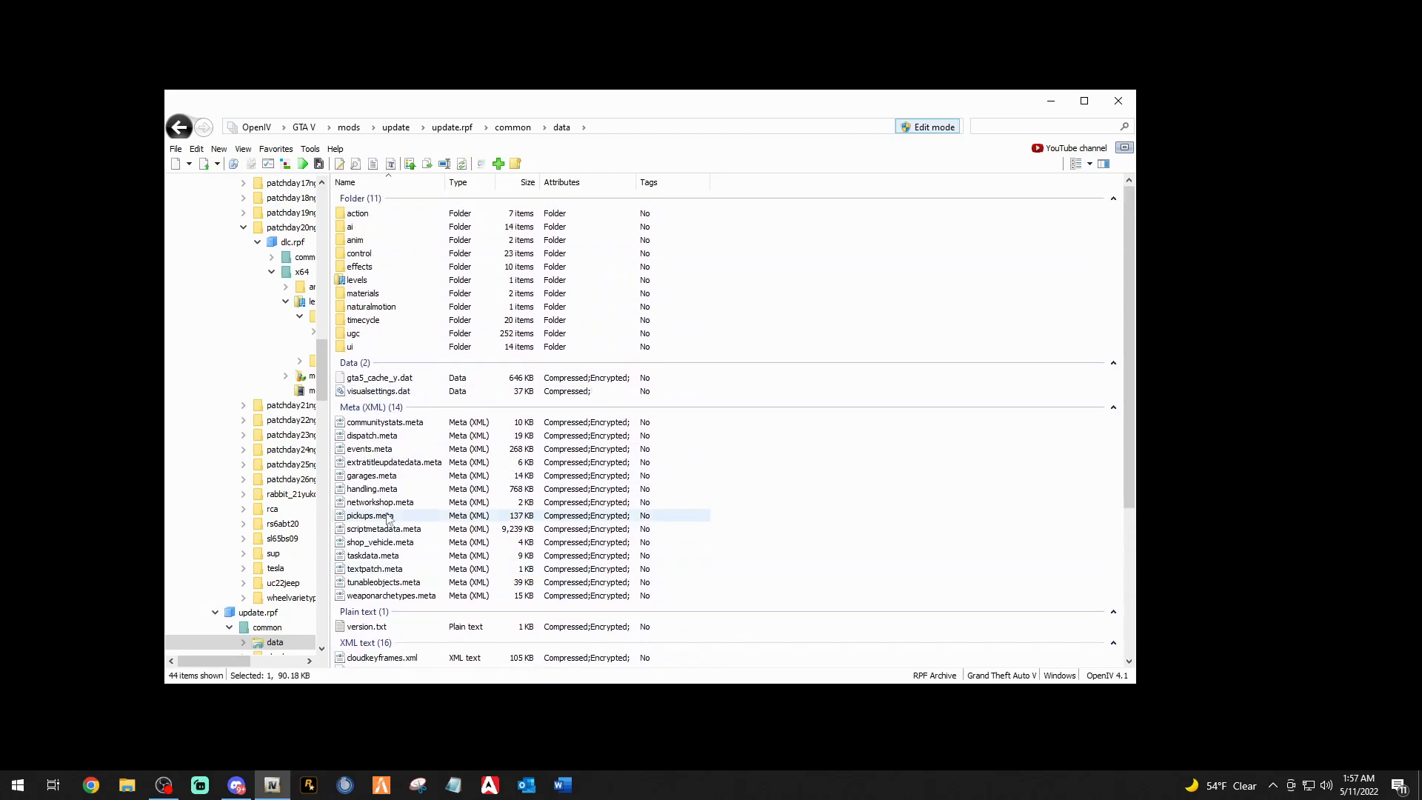
Open the ai folder inside data and locate weapons.meta and combatbehaviour.meta.
double_click(358, 229)
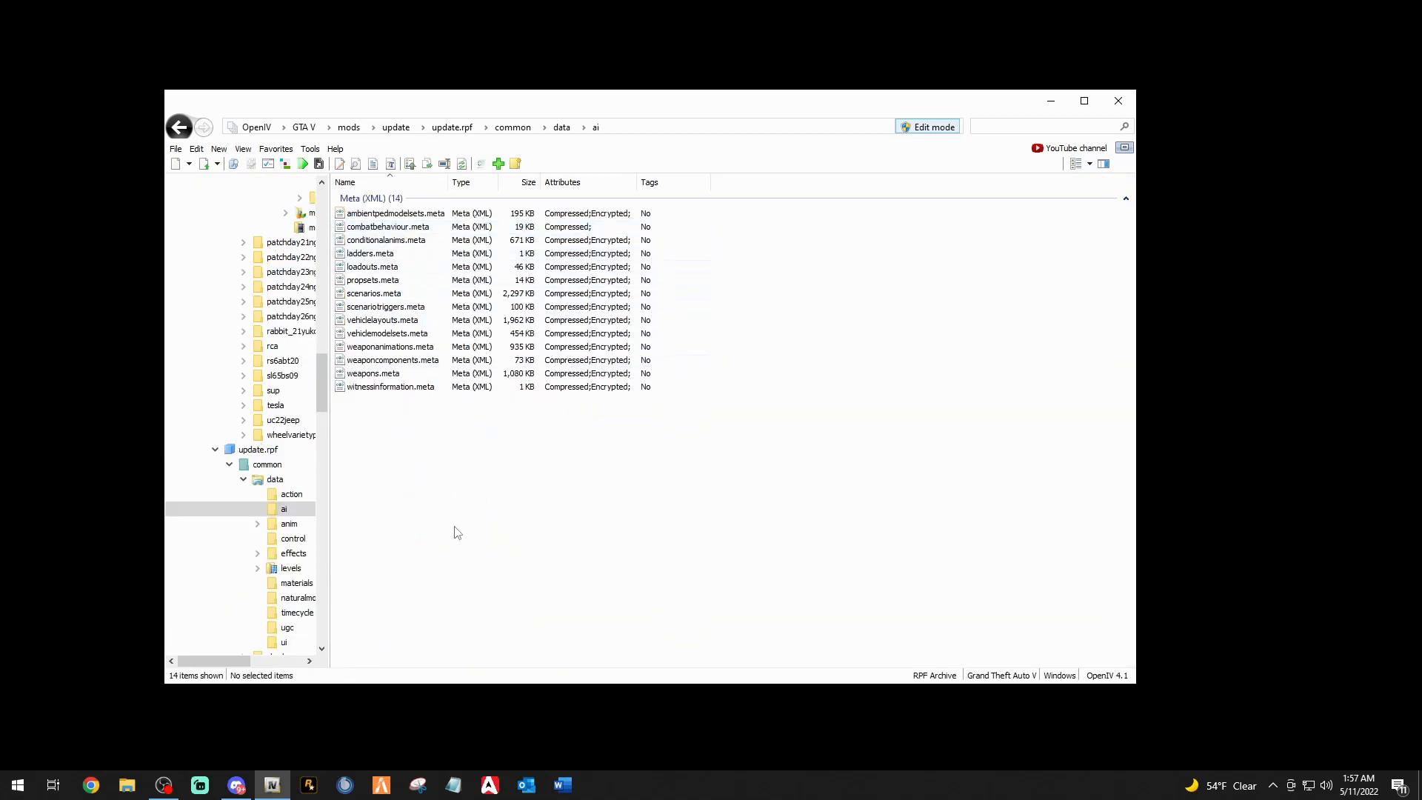
click(374, 373)
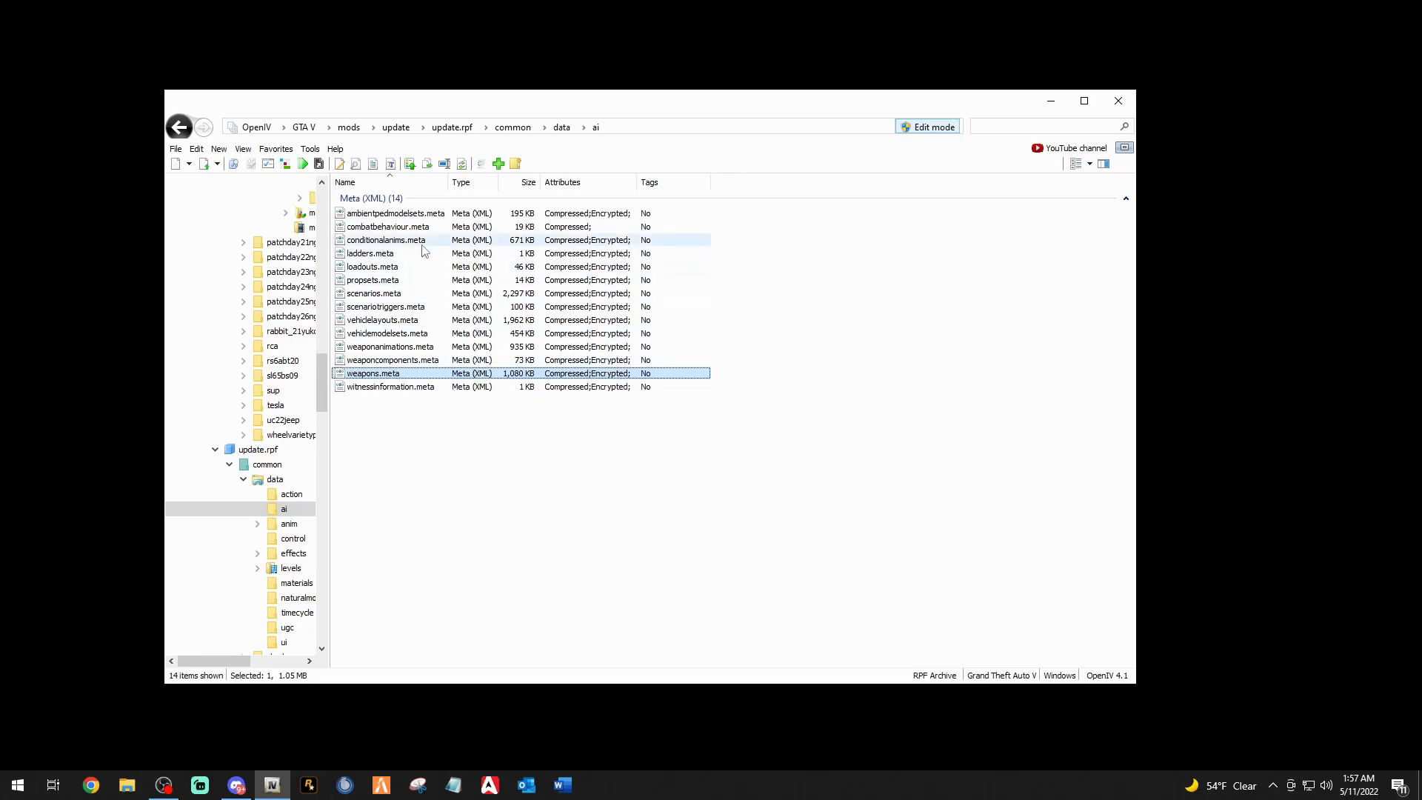
click(385, 227)
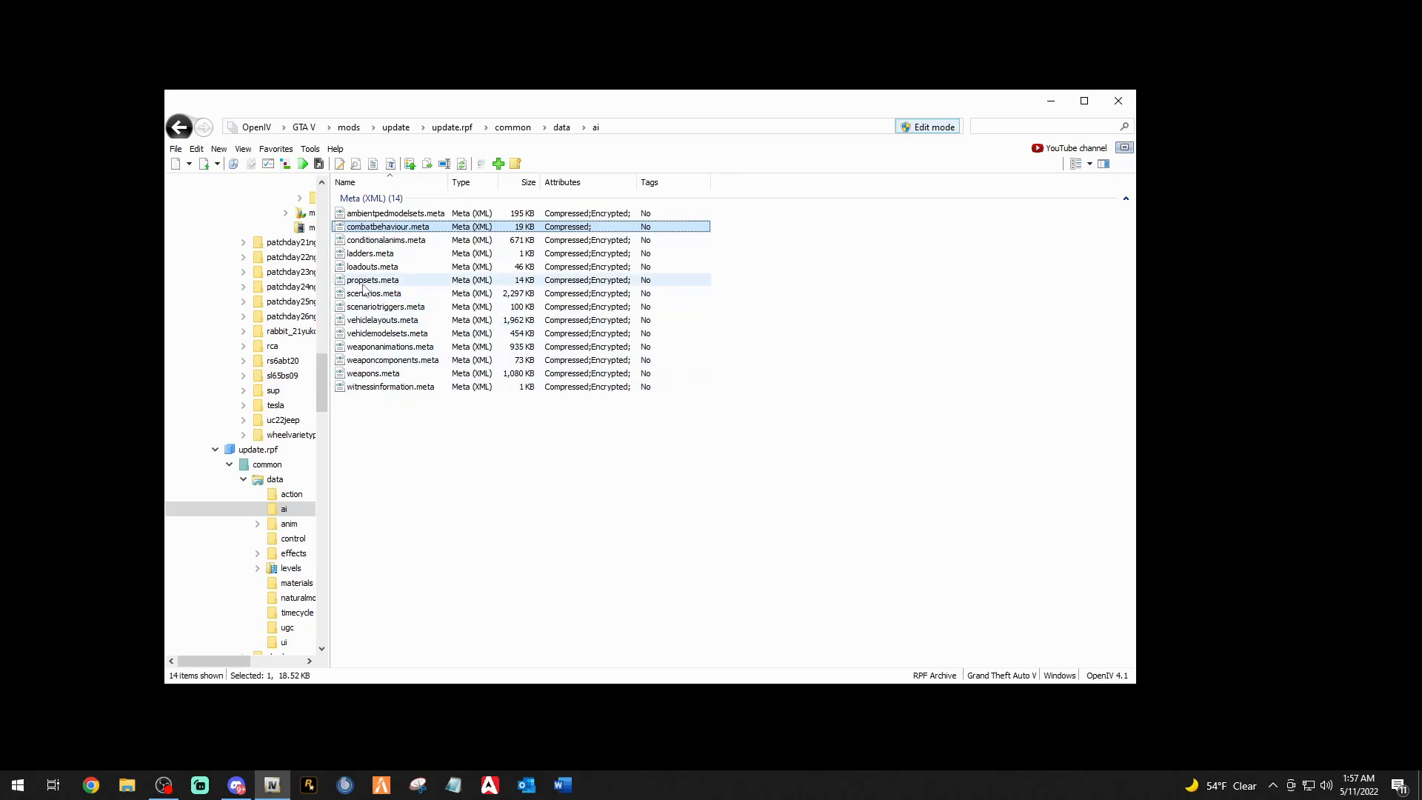
Open the combat behavior favorite, and look through the favorites list.
click(274, 151)
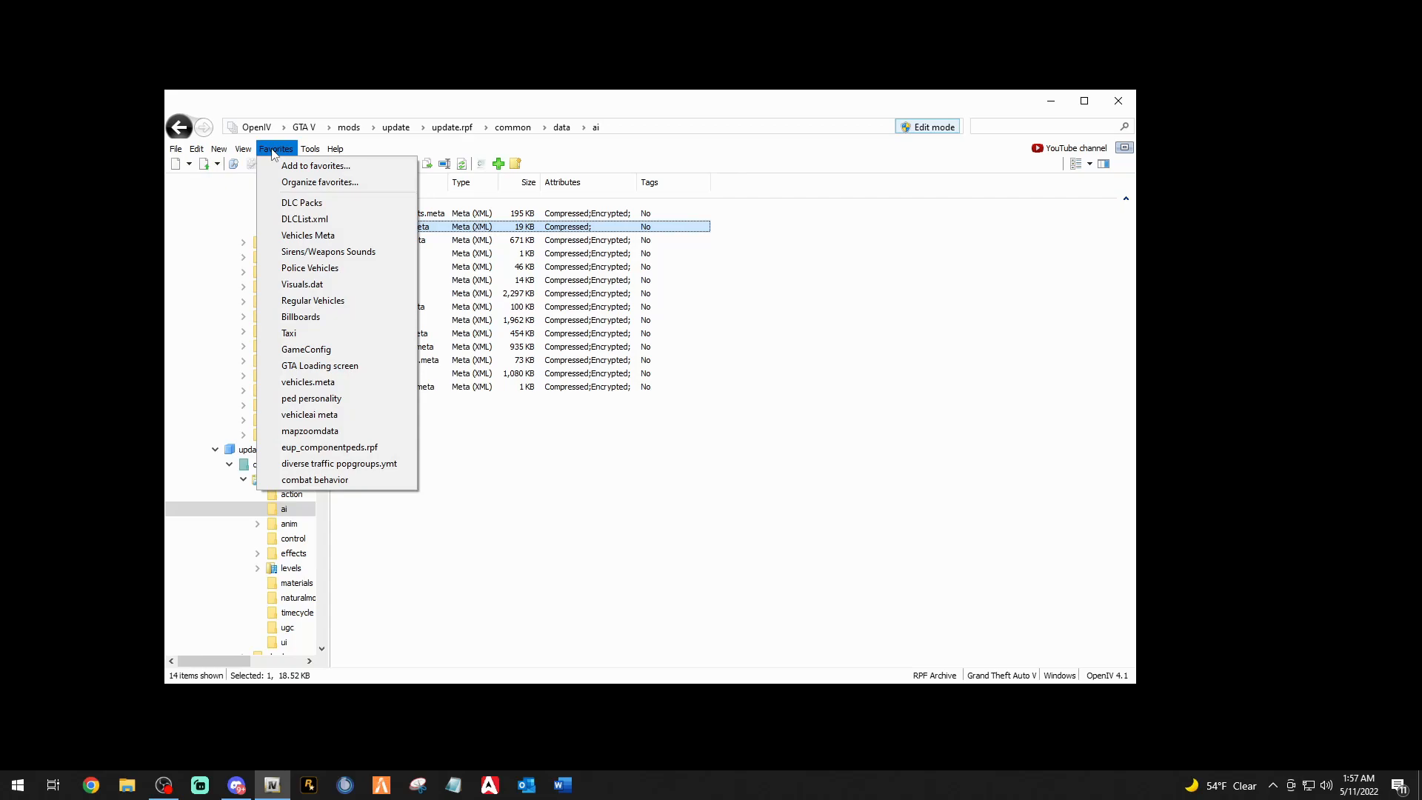
click(348, 479)
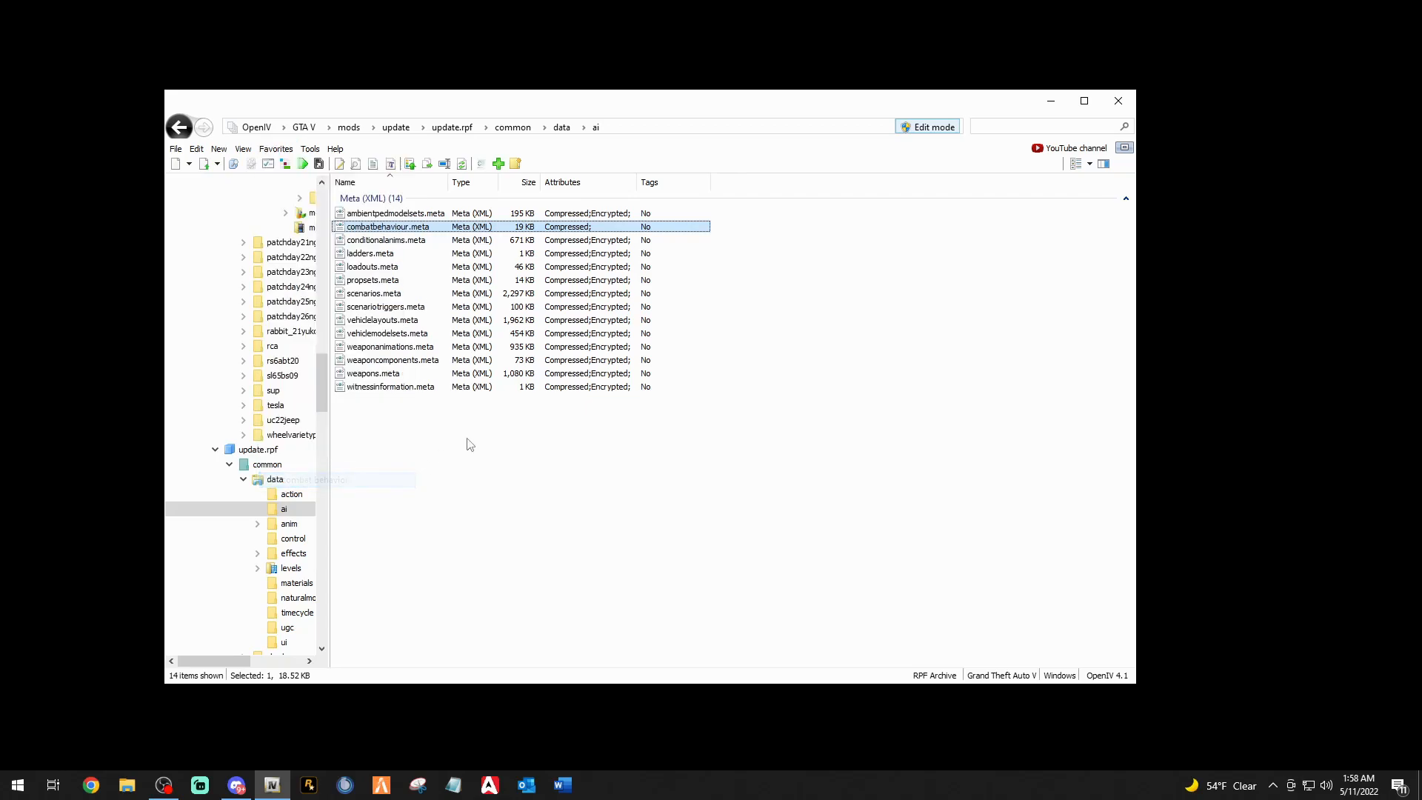
click(280, 151)
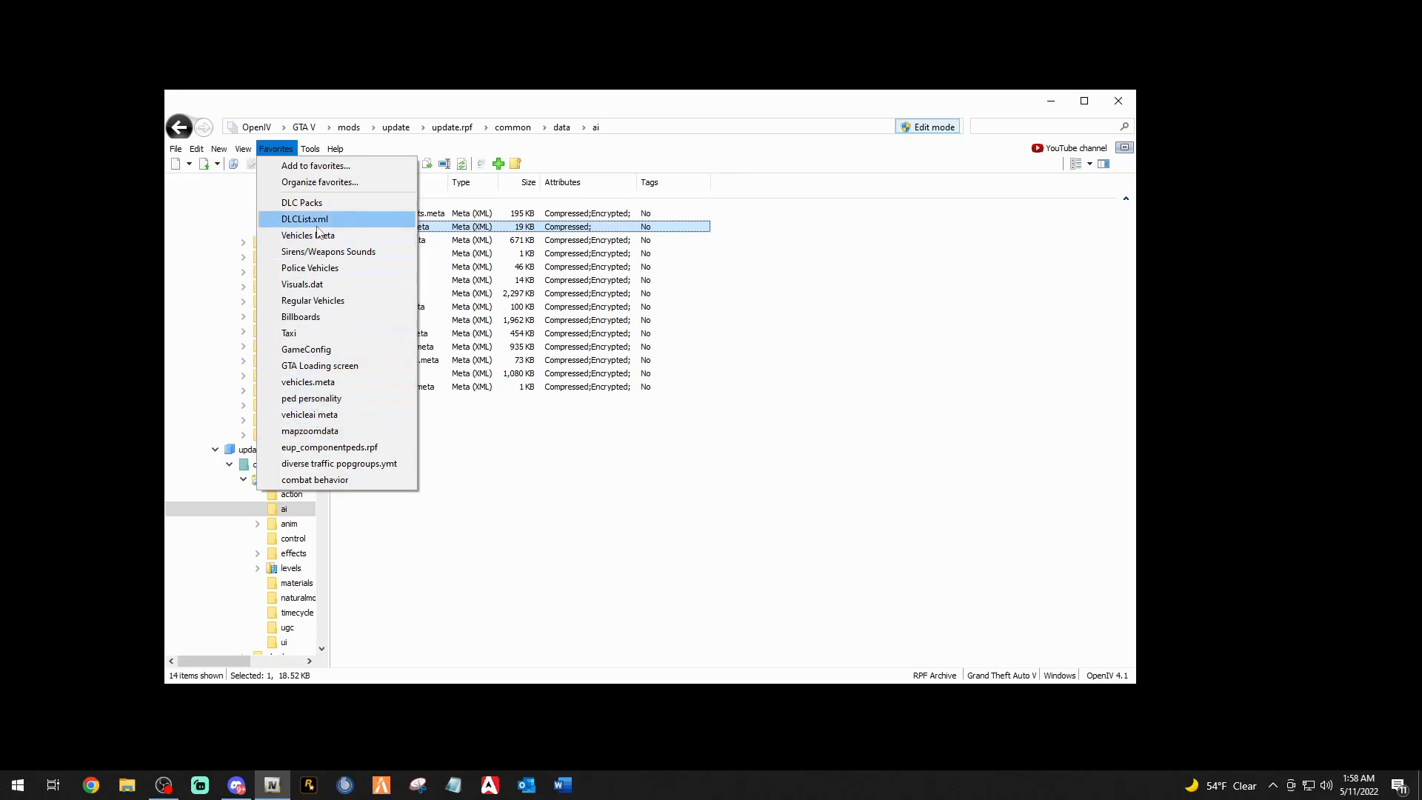
click(504, 146)
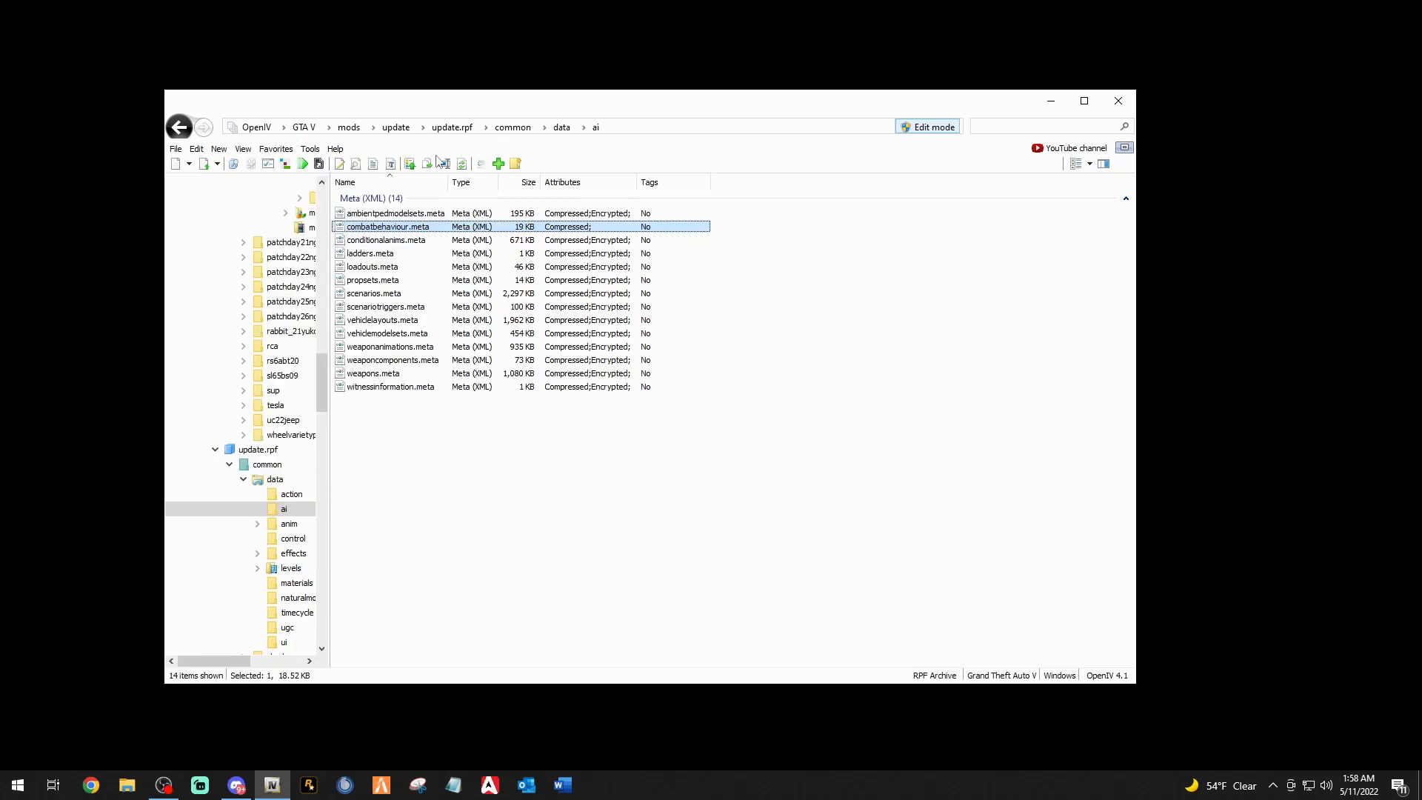
Add the ai folder as a favorite named weapons.meta, and check for it in the favorites list.
click(290, 153)
click(303, 164)
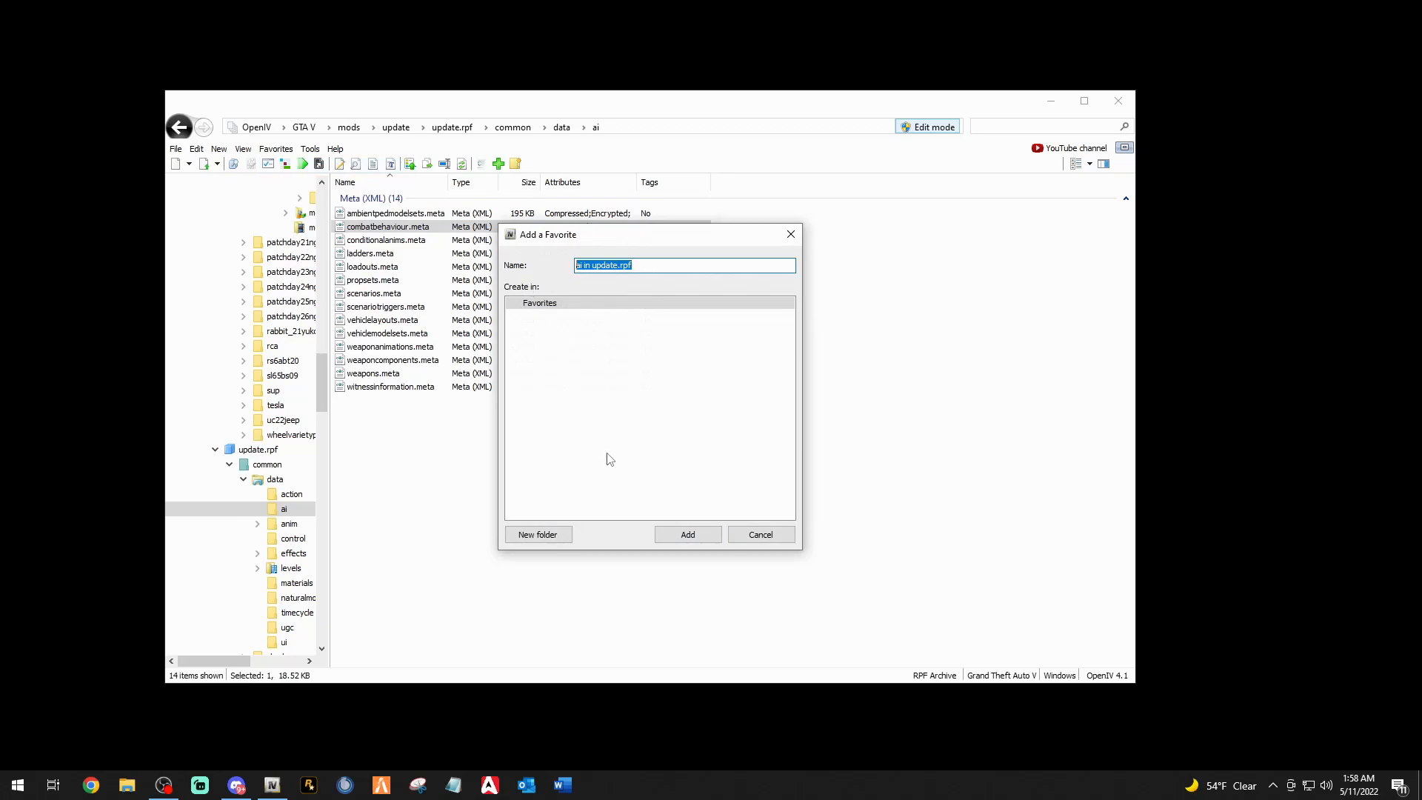
text(weapons)
key(BackSpace)
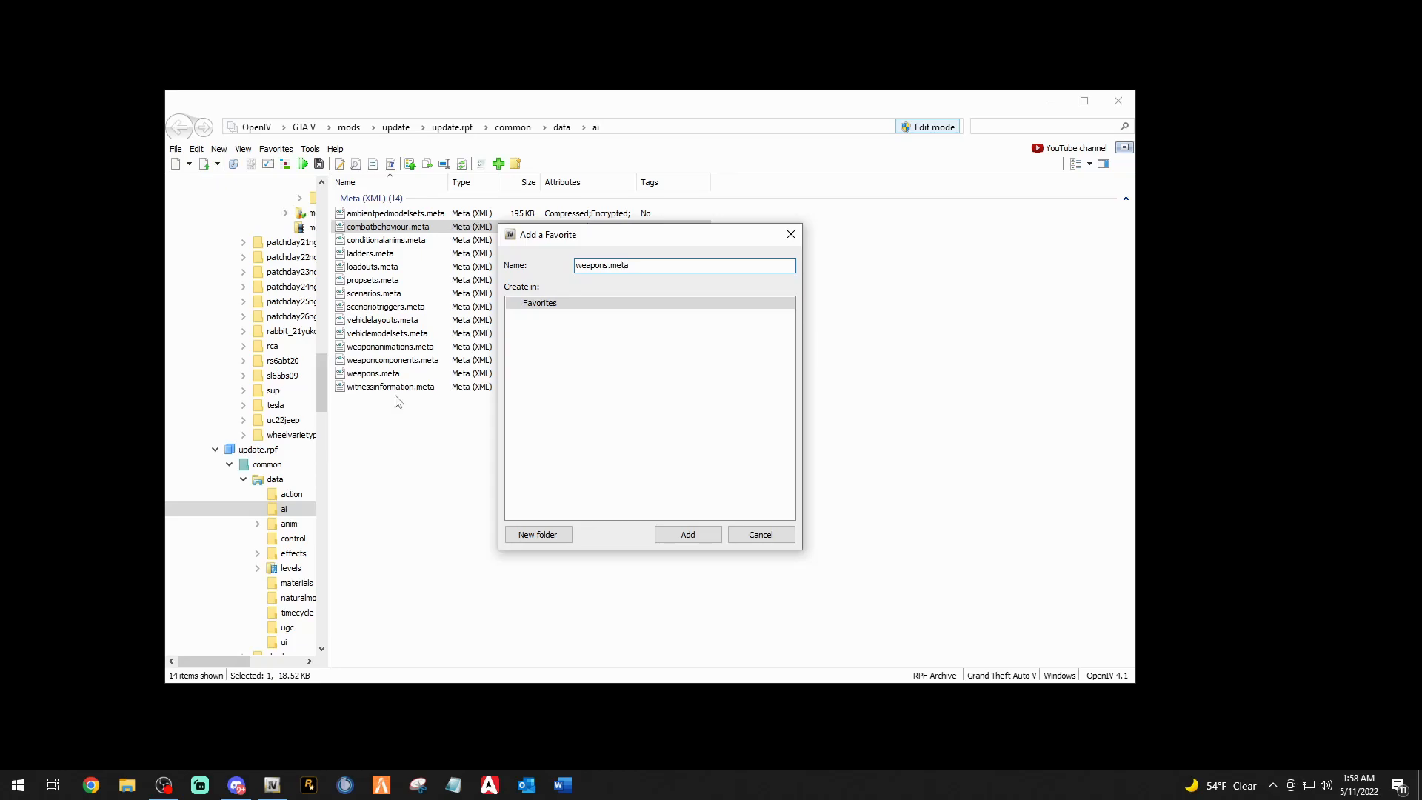
click(676, 535)
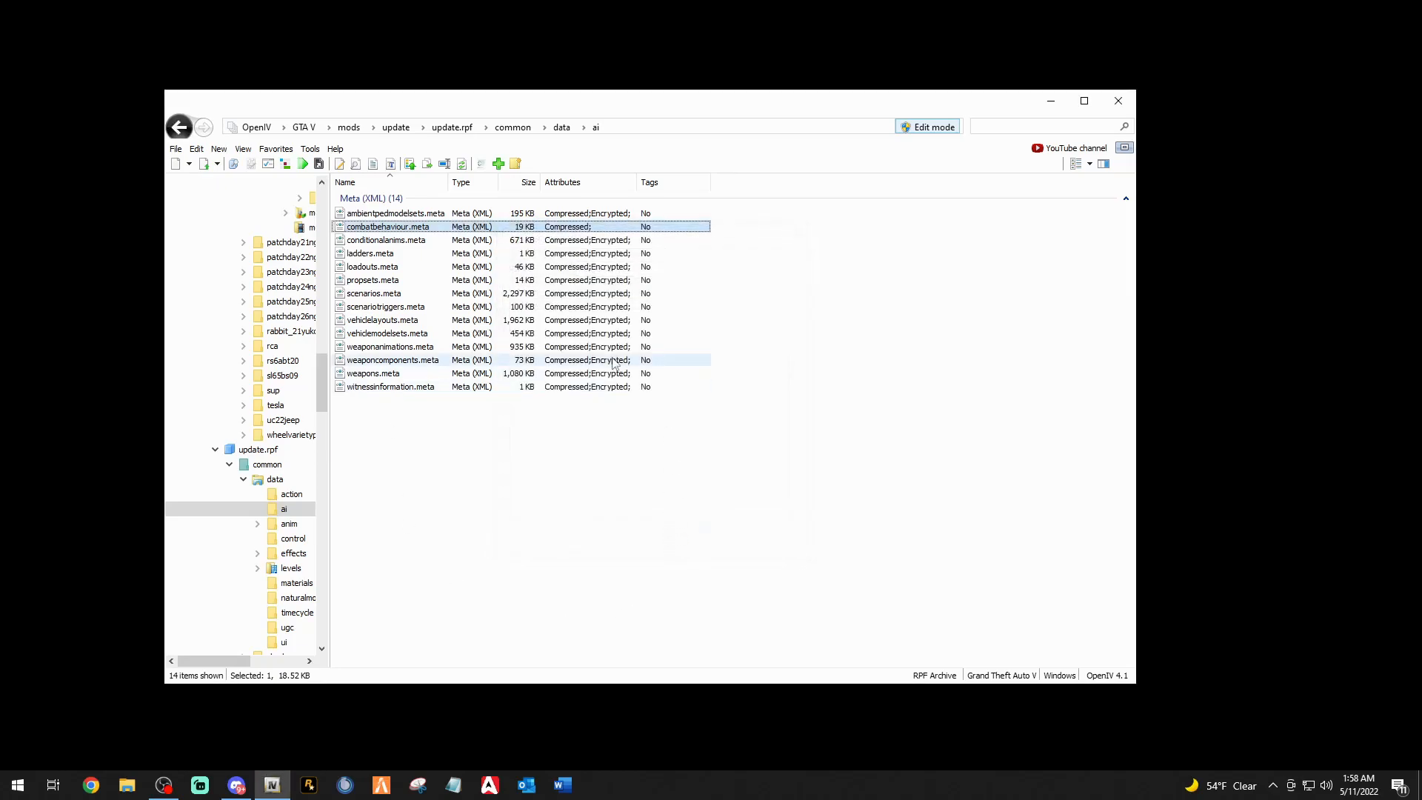
click(280, 152)
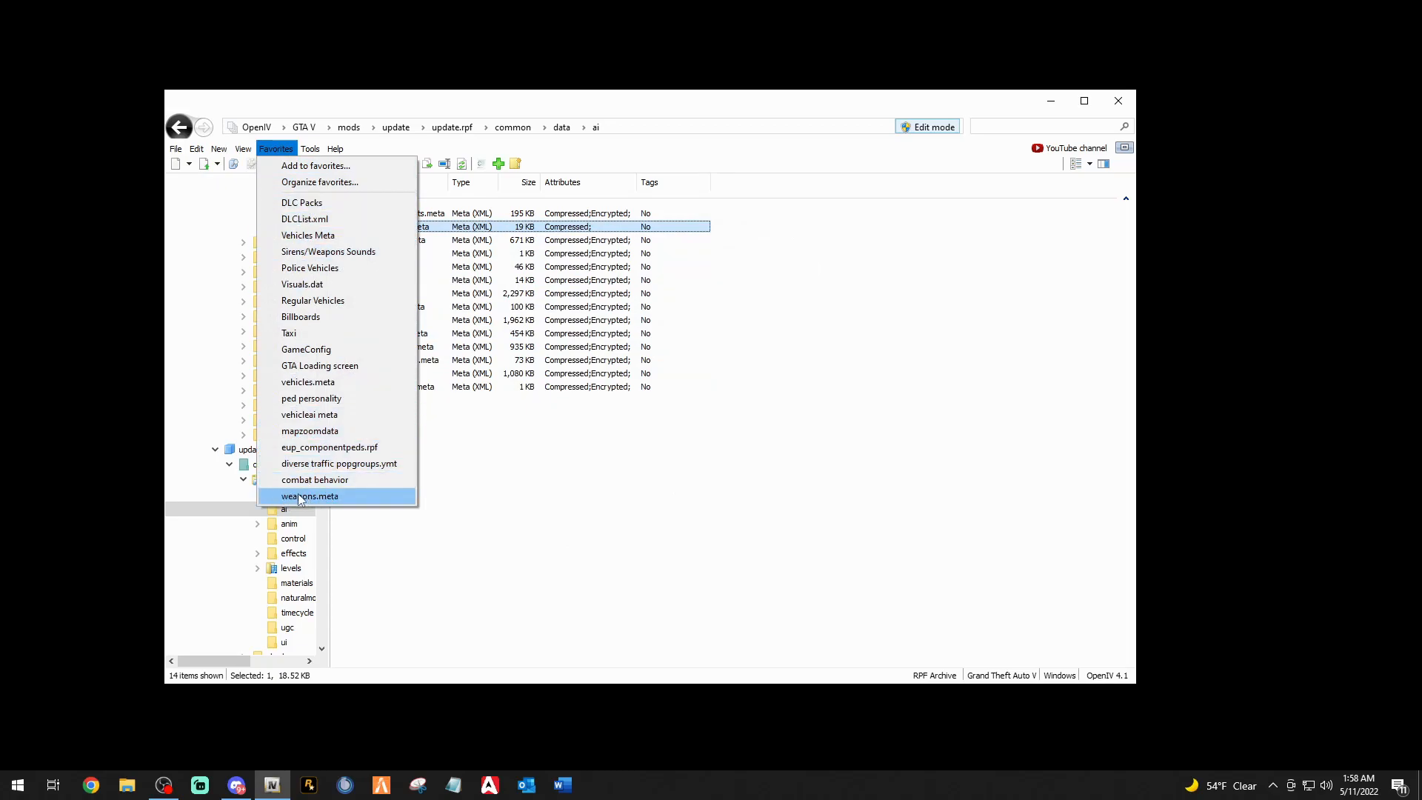
click(586, 144)
Return to the mods folder and open update/update.rpf.
scroll(261, 255, up, 10)
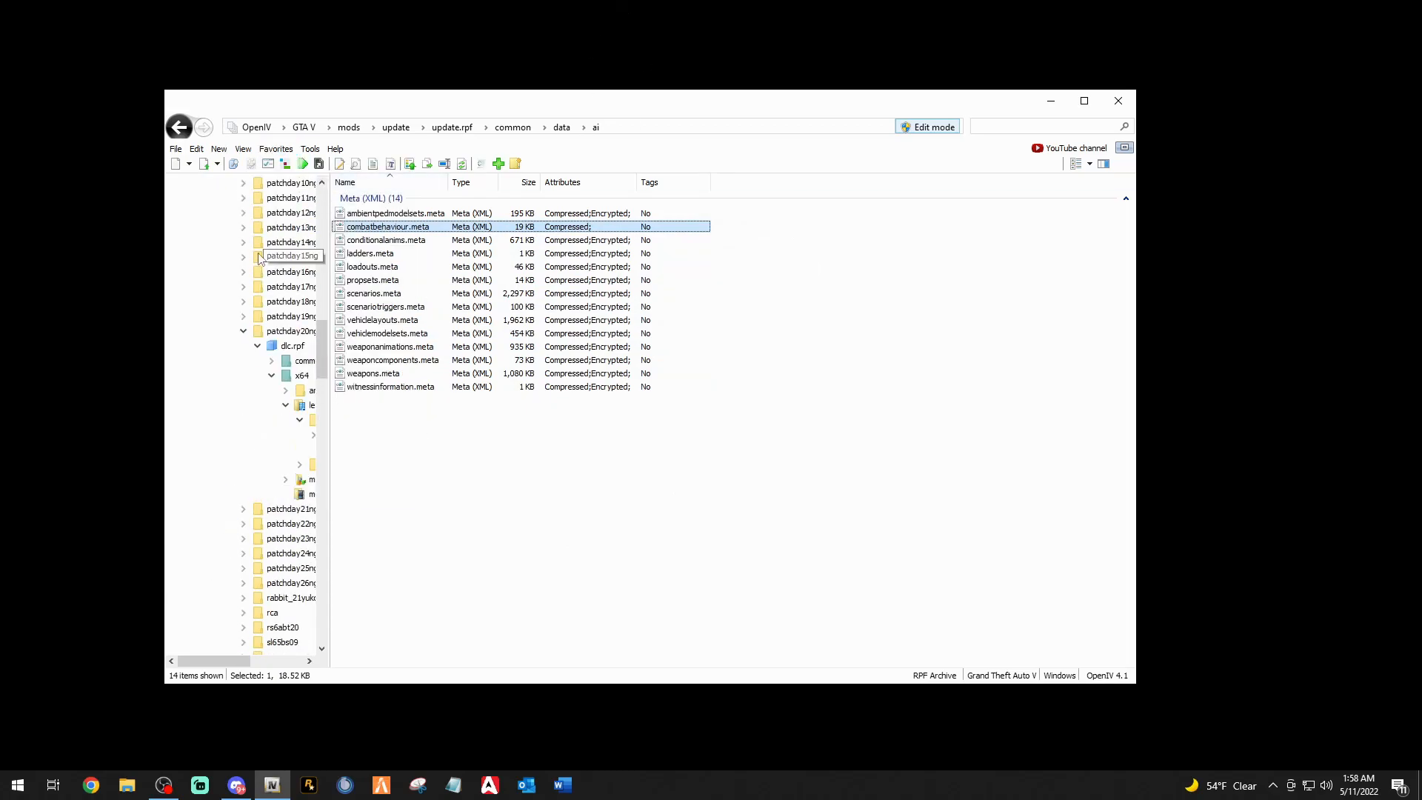
scroll(261, 256, up, 2)
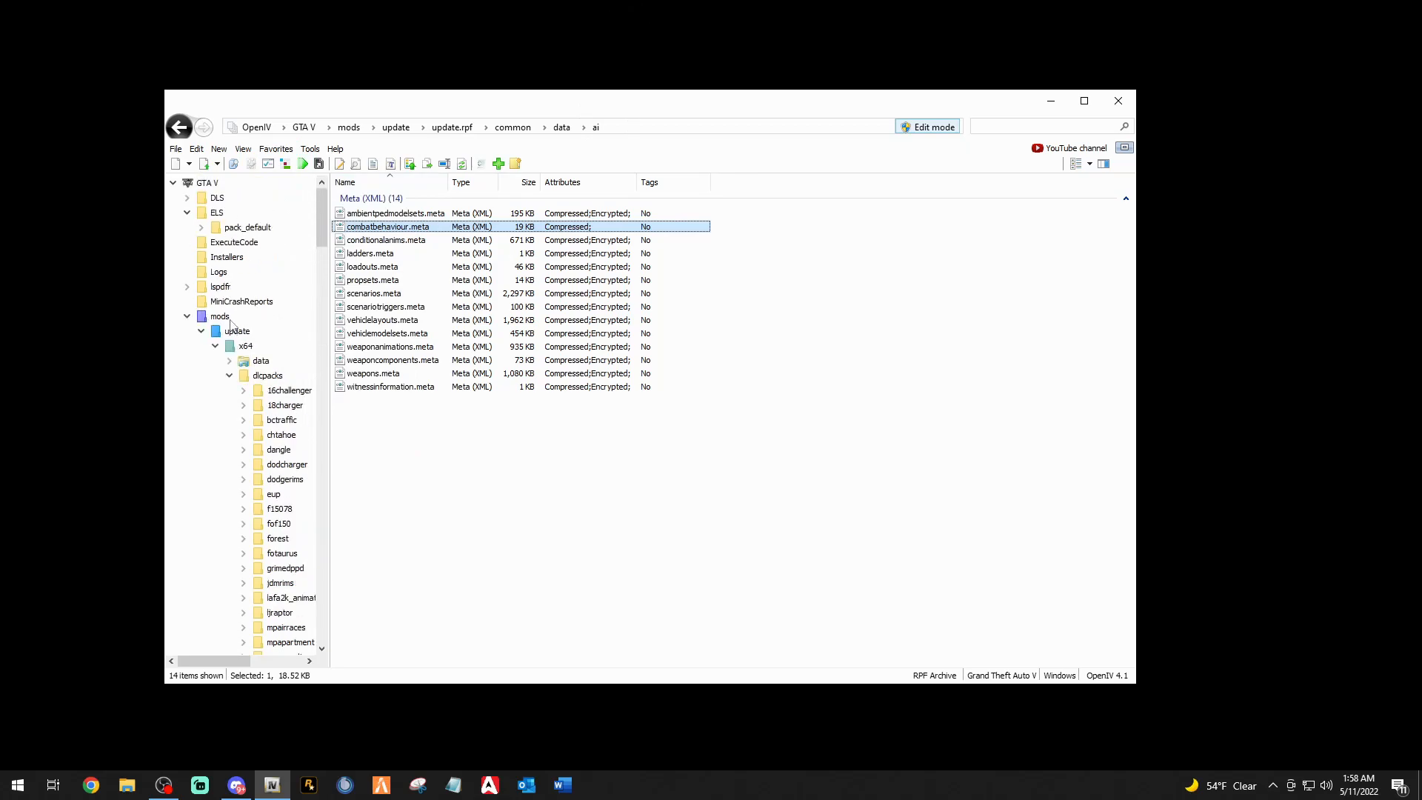
double_click(222, 317)
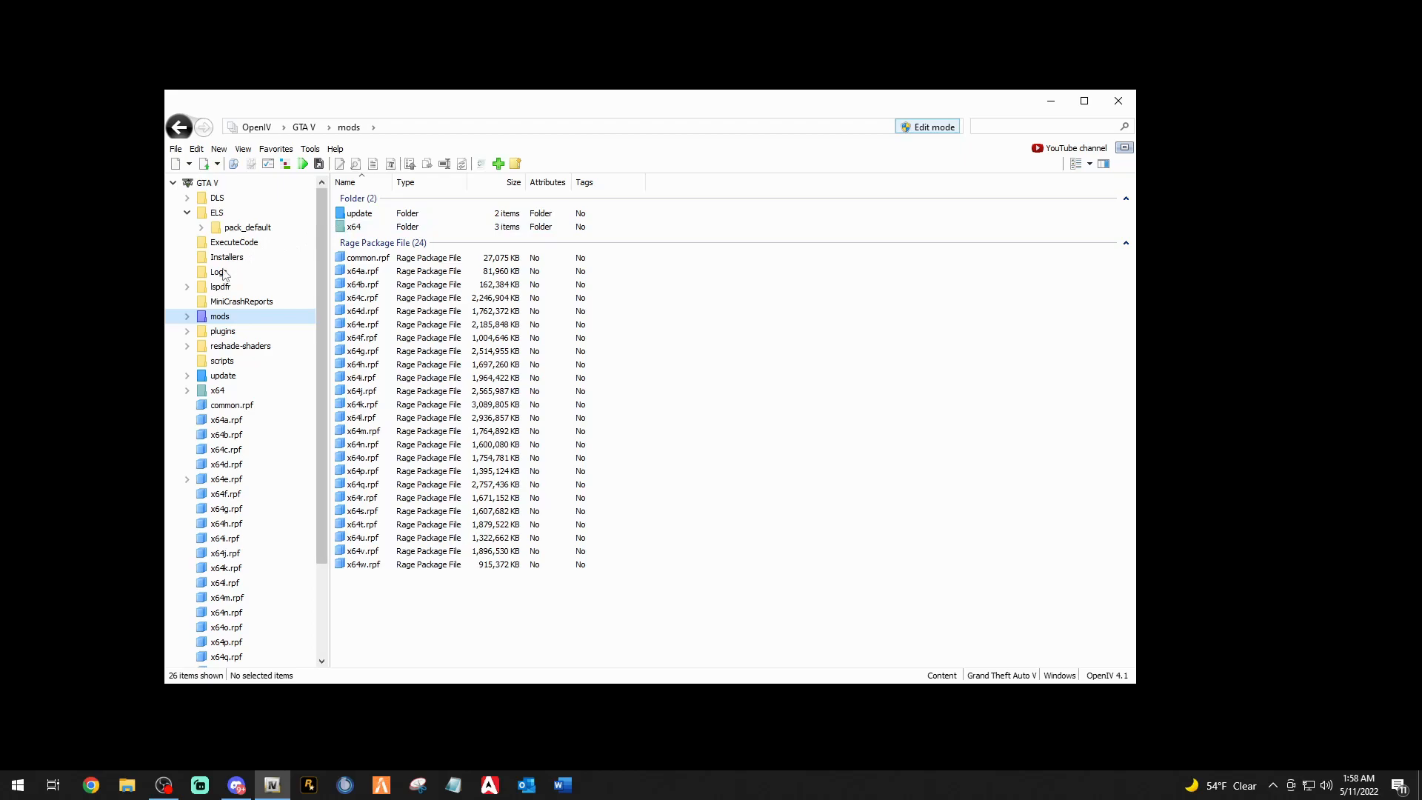
click(382, 214)
double_click(374, 214)
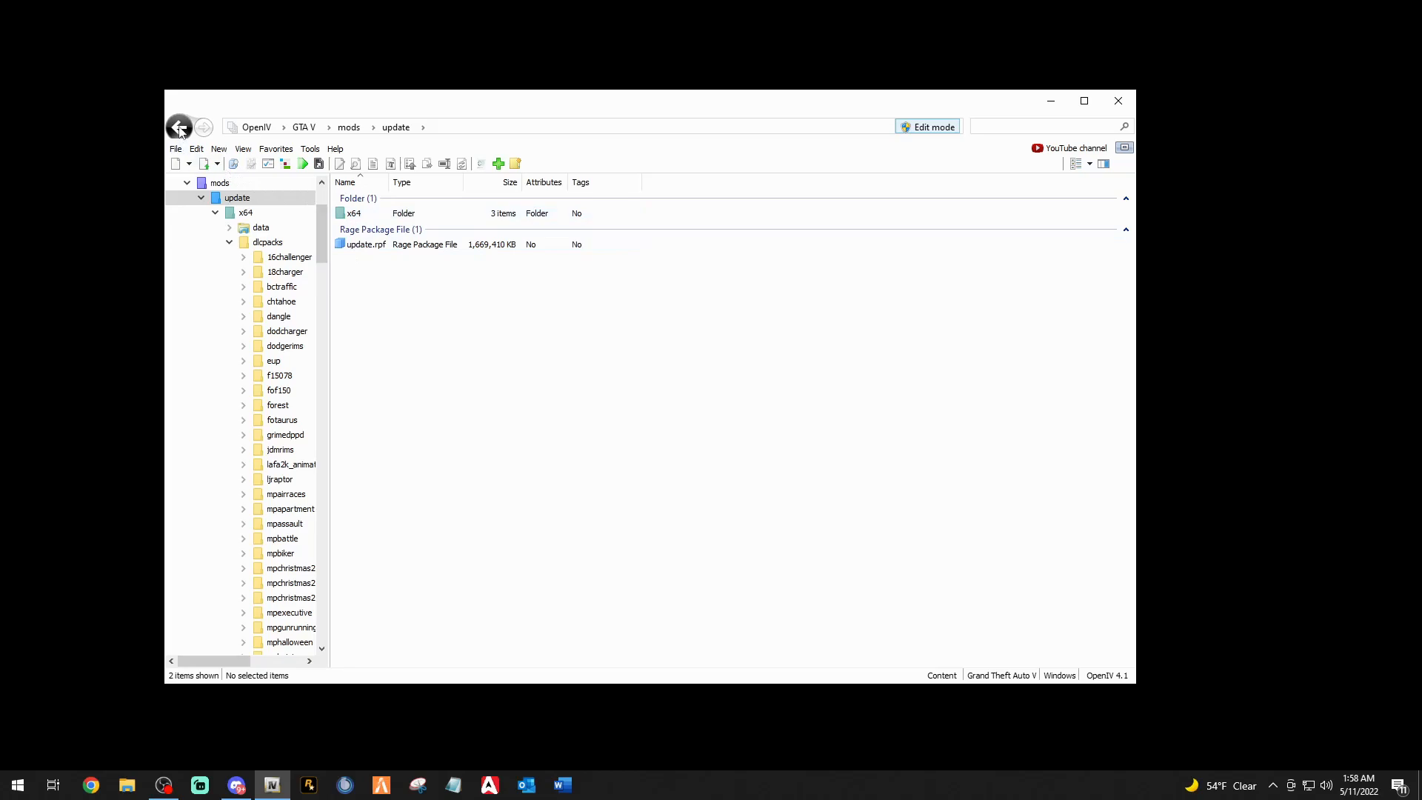
double_click(374, 246)
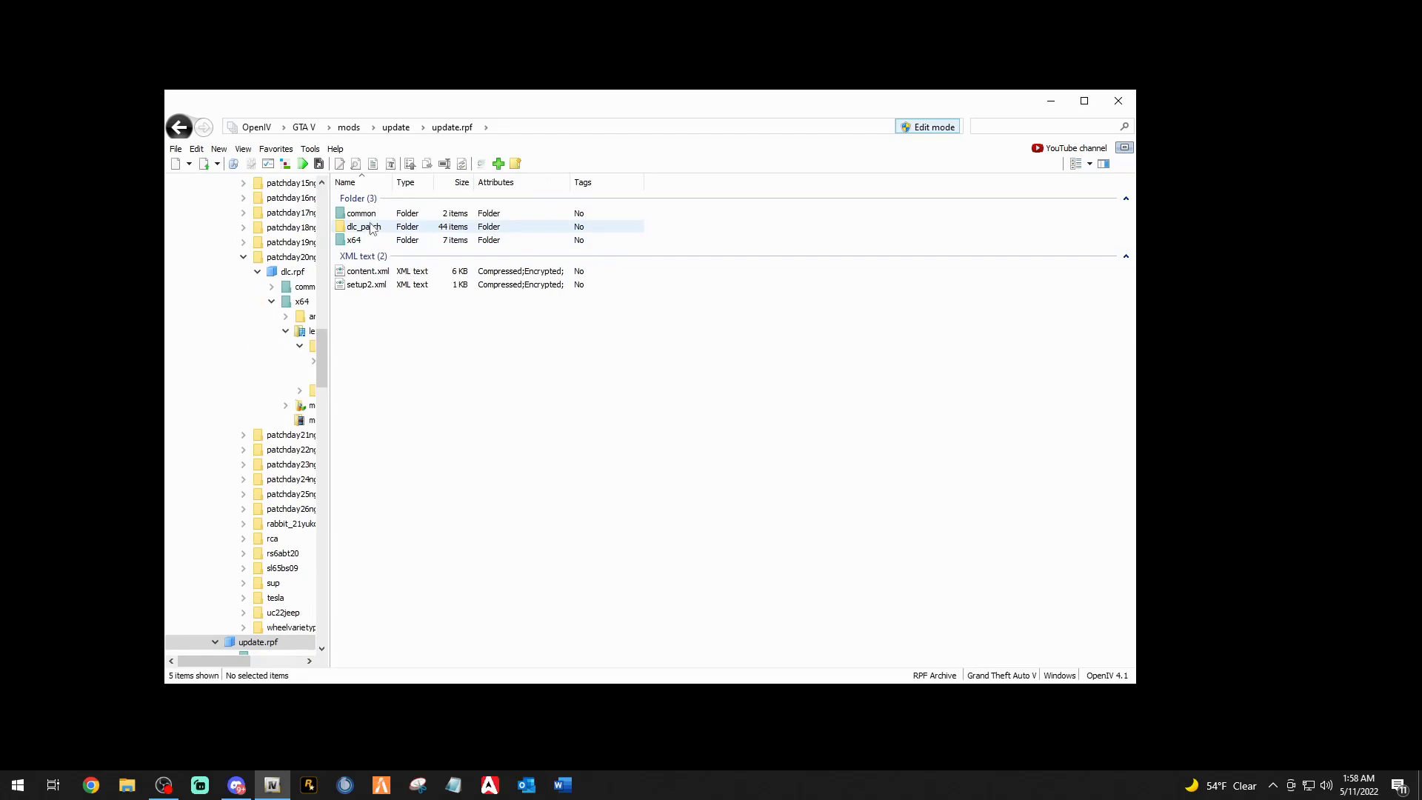
Open common/data/levels/gta5 inside update.rpf and select vehicles.meta.
double_click(362, 214)
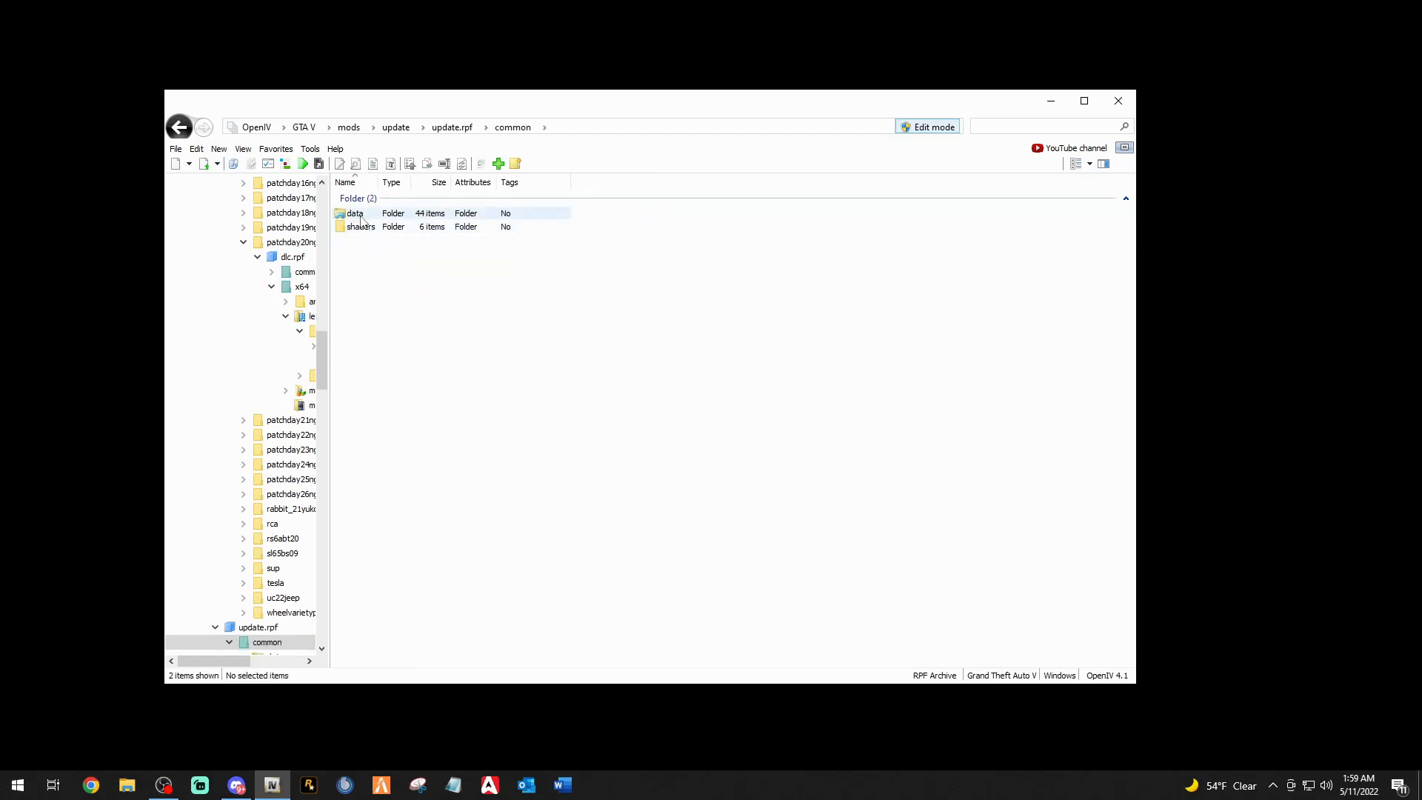
double_click(359, 214)
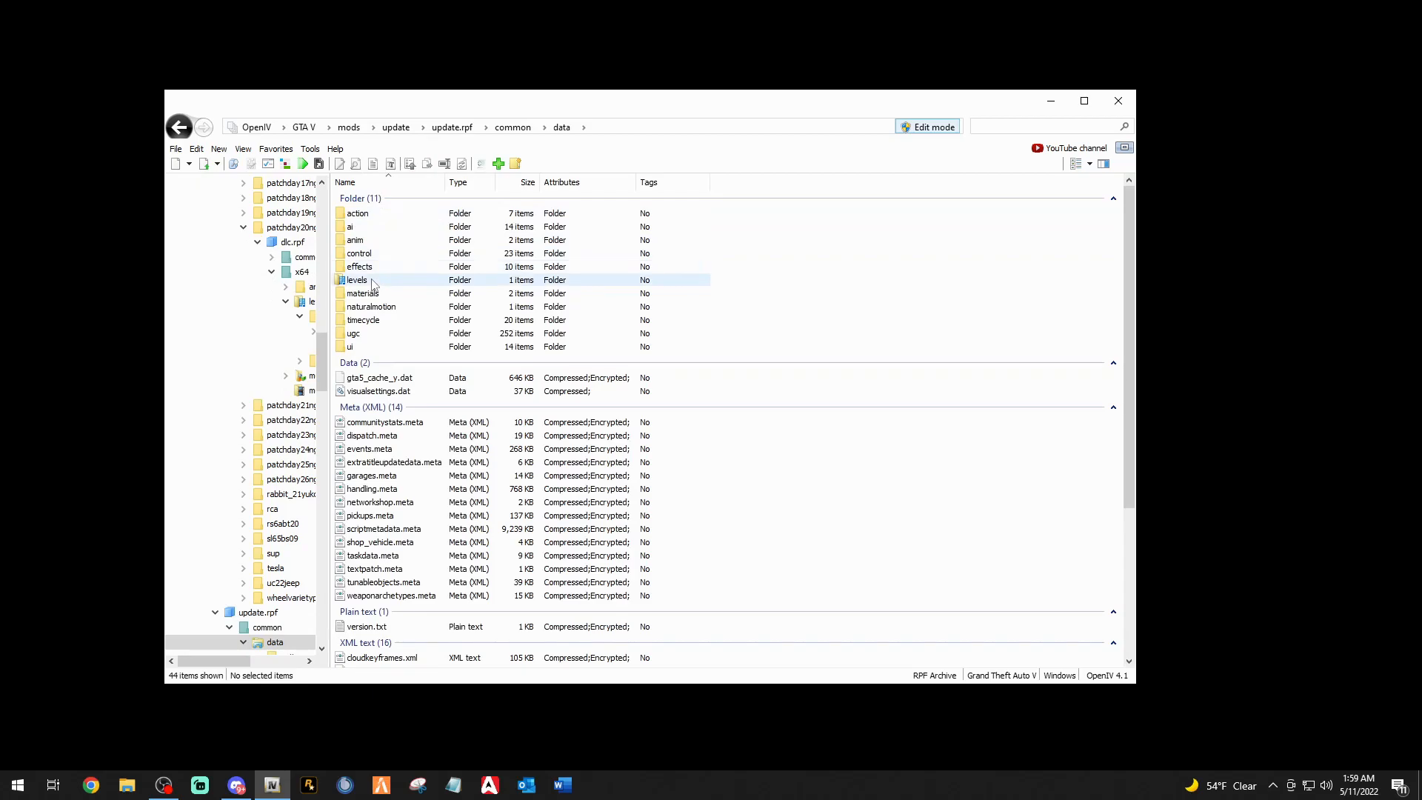
double_click(374, 282)
double_click(355, 216)
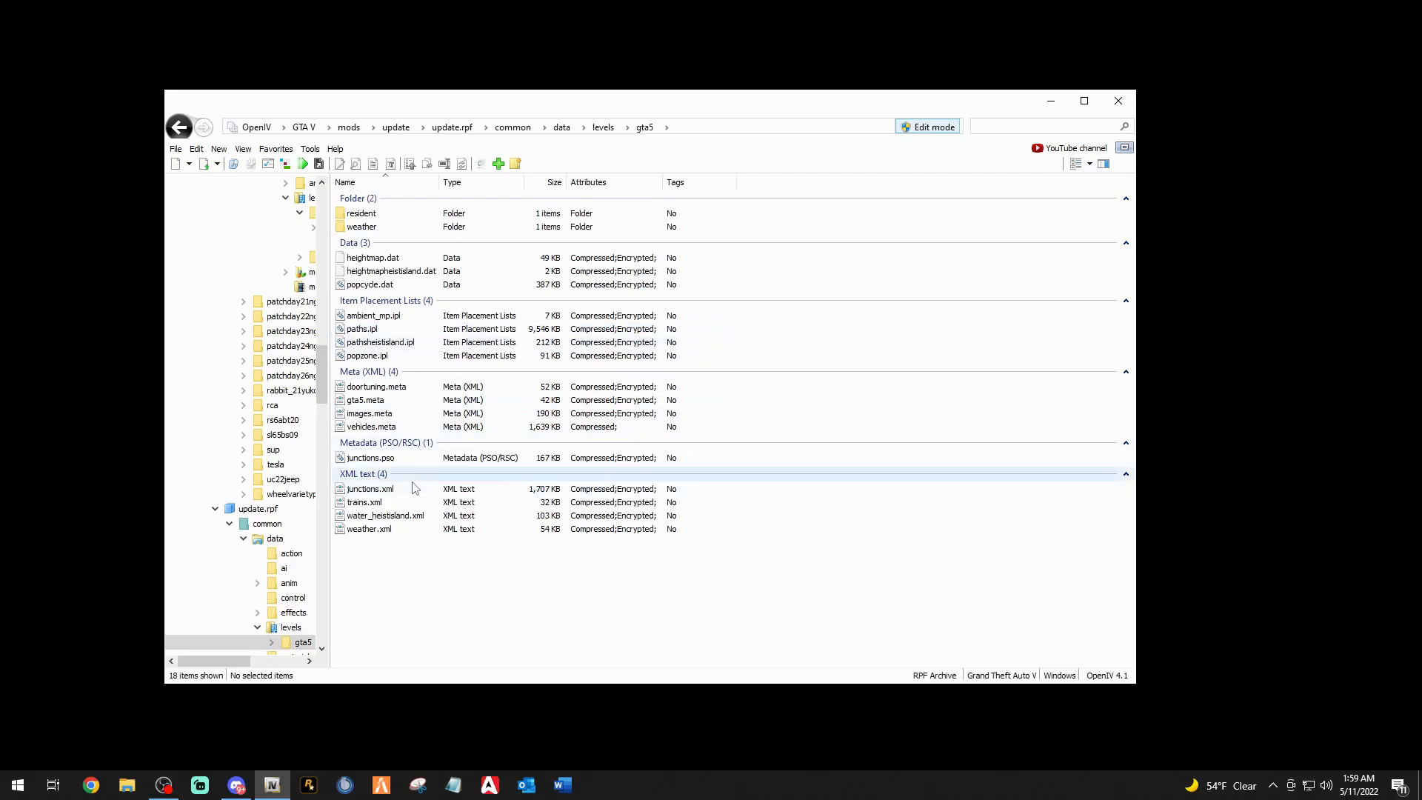
click(376, 429)
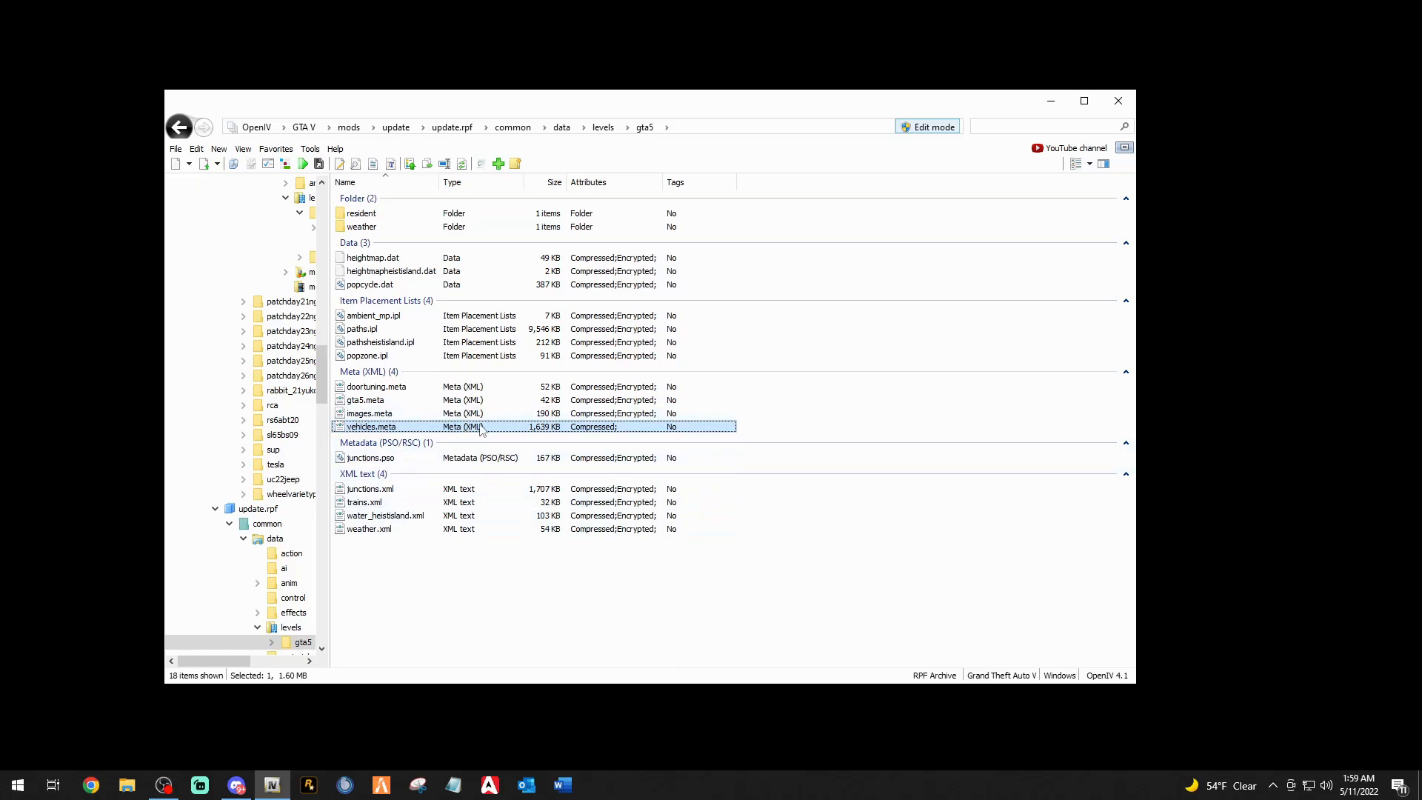
Open vehicles.meta in the text editor, examine the vehicle entries and their parameters, and close it without saving.
right_click(393, 429)
click(414, 452)
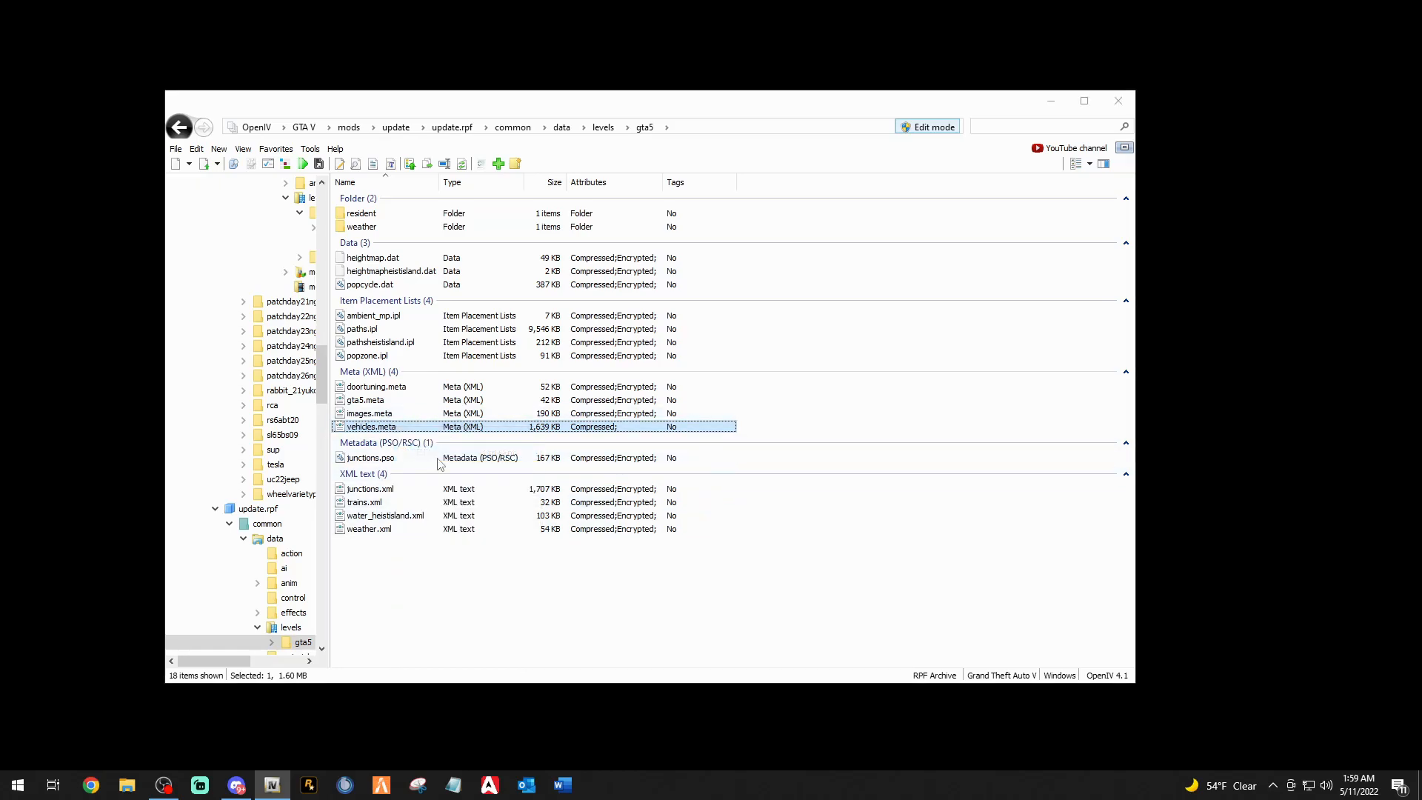
scroll(468, 452, down, 20)
scroll(468, 452, down, 20)
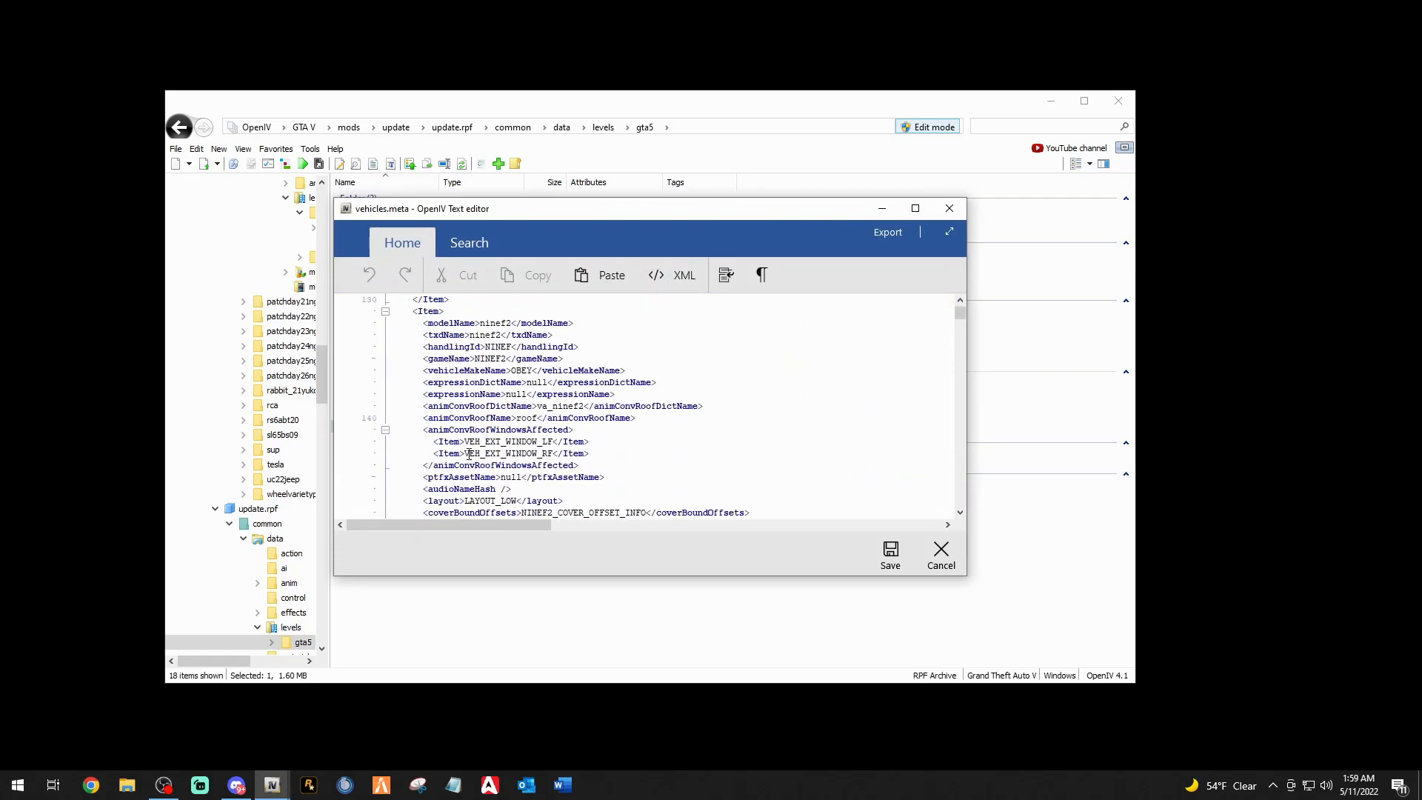
scroll(467, 446, down, 3)
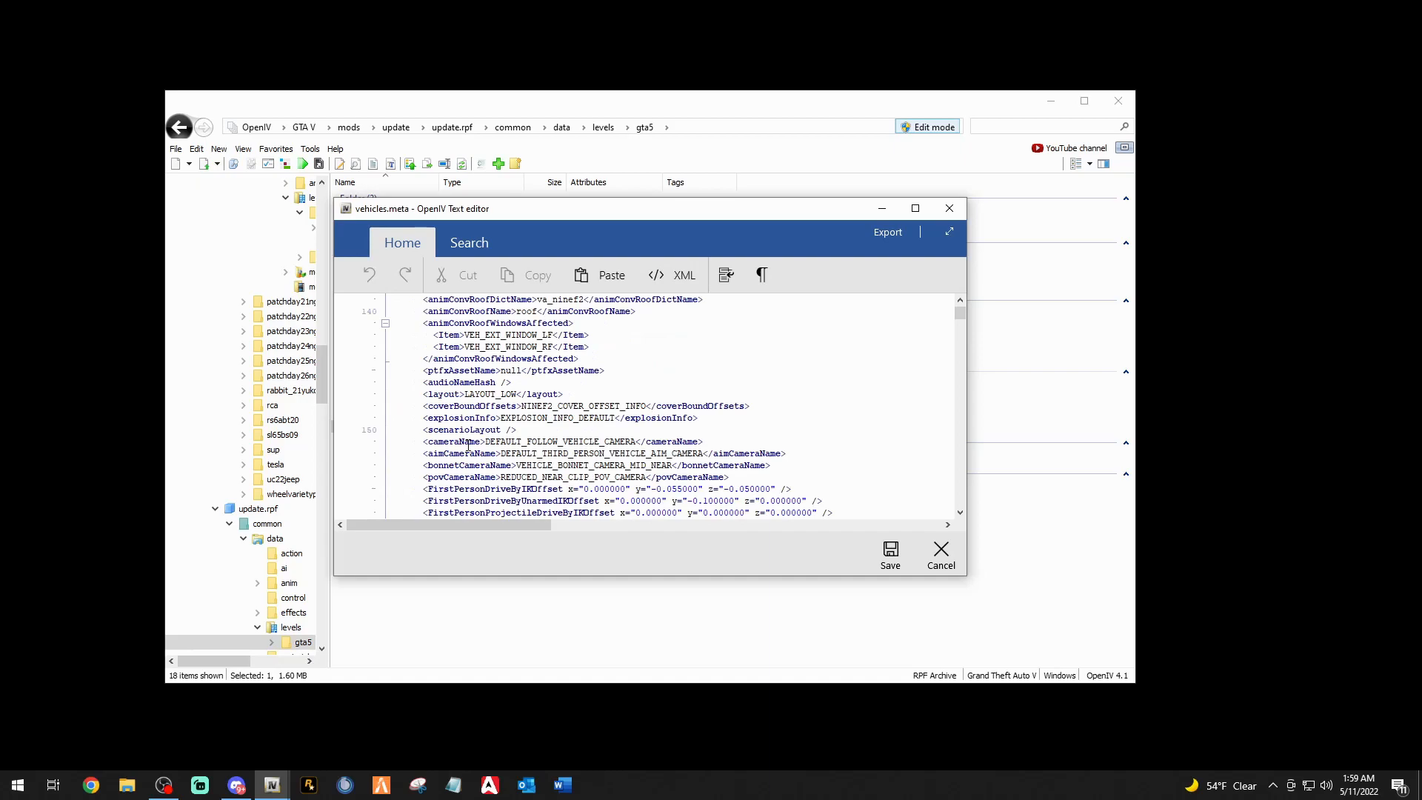
scroll(469, 448, down, 15)
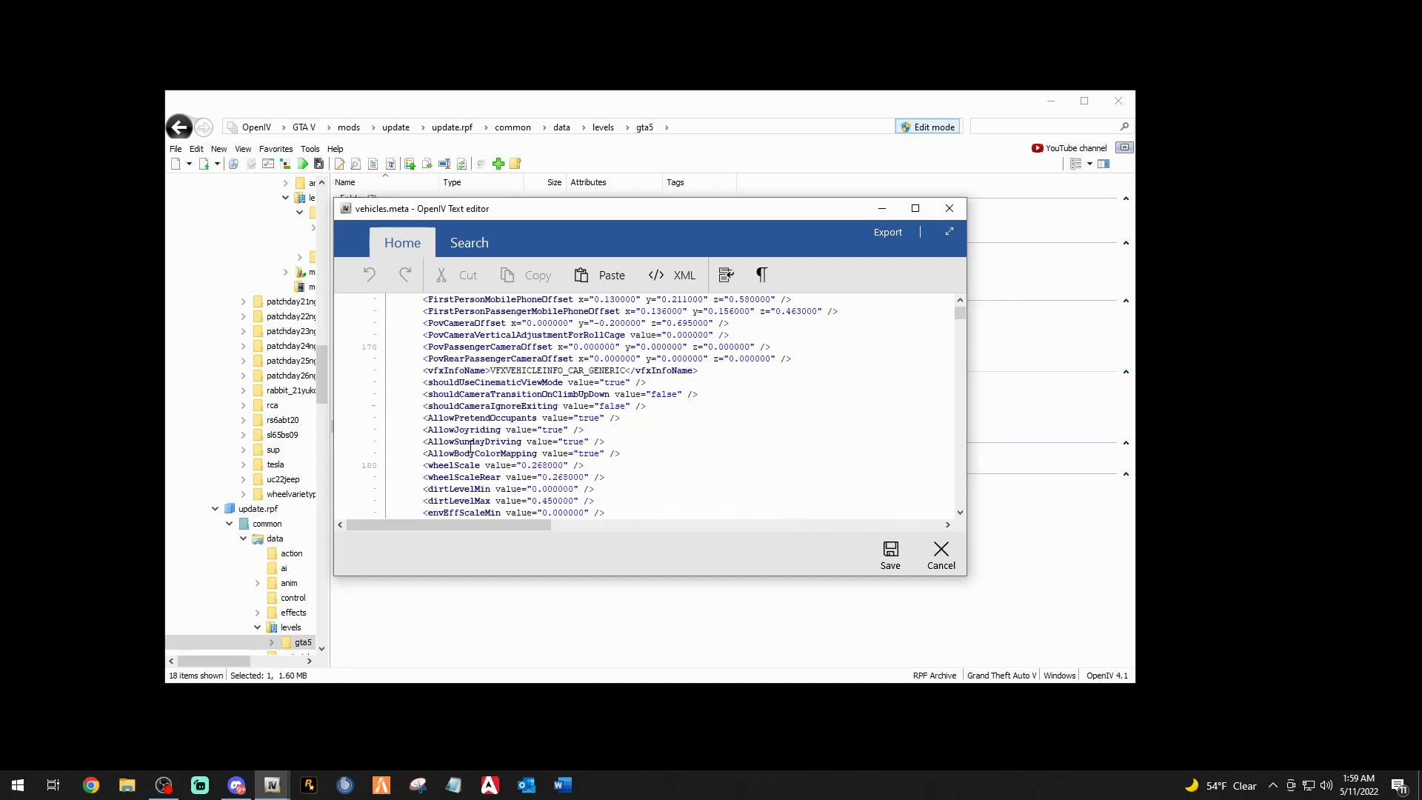
scroll(471, 447, down, 9)
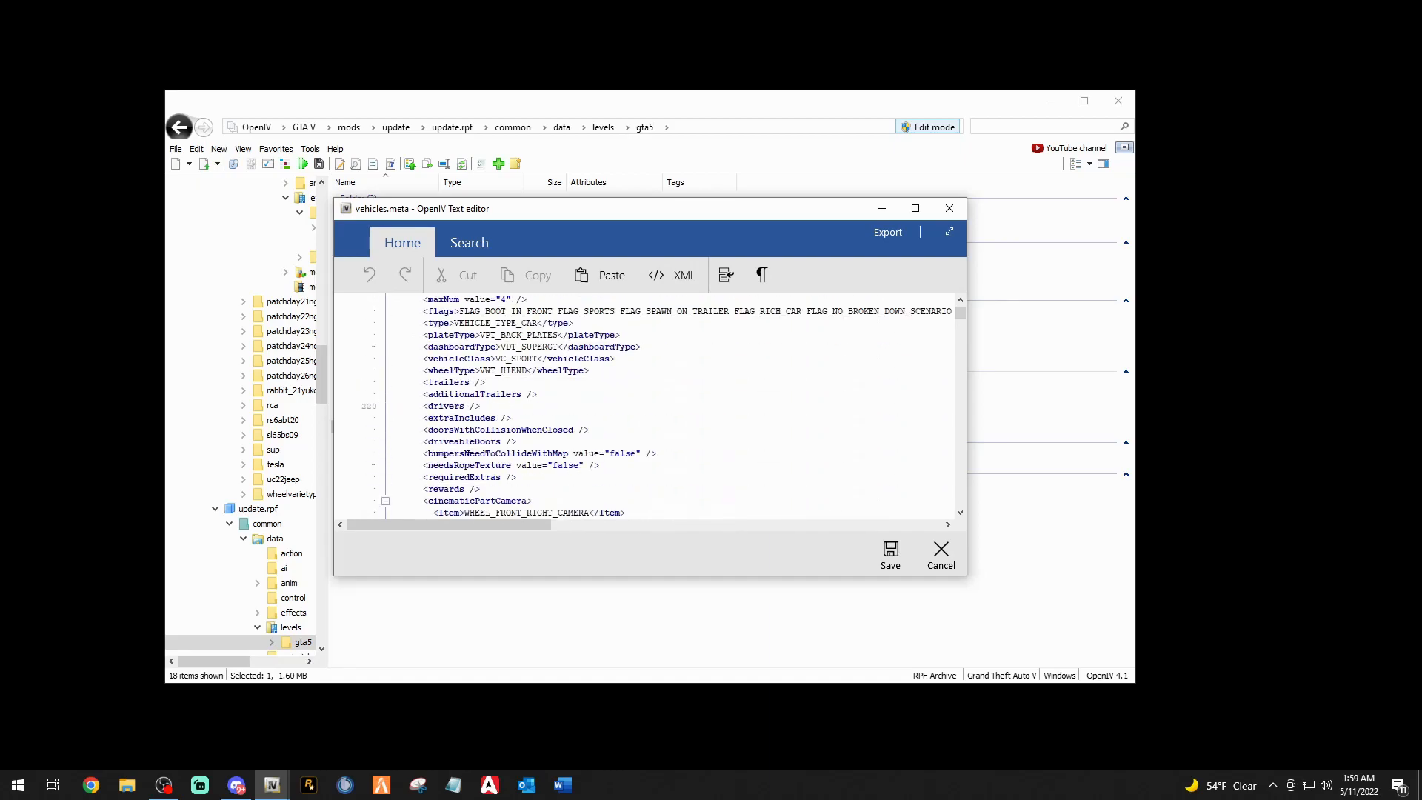
scroll(469, 440, down, 13)
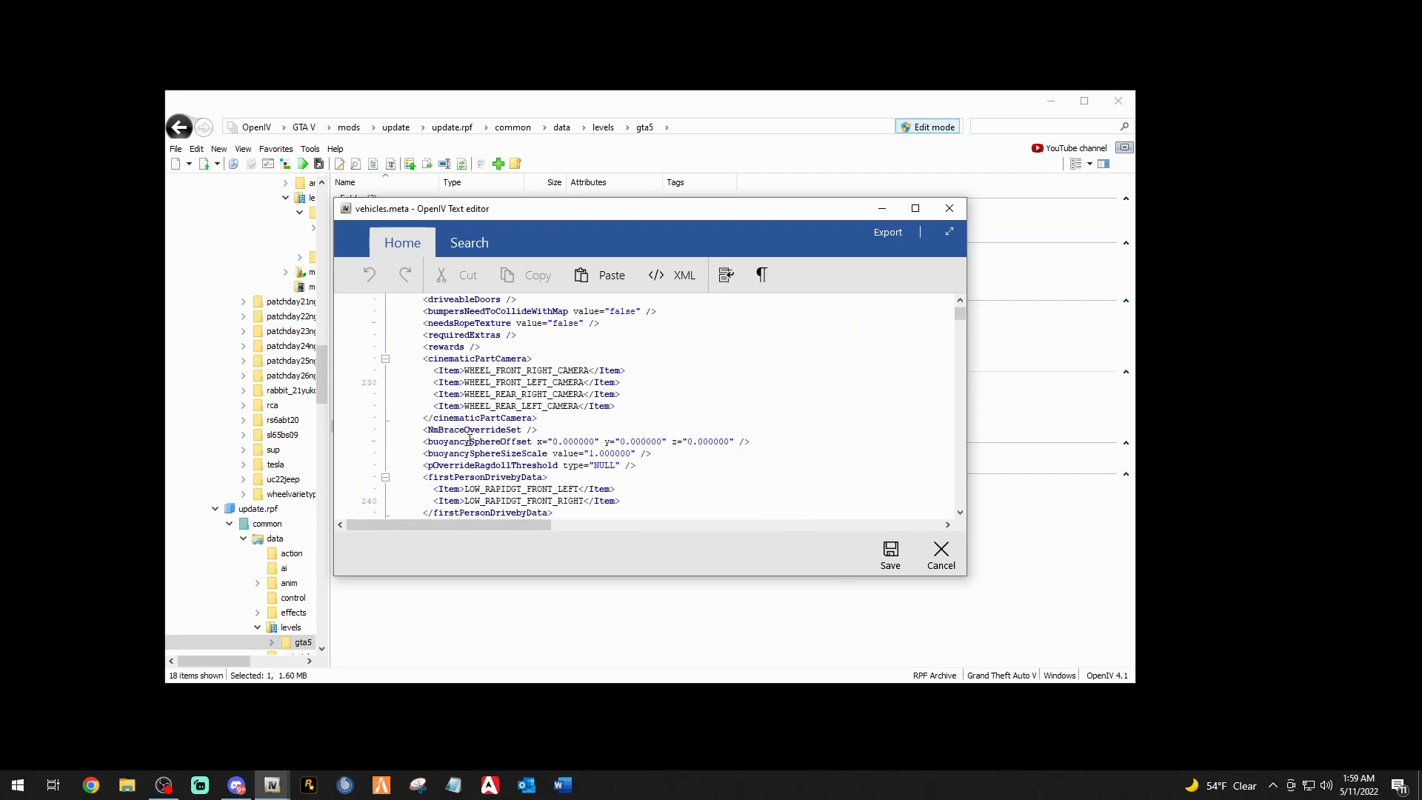
scroll(470, 440, down, 16)
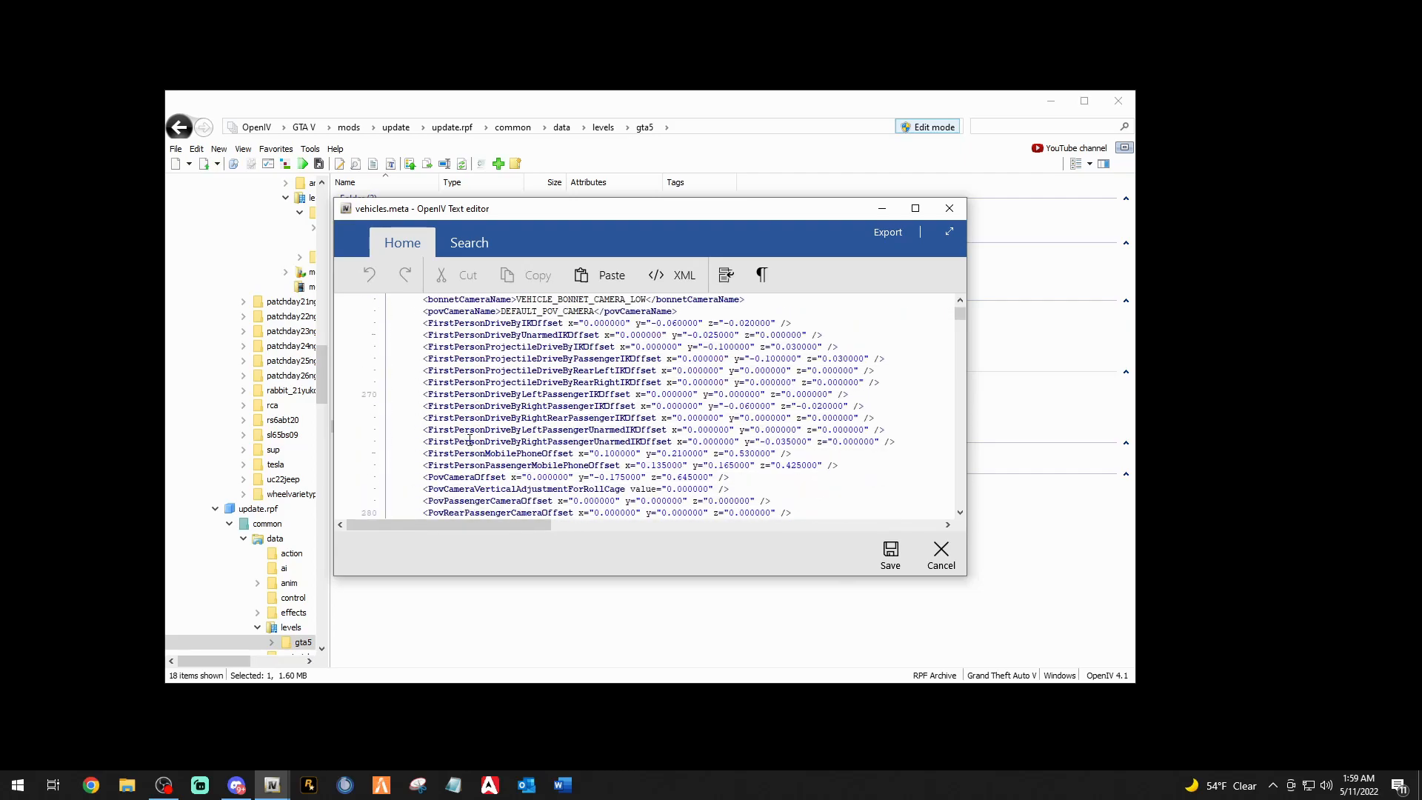
scroll(470, 442, down, 1)
scroll(399, 414, down, 5)
scroll(478, 411, down, 2)
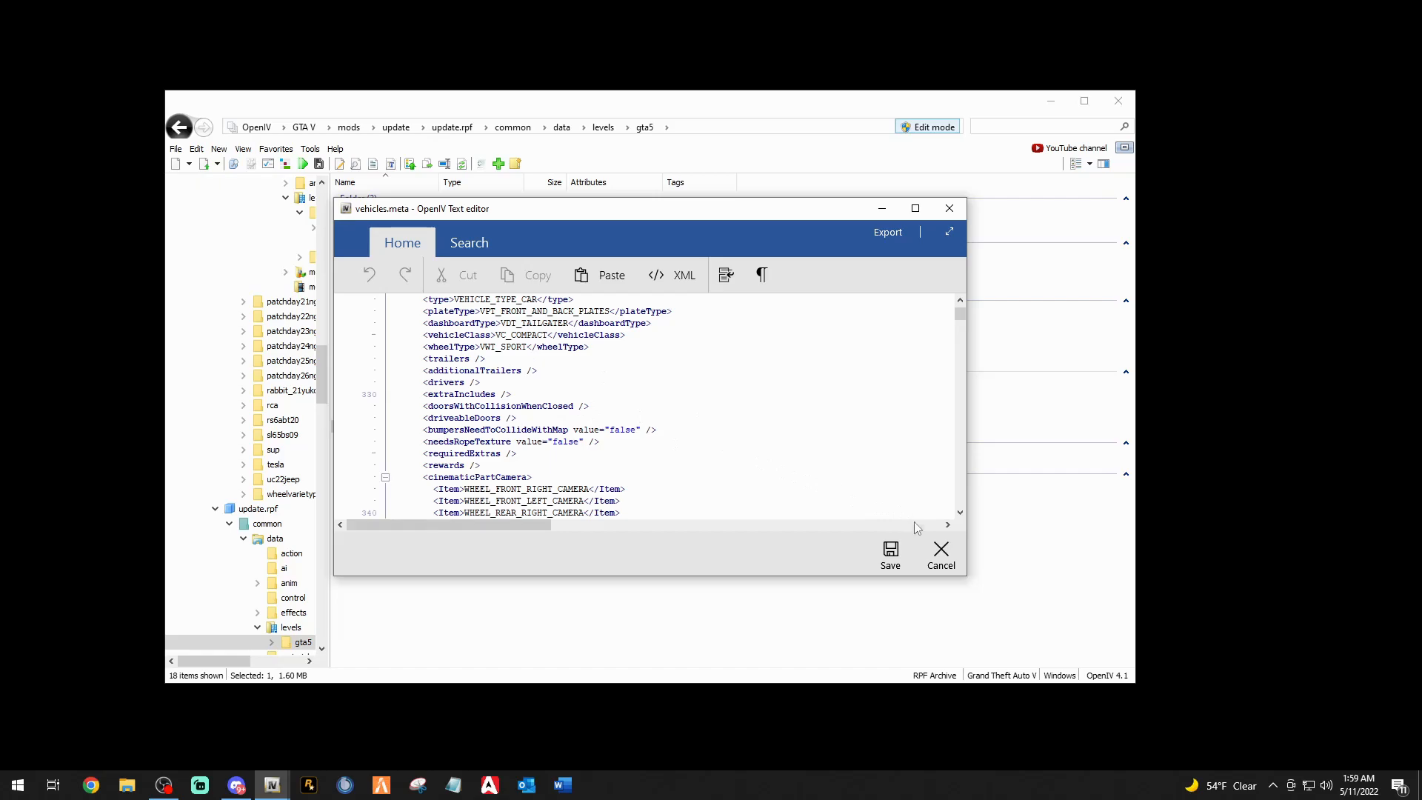
click(941, 554)
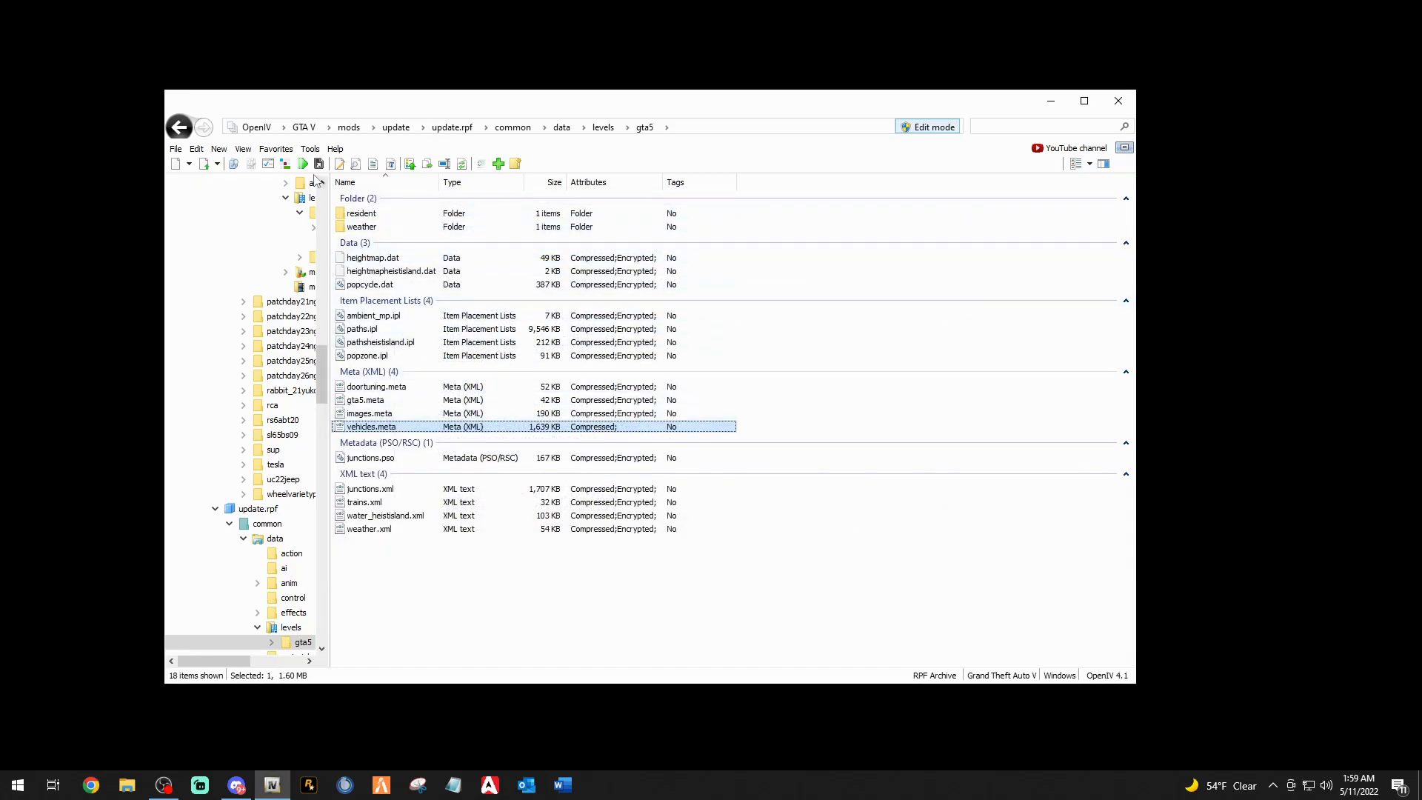
click(276, 148)
click(311, 162)
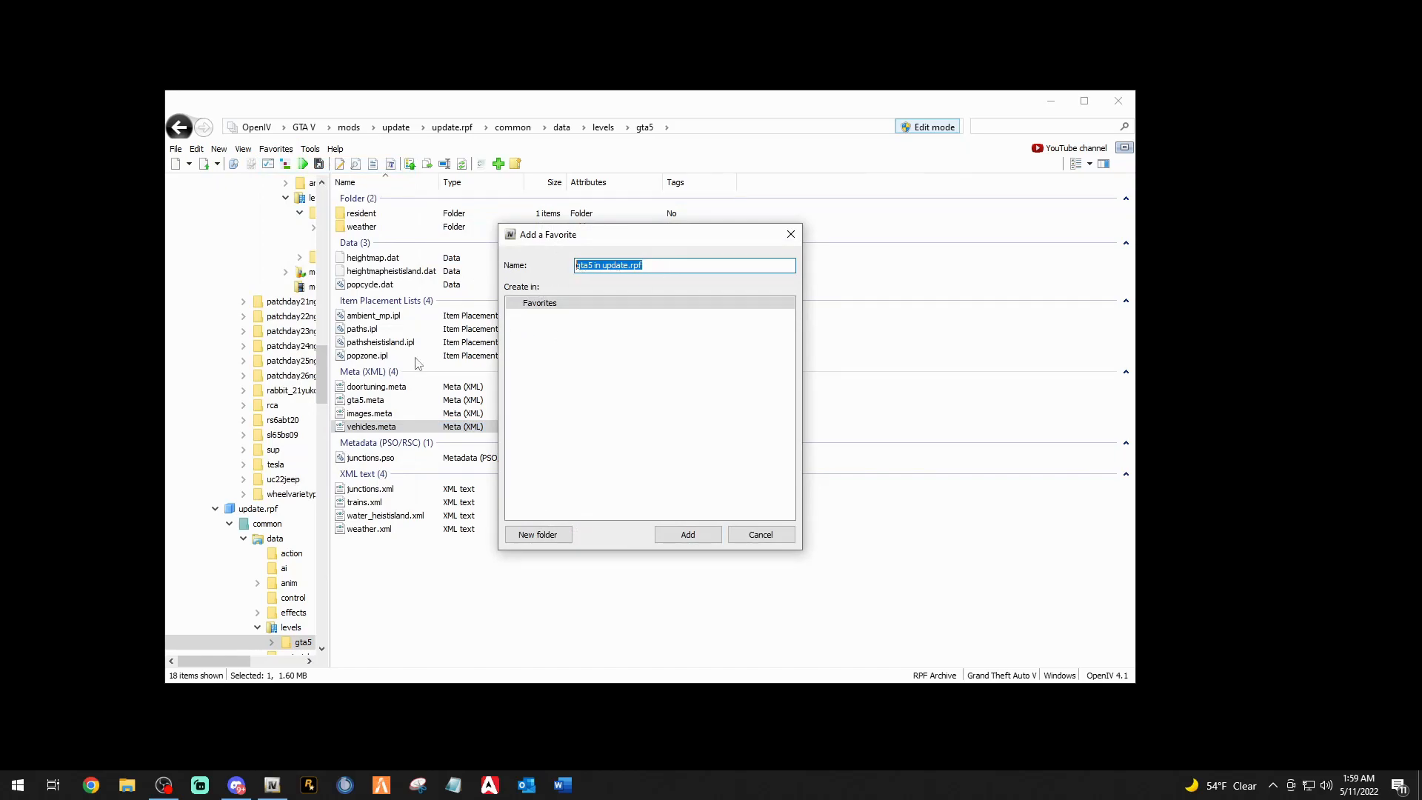
click(759, 534)
Return to the mods folder in the folder tree and collapse it.
scroll(247, 319, up, 10)
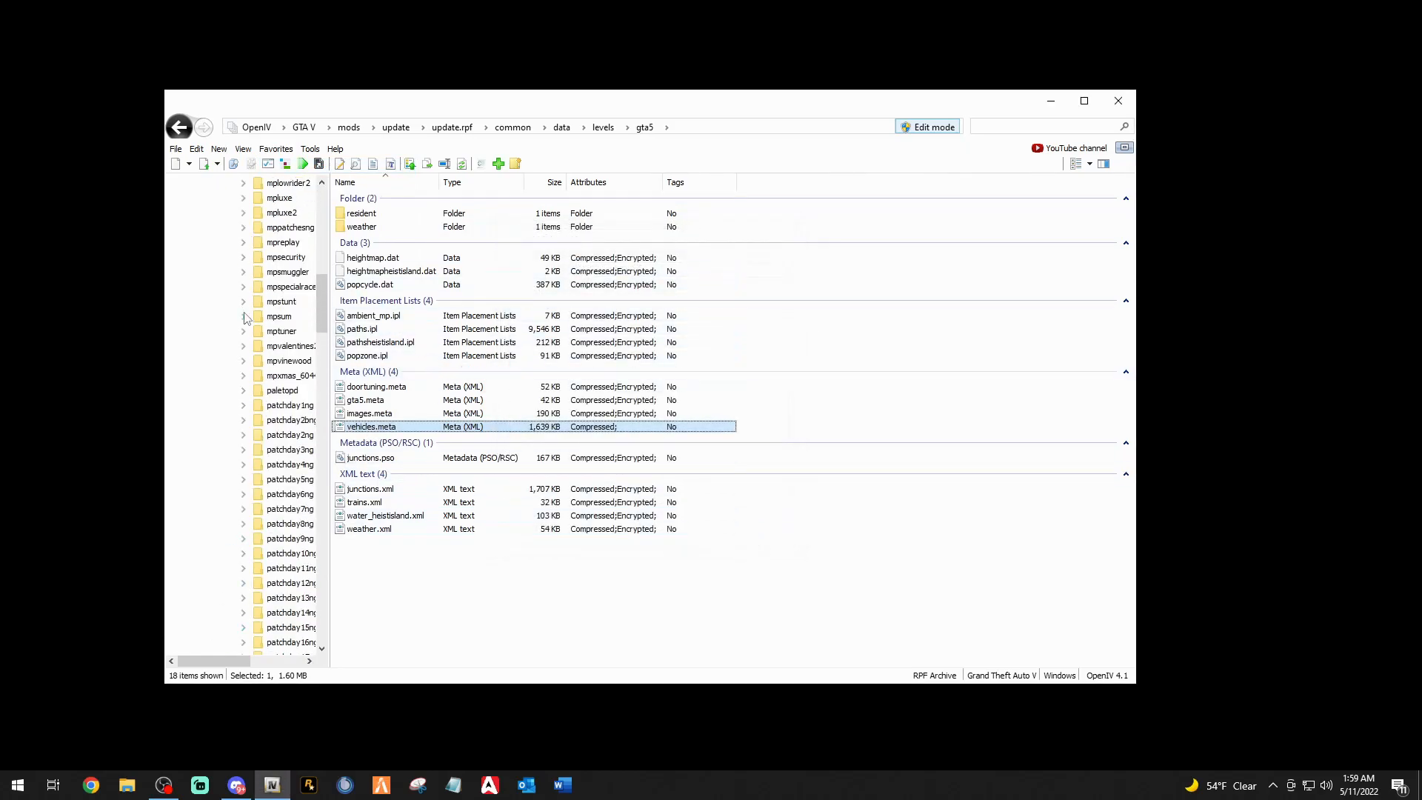
scroll(247, 319, up, 10)
click(225, 317)
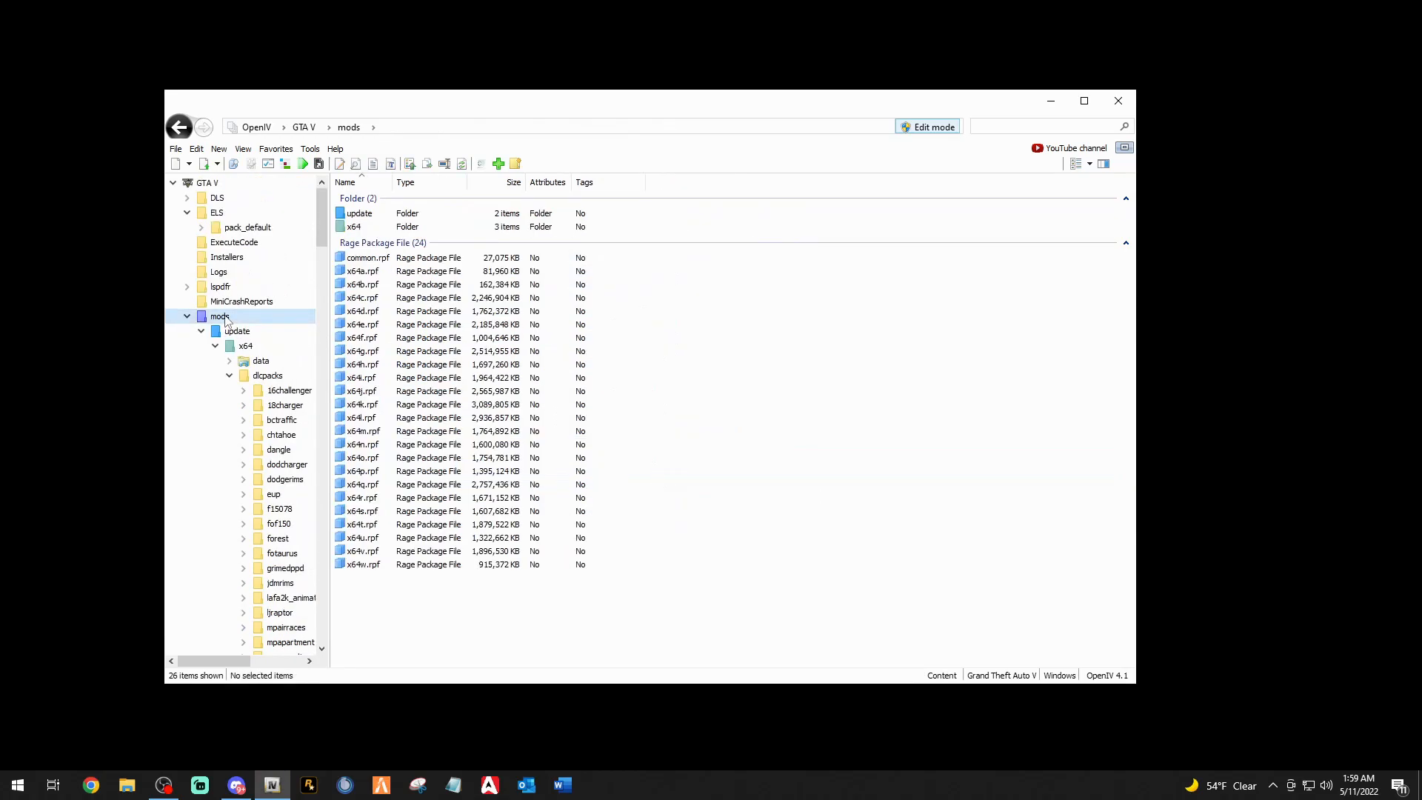
double_click(224, 317)
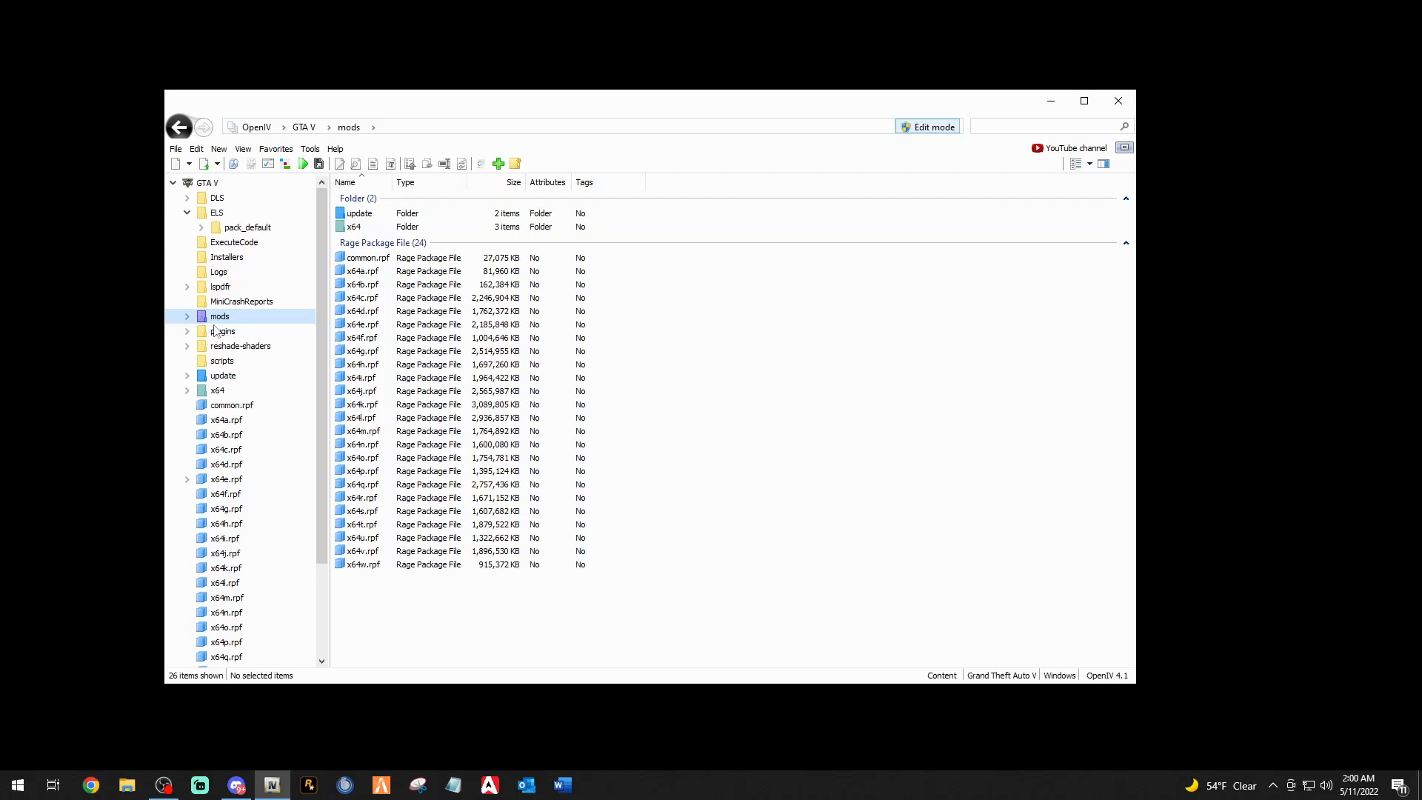
Open the dlcpacks folder through update/x64 in mods.
double_click(359, 214)
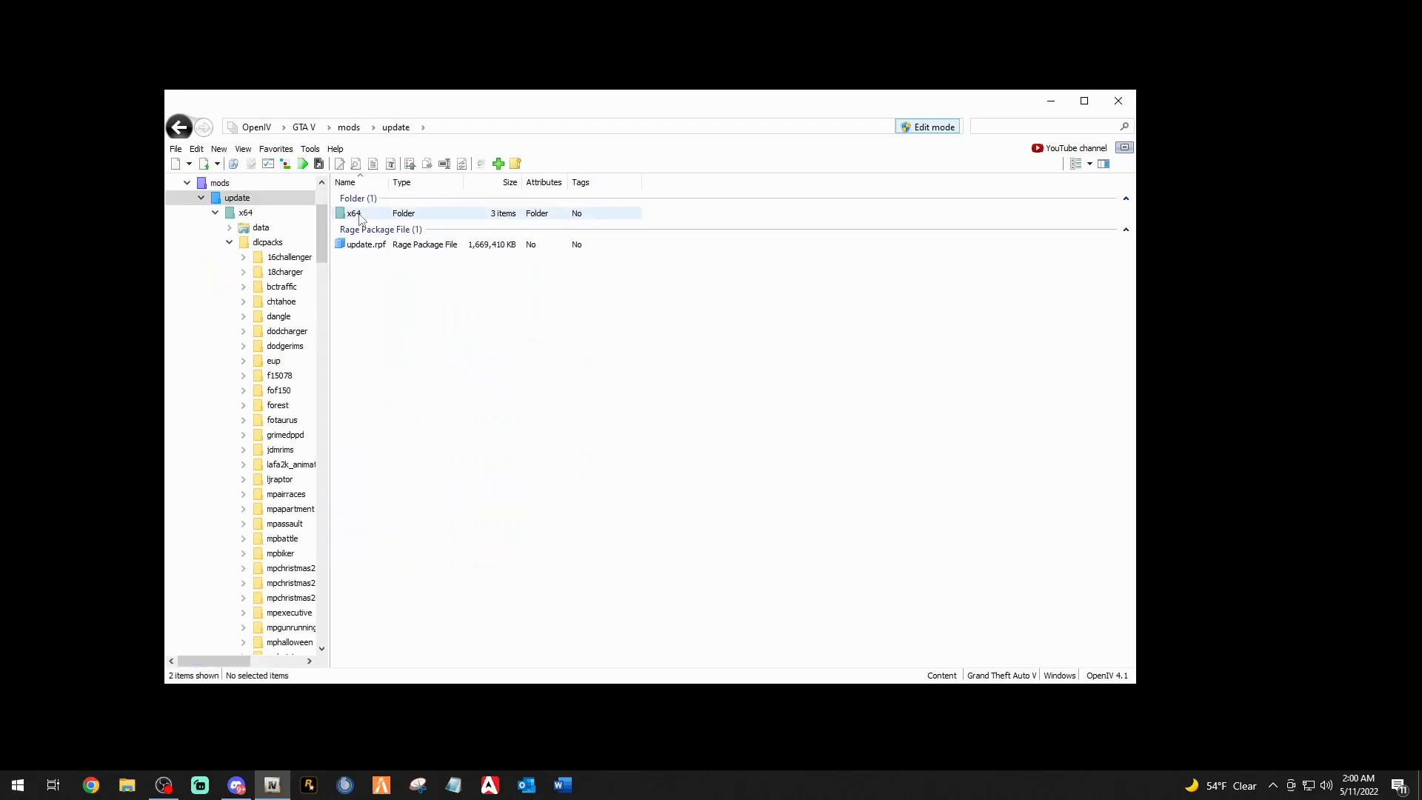
double_click(357, 214)
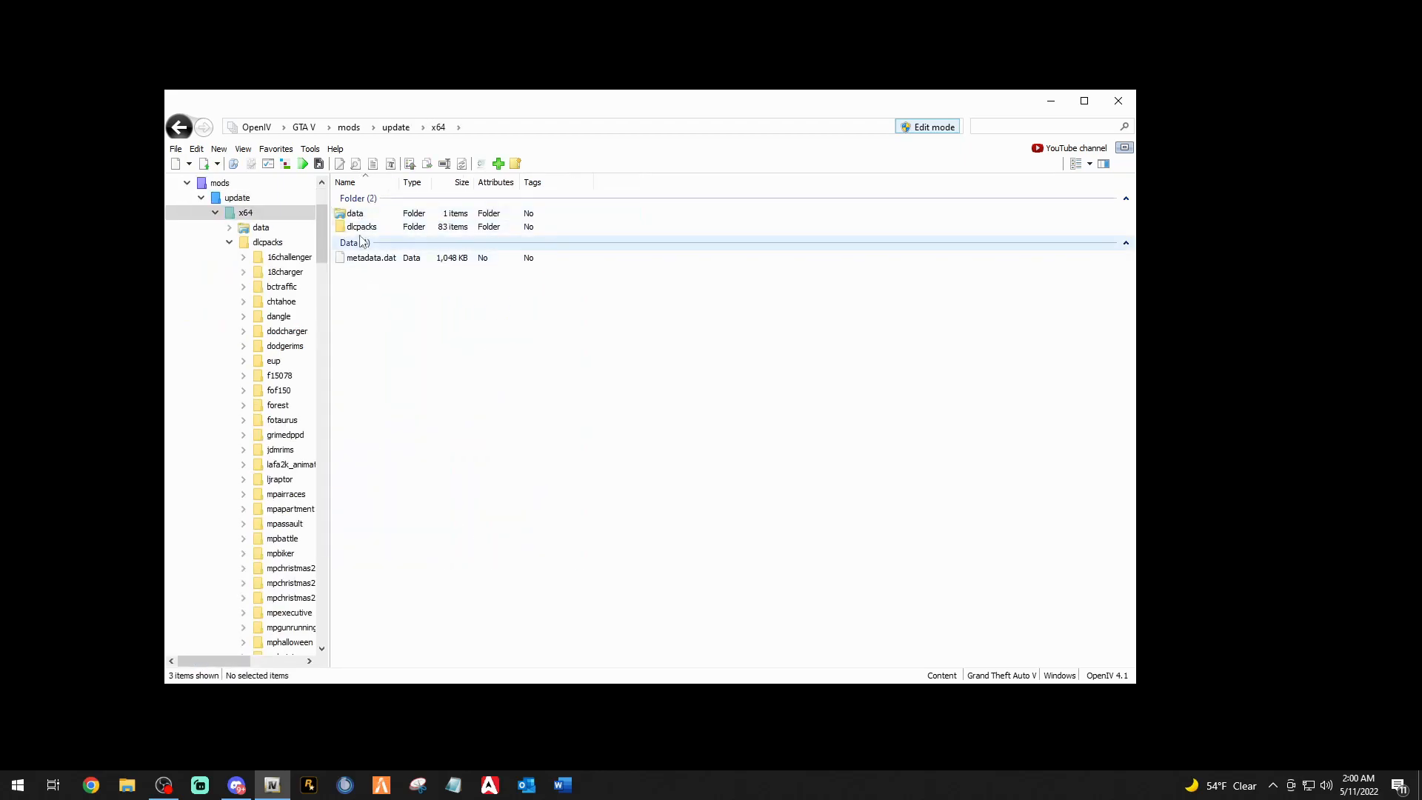
click(361, 229)
double_click(362, 228)
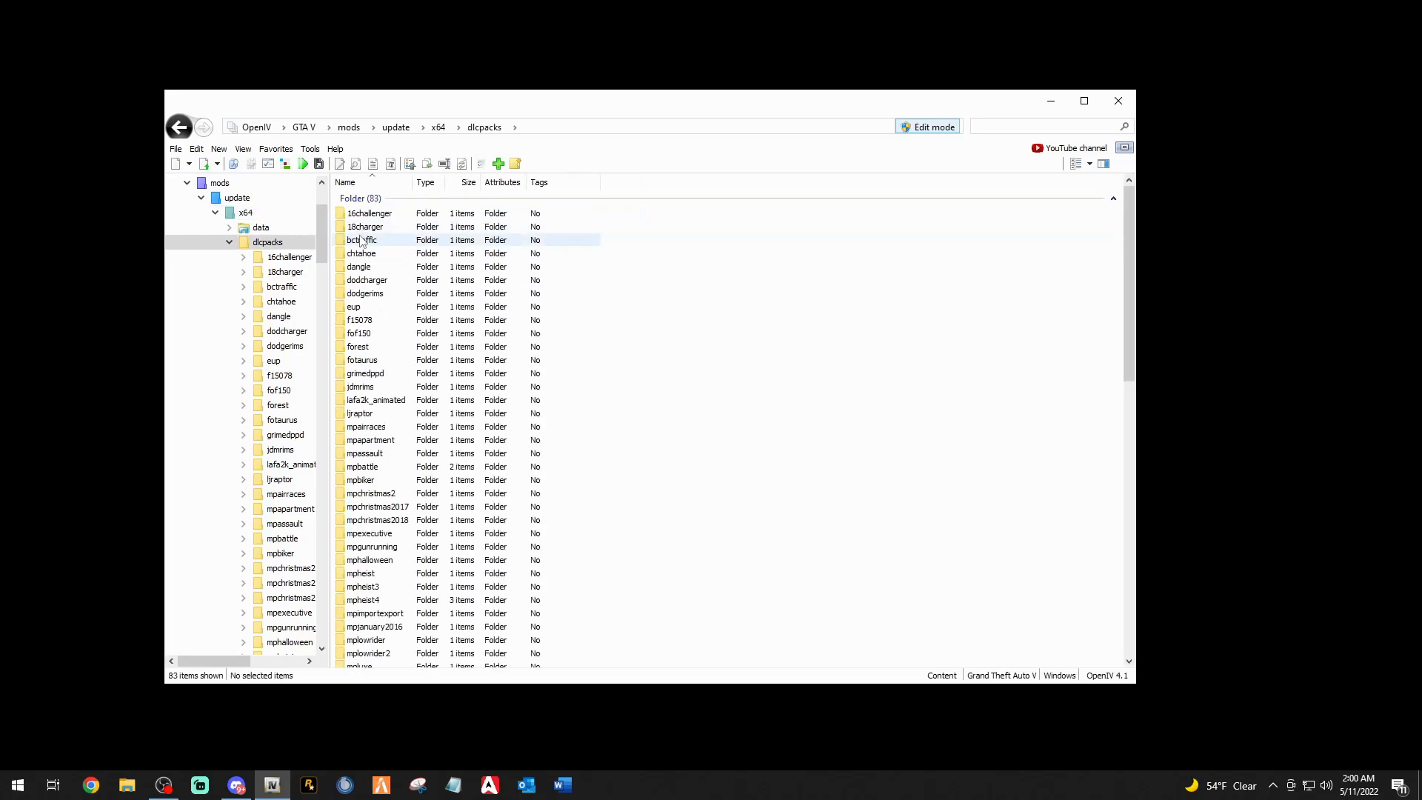
Open the eup pack's dlc.rpf and go through x64 into eup_componentpeds.rpf.
double_click(355, 307)
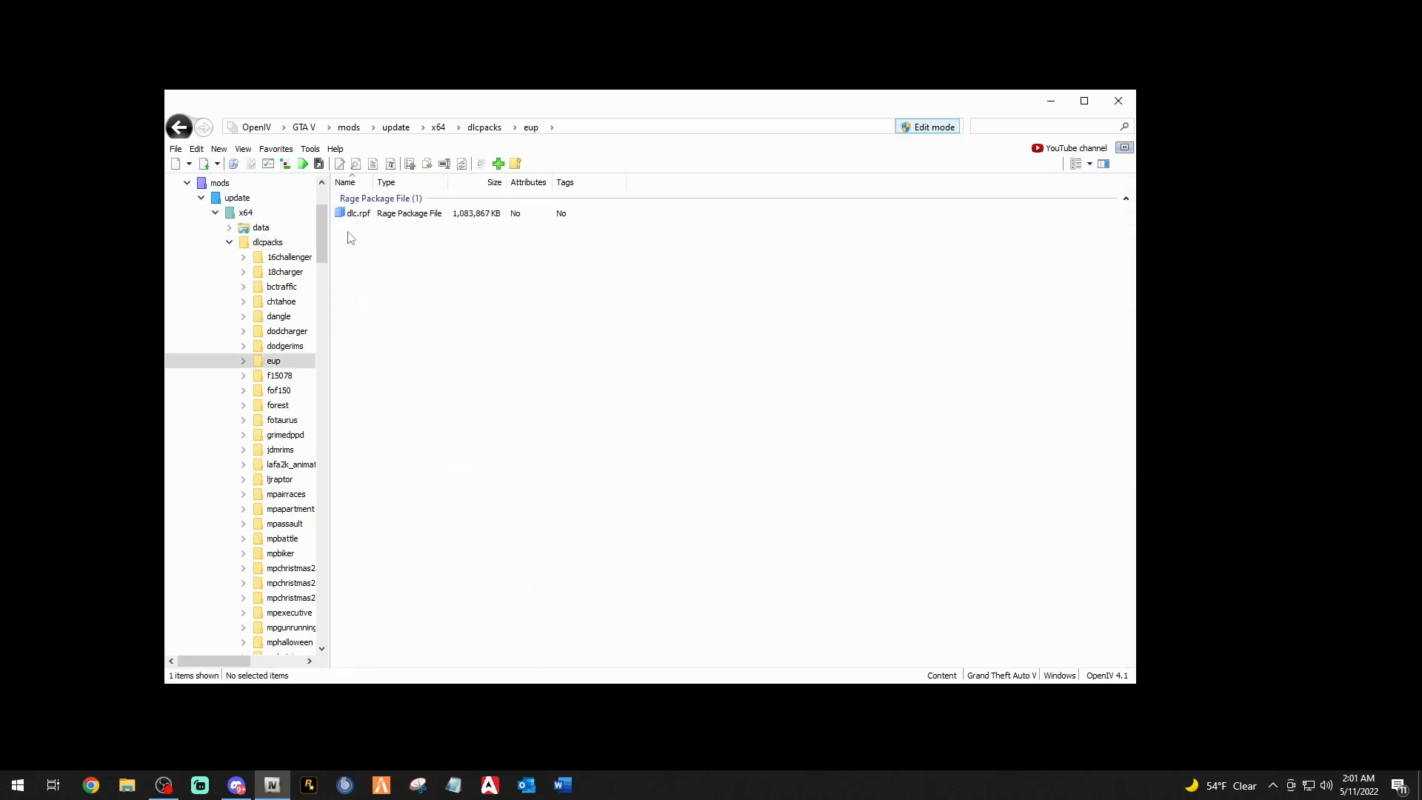
double_click(357, 214)
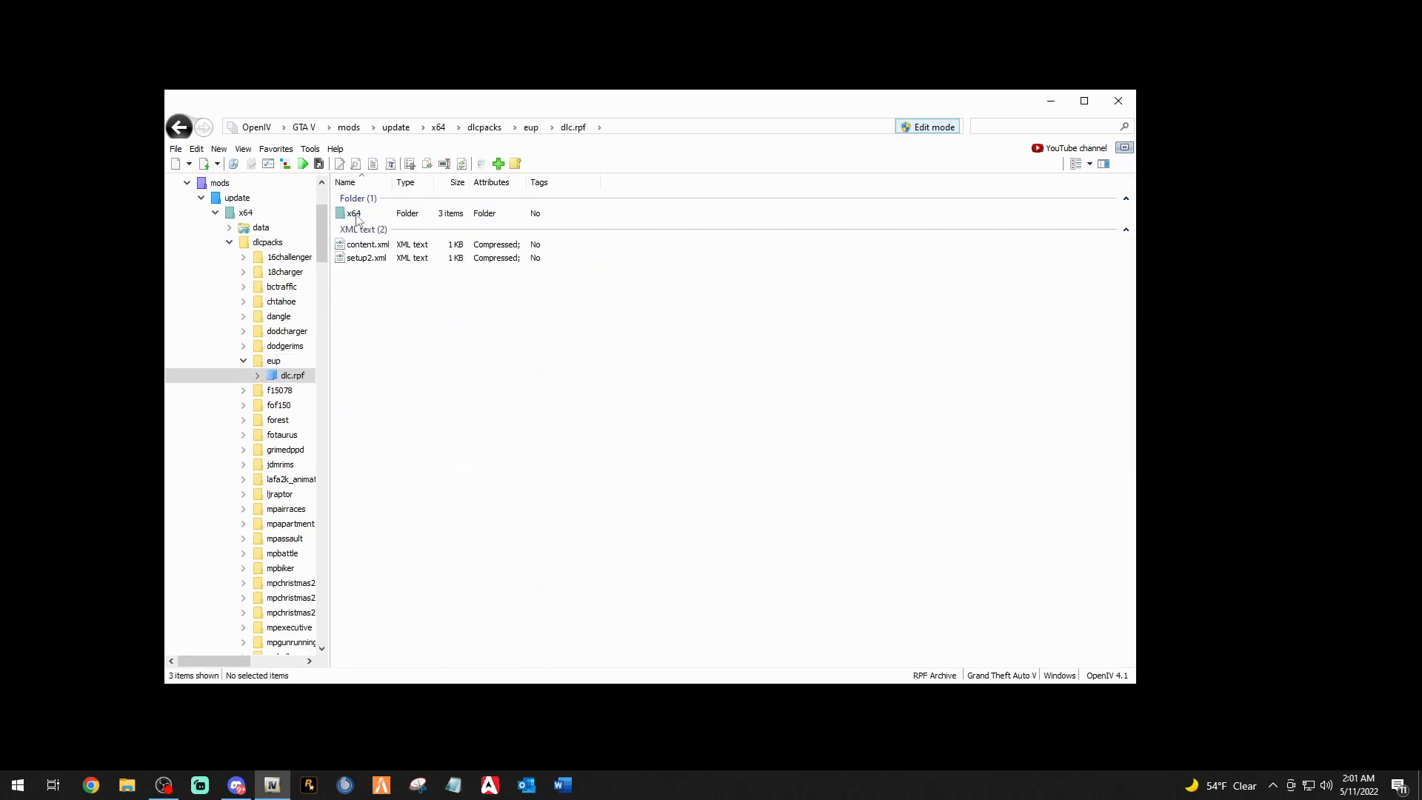
double_click(354, 214)
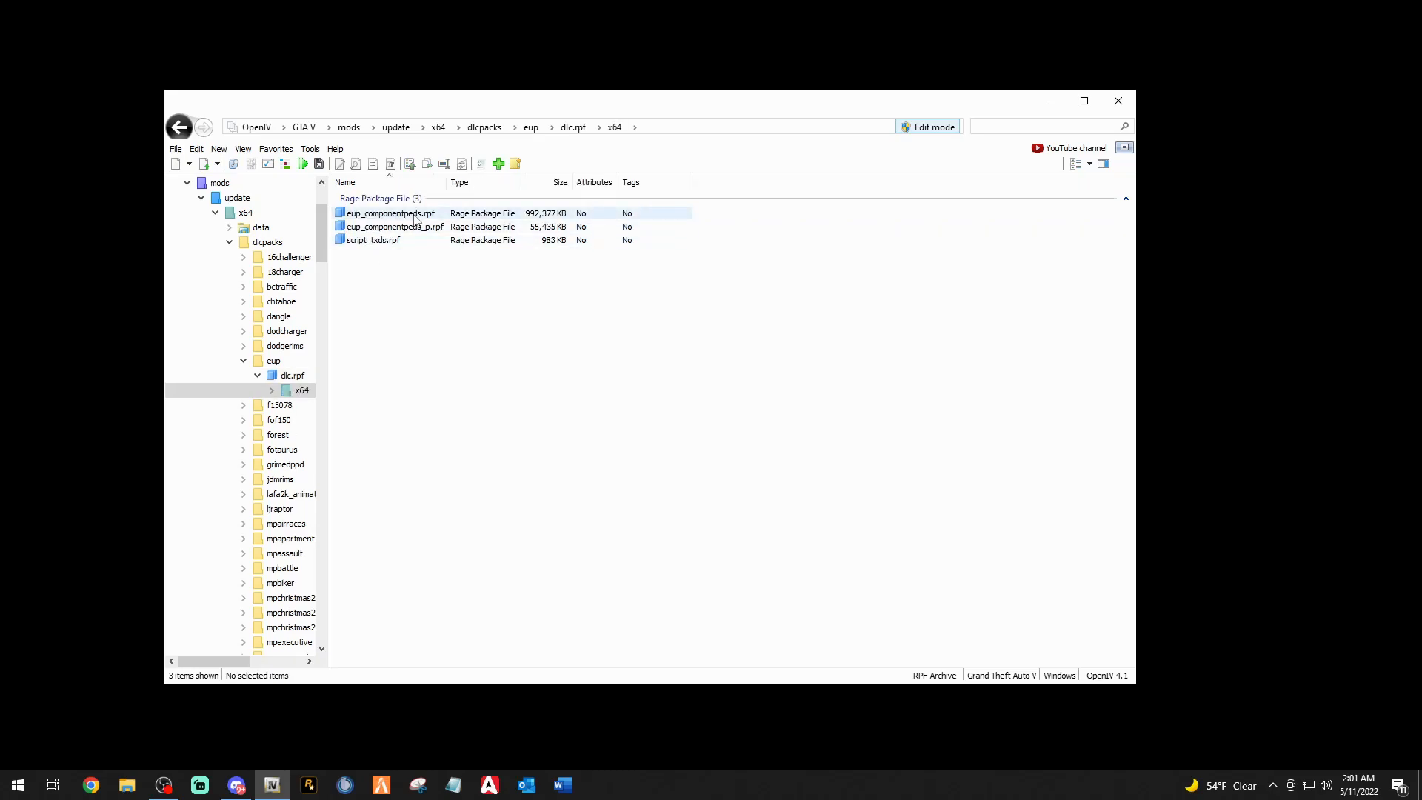
double_click(370, 213)
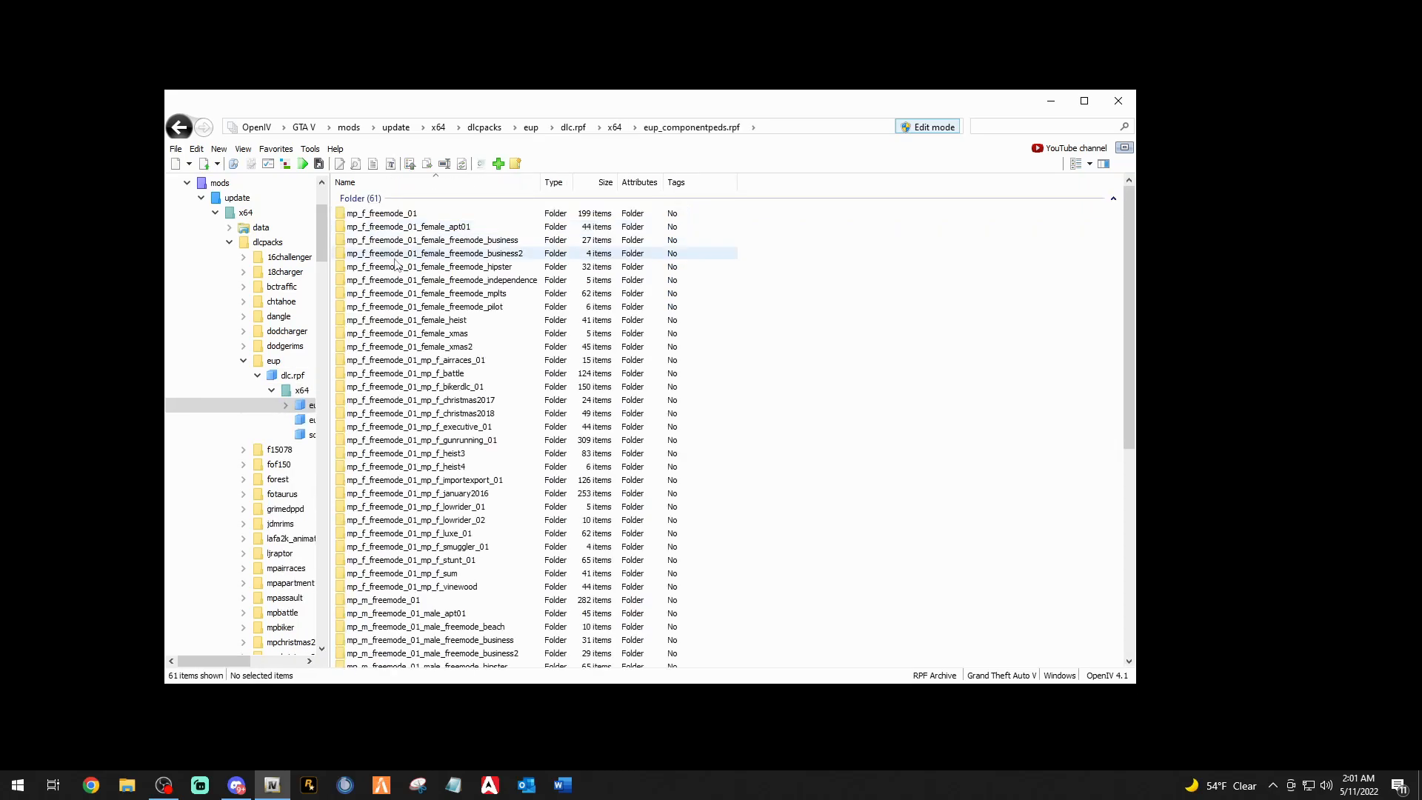
Open mp_m_freemode_01_mp_m_christmas2017 and preview textures accs_diff_009_a_uni, accs_diff_009_p_uni and accs_diff_009_t_uni, closing each one.
scroll(424, 446, down, 6)
scroll(424, 446, down, 2)
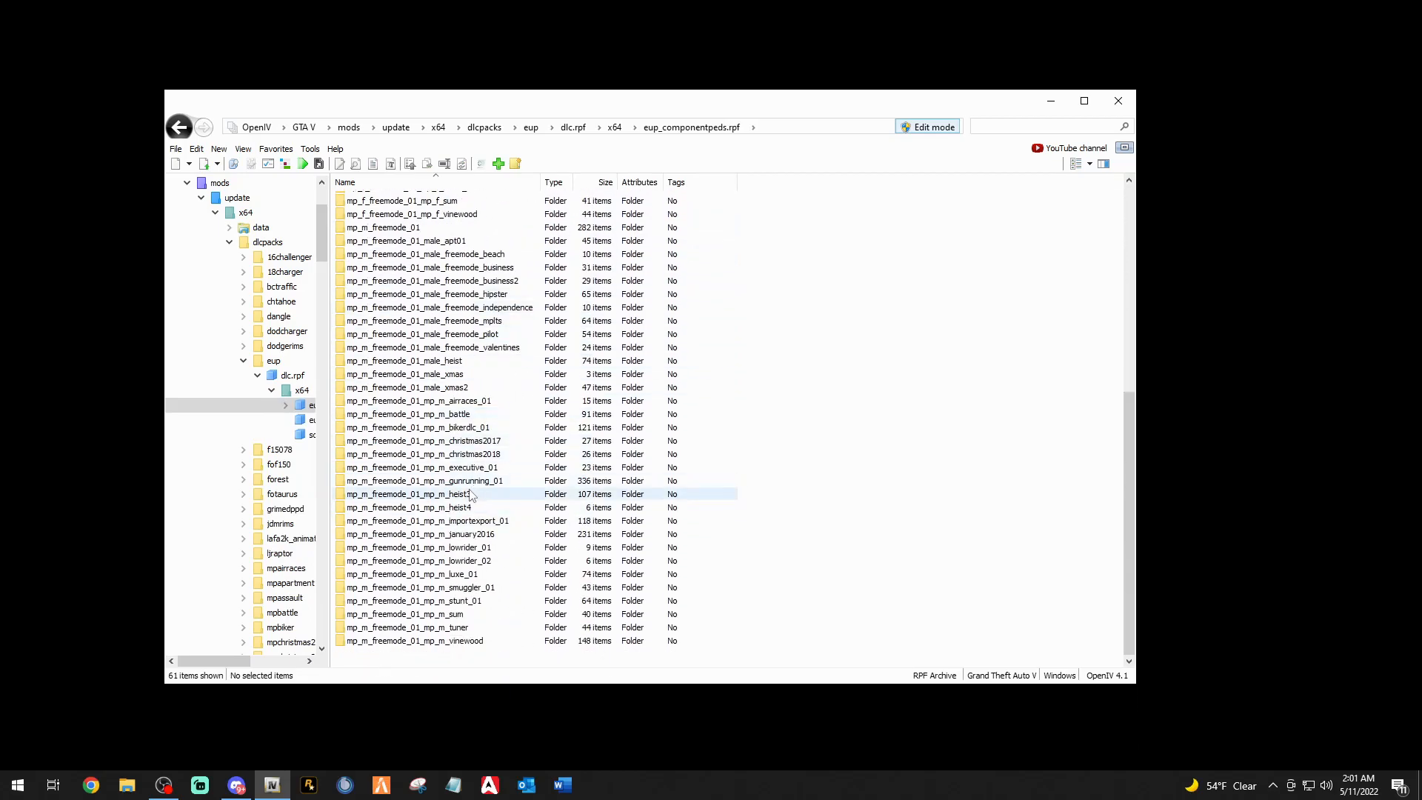
double_click(454, 442)
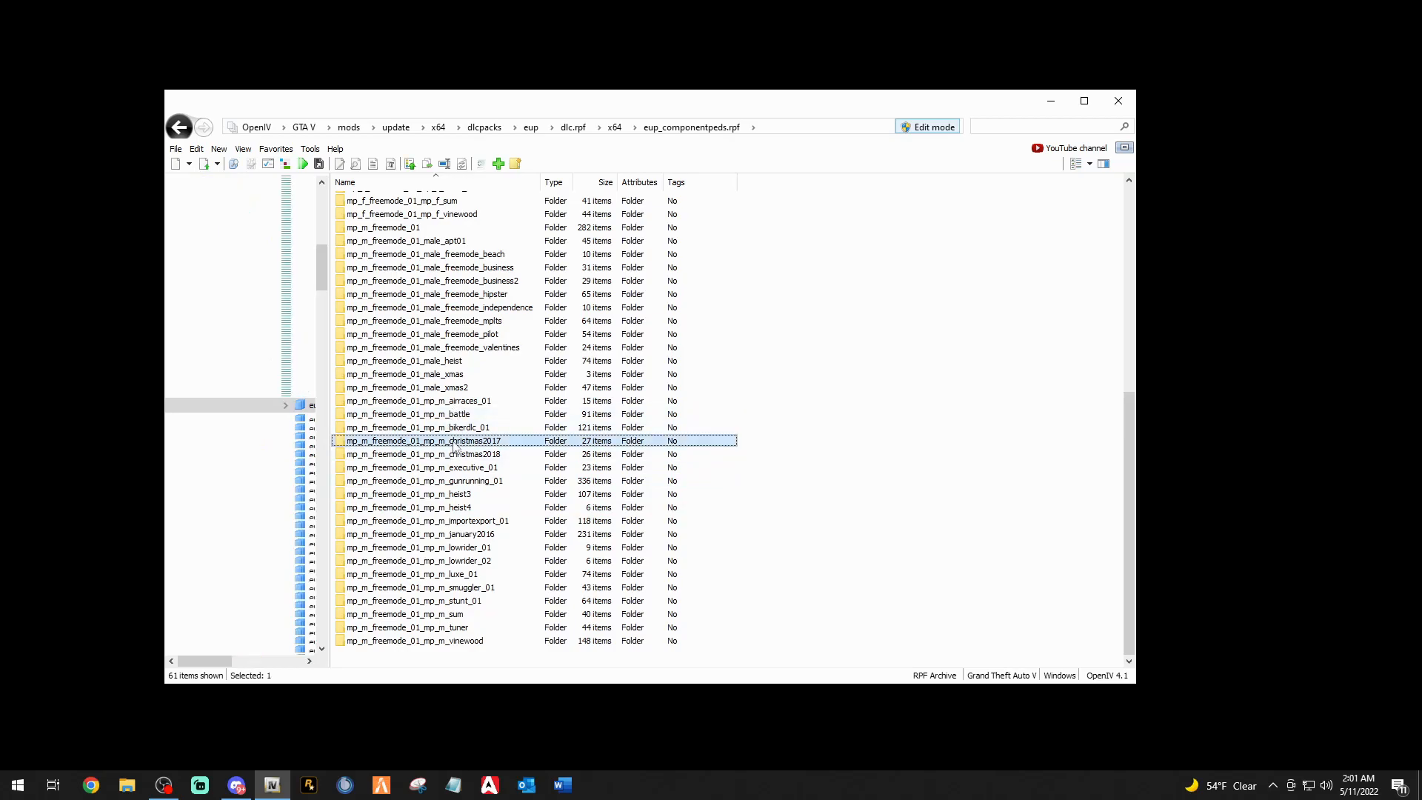
double_click(370, 297)
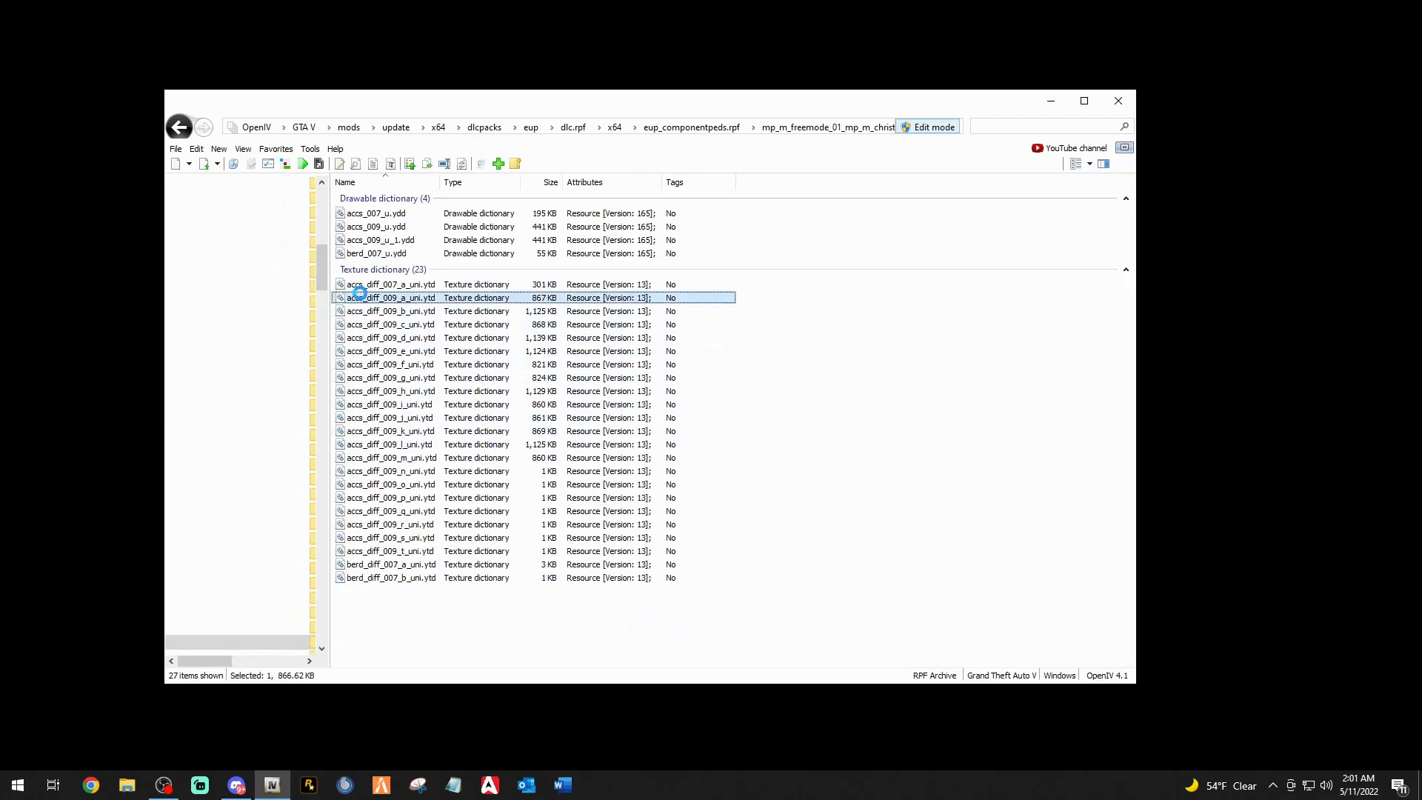
drag(458, 386, 932, 268)
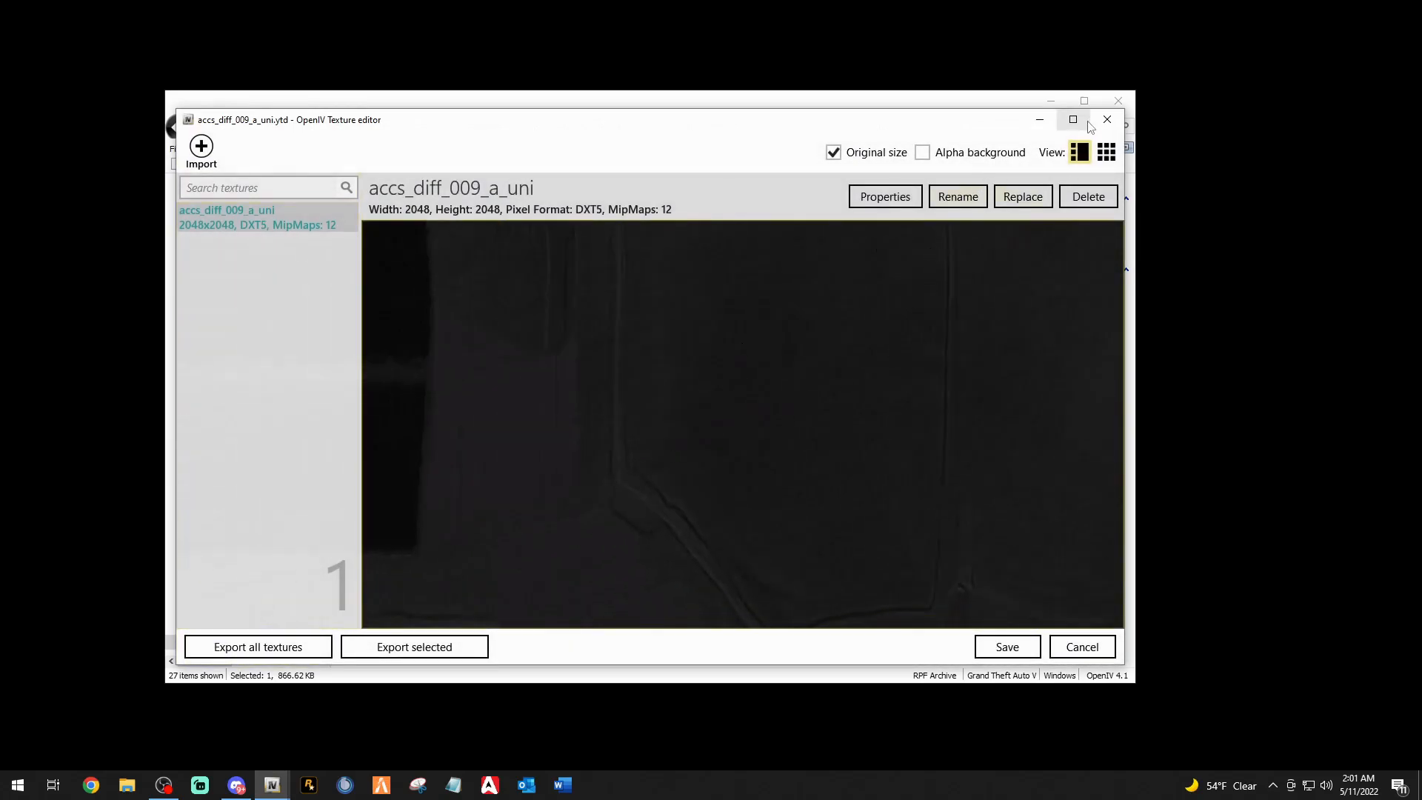
click(1107, 119)
double_click(400, 498)
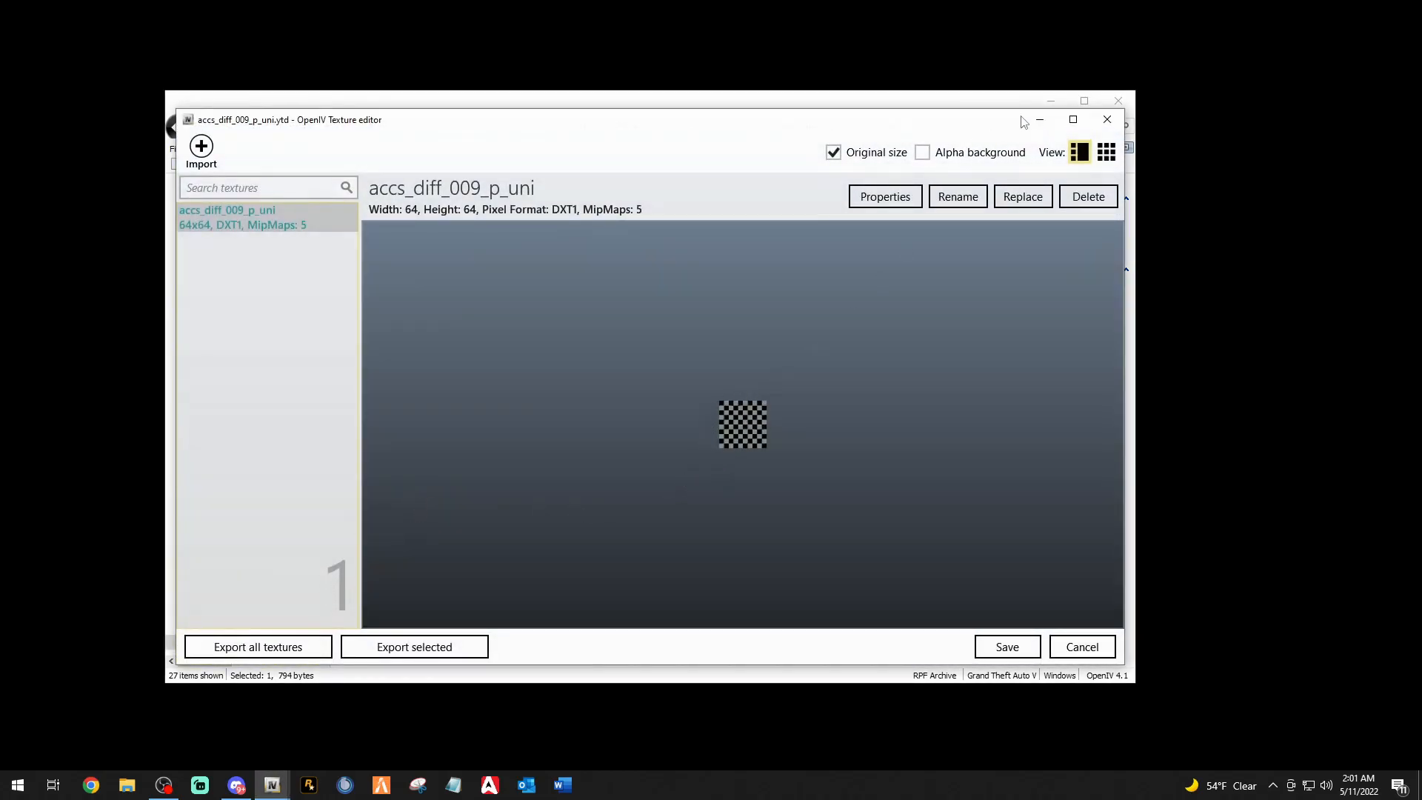
click(1106, 120)
double_click(400, 551)
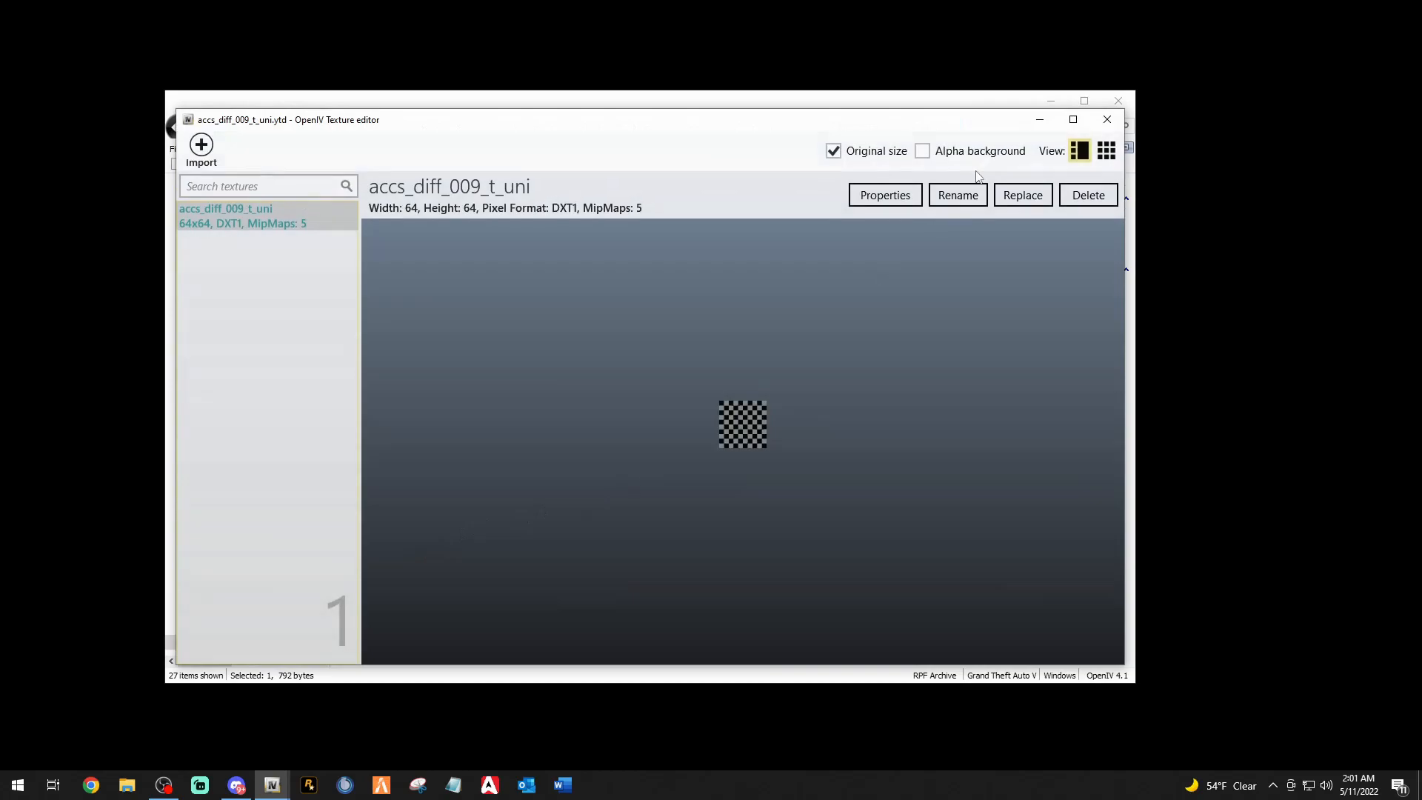
click(1107, 119)
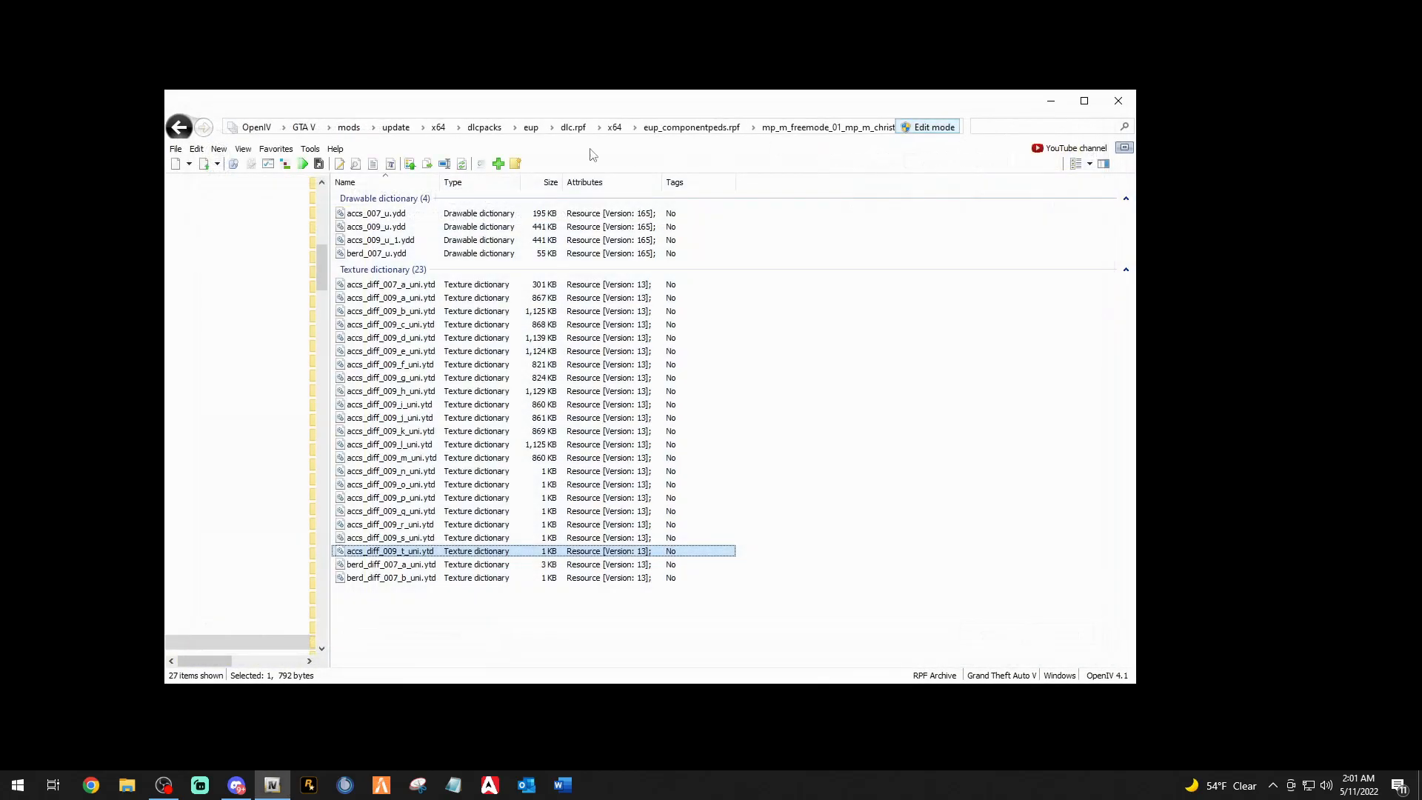
Go back to eup_componentpeds.rpf, open mp_m_freemode_01_mp_m_vinewood, and view the texture in jbib_diff_002_o_uni.ytd.
click(178, 126)
scroll(429, 593, down, 10)
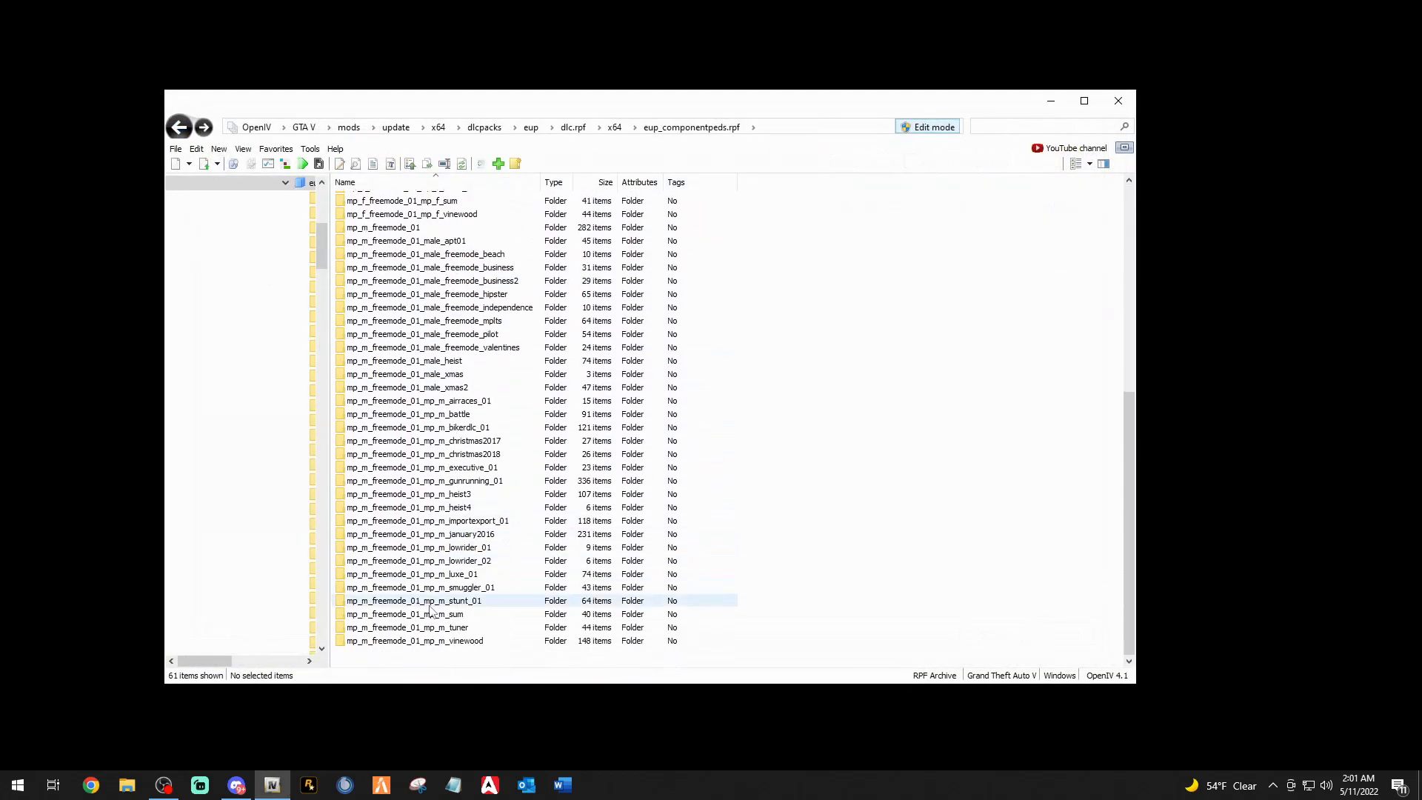
click(446, 642)
double_click(446, 641)
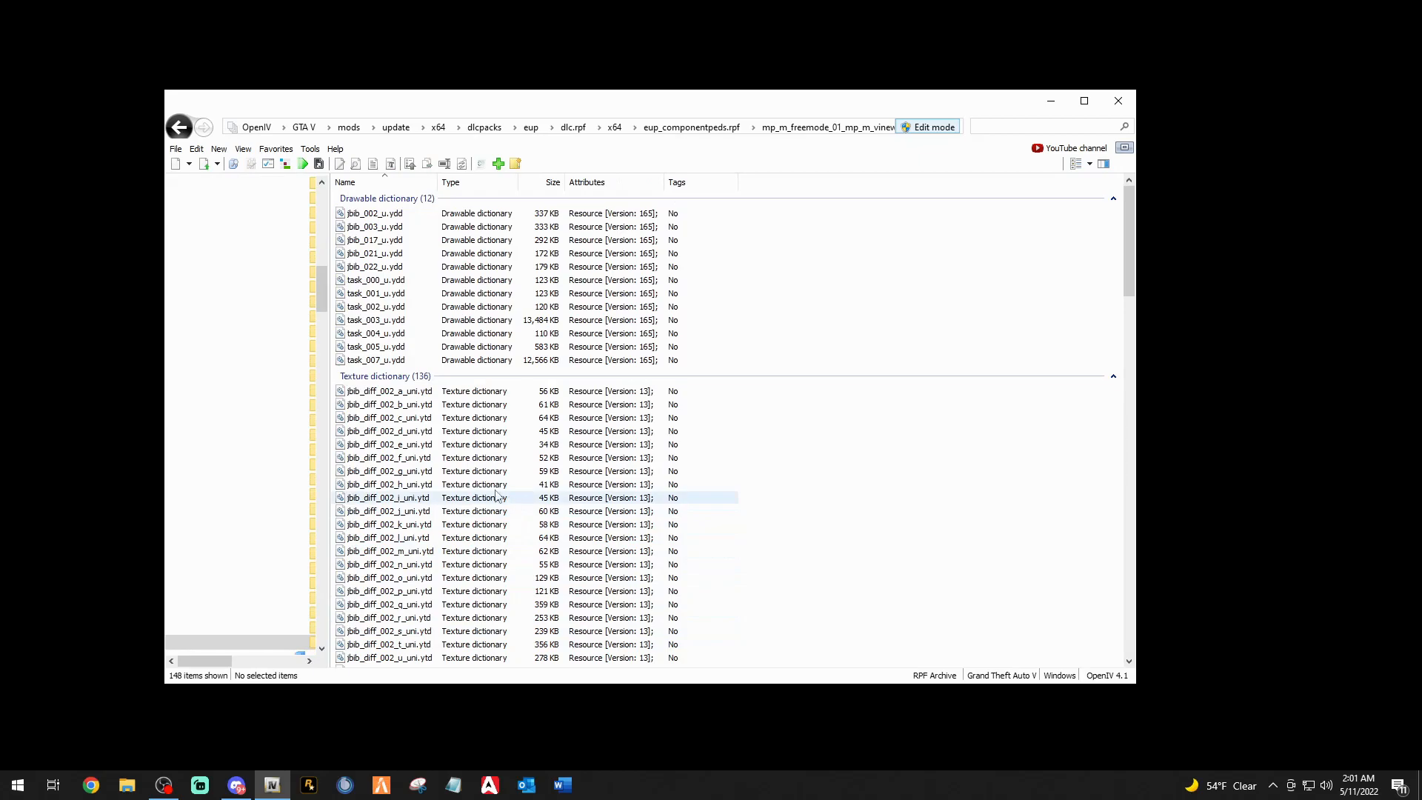
double_click(379, 582)
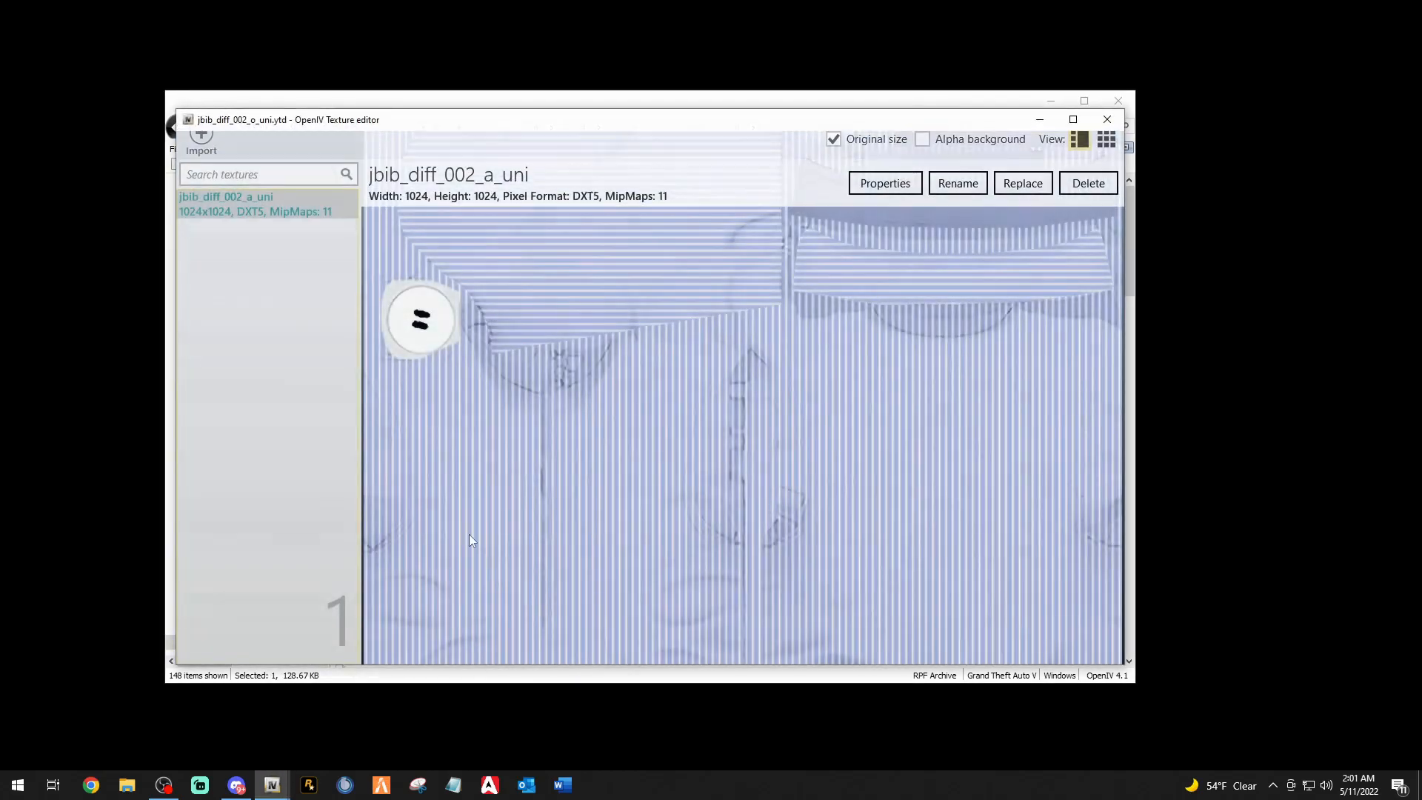
scroll(597, 492, up, 5)
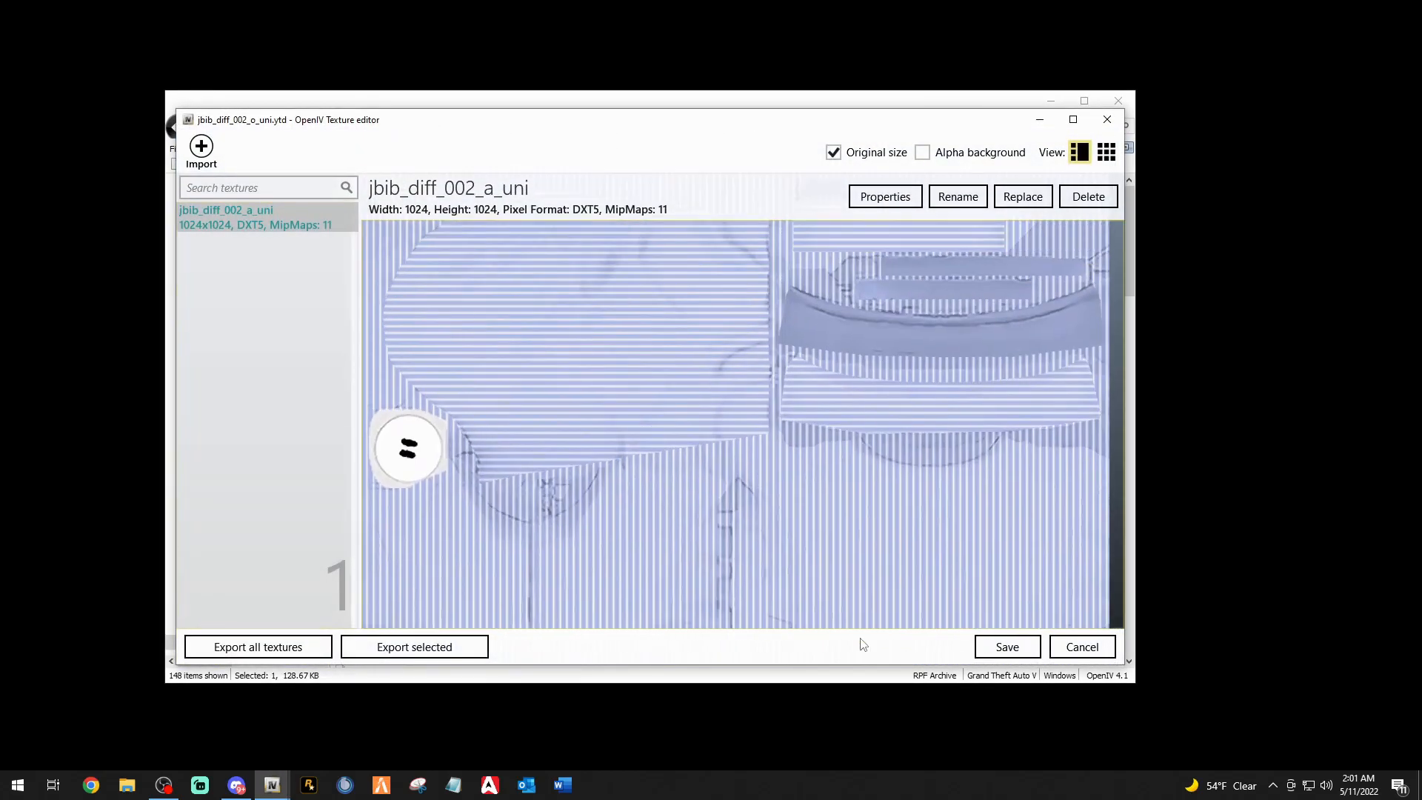
Close the open texture, then preview jbib_diff_002_h_uni.ytd and jbib_diff_017_p_uni.ytd in the vinewood folder, closing each one.
click(1107, 119)
double_click(420, 484)
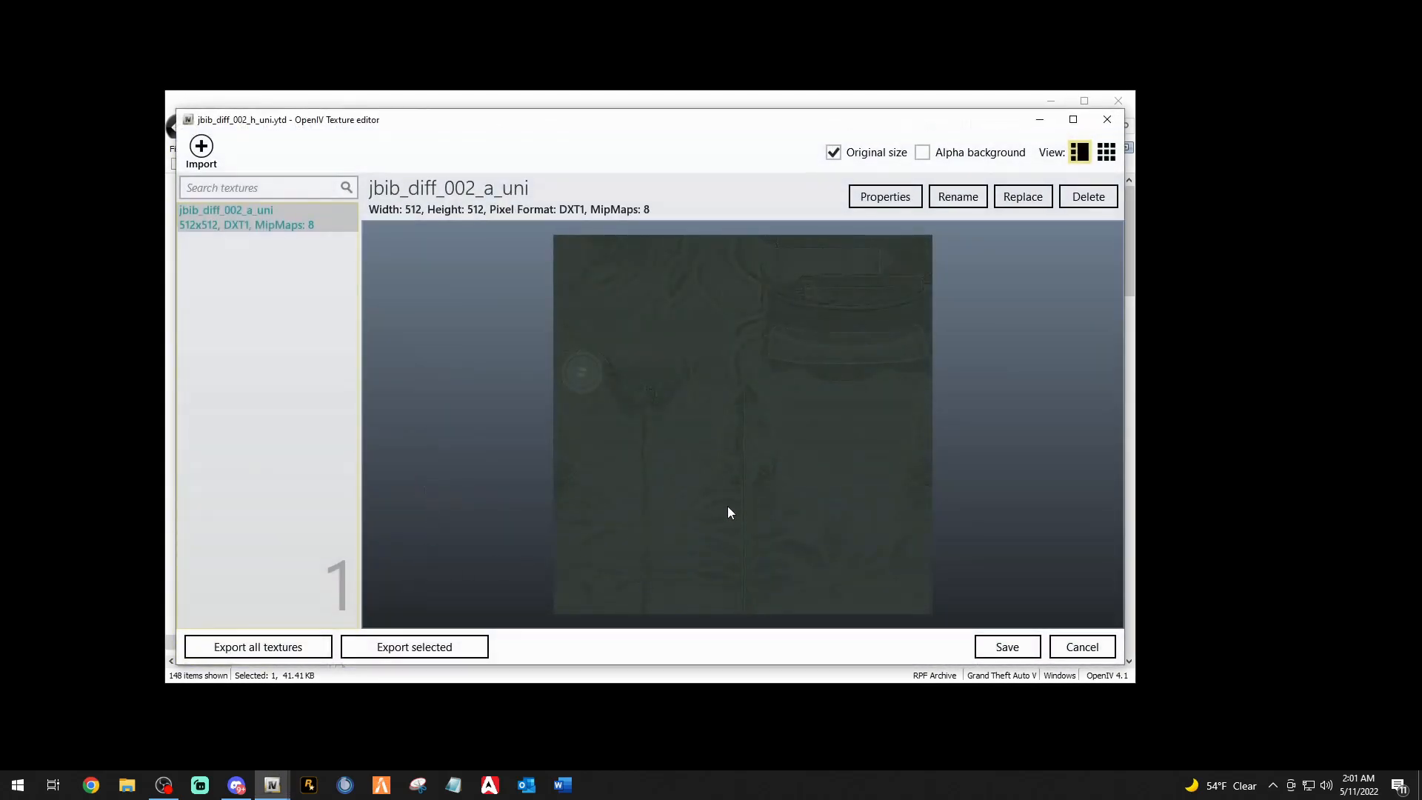
click(1108, 119)
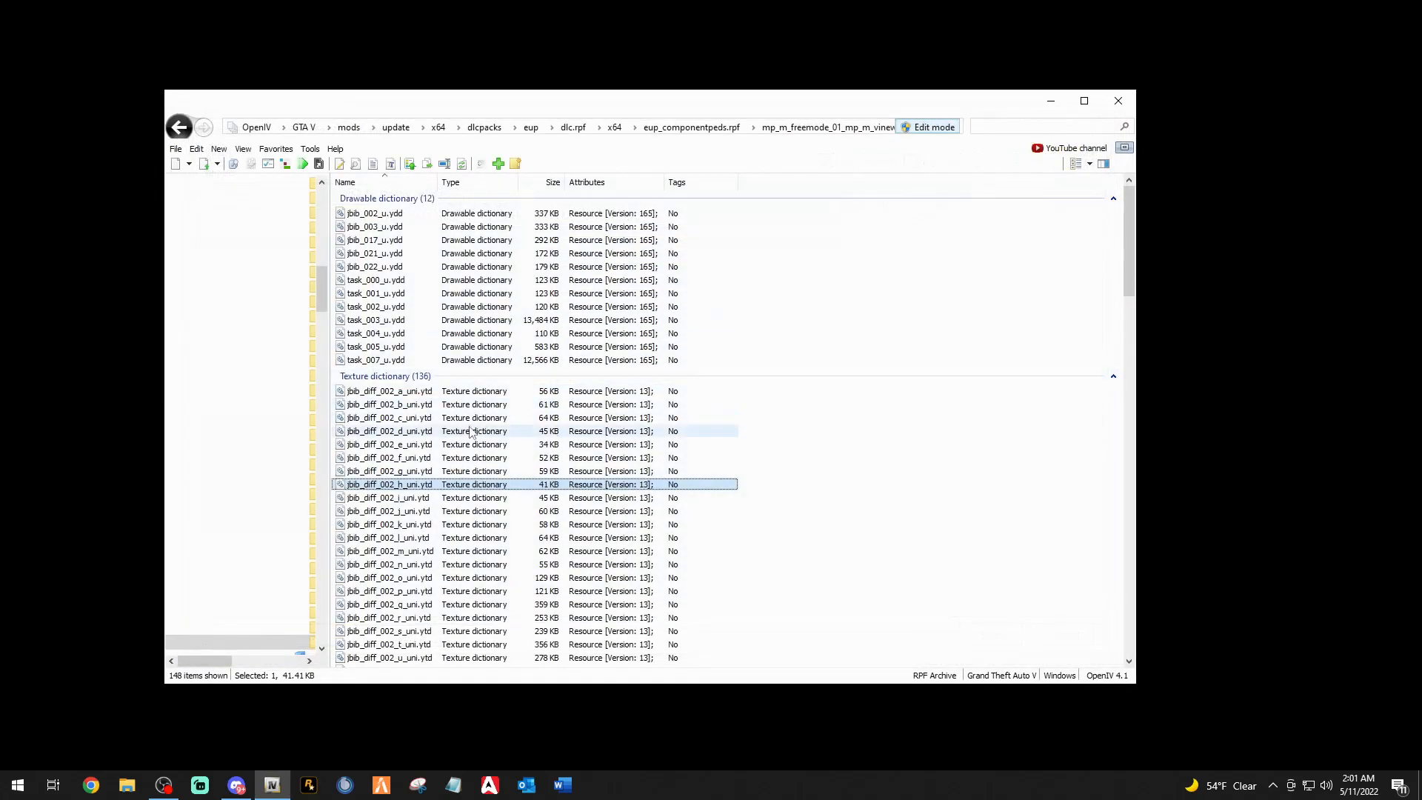
scroll(1111, 385, down, 5)
scroll(386, 583, down, 10)
double_click(385, 604)
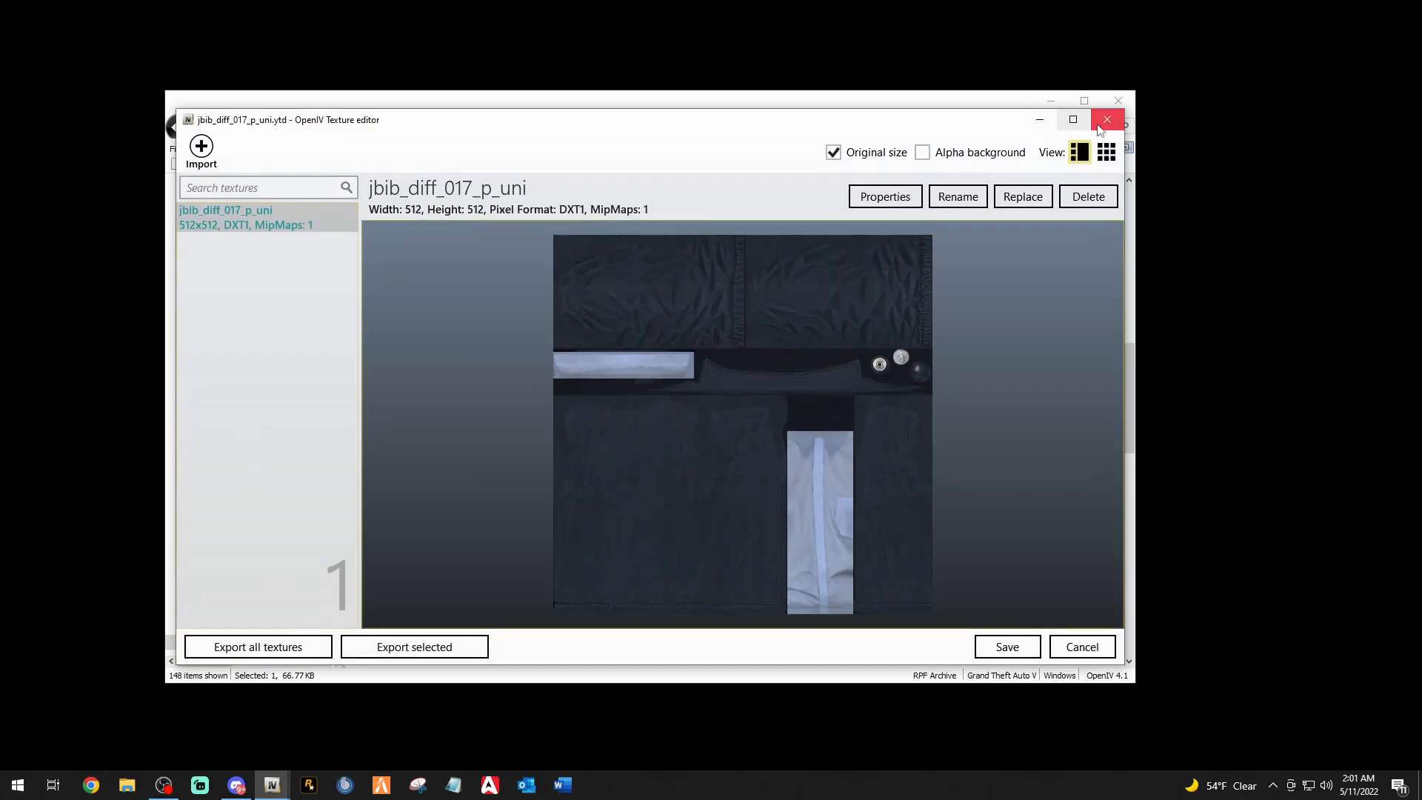
click(1107, 119)
Open task_diff_007_a_uni.ytd, inspect the vest texture down to its name patch, and exit without saving.
scroll(571, 430, down, 20)
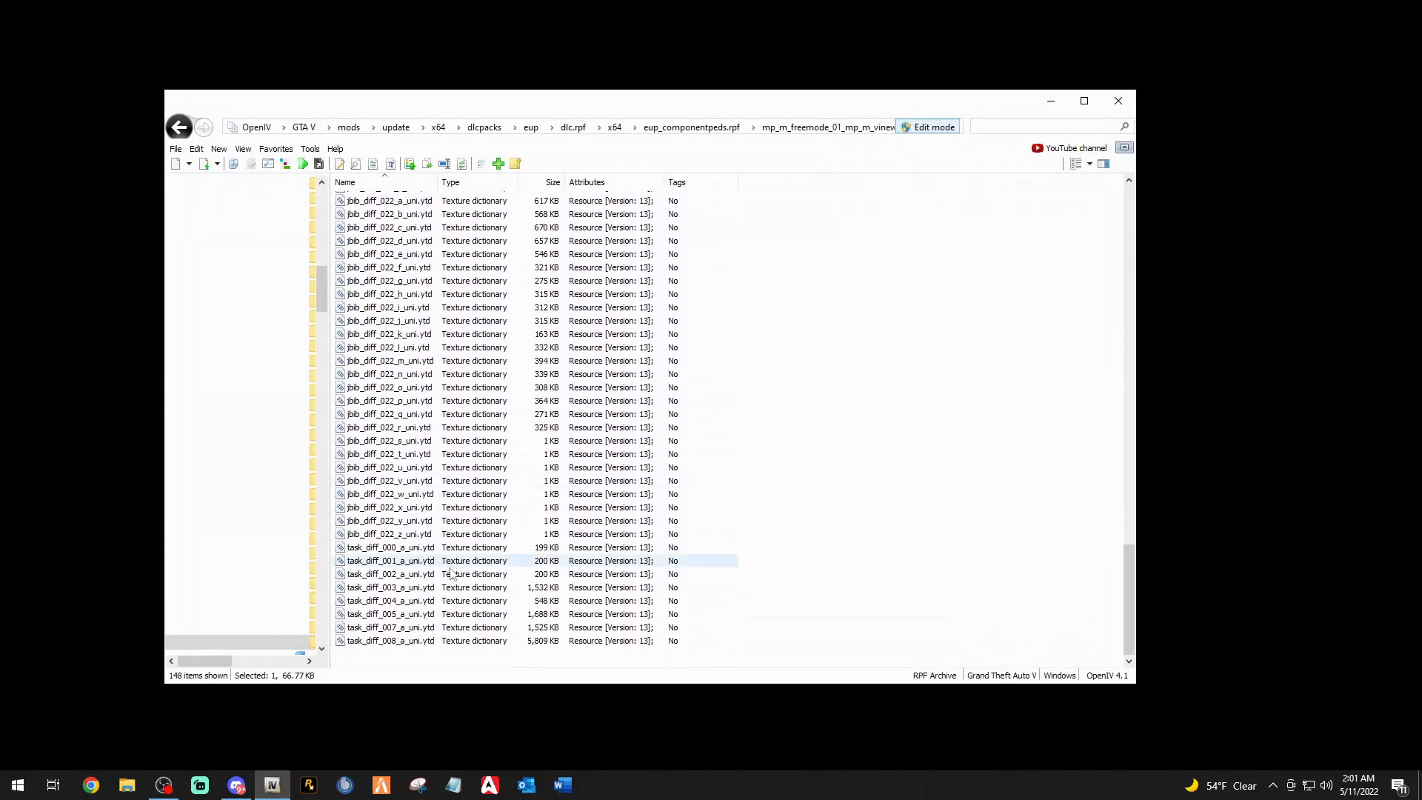
double_click(403, 629)
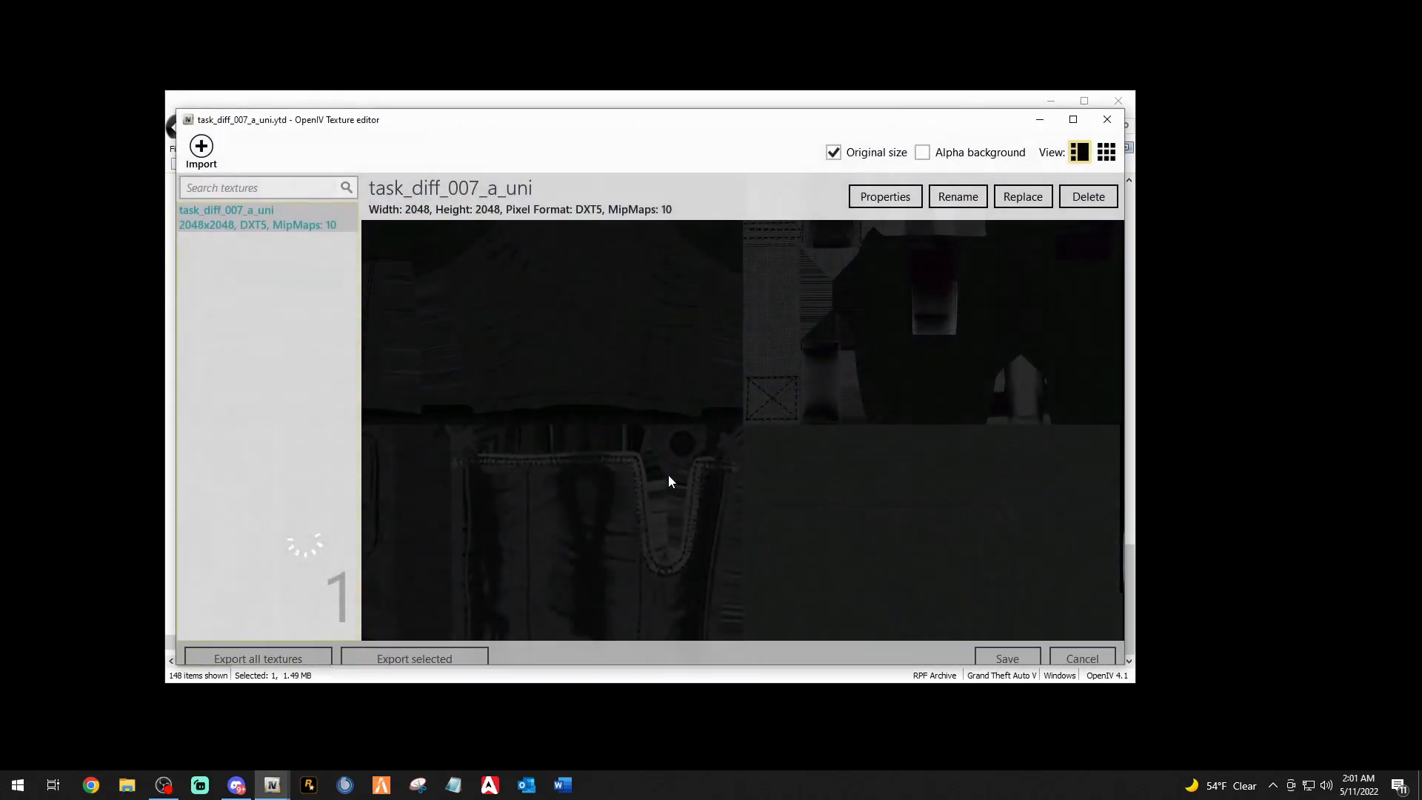
drag(728, 316, 474, 370)
drag(829, 539, 978, 402)
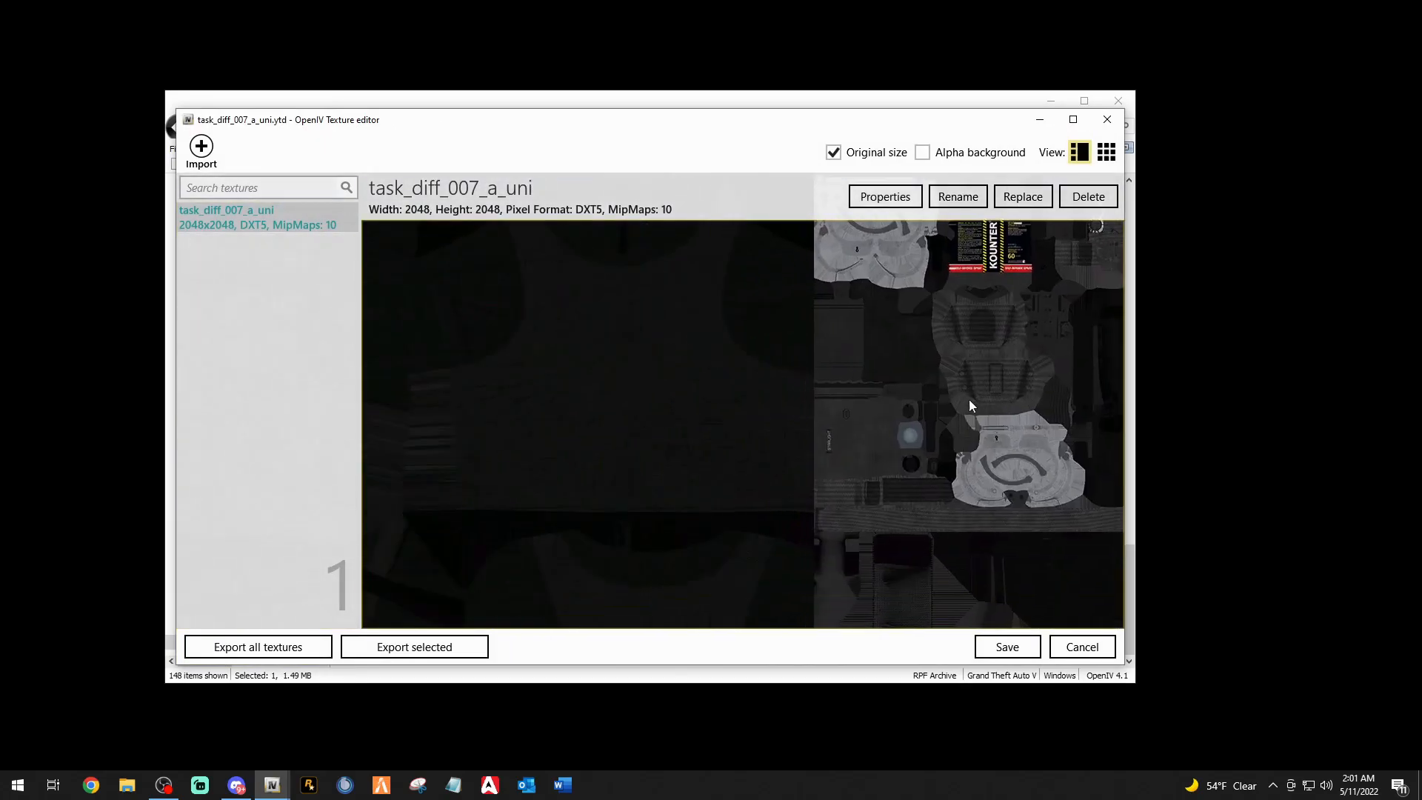
drag(659, 323, 753, 365)
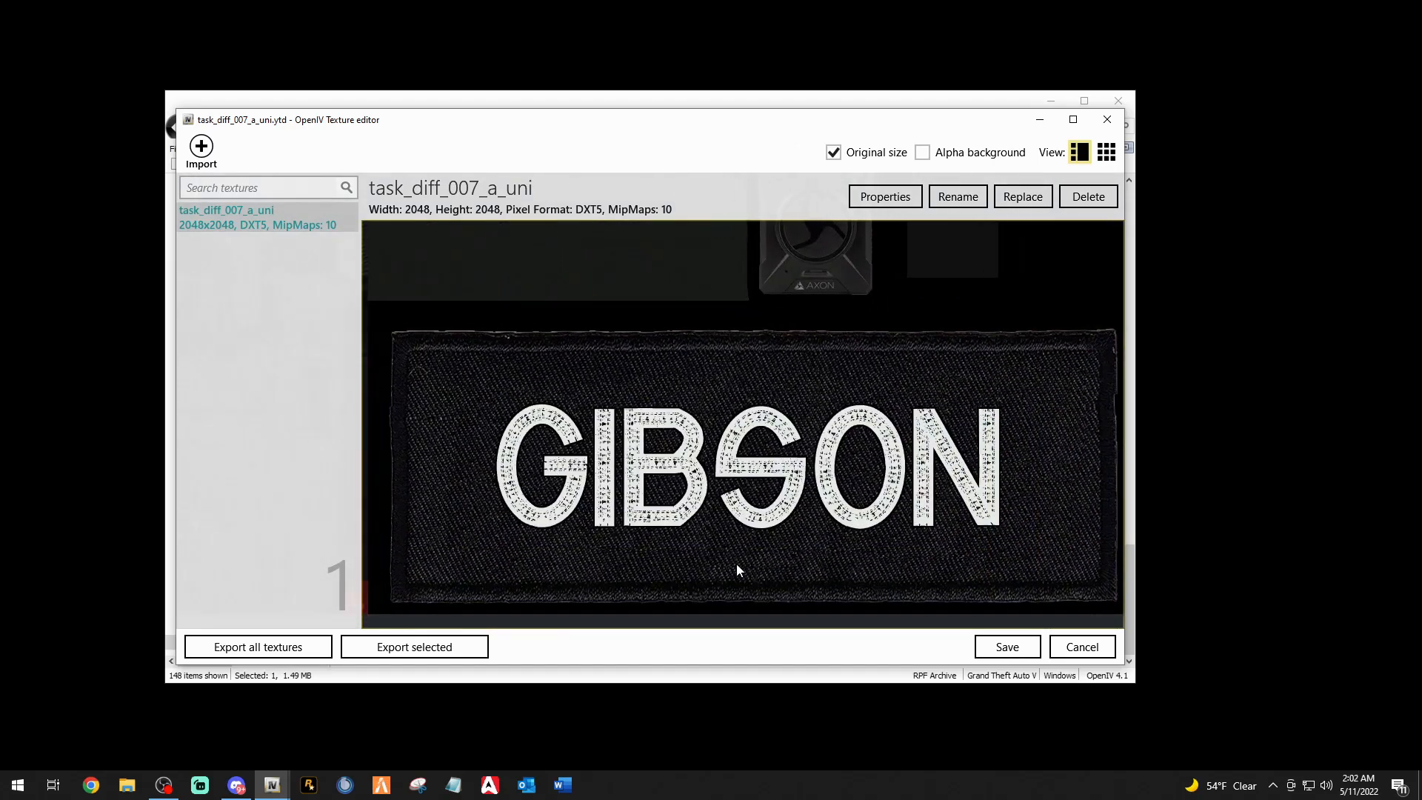
click(1090, 650)
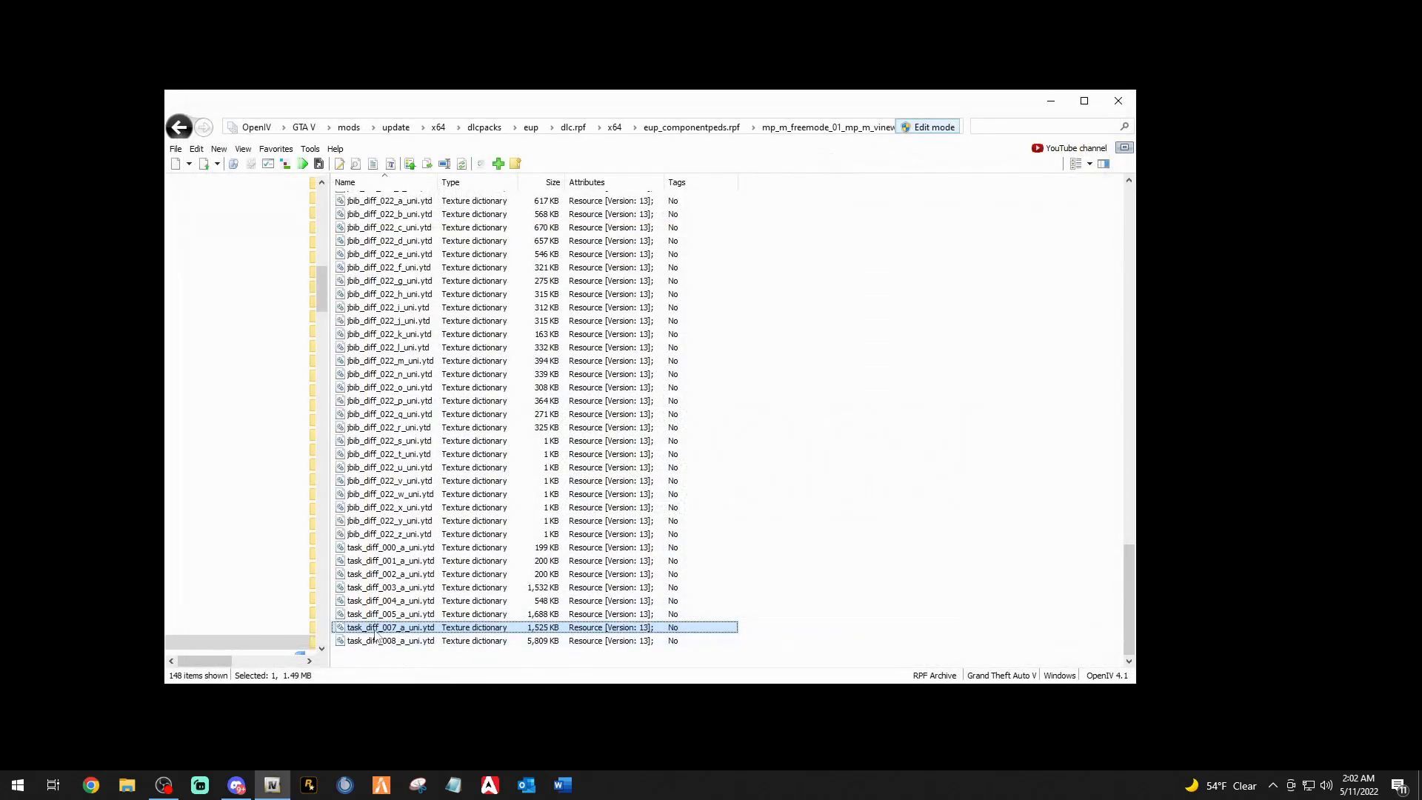
Open the task_007_u.ydd drawable in the model viewer, rotate the vest to face front, and close the viewer.
scroll(441, 610, up, 10)
scroll(441, 610, up, 15)
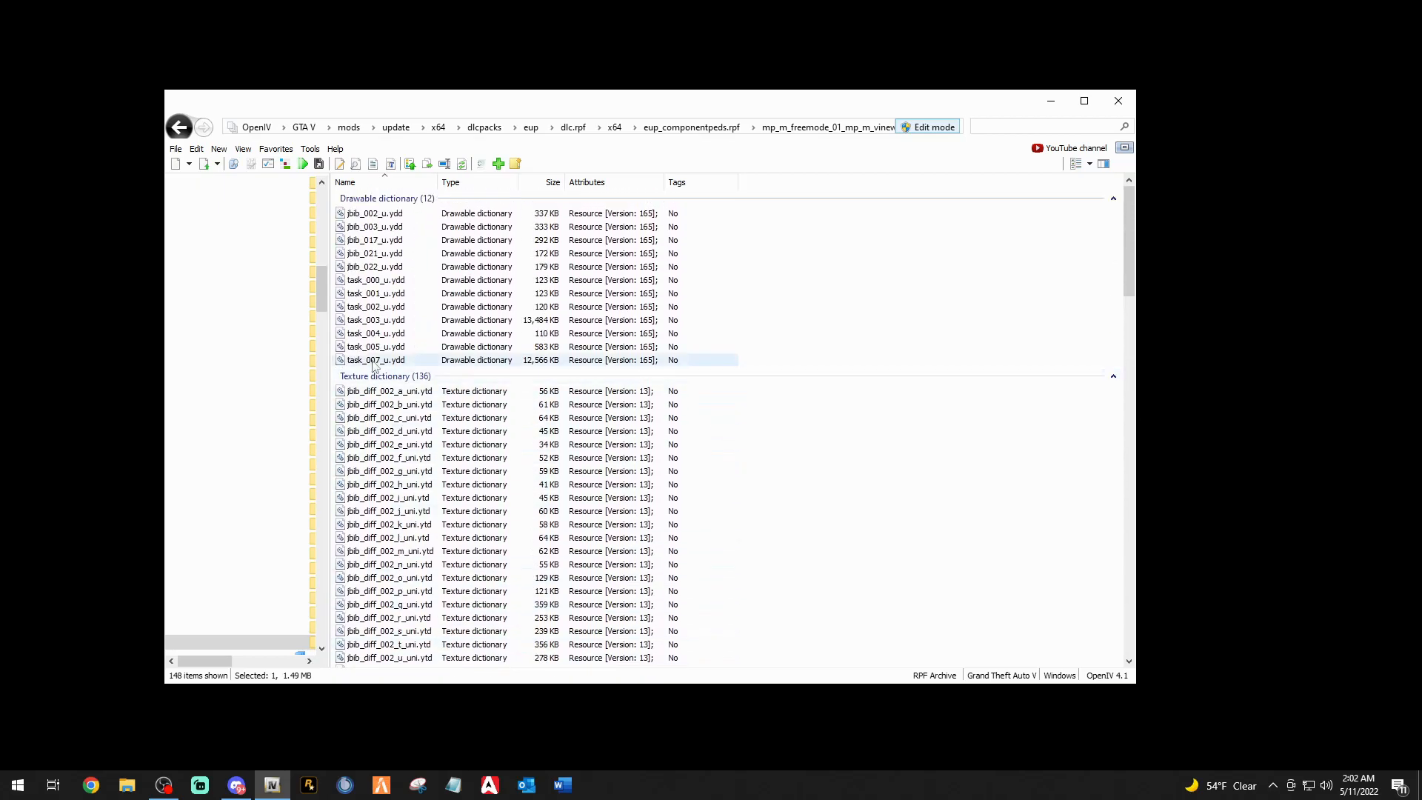
click(385, 362)
double_click(384, 362)
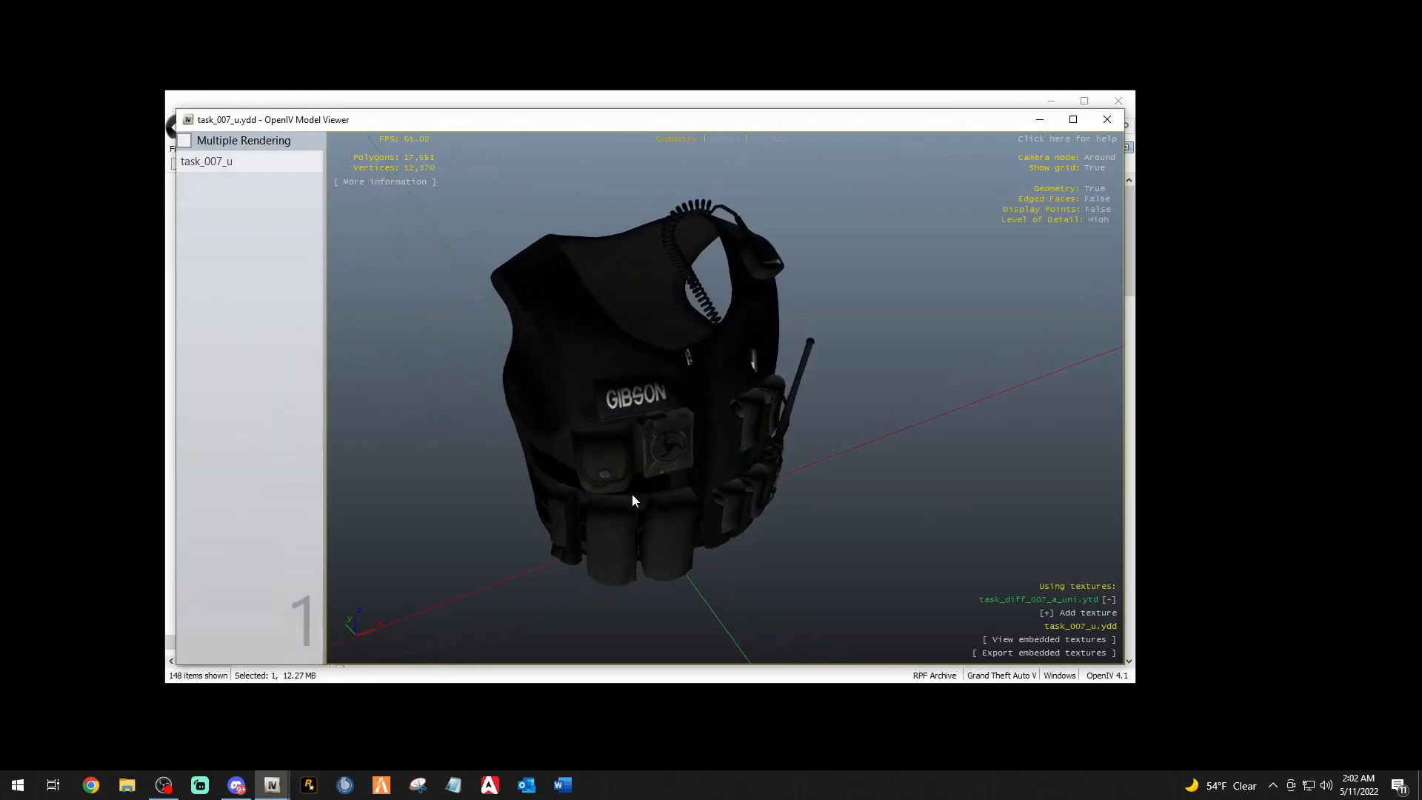
drag(632, 493, 619, 418)
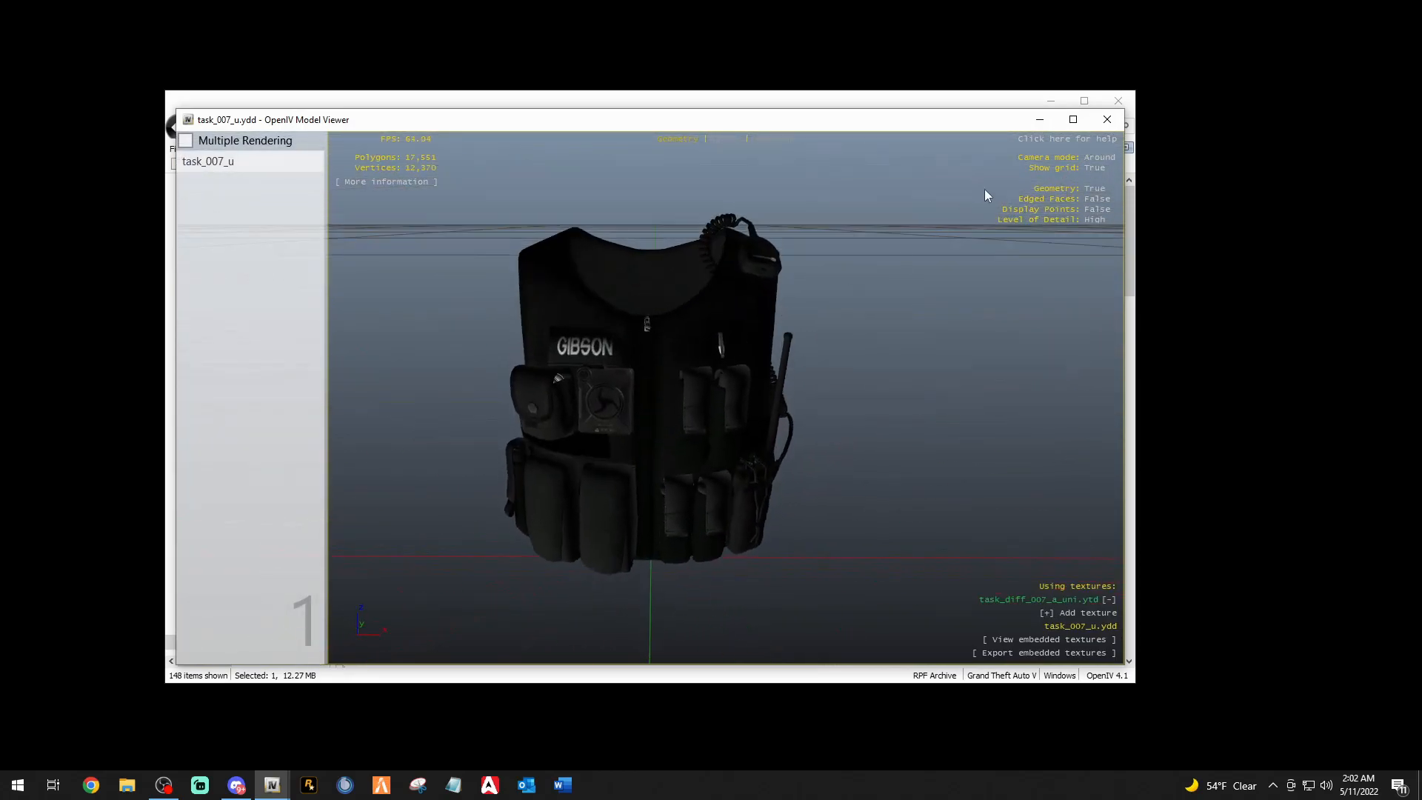
click(1106, 120)
Jump to the saved favorite eup_componentpeds.rpf and look through its female and male freemode folders.
click(281, 151)
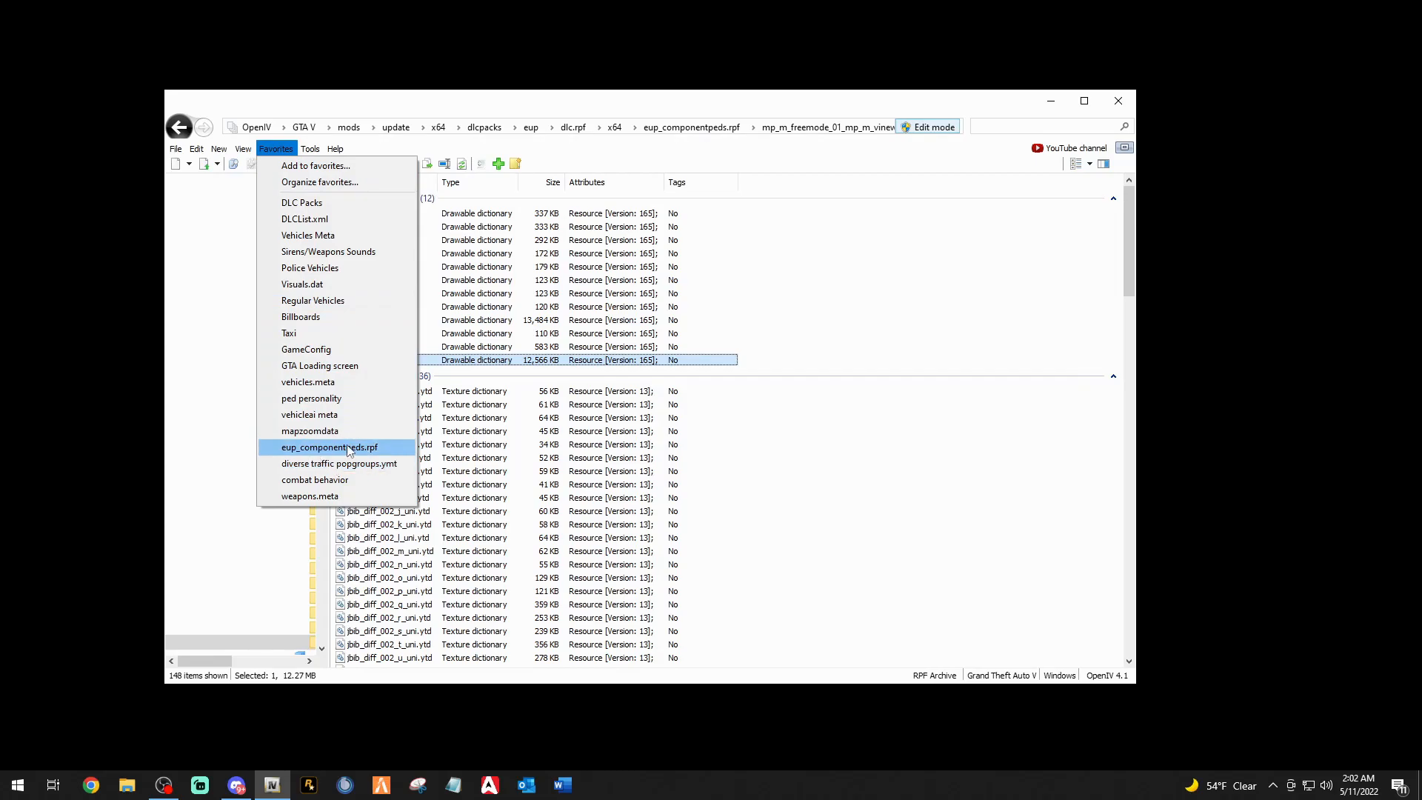
click(348, 449)
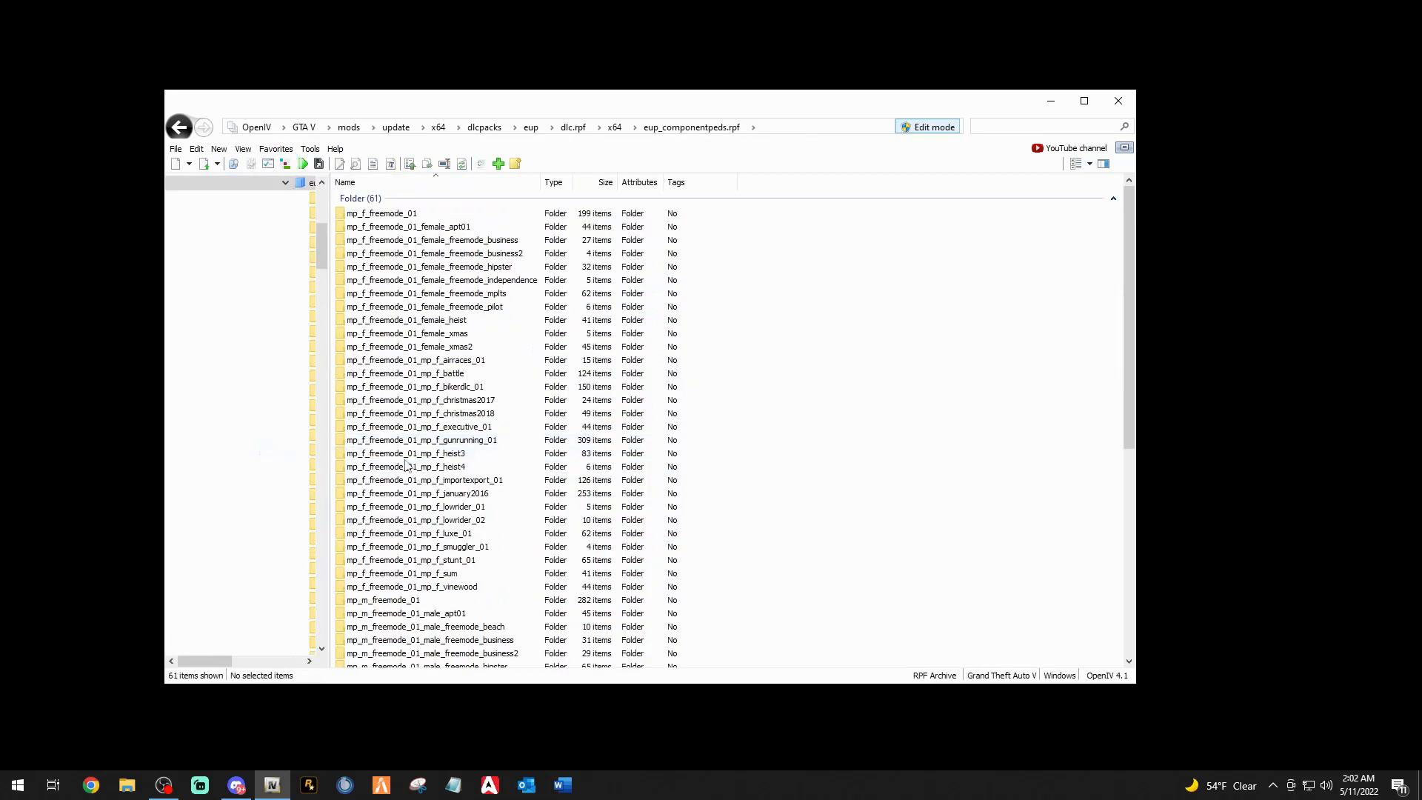
scroll(486, 432, down, 3)
scroll(486, 432, down, 5)
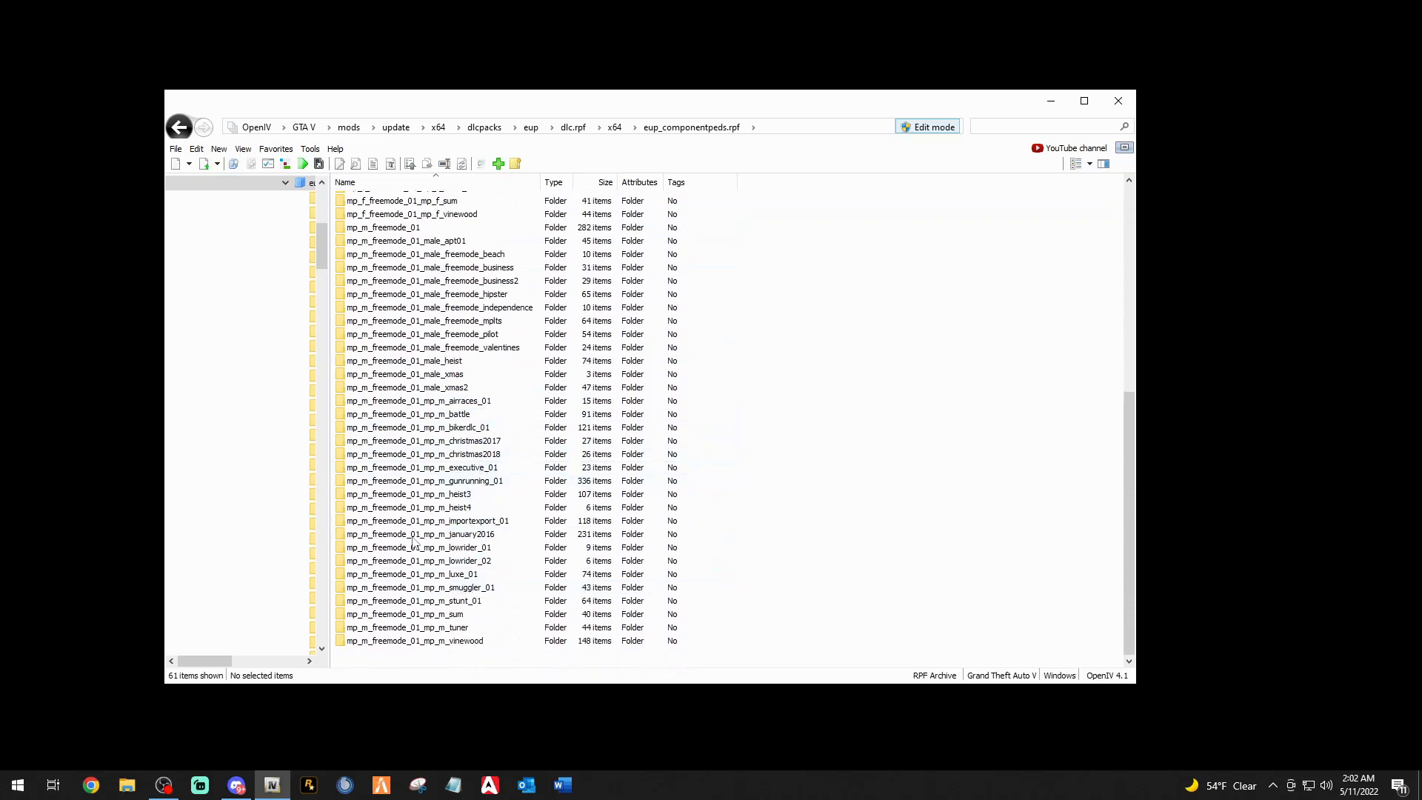
scroll(485, 430, up, 8)
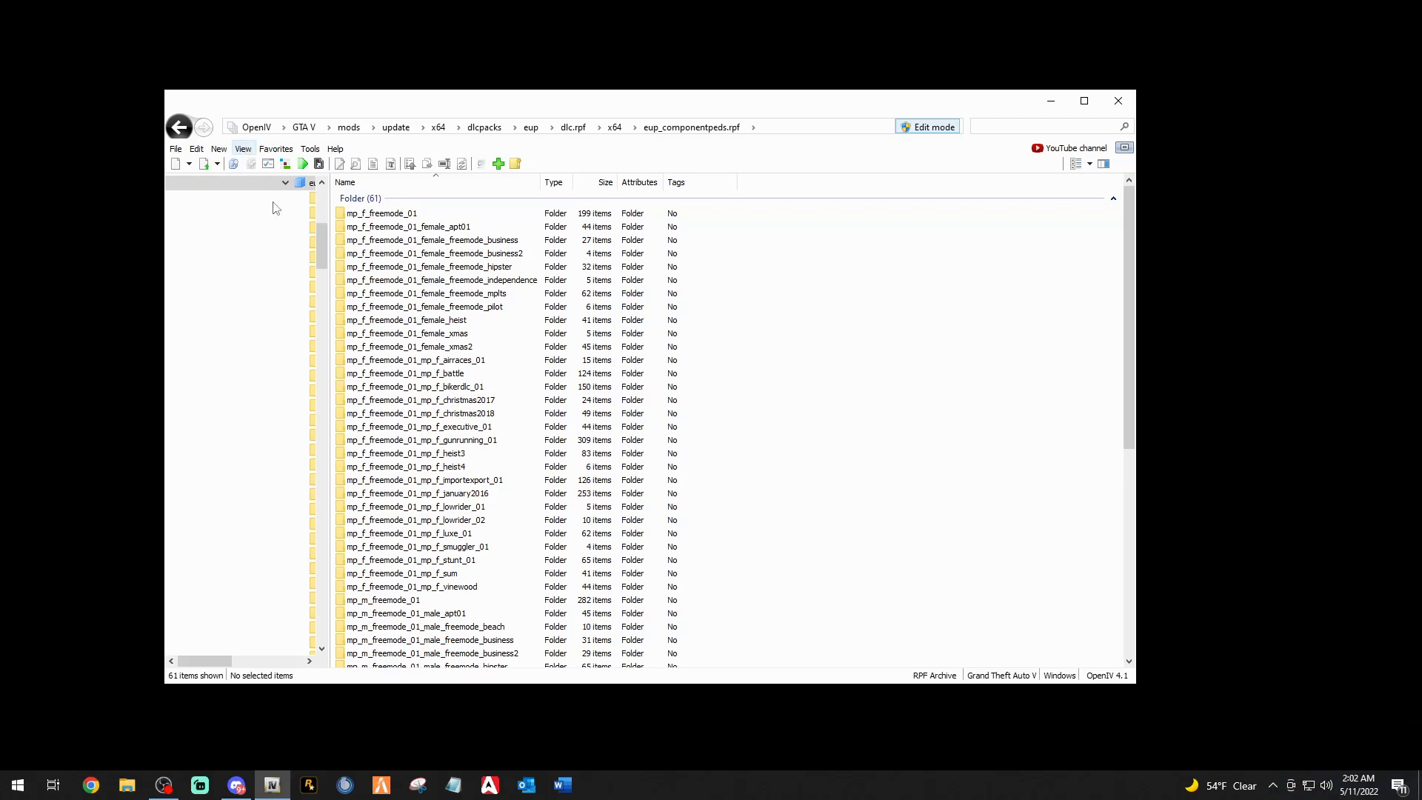
Point out all the RPF archives in the mods folder, then open the original x64m.rpf outside mods.
scroll(266, 270, up, 8)
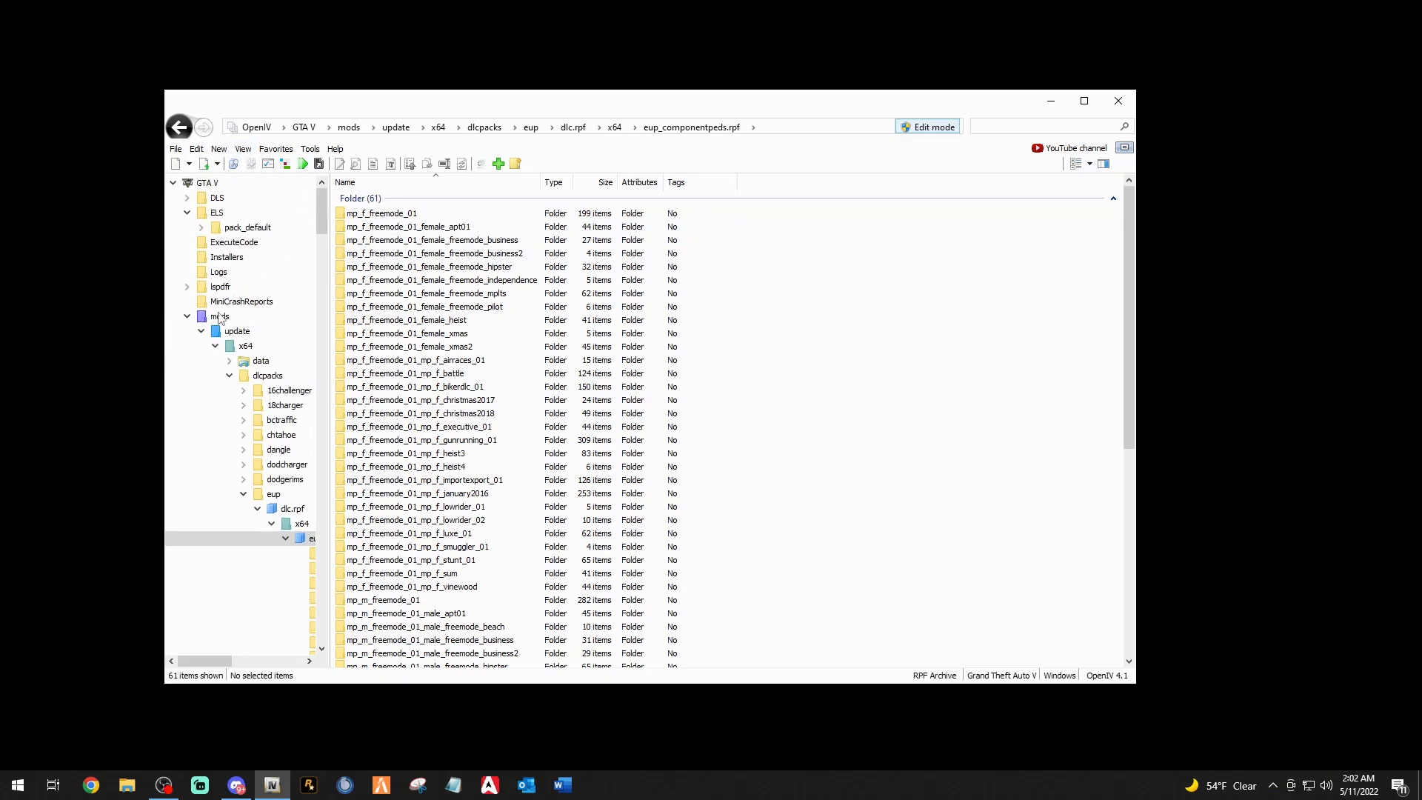
click(219, 317)
drag(403, 597, 397, 260)
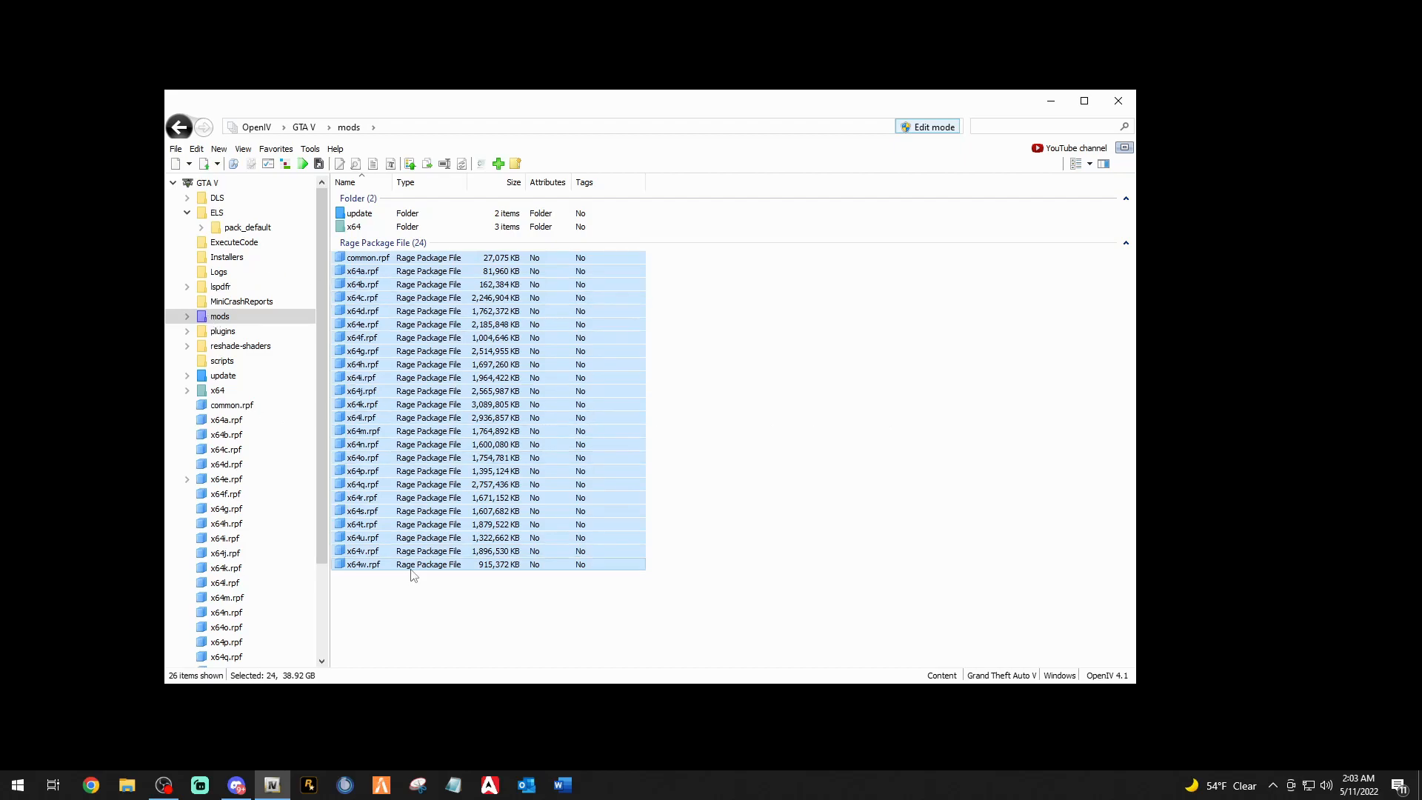
click(815, 421)
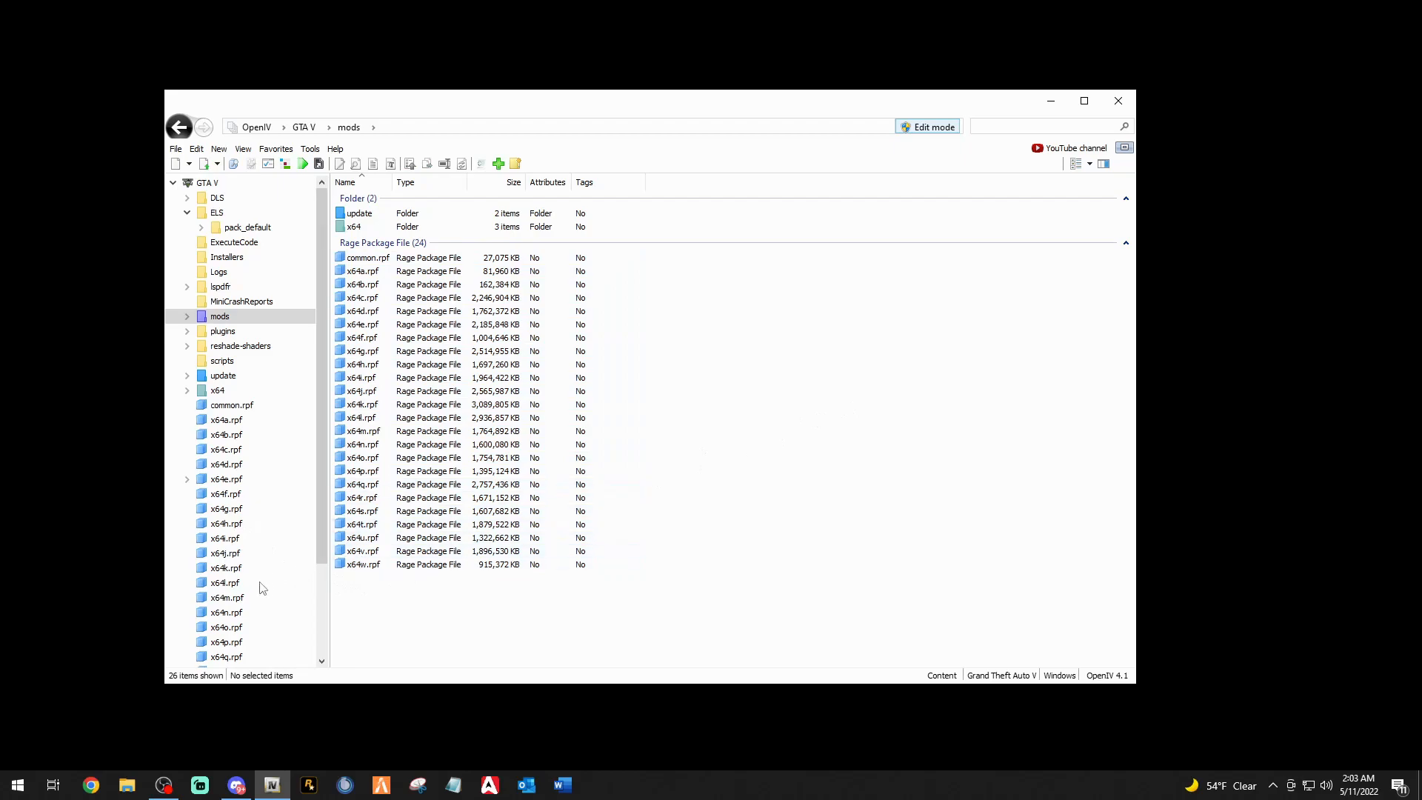
click(226, 599)
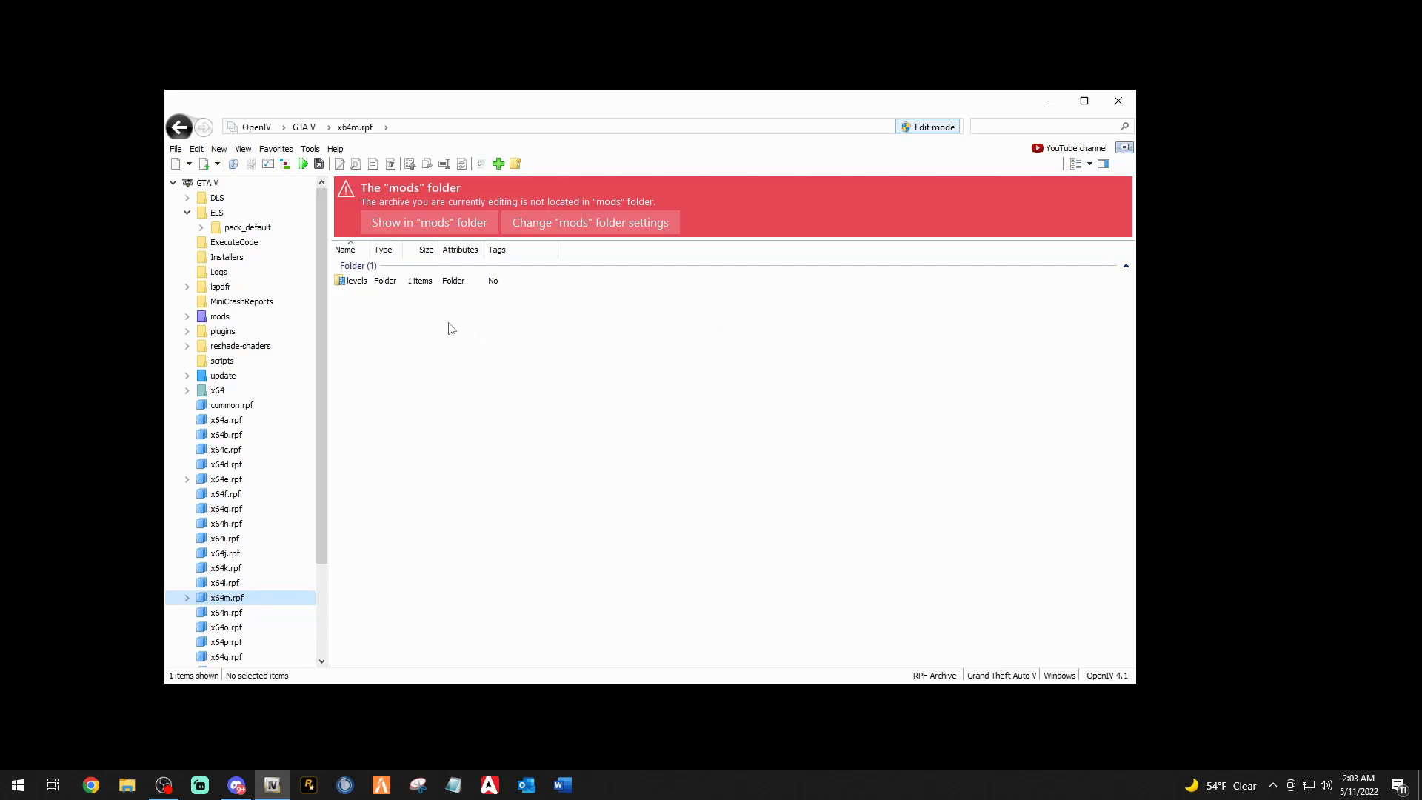
Close OpenIV and browse in File Explorer to Program Files (x86)\Steam\steamapps\common on Local Disk (C:).
click(1119, 99)
click(127, 784)
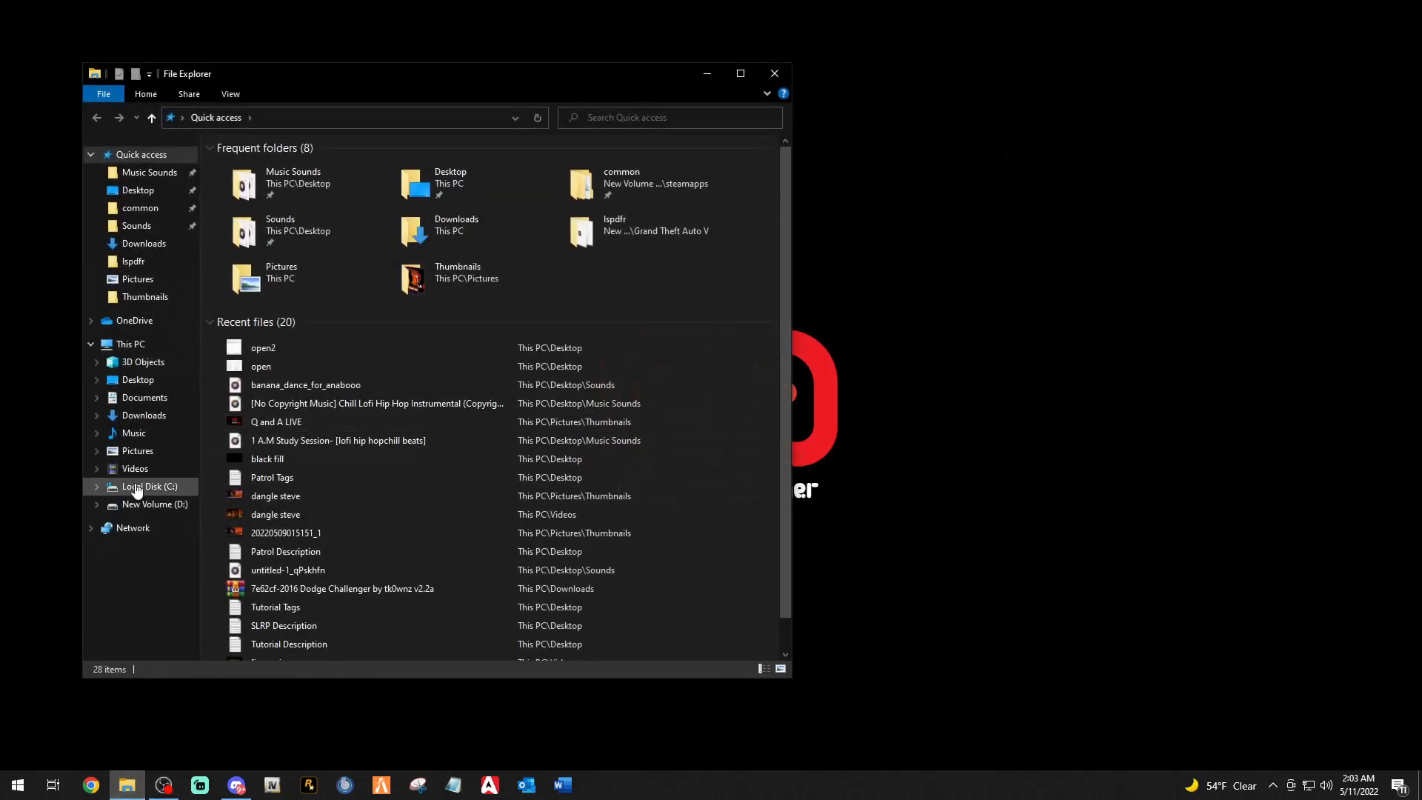
click(136, 491)
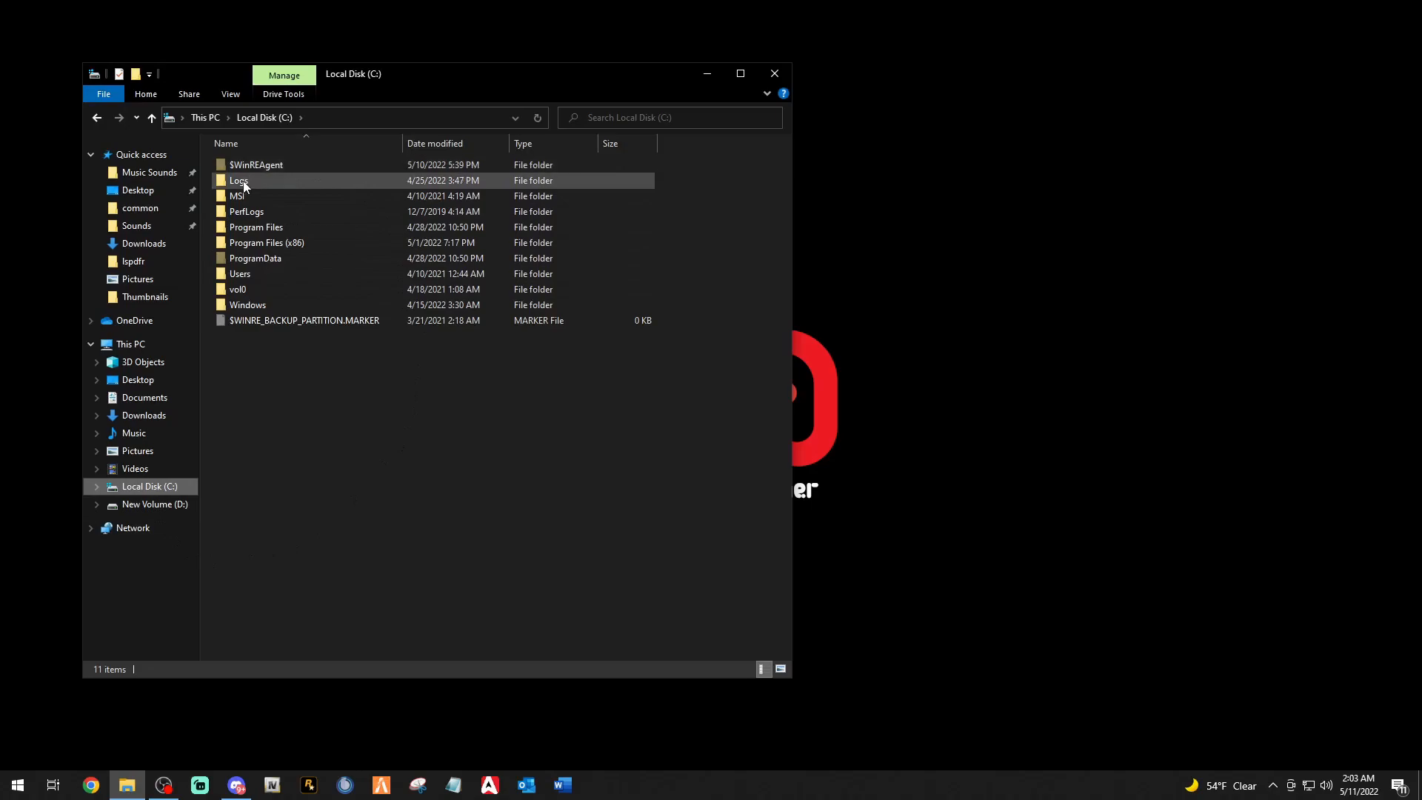
double_click(250, 249)
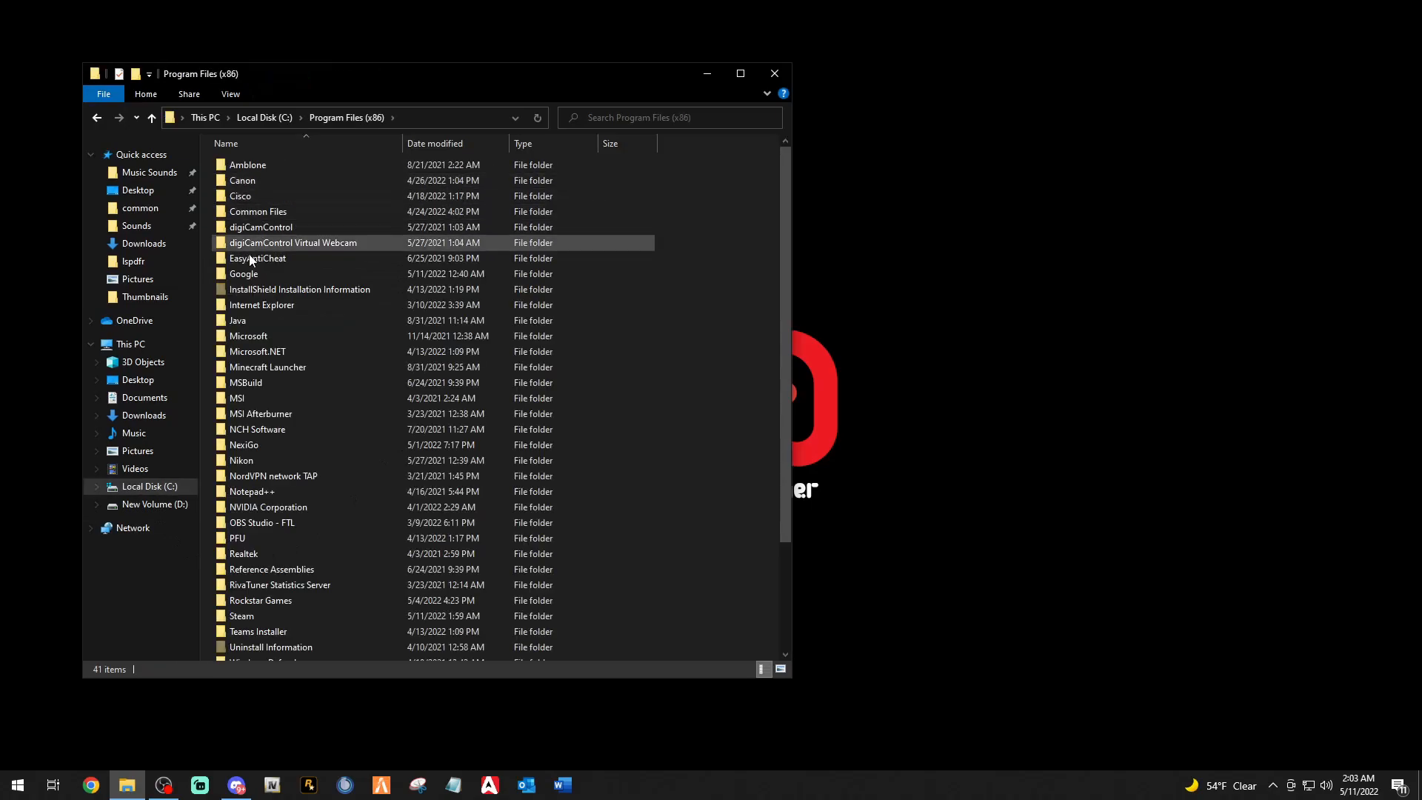
double_click(240, 619)
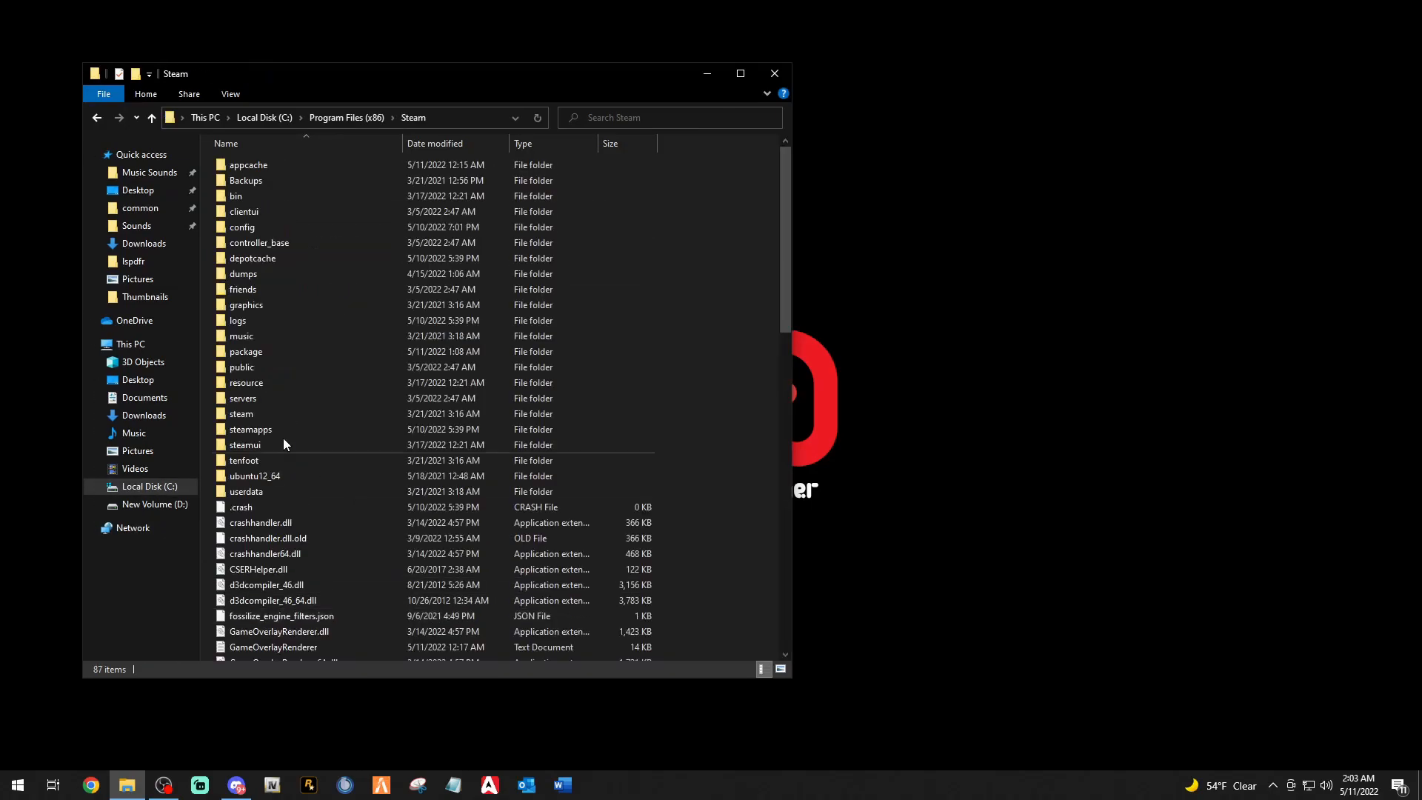
double_click(245, 430)
double_click(265, 166)
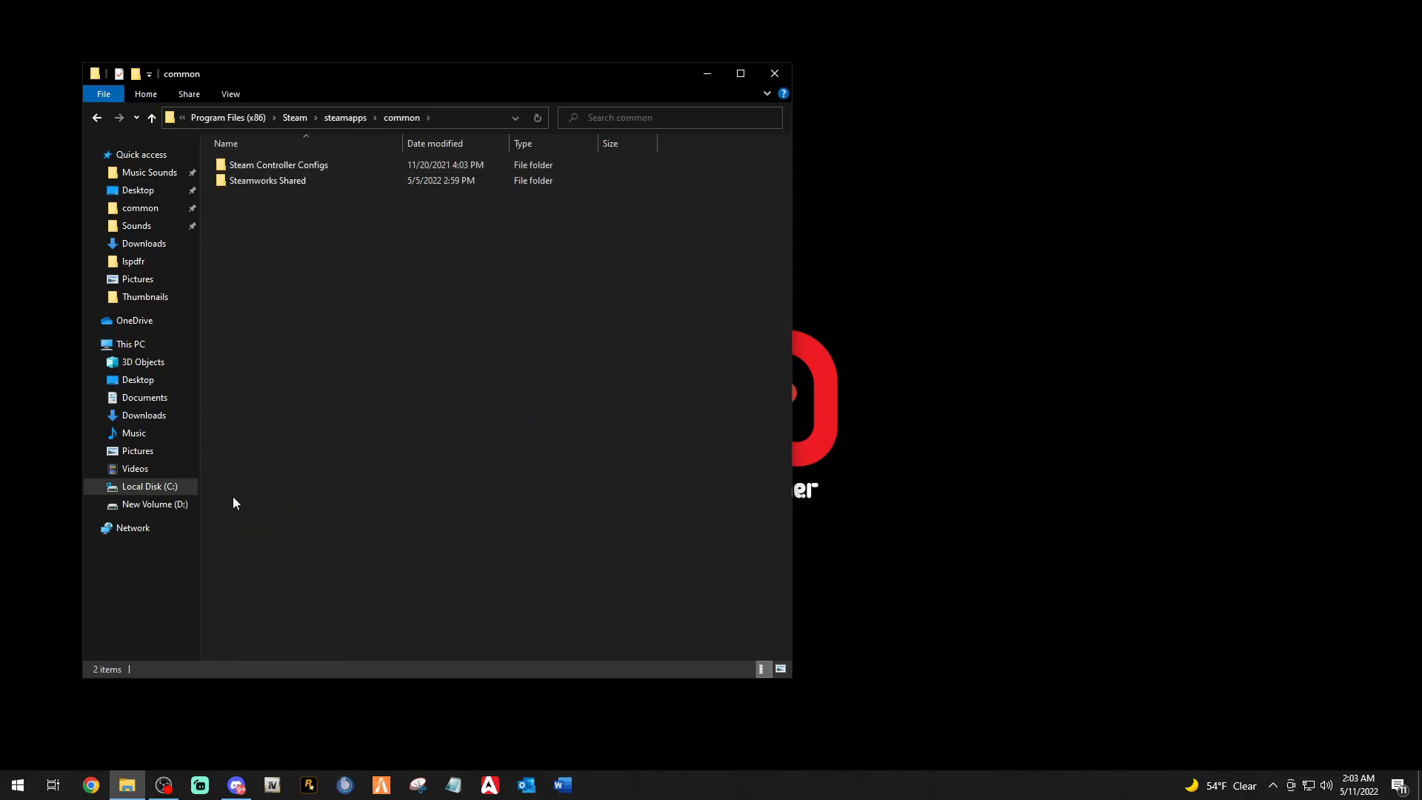
Open SteamLibrary\steamapps\common\Grand Theft Auto V on New Volume (D:) and look through the game files.
click(148, 511)
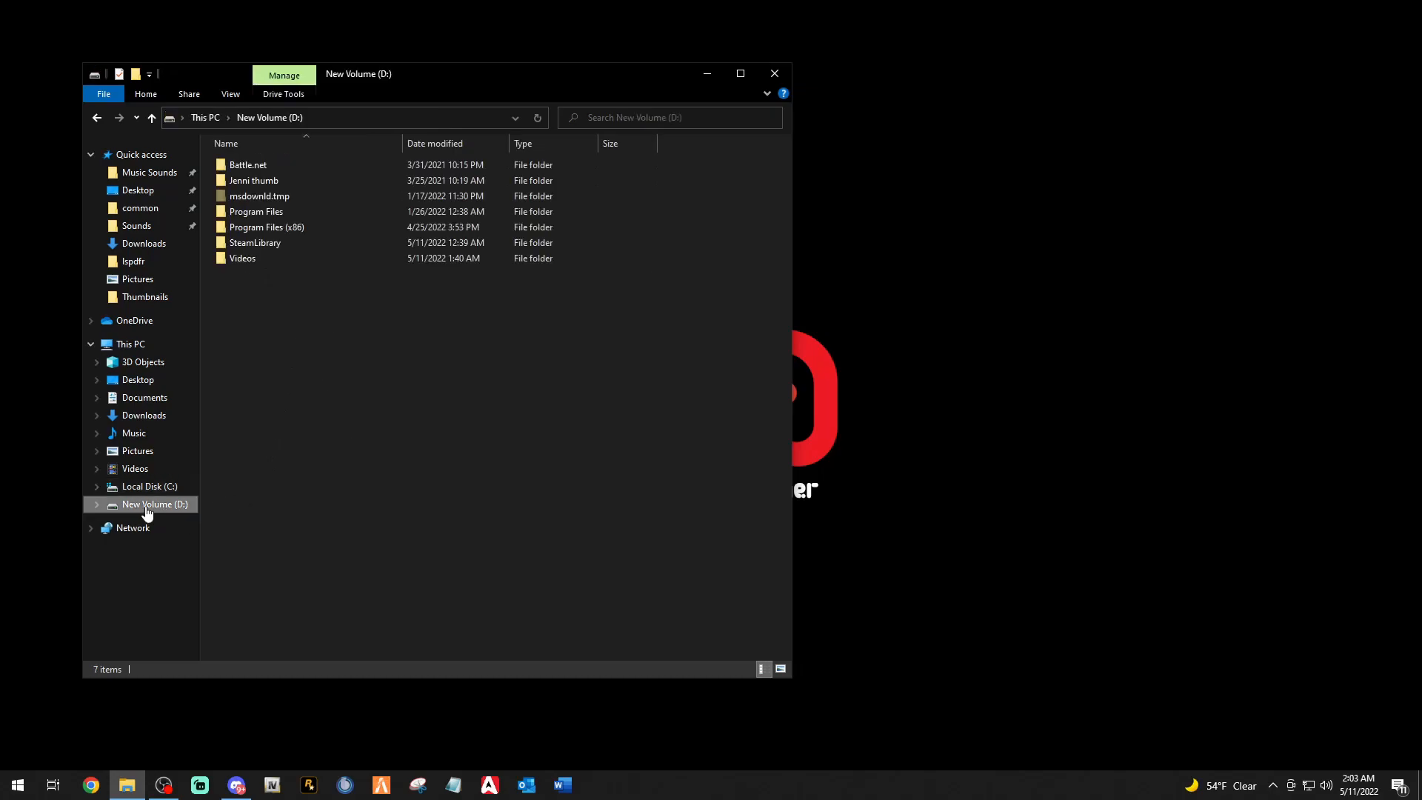
double_click(261, 240)
double_click(253, 165)
double_click(254, 165)
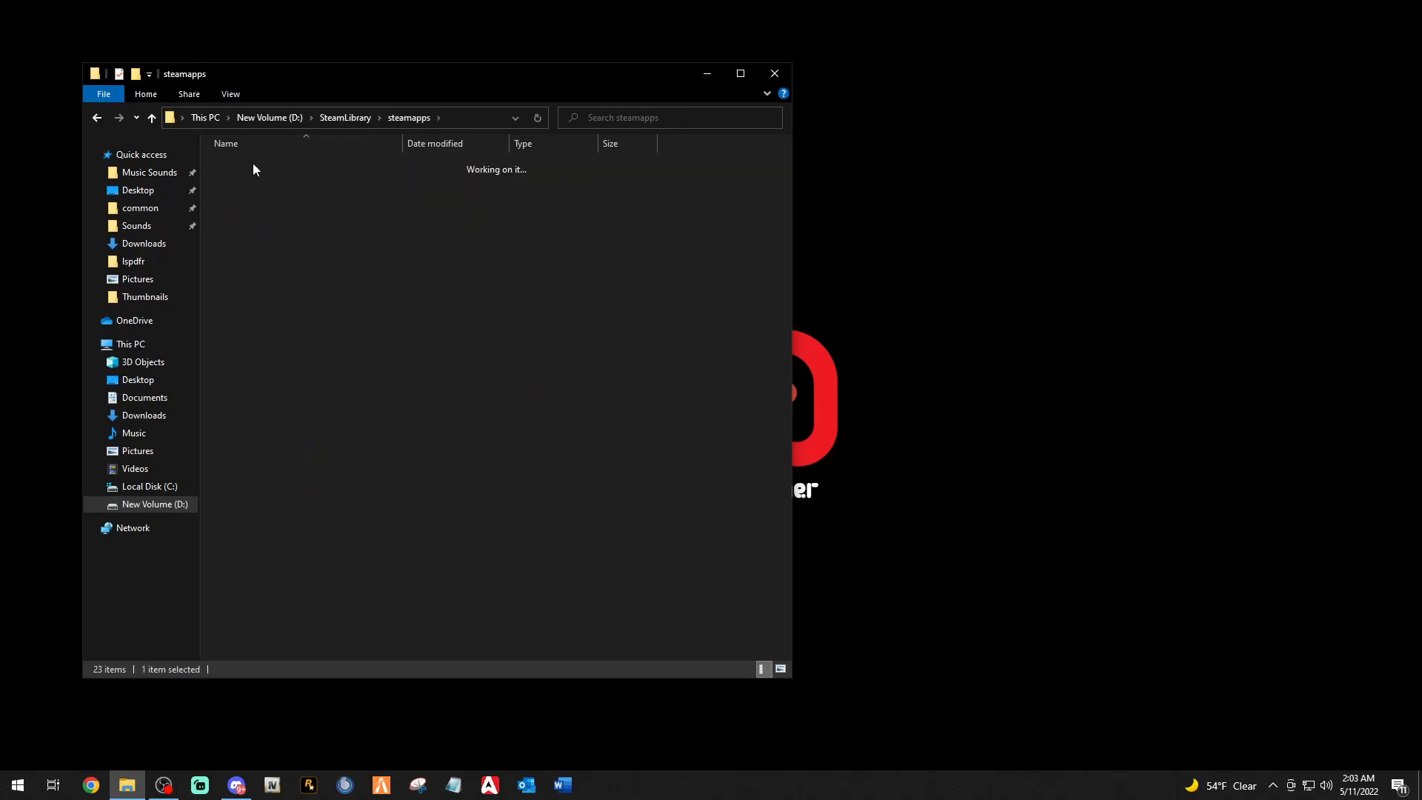
double_click(284, 321)
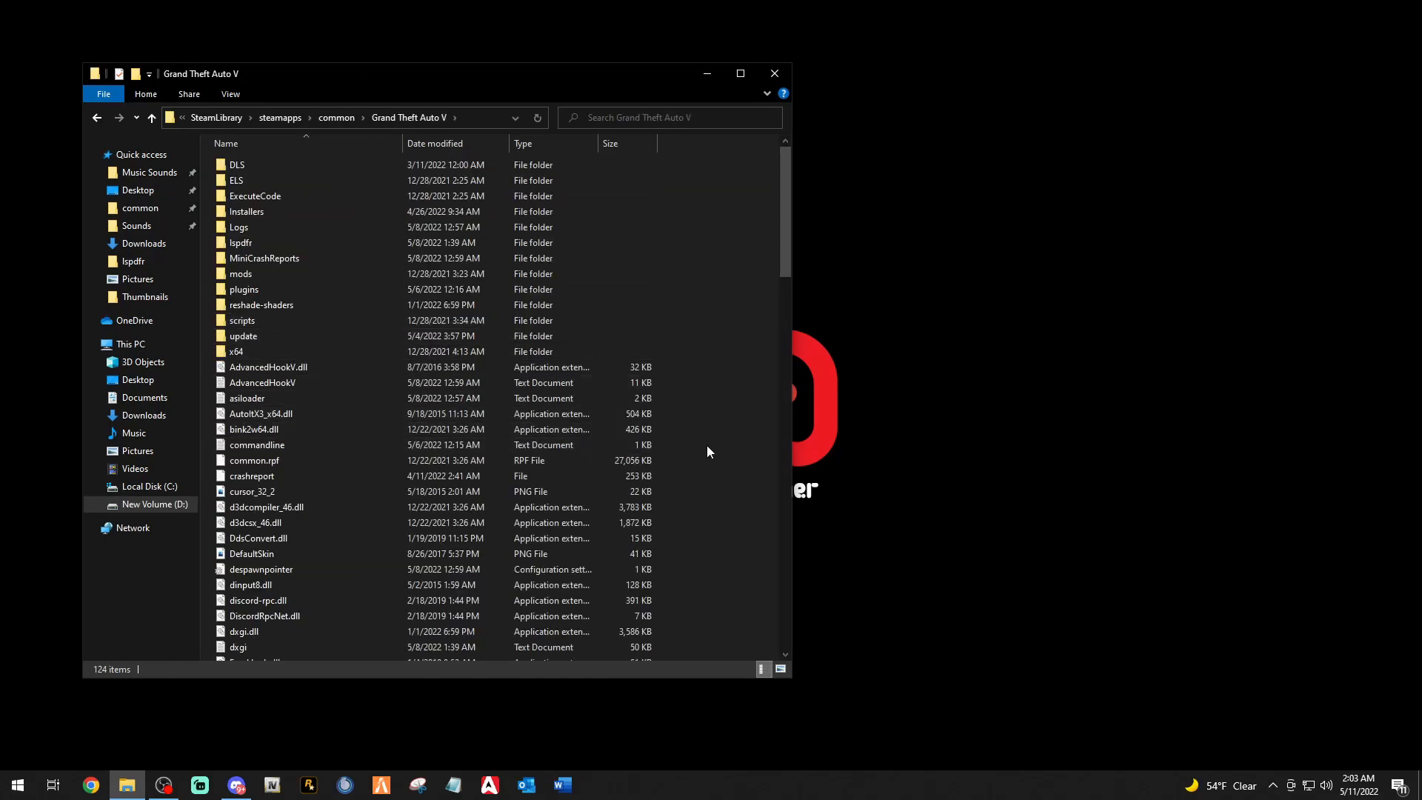
scroll(696, 456, down, 7)
scroll(696, 457, up, 7)
View the contents of the mods folder, then return to the Grand Theft Auto V folder and clear the selection.
click(240, 275)
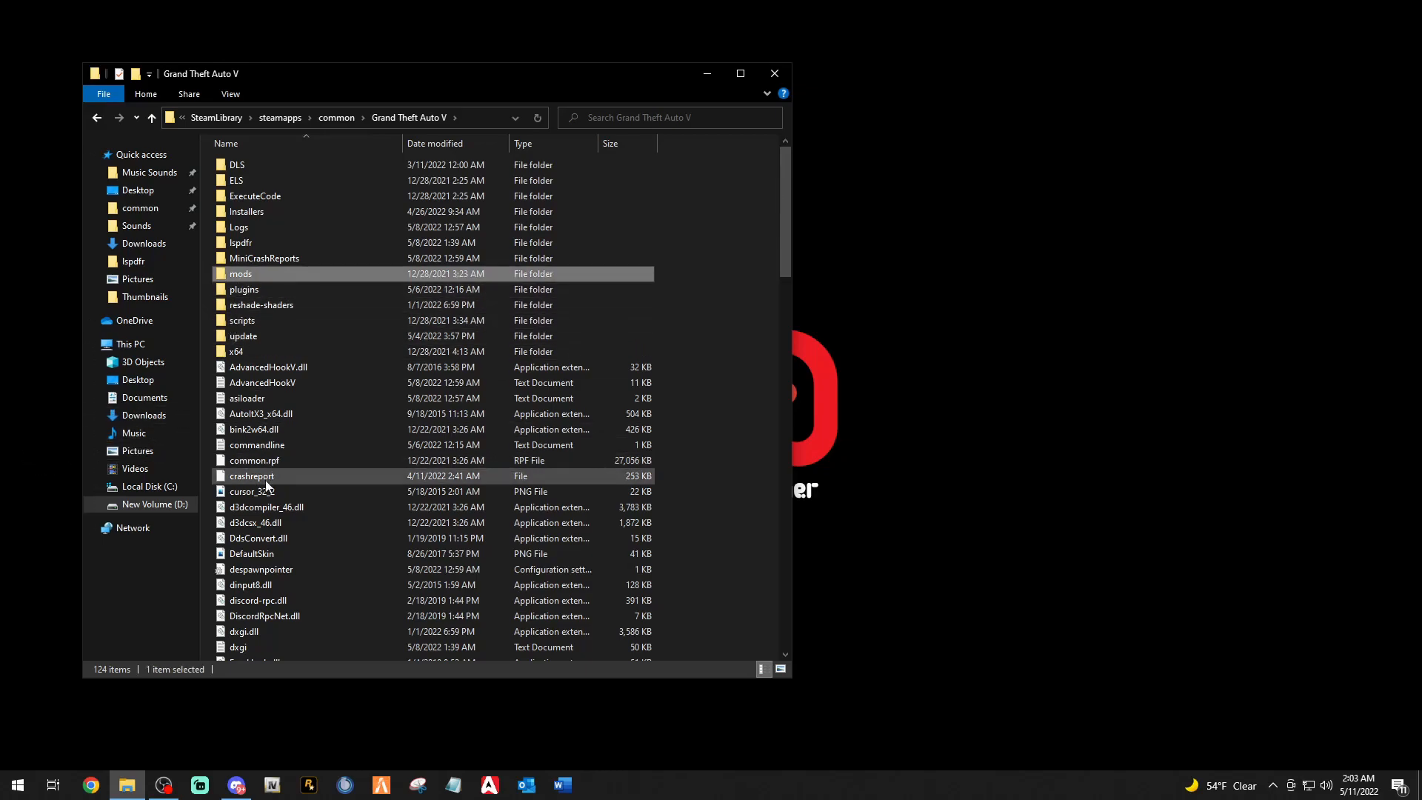
double_click(242, 274)
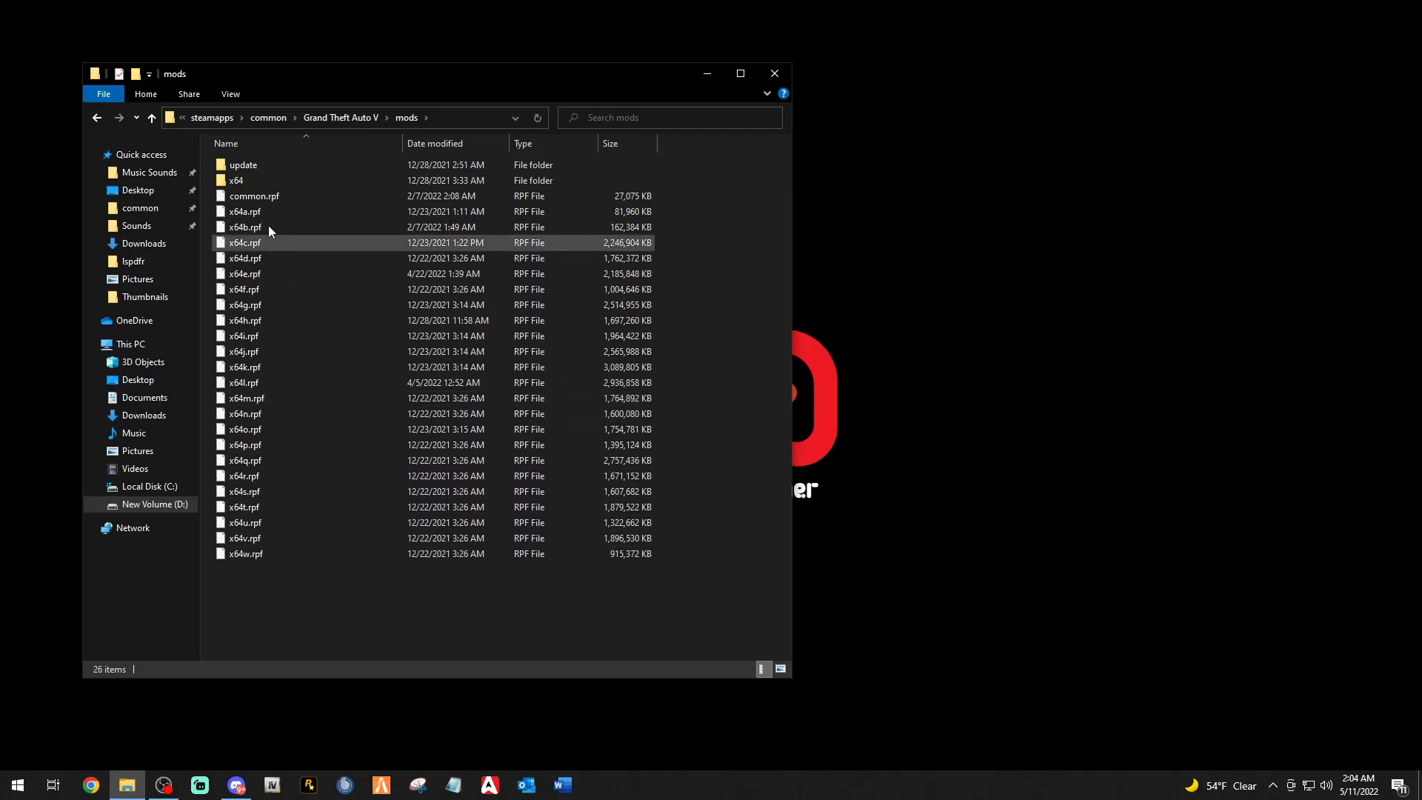
click(97, 118)
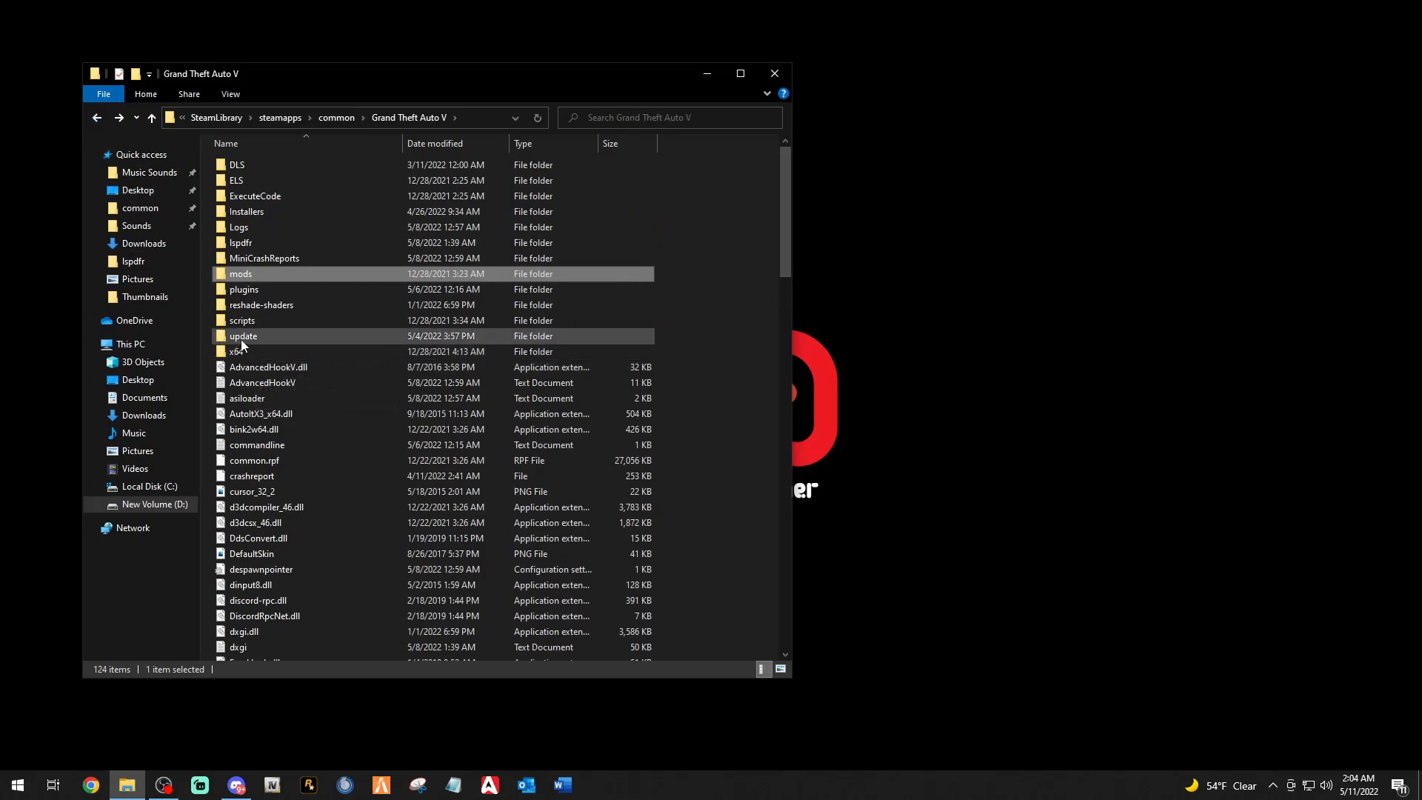
click(762, 349)
Copy the original x64 folder and bring up the paste option inside the mods folder, dismissing it without pasting.
mouse_move(247, 353)
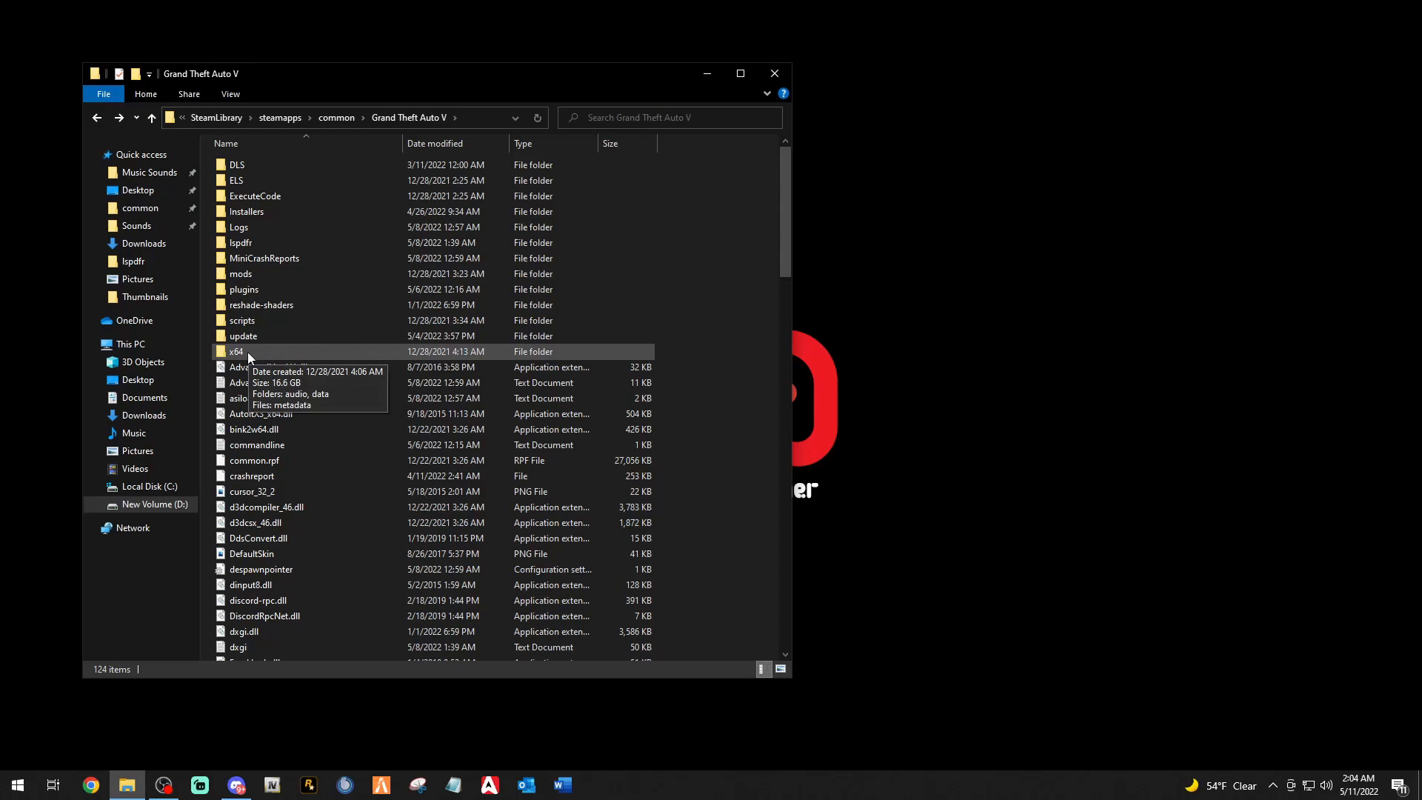
right_click(243, 351)
click(240, 351)
right_click(240, 351)
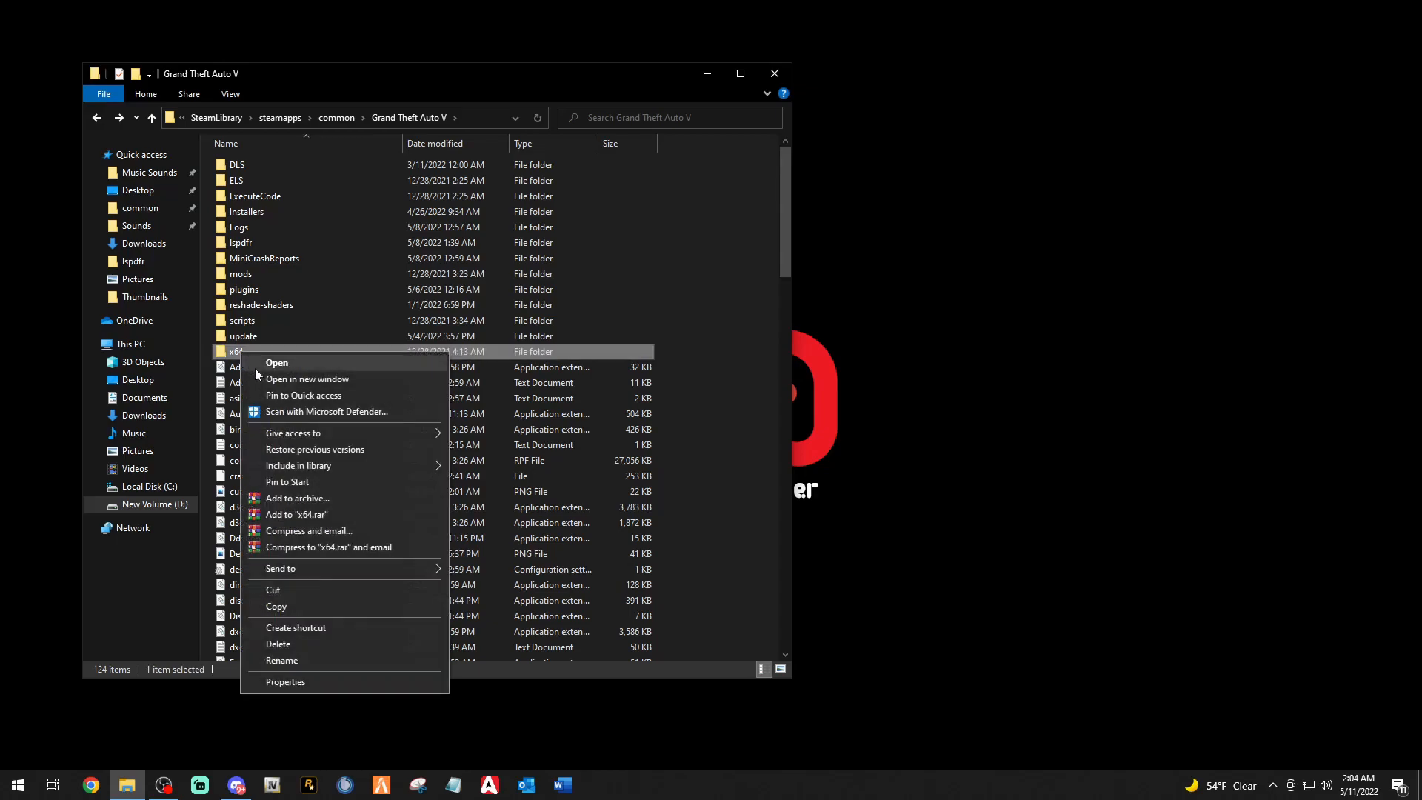
click(278, 608)
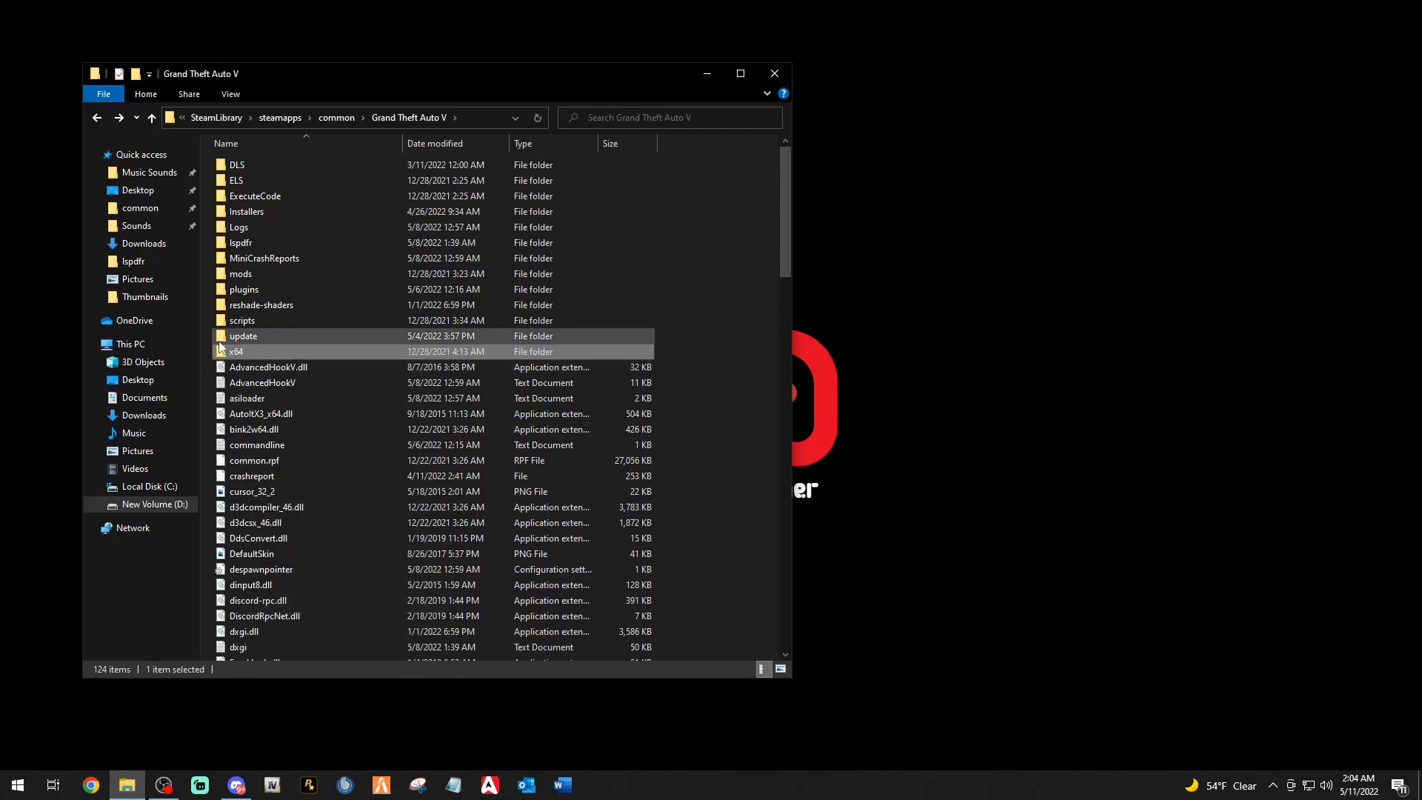
double_click(248, 275)
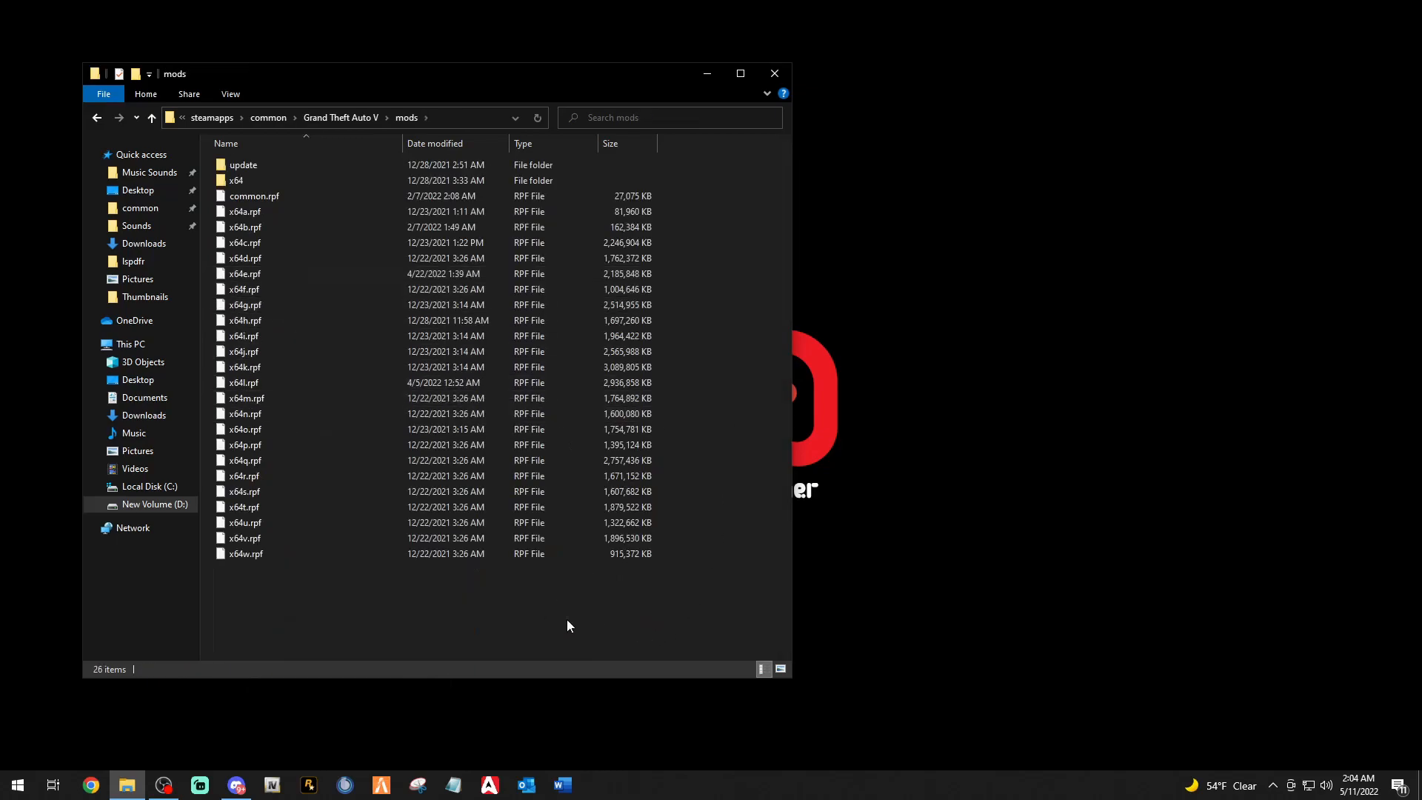
right_click(568, 626)
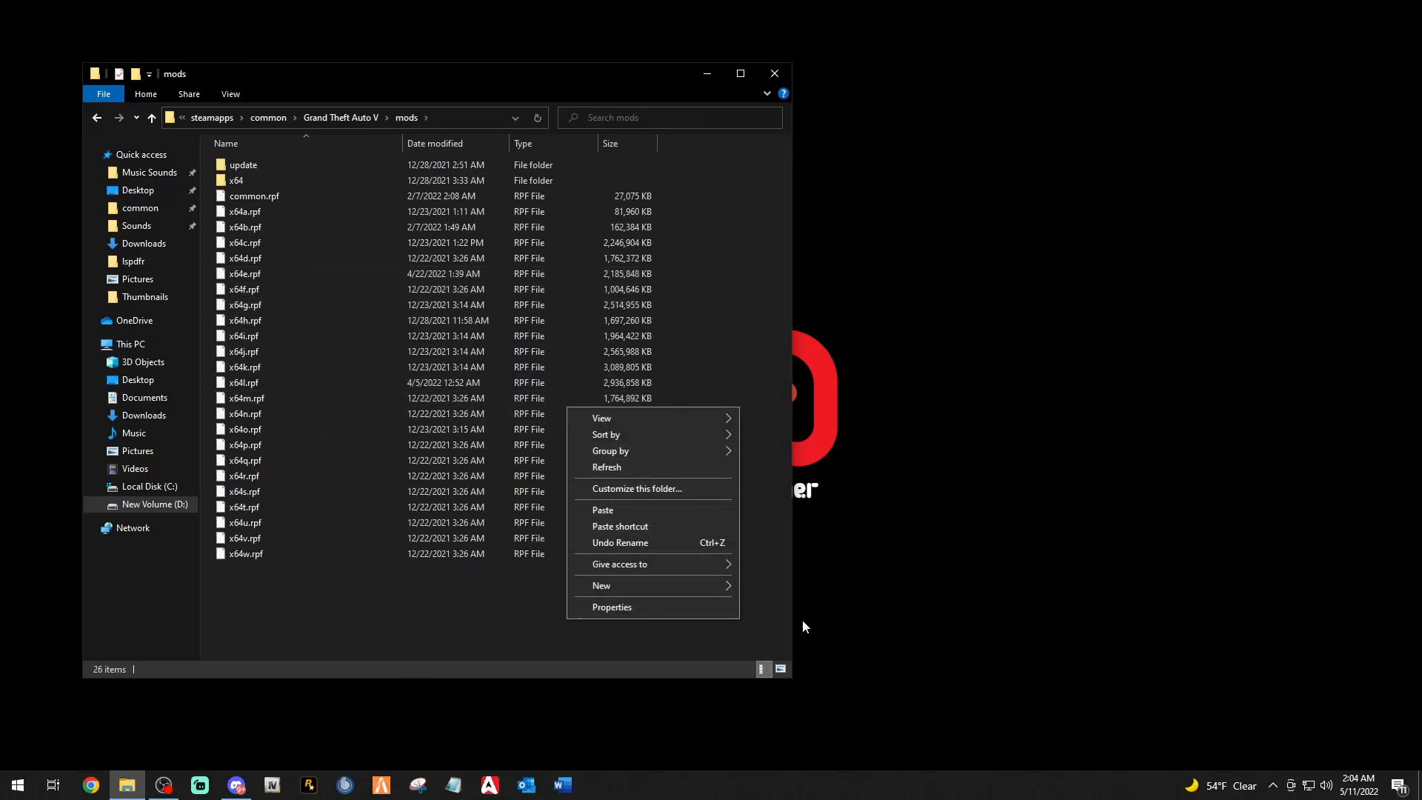
click(771, 614)
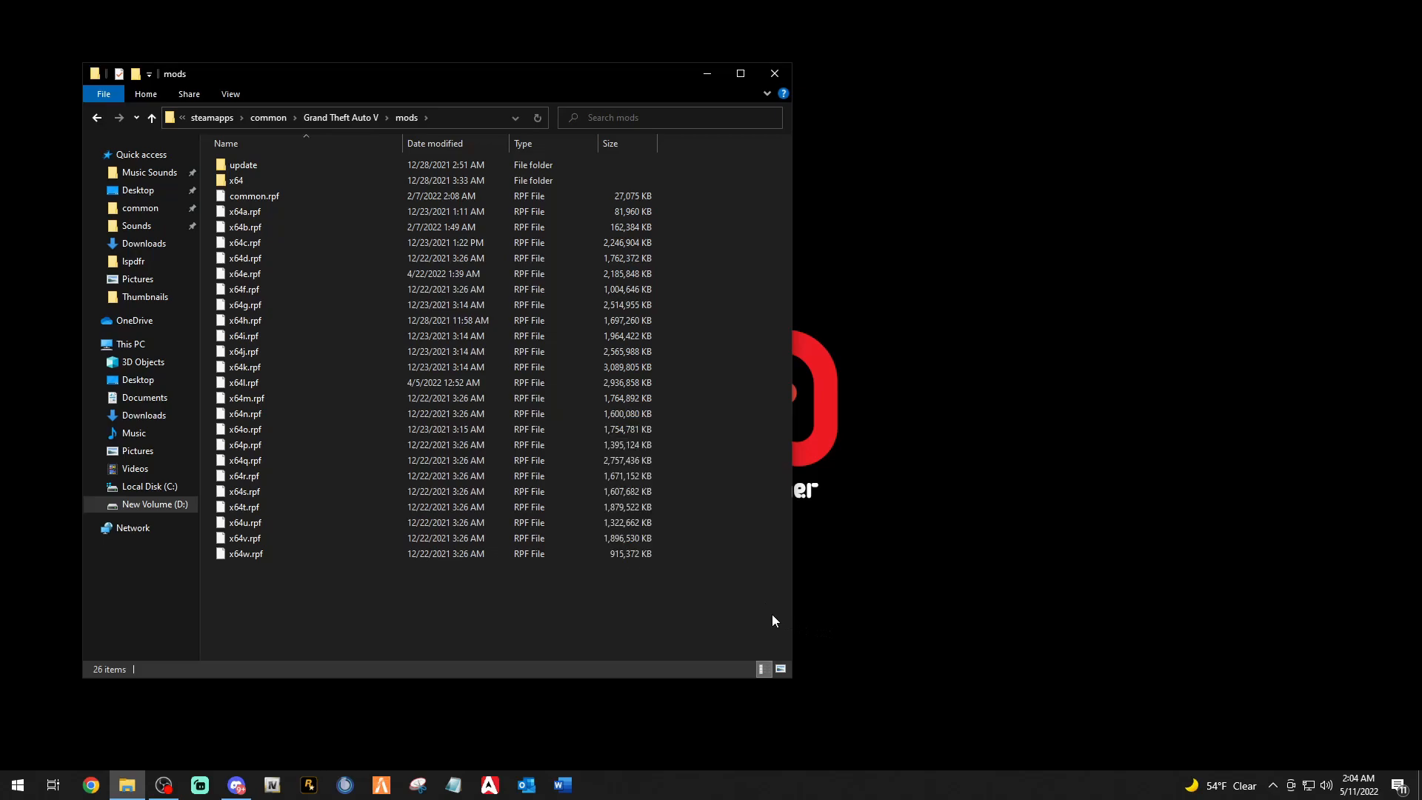
Return to the Grand Theft Auto V folder, copy the update folder, and bring up the paste option inside the mods folder.
click(96, 117)
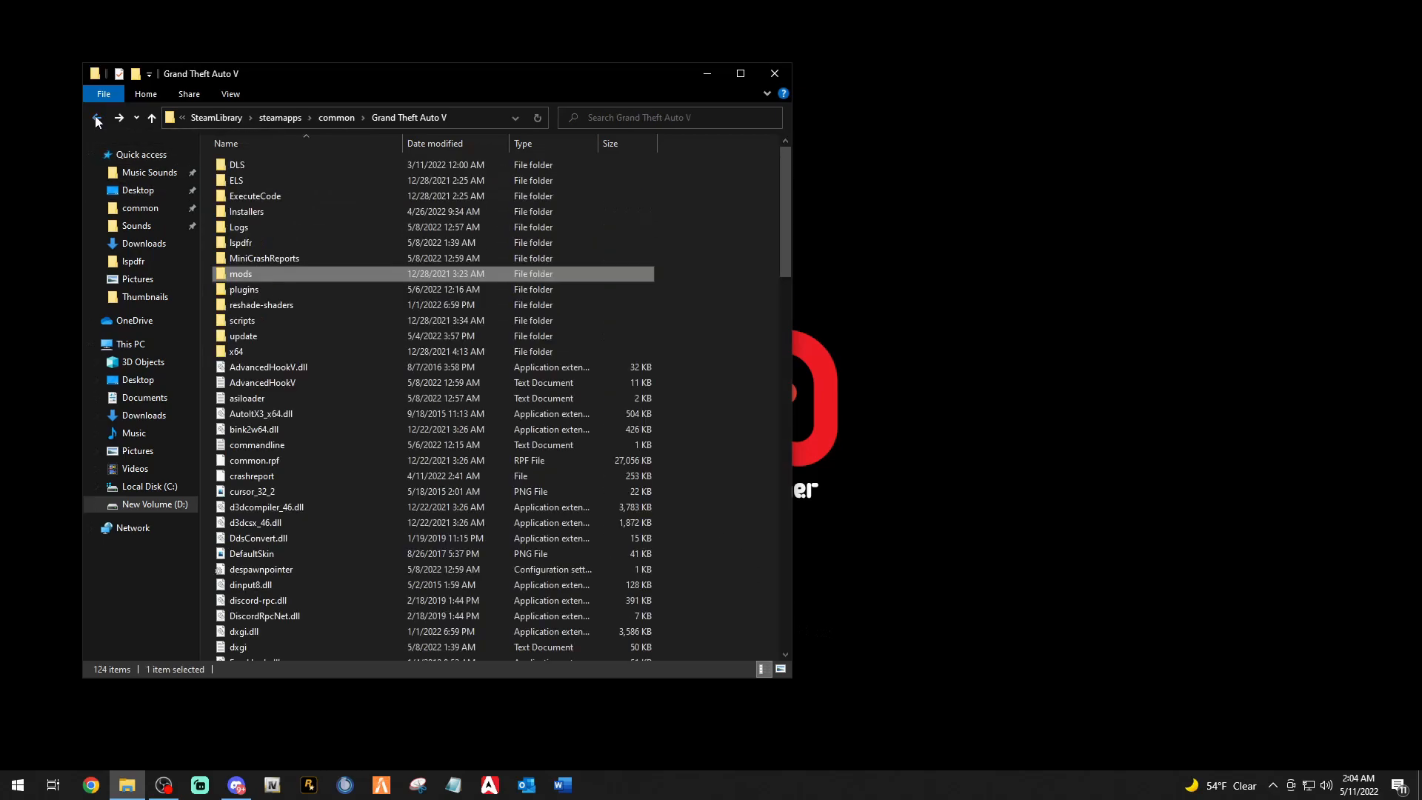
click(239, 339)
right_click(239, 340)
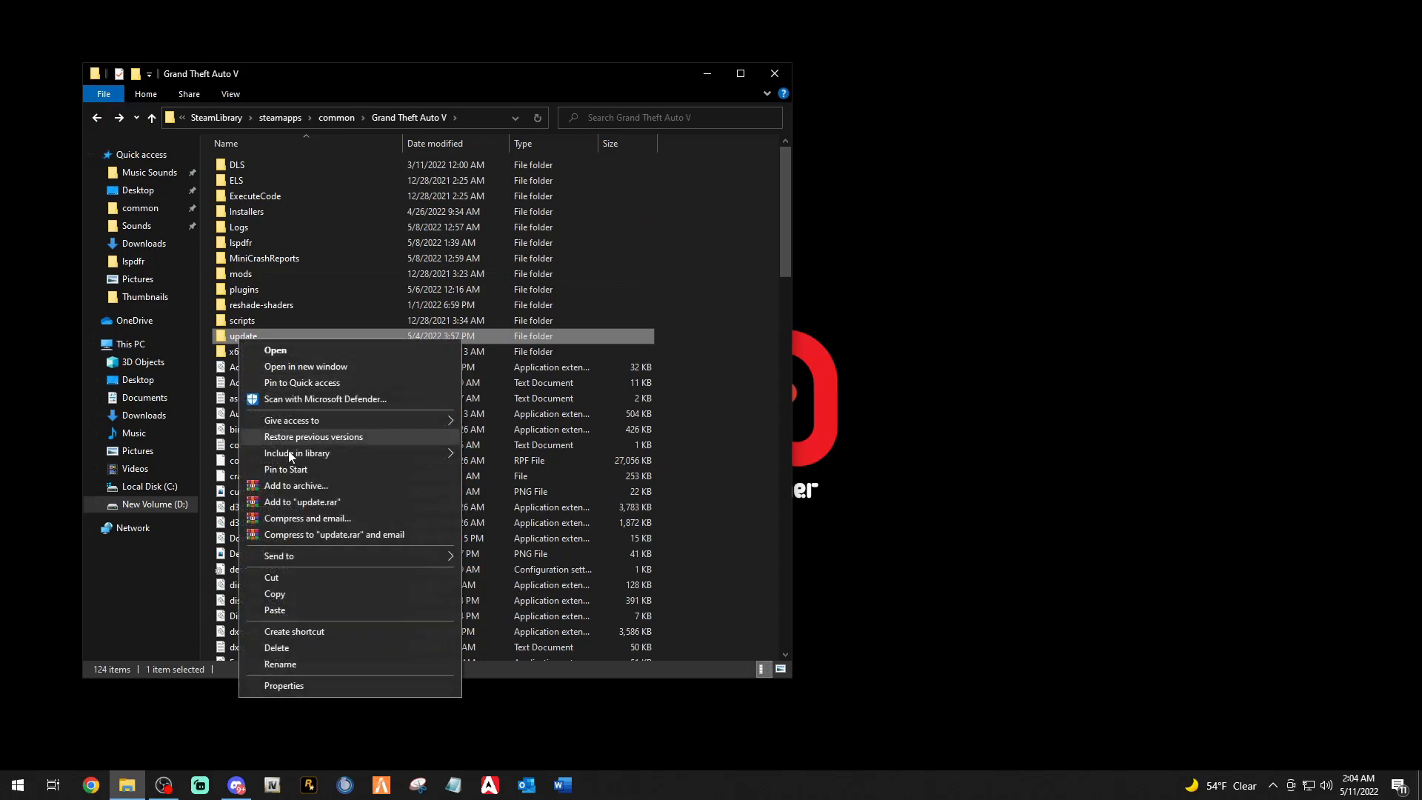
click(292, 592)
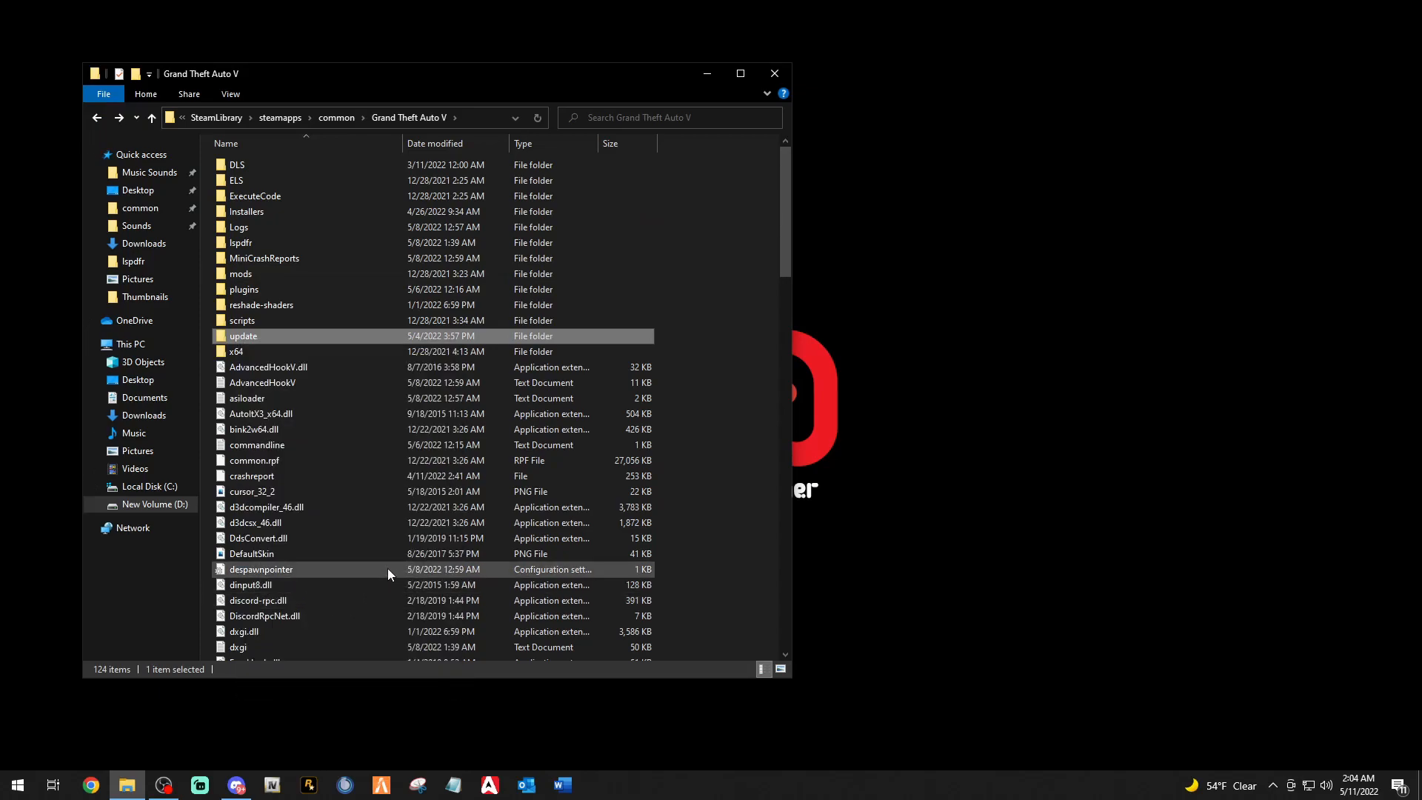
click(238, 275)
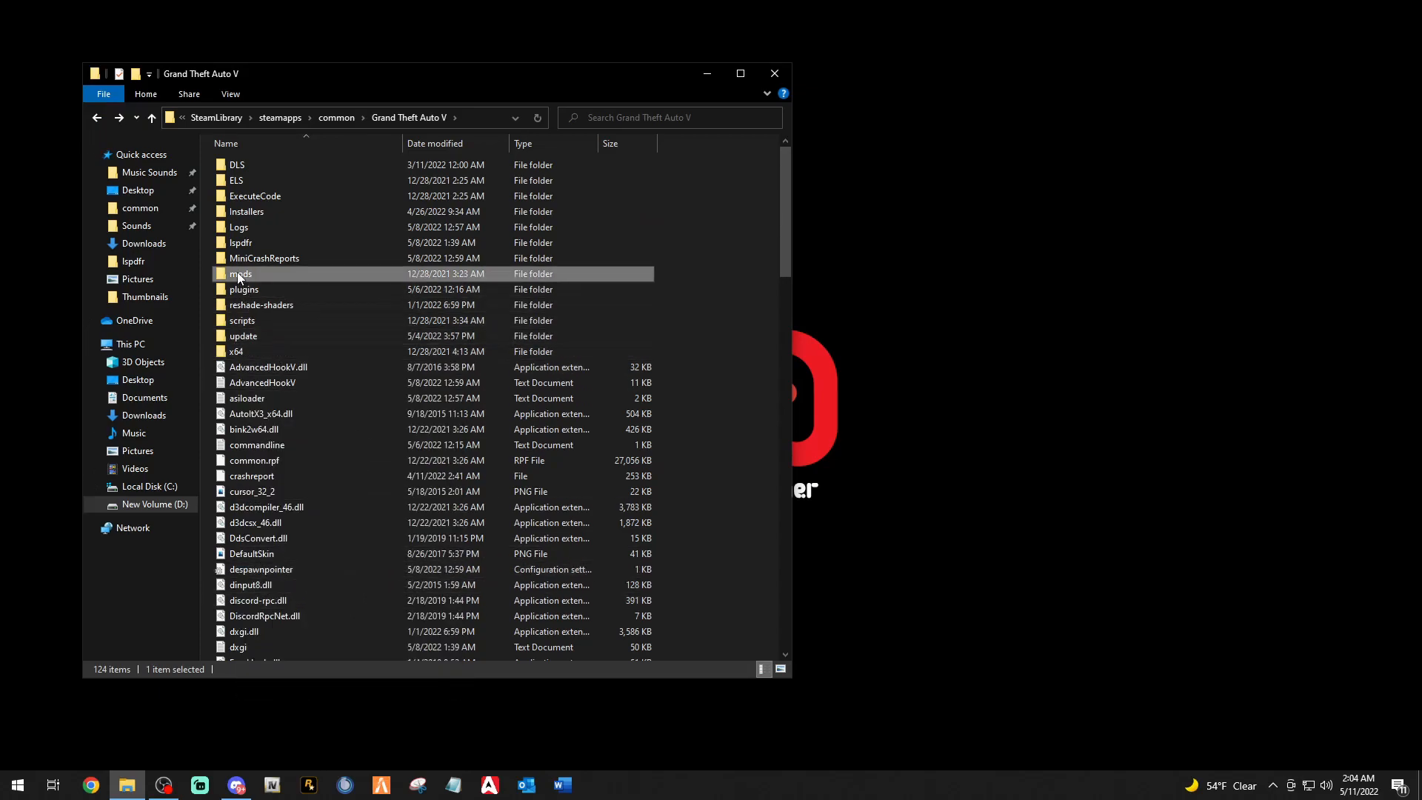
double_click(238, 275)
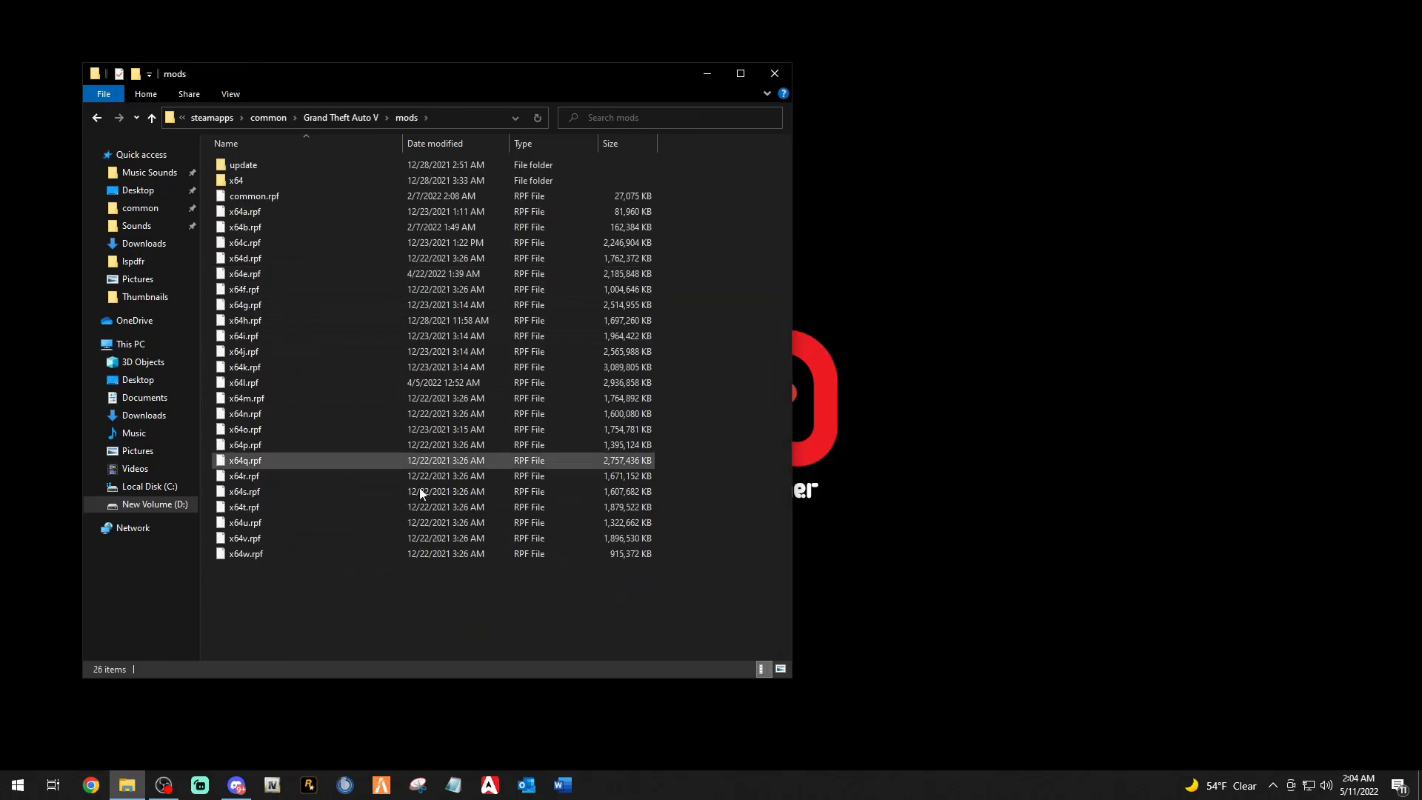
right_click(470, 624)
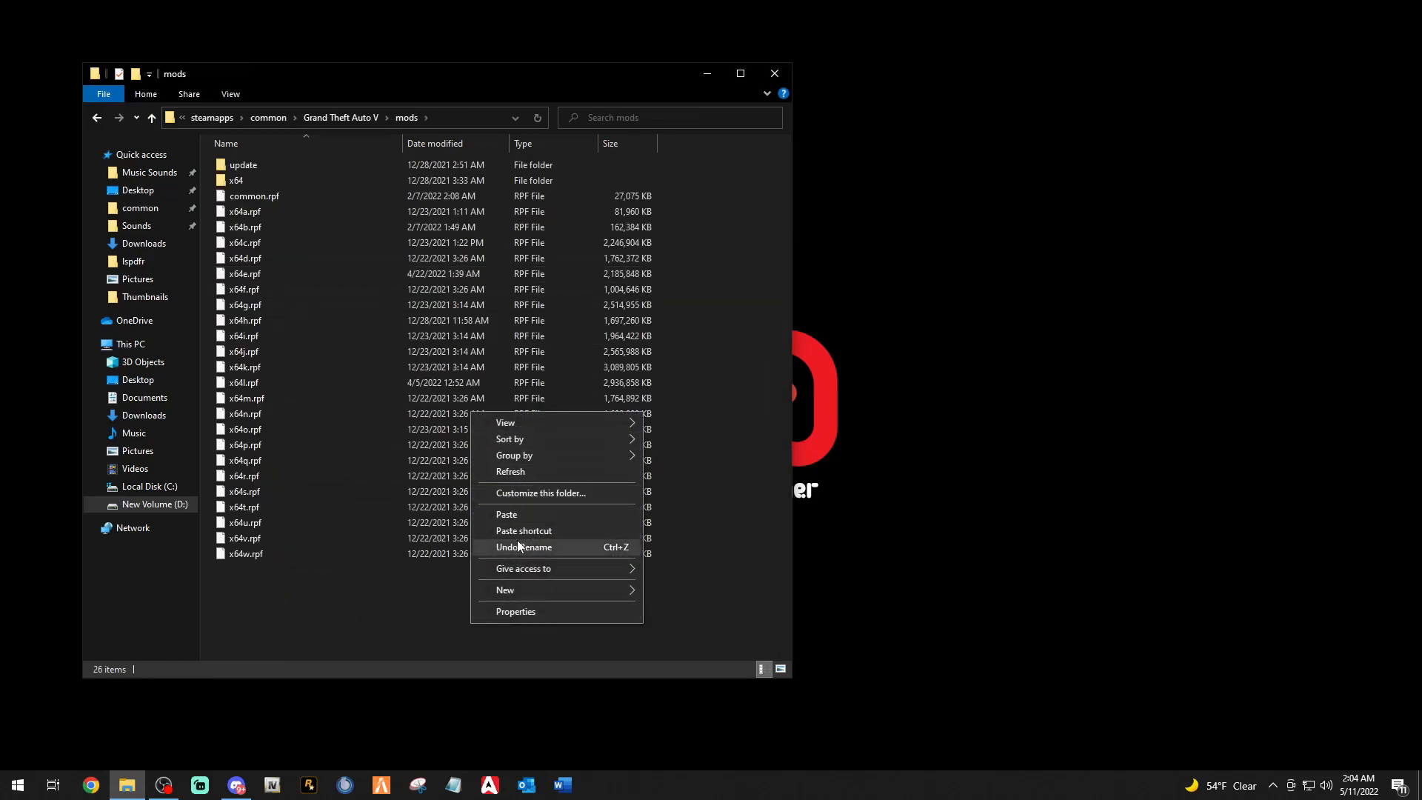
click(521, 514)
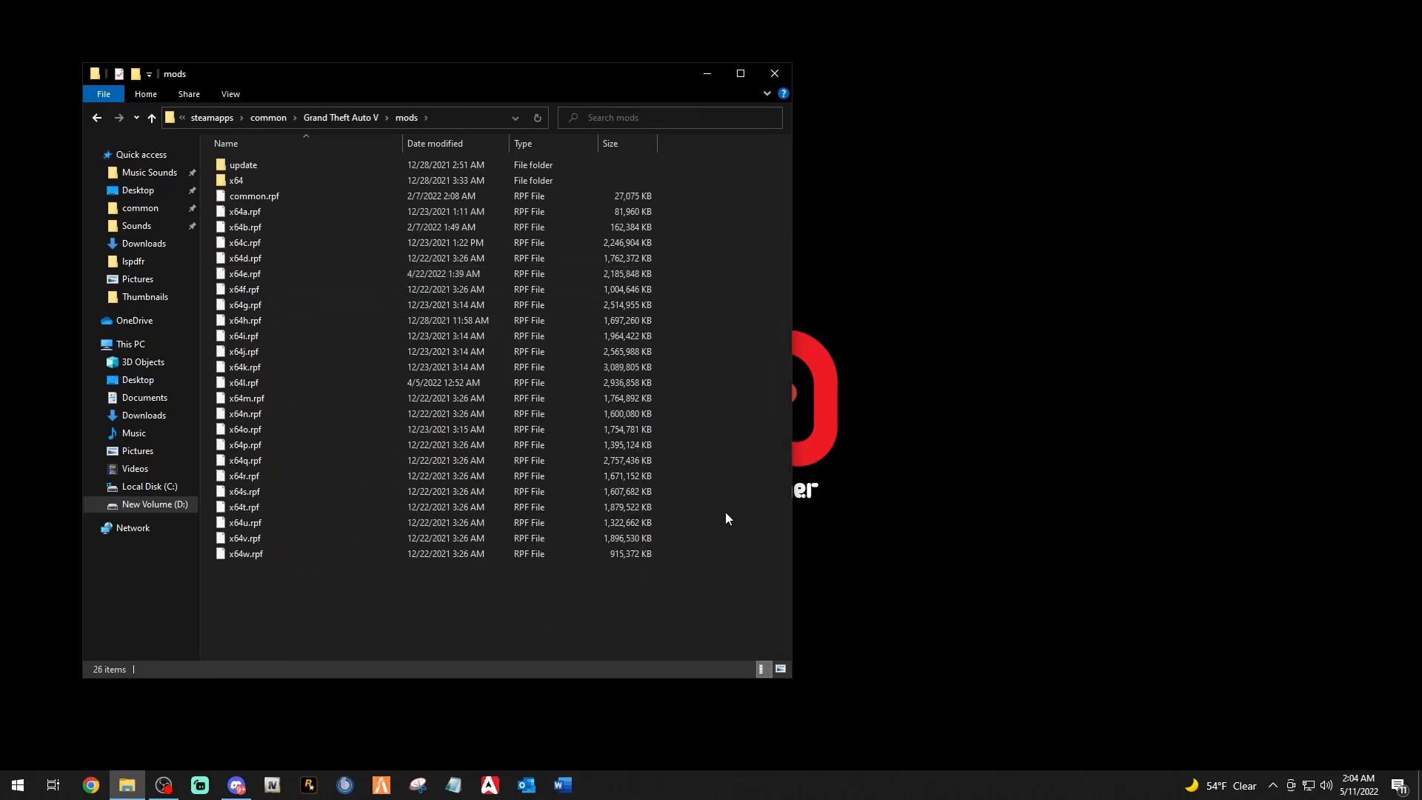
Copy common.rpf from the Grand Theft Auto V folder and bring up the paste option in mods, dismissing it without pasting.
click(97, 117)
scroll(415, 514, down, 1)
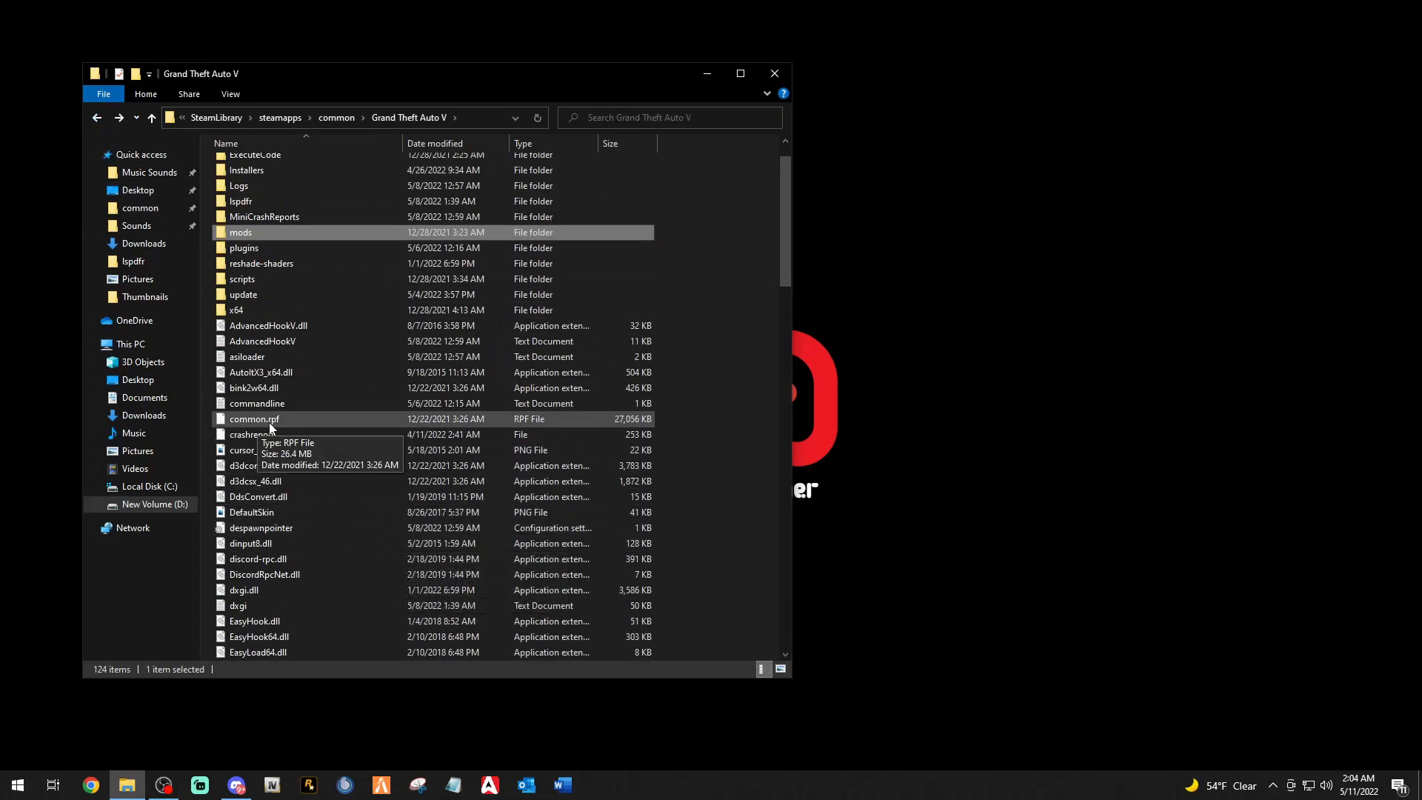
right_click(240, 423)
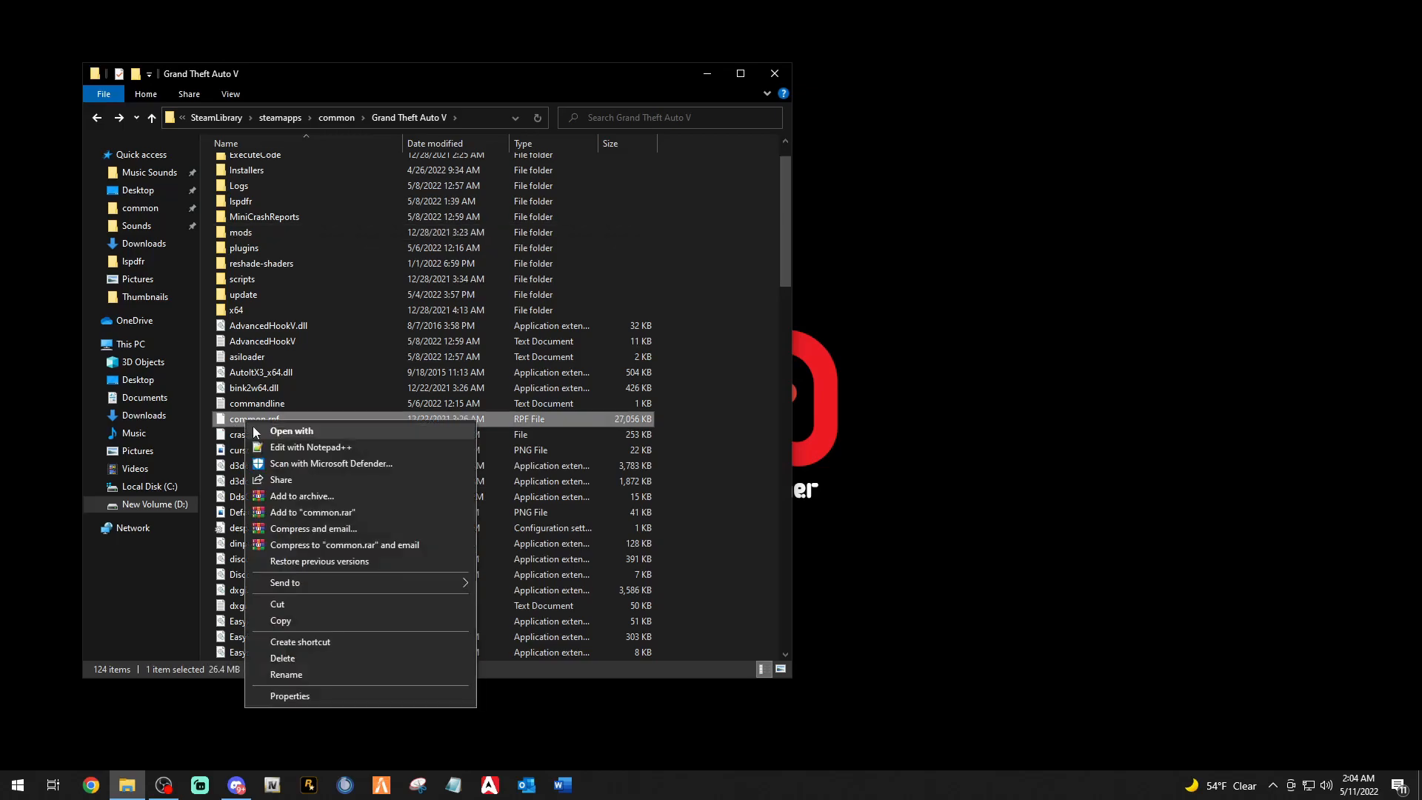
click(292, 620)
double_click(248, 231)
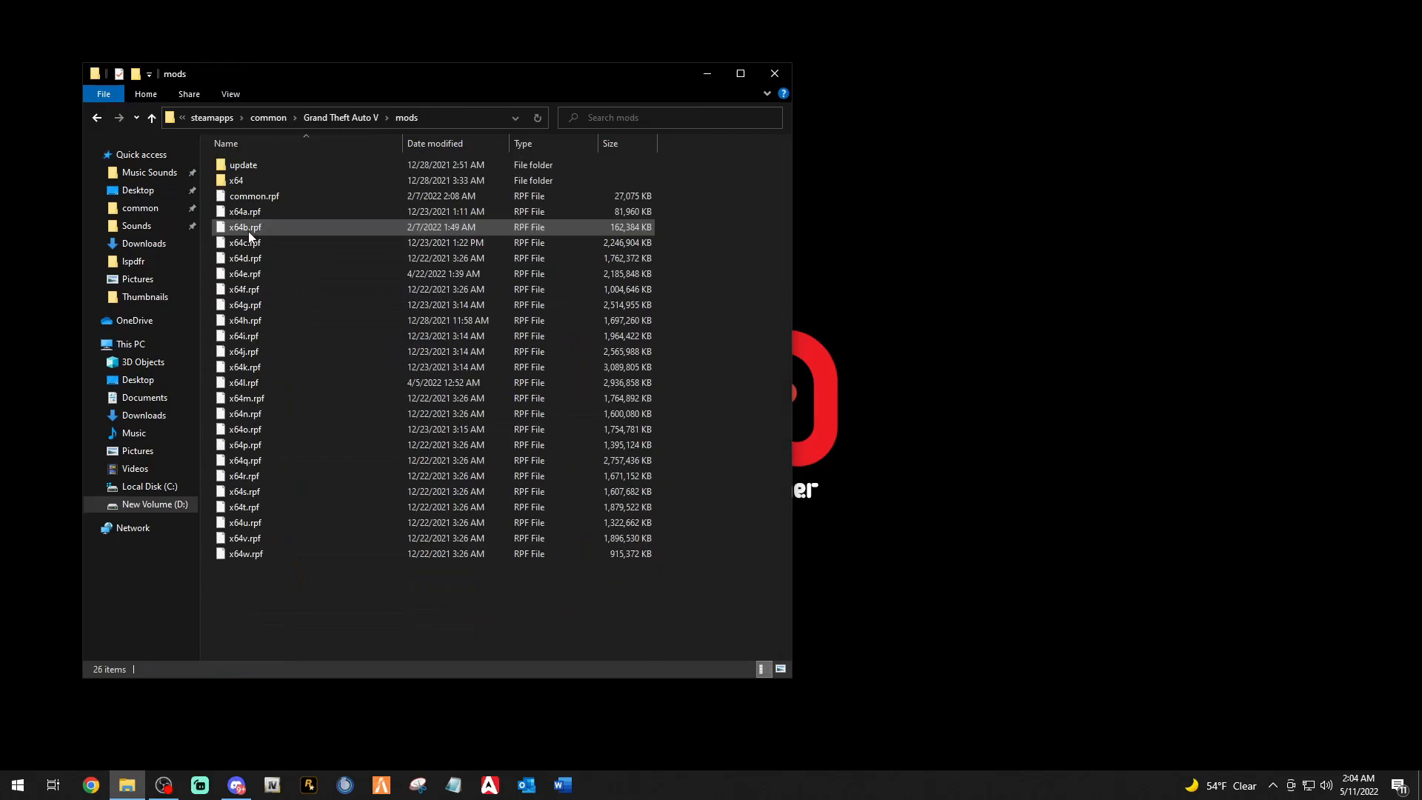
right_click(461, 624)
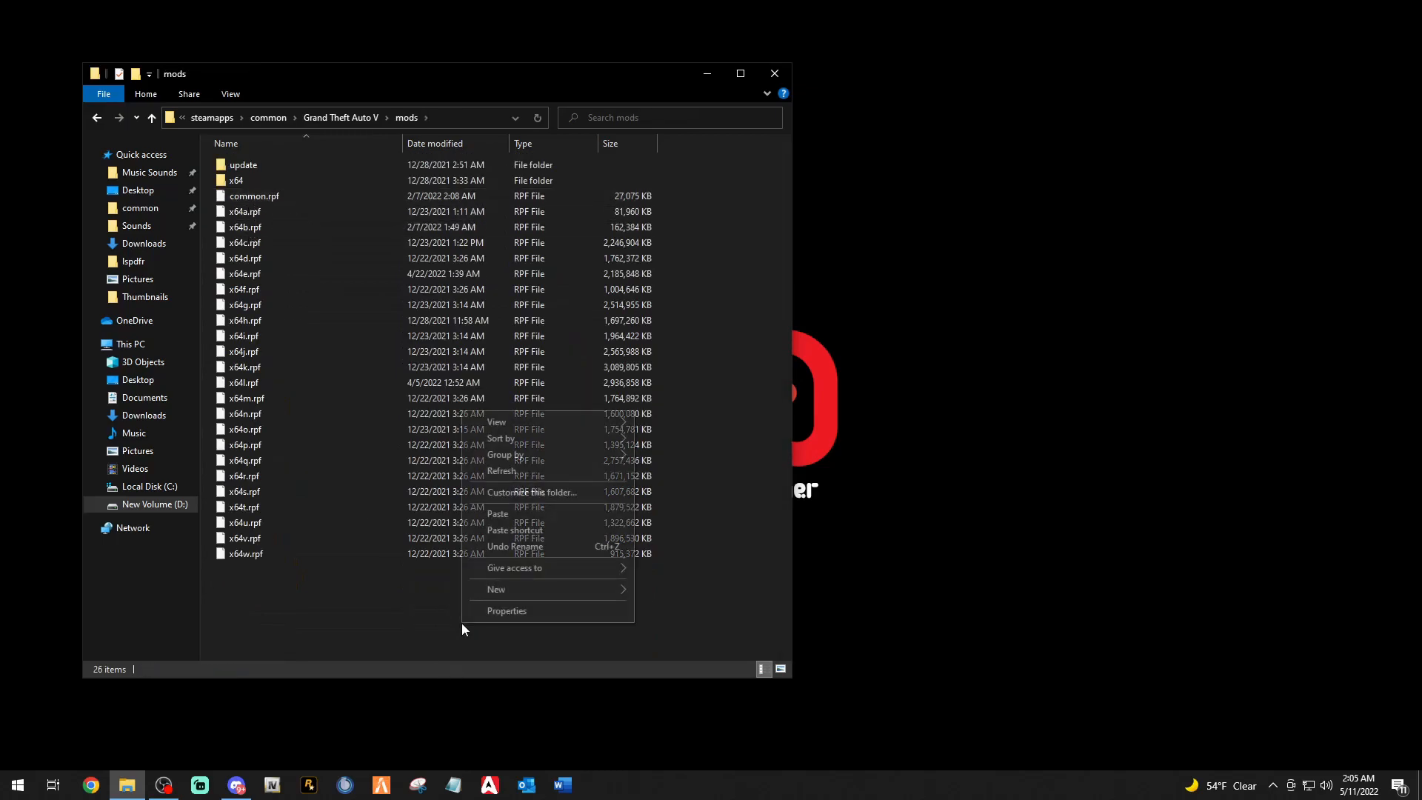
click(687, 612)
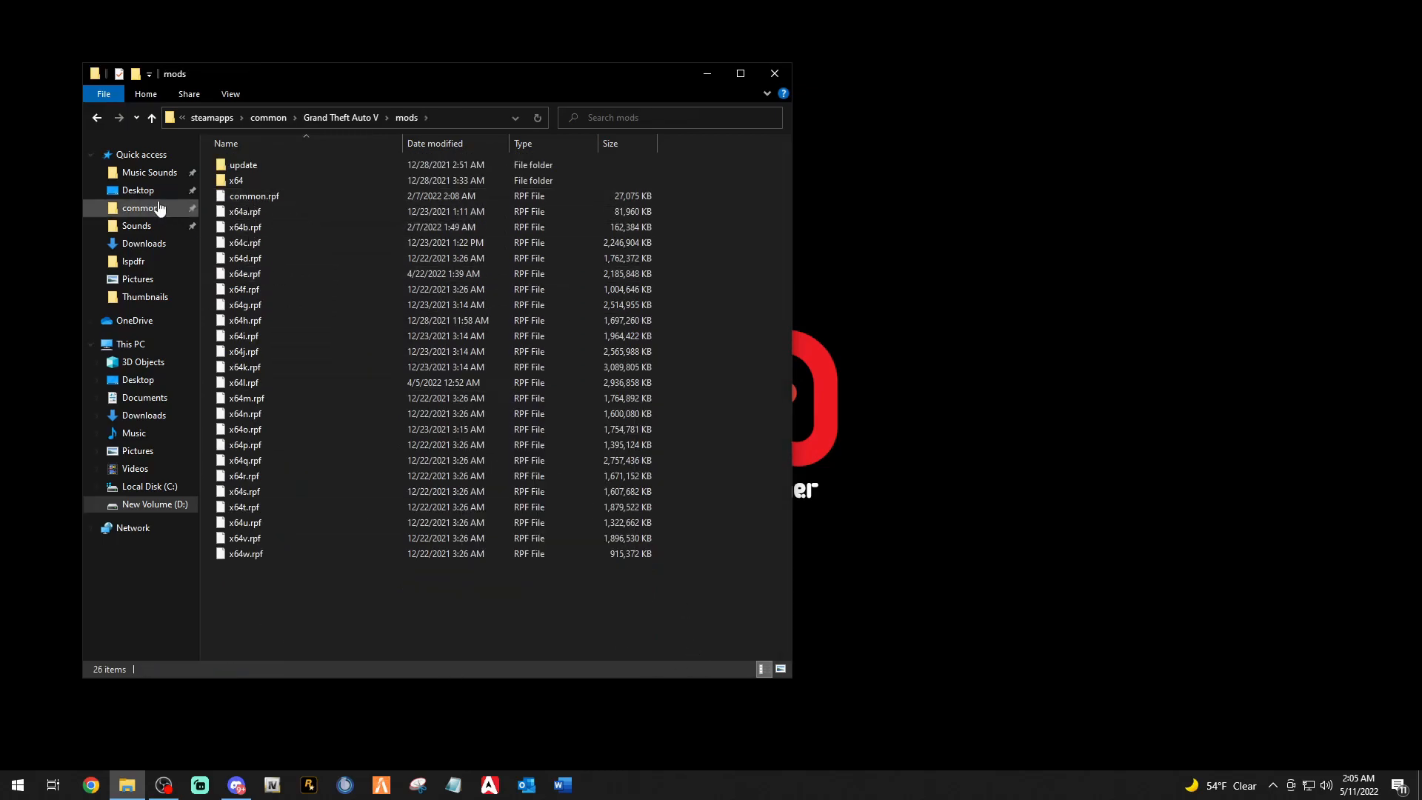
Widen the window in the Grand Theft Auto V folder and copy all the archives from x64a.rpf to x64w.rpf.
click(96, 118)
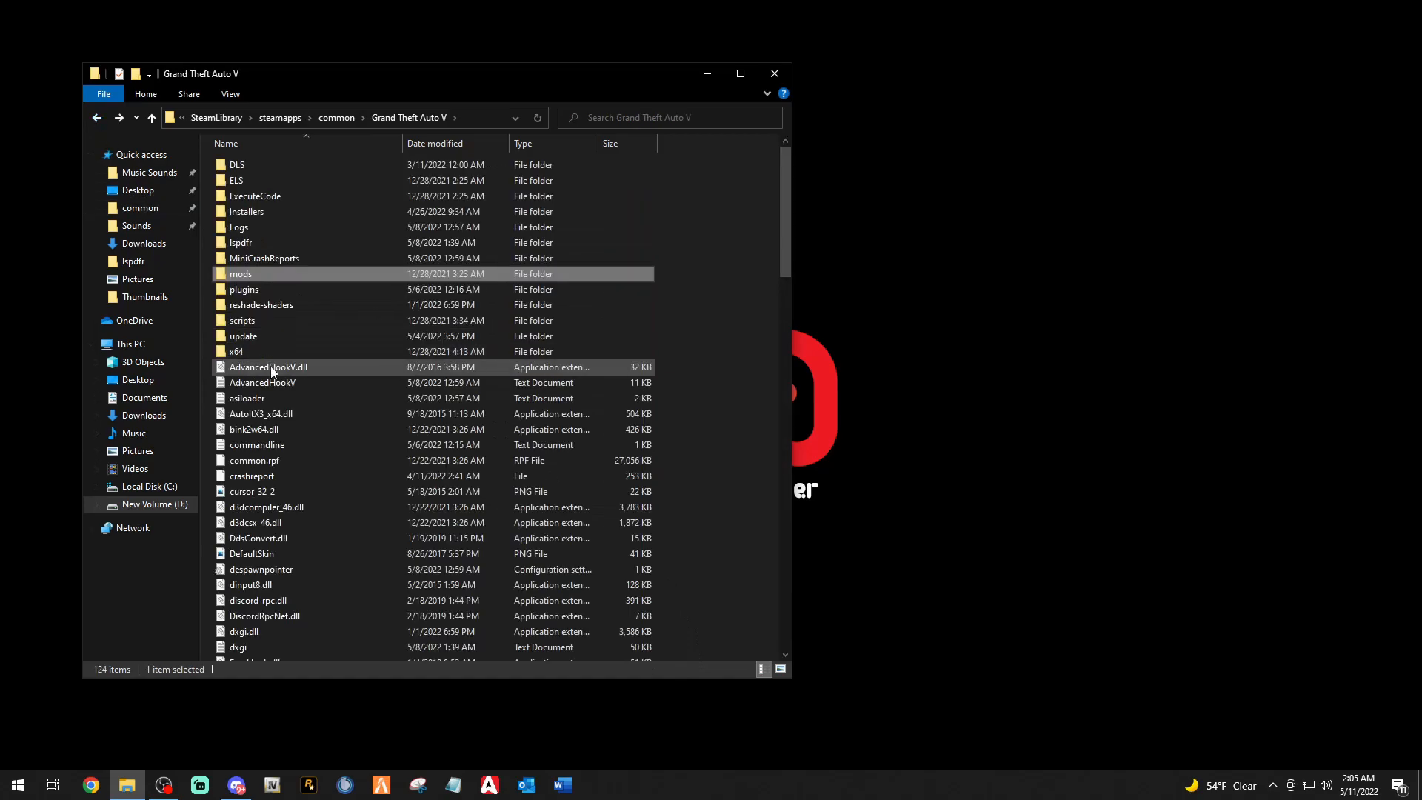
scroll(278, 374, down, 15)
scroll(296, 445, down, 12)
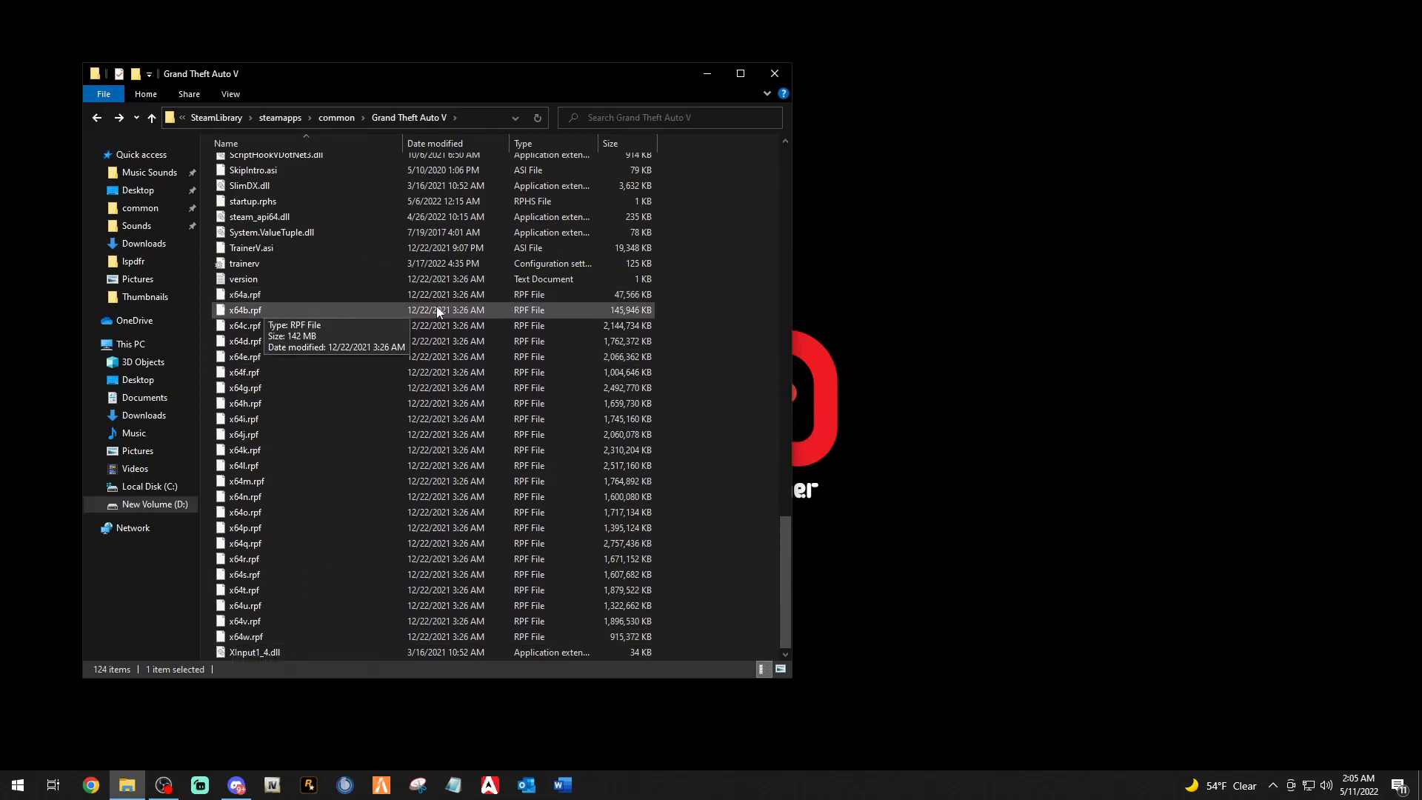
drag(792, 312, 859, 326)
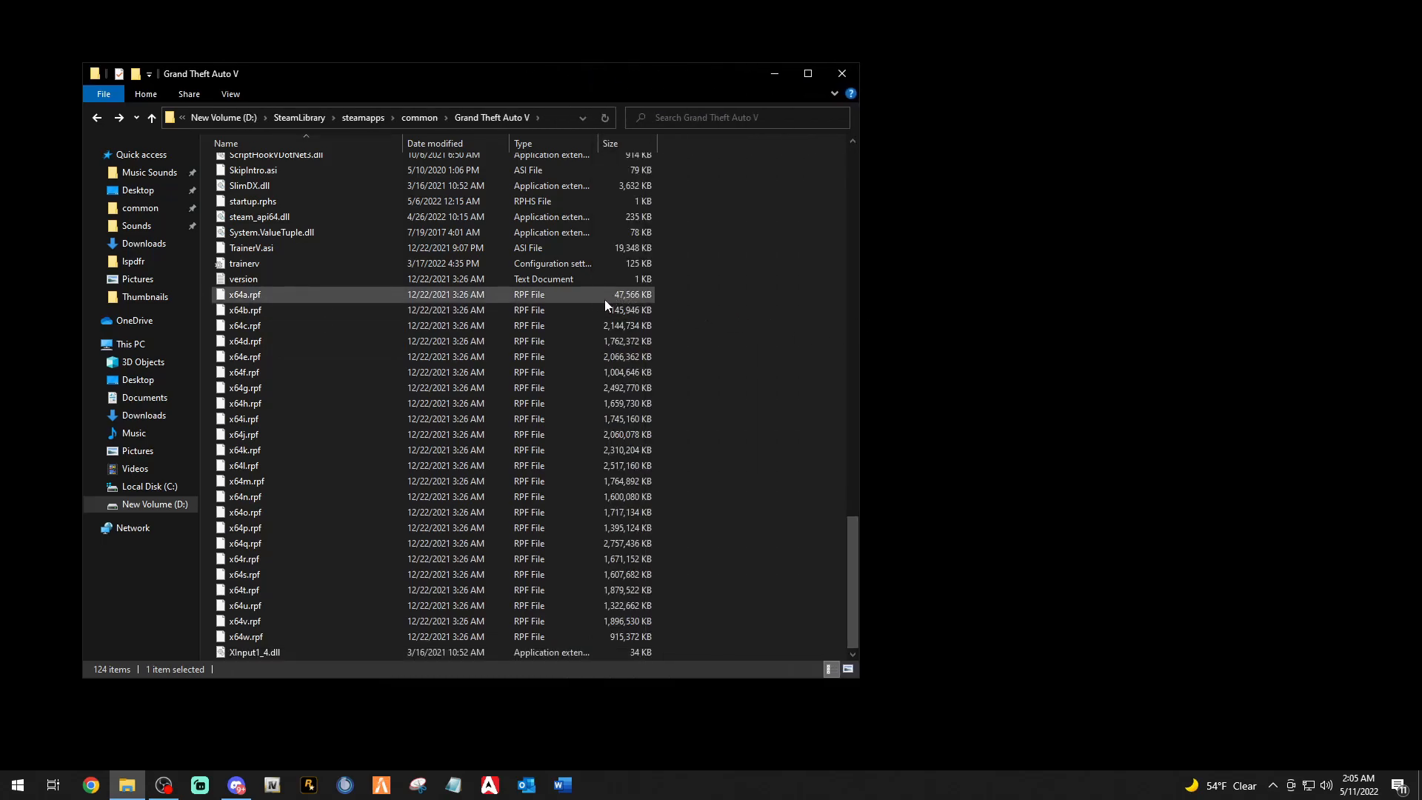
drag(717, 297, 341, 629)
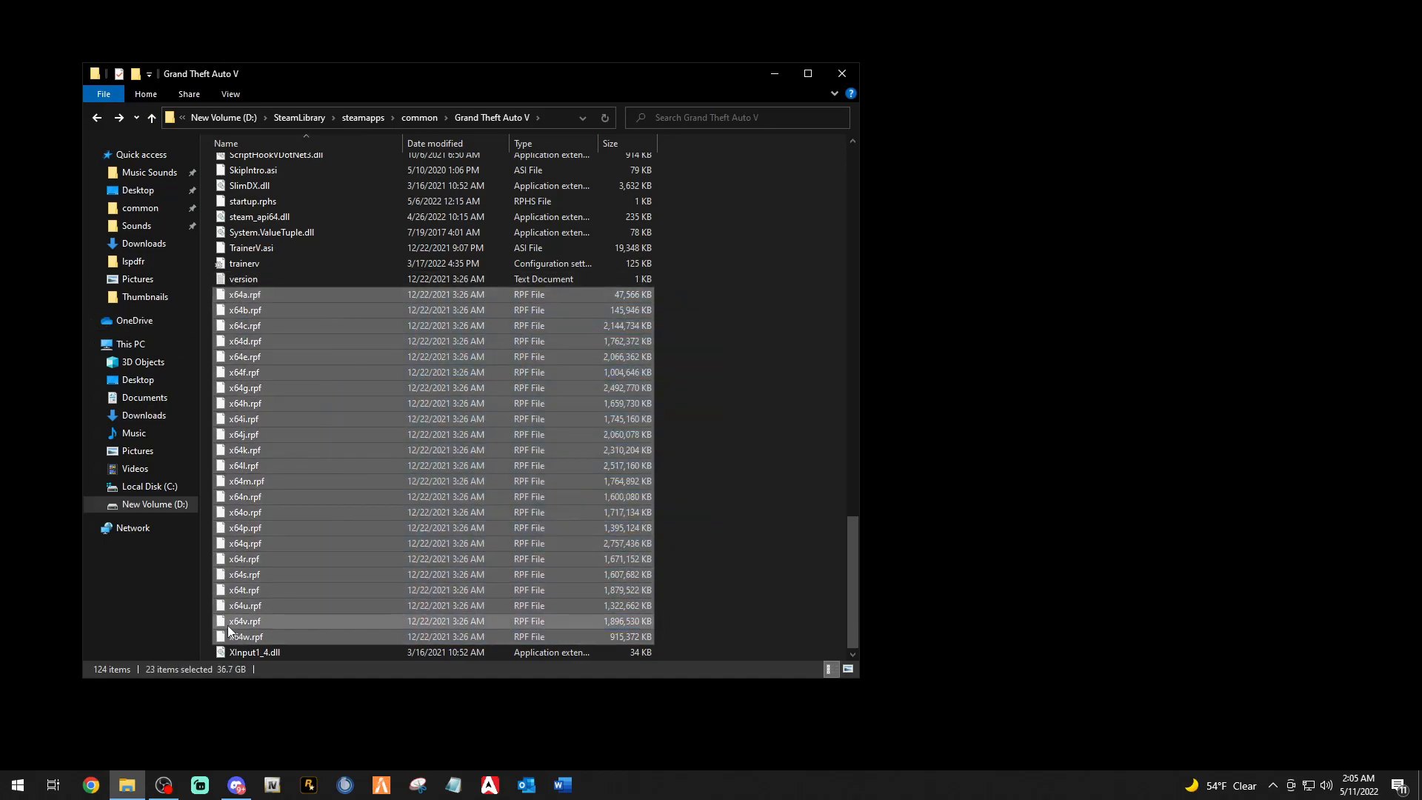
right_click(359, 497)
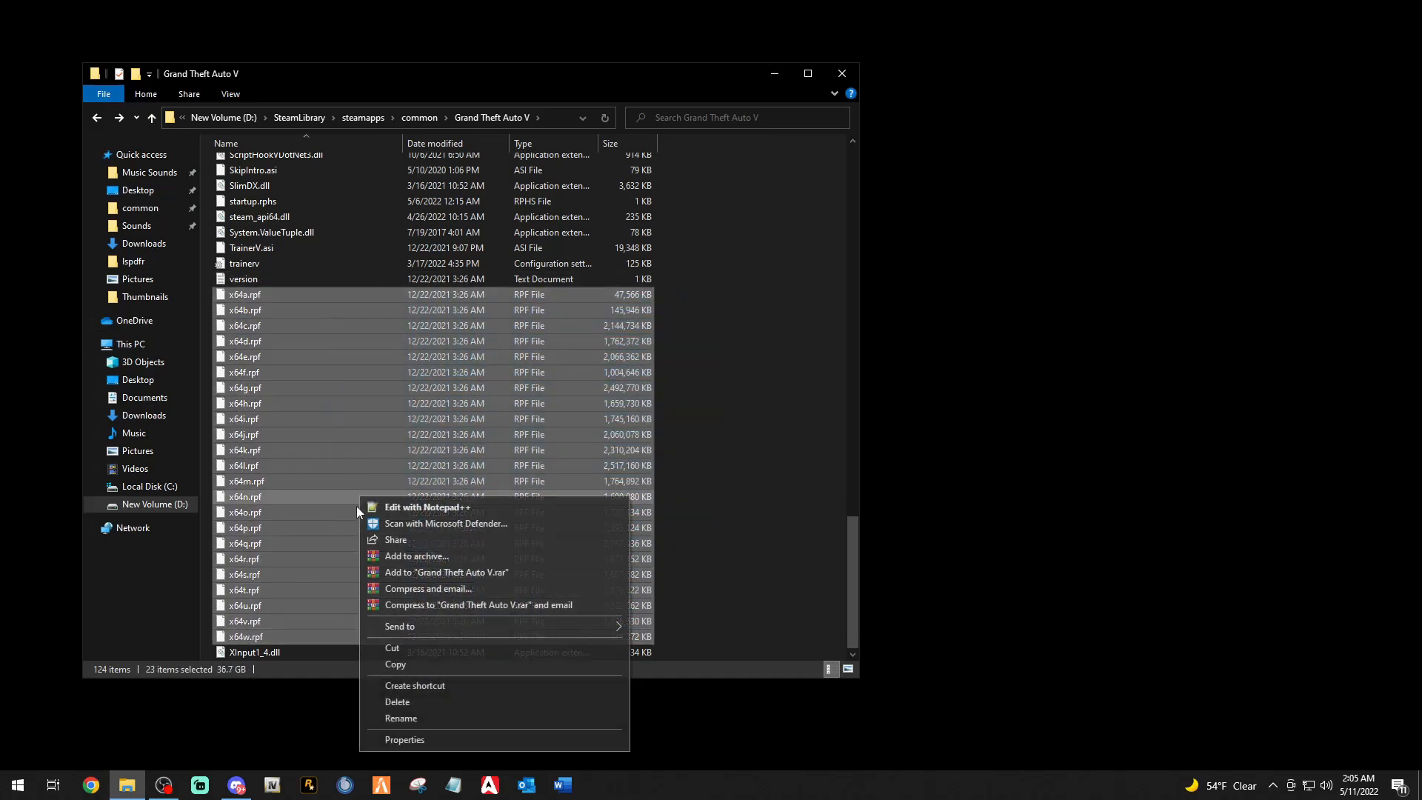
click(402, 663)
click(735, 581)
Bring up the paste option inside the mods folder, dismiss it without pasting, and close File Explorer.
scroll(455, 357, up, 20)
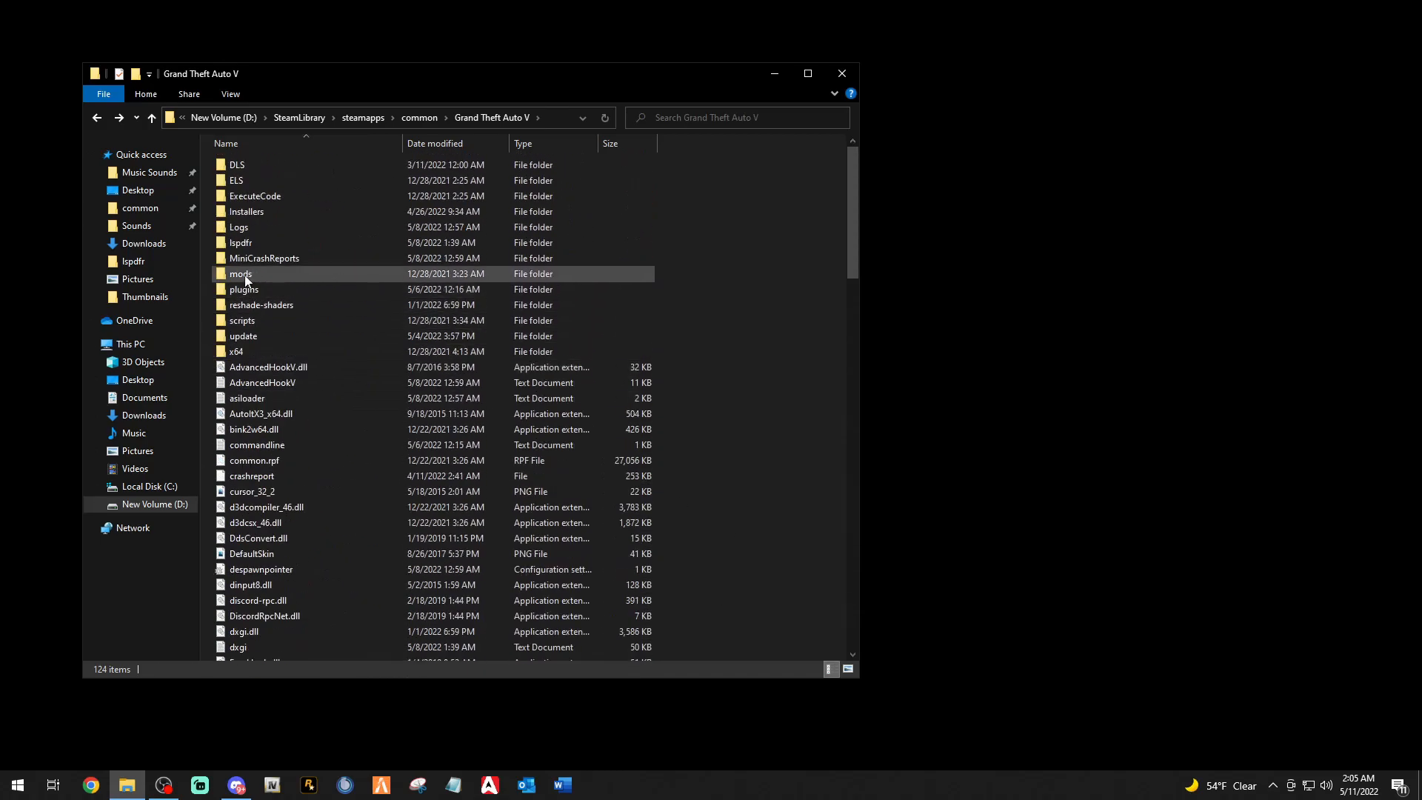
double_click(243, 275)
right_click(757, 491)
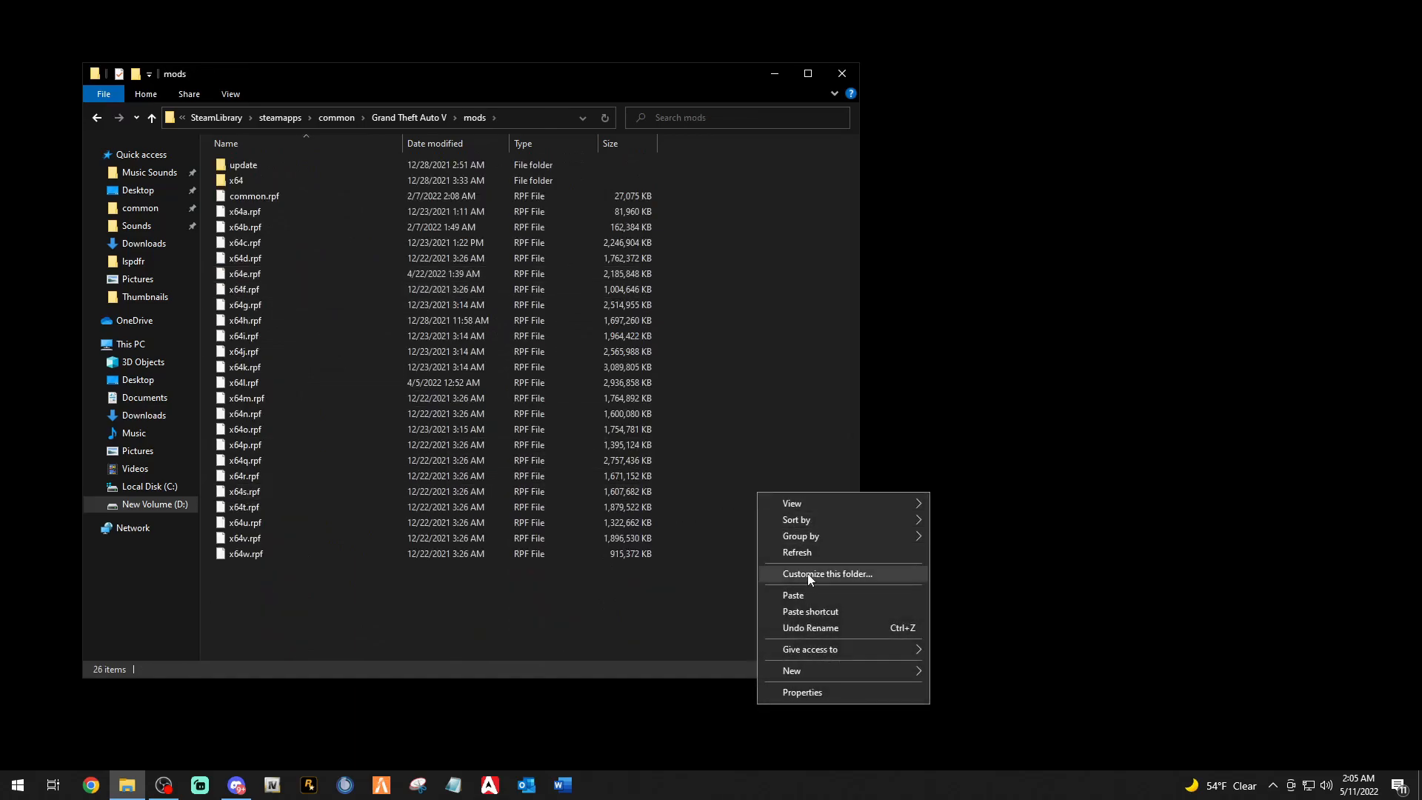
click(461, 622)
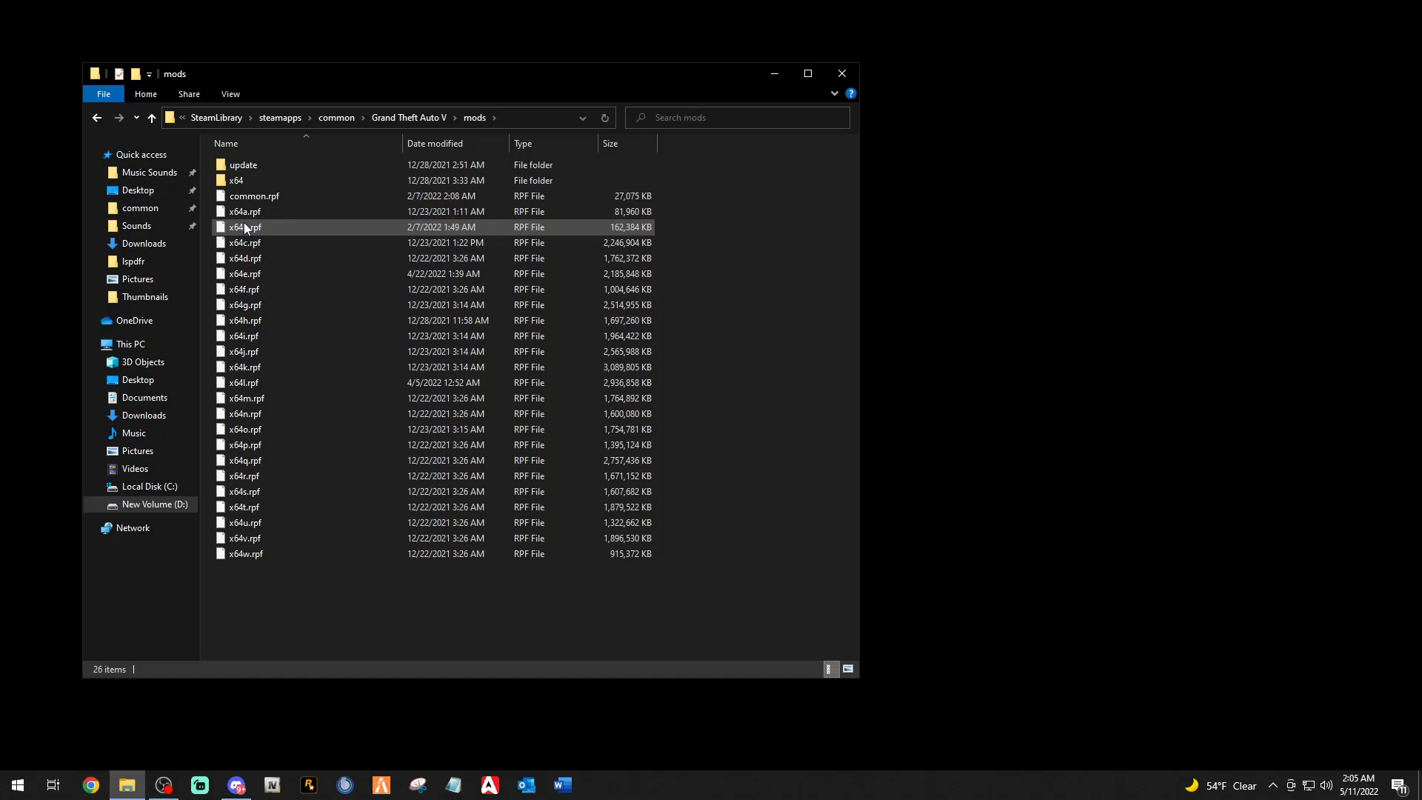
click(844, 74)
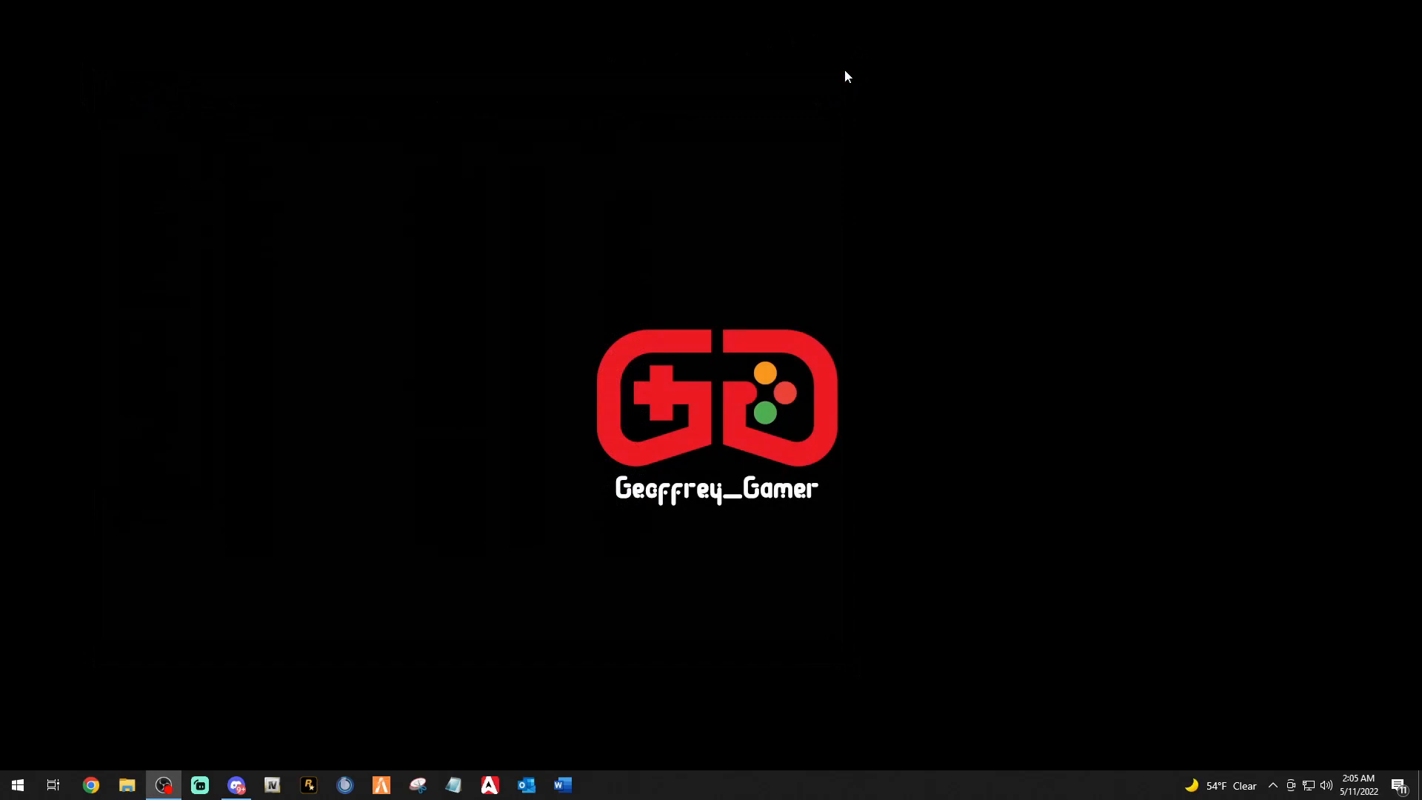